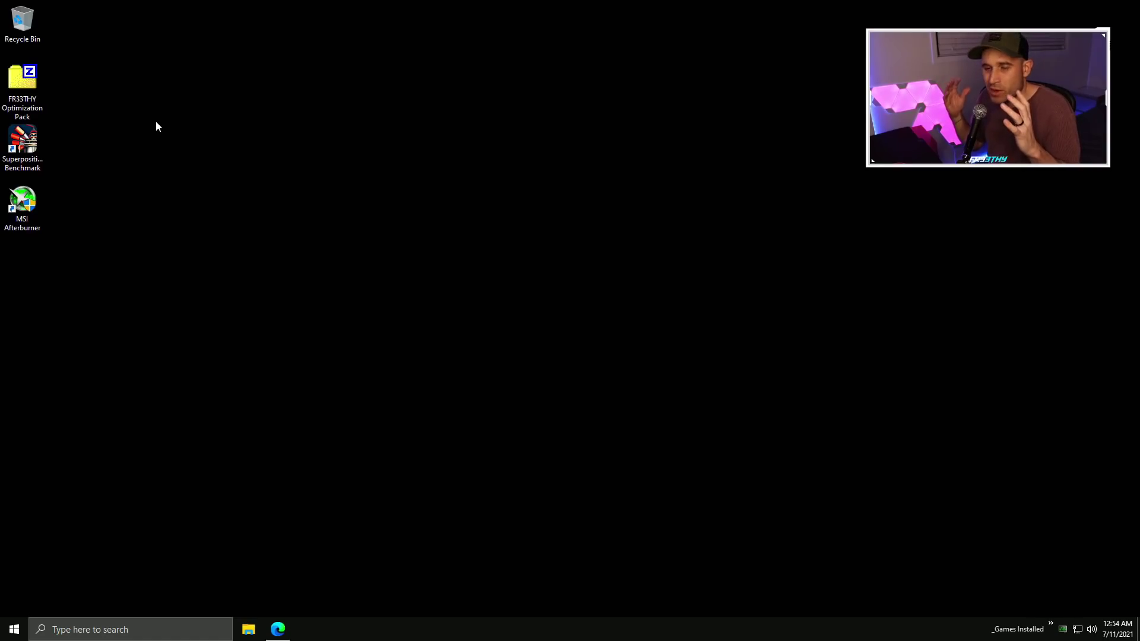
Step: Switch to Edge to view the ROG Strix GeForce RTX 3080 Ti gallery page, and minimize the browser
{"action": "left_click", "coordinate": [403, 542]}
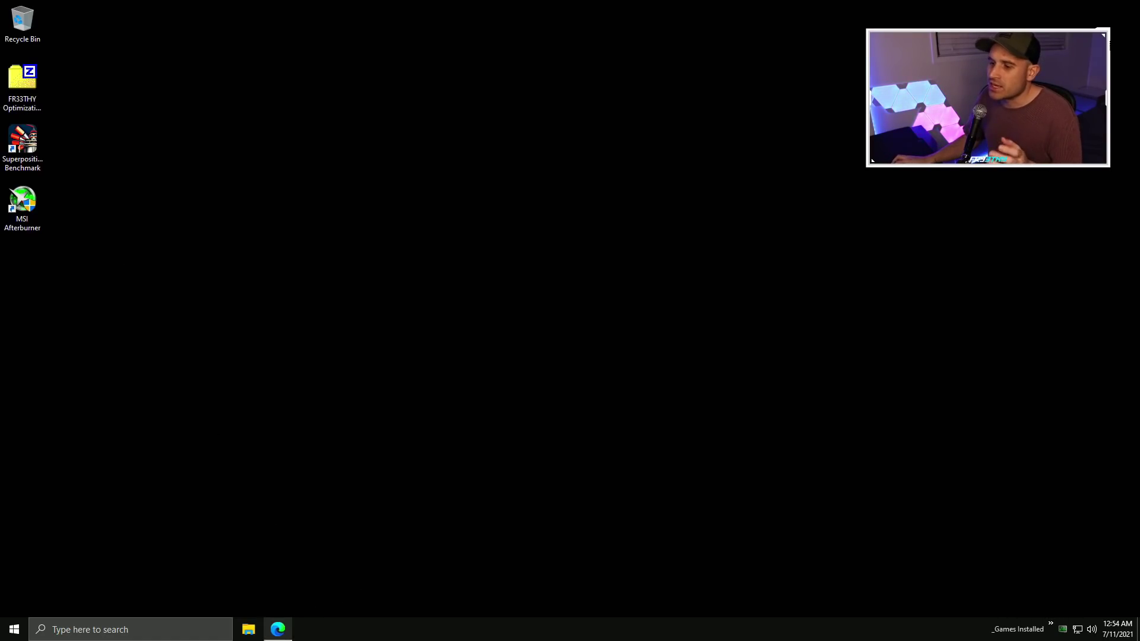
{"action": "left_click", "coordinate": [278, 629]}
{"action": "left_click", "coordinate": [352, 7]}
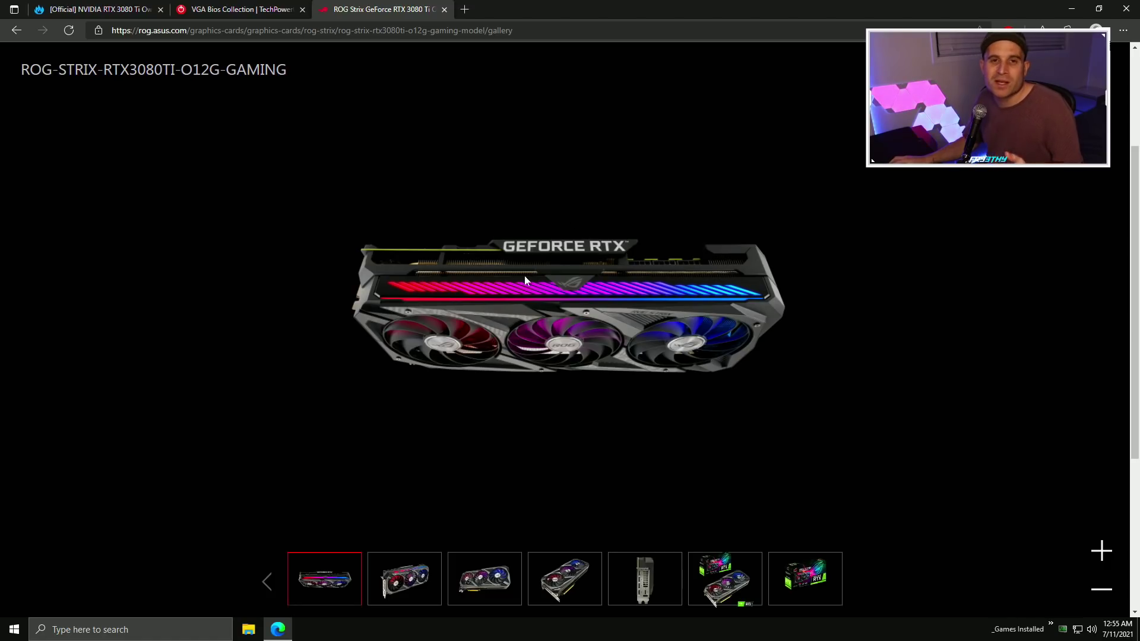
{"action": "left_click", "coordinate": [1072, 8]}
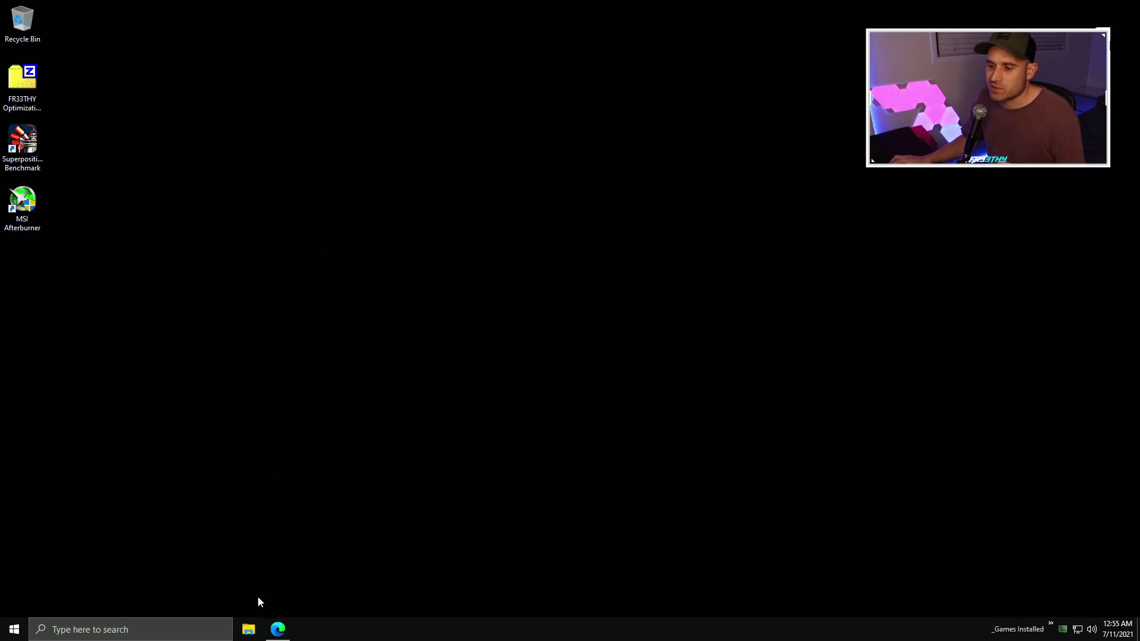
Step: Launch GPU-Z from the "10 Check PCI Gen & Resizable Bar" shortcut in FR33THY Optimization Pack's 2 Graphics Optimizations folder on drive C
{"action": "left_click", "coordinate": [249, 629]}
{"action": "left_click", "coordinate": [22, 86]}
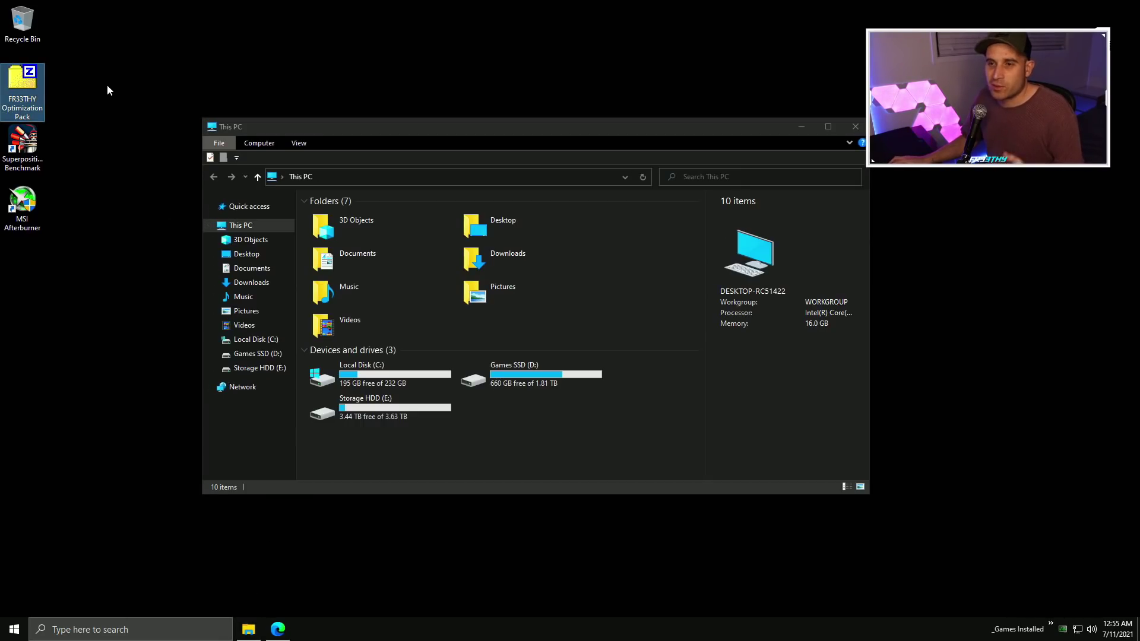
{"action": "double_click", "coordinate": [362, 371]}
{"action": "double_click", "coordinate": [377, 216]}
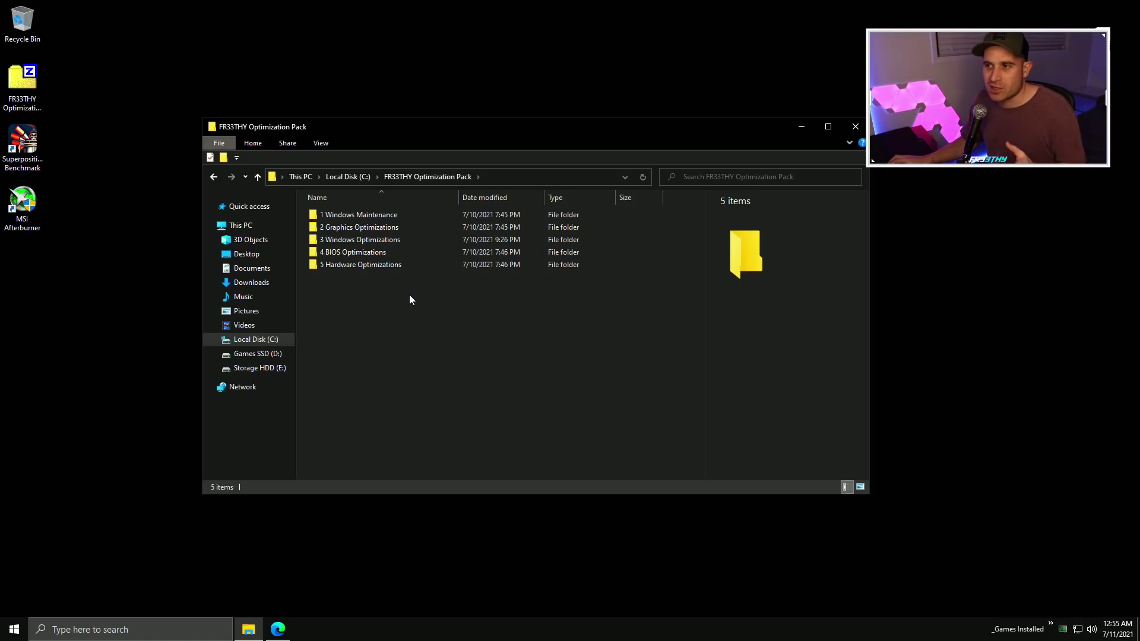
{"action": "double_click", "coordinate": [379, 231]}
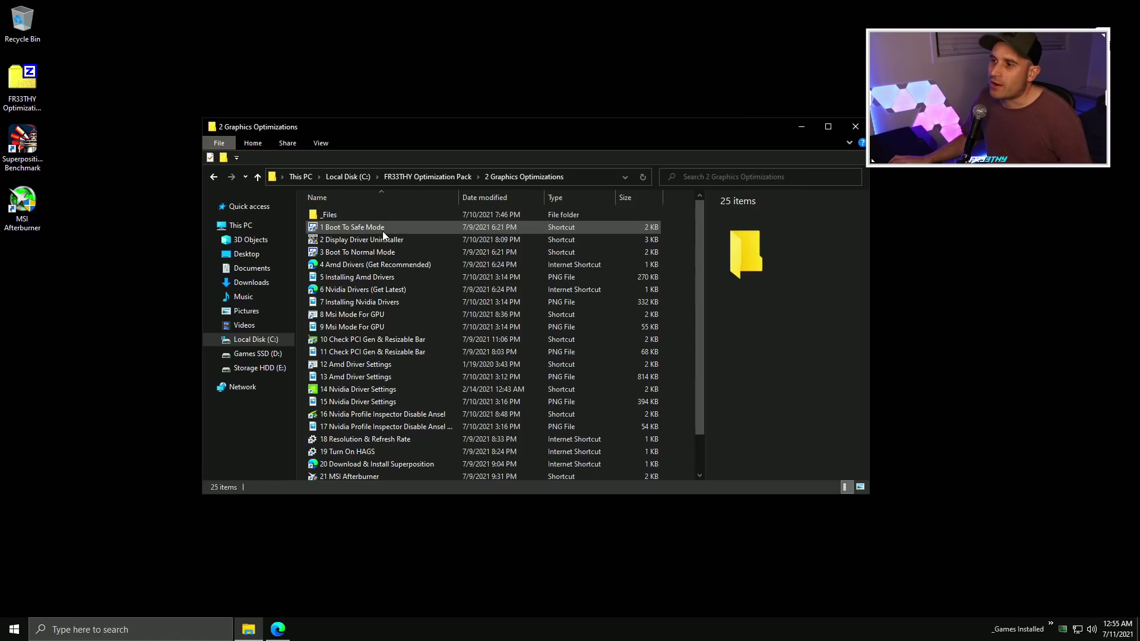
{"action": "left_click", "coordinate": [422, 343]}
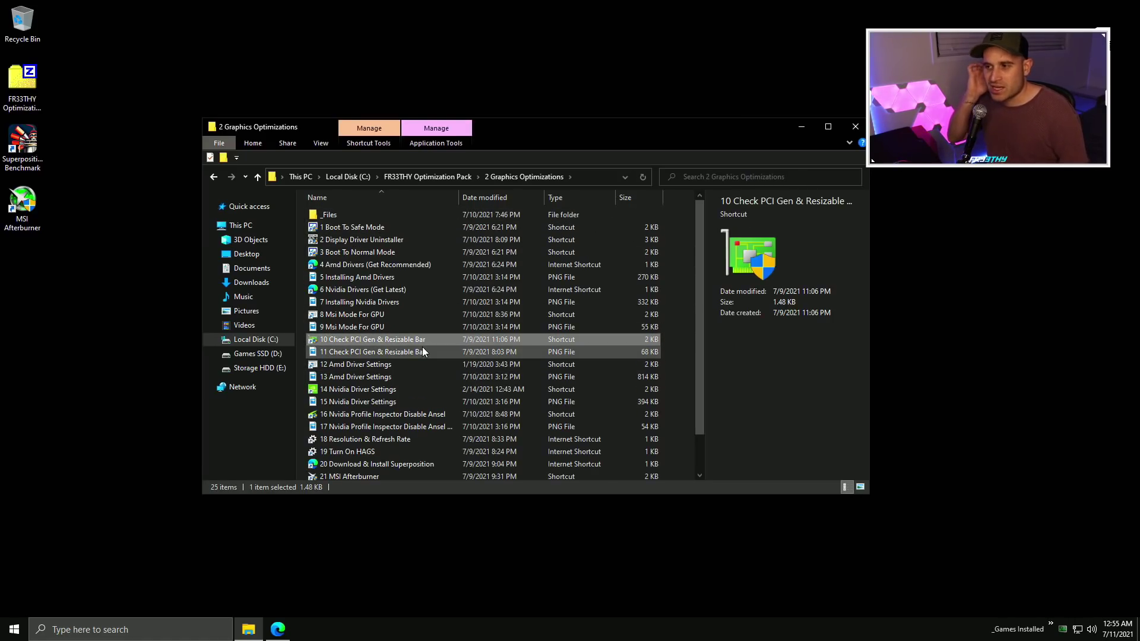
{"action": "double_click", "coordinate": [403, 341]}
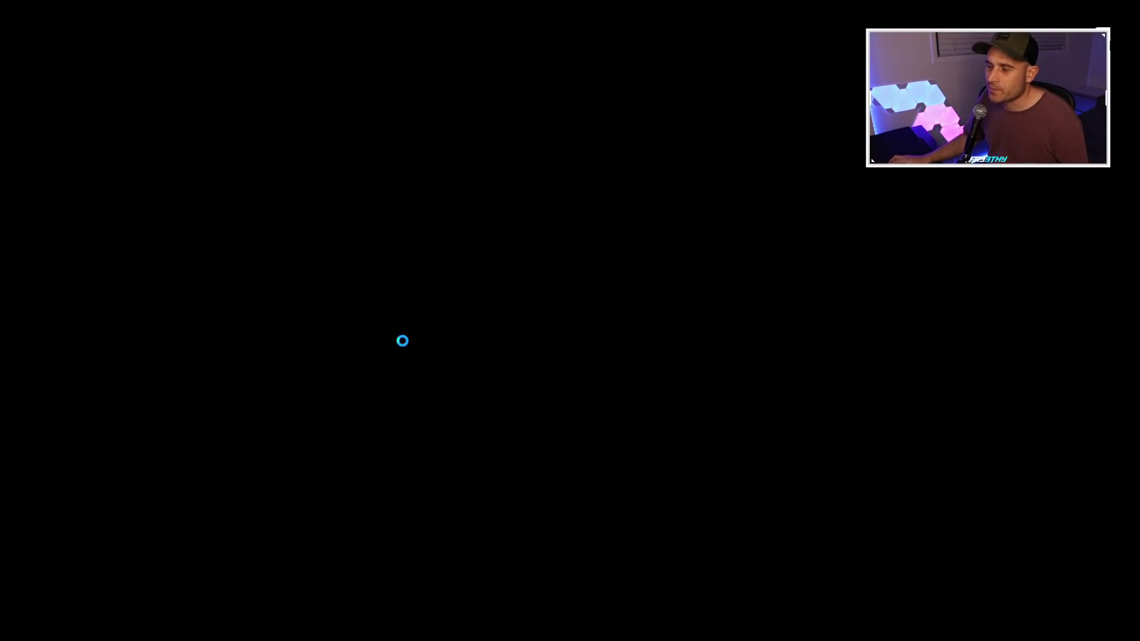
{"action": "left_click", "coordinate": [521, 393]}
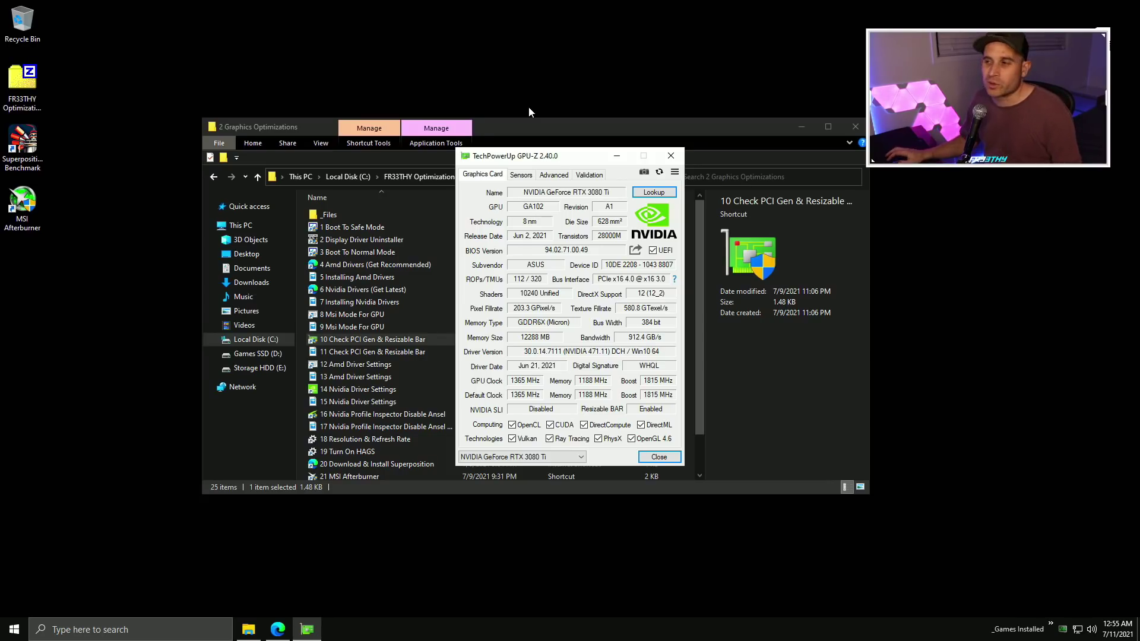
Step: Examine the graphics card's current and maximum temperature limits in GPU-Z's advanced general information
{"action": "left_click", "coordinate": [554, 175]}
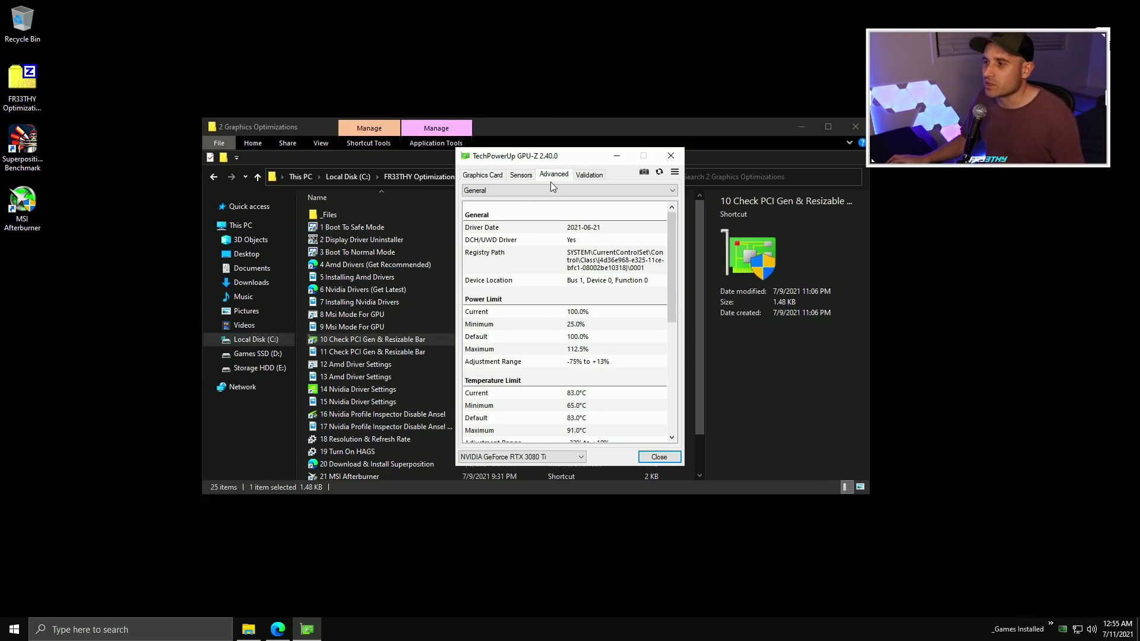
{"action": "left_click_drag", "start_coordinate": [674, 279], "coordinate": [675, 299]}
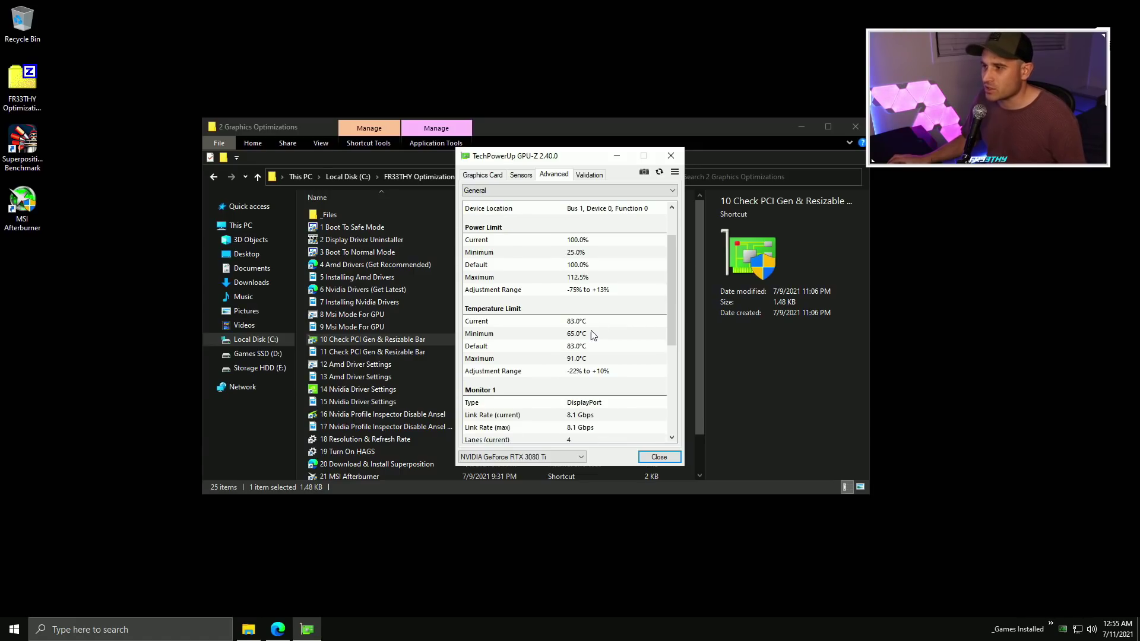
{"action": "left_click", "coordinate": [623, 326]}
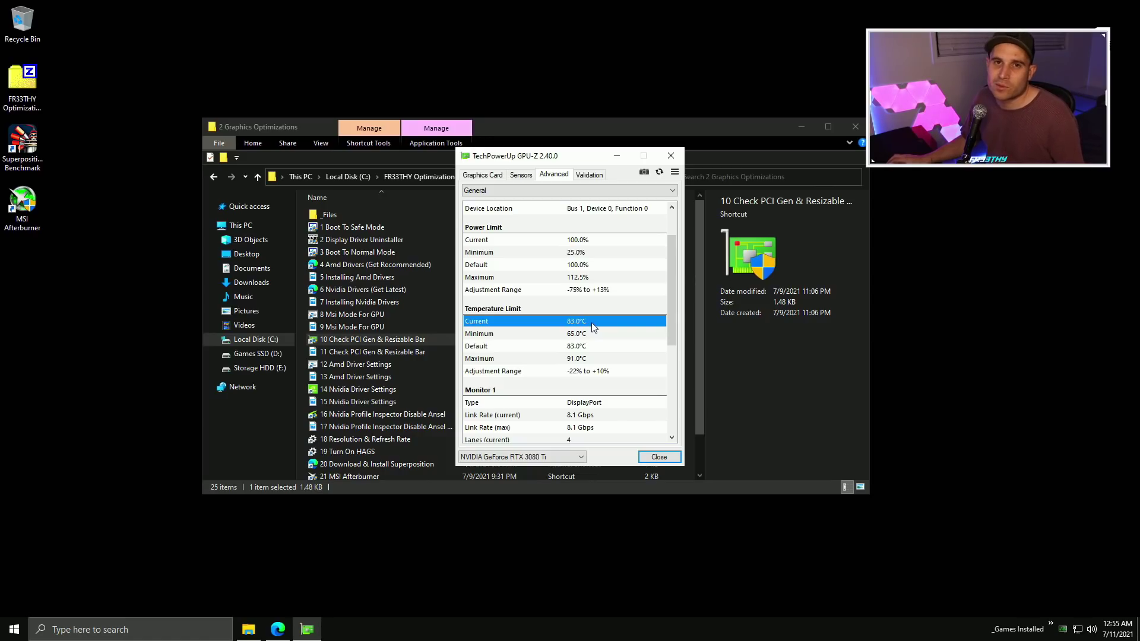
{"action": "left_click", "coordinate": [588, 357]}
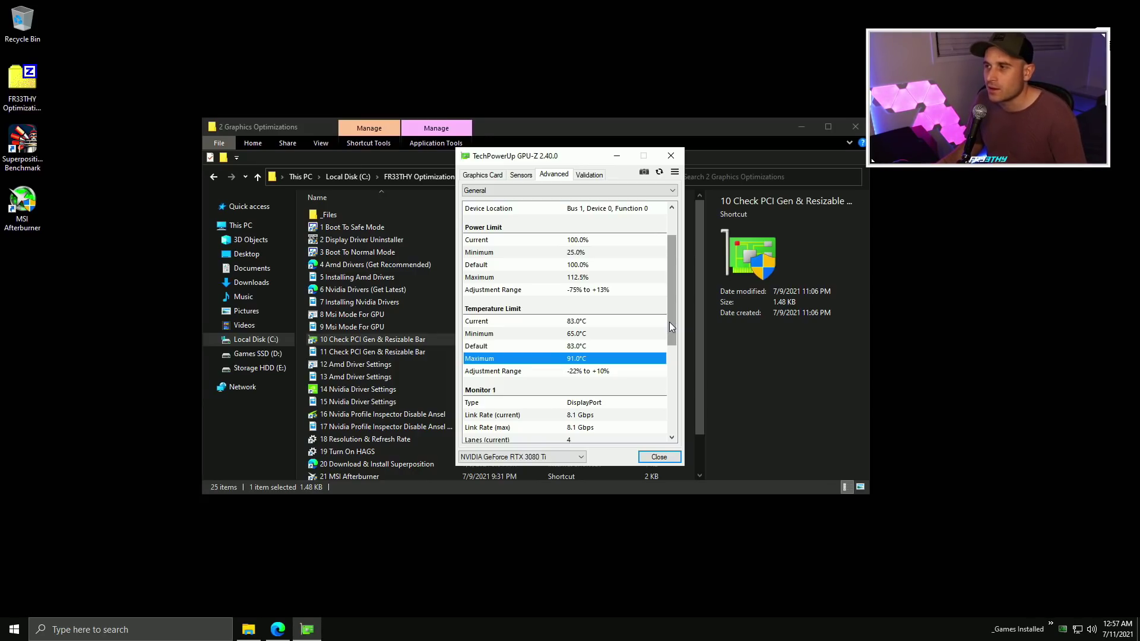
Step: Show the advanced NVIDIA BIOS information and examine the card's default and maximum power limits
{"action": "left_click", "coordinate": [493, 190]}
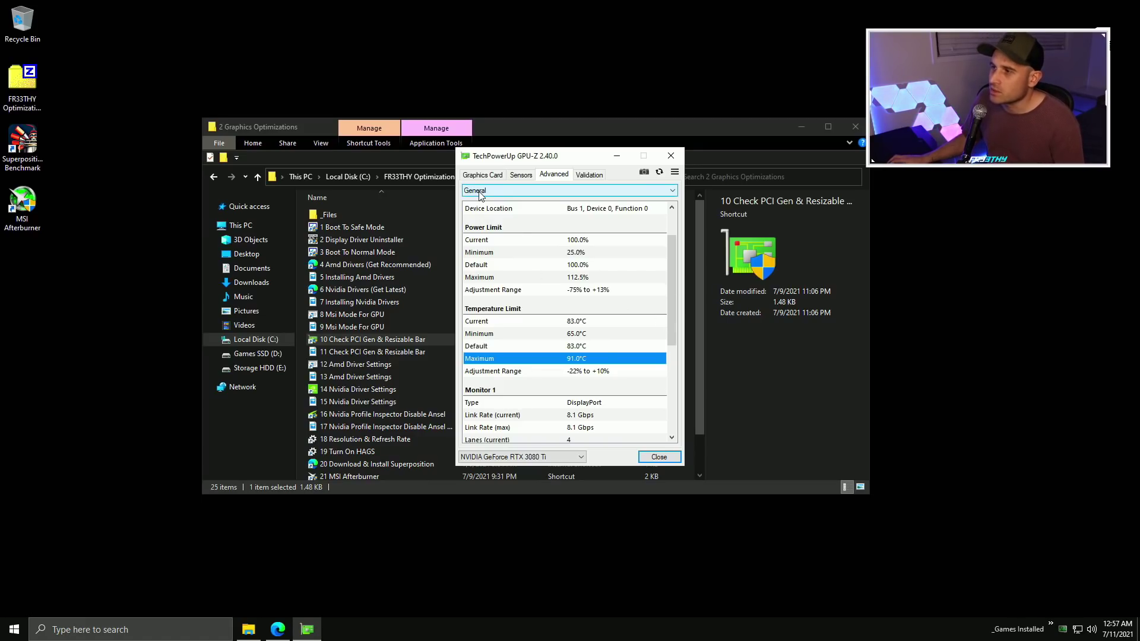
{"action": "left_click", "coordinate": [494, 208]}
{"action": "left_click", "coordinate": [593, 327]}
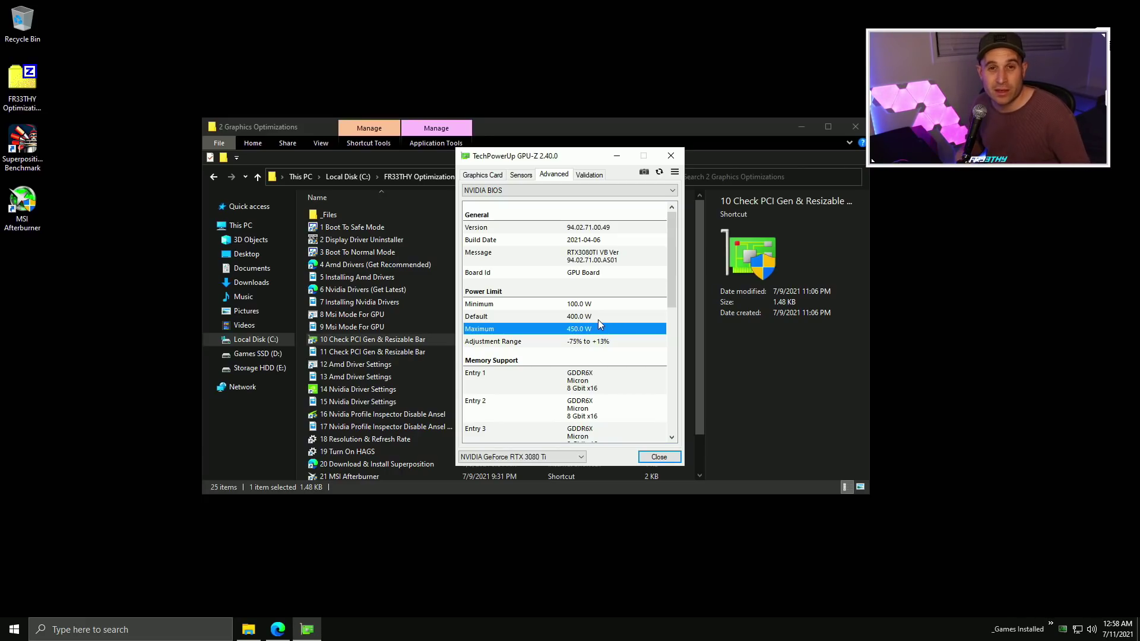
{"action": "left_click_drag", "start_coordinate": [72, 258], "coordinate": [26, 158]}
{"action": "left_click", "coordinate": [84, 189]}
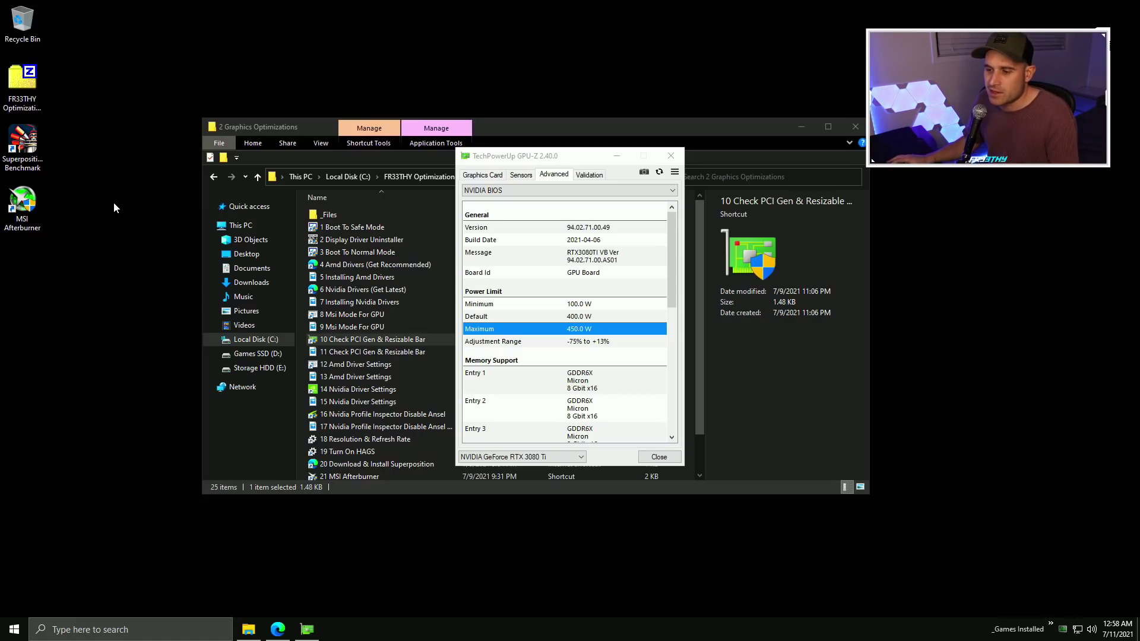
{"action": "left_click", "coordinate": [528, 330]}
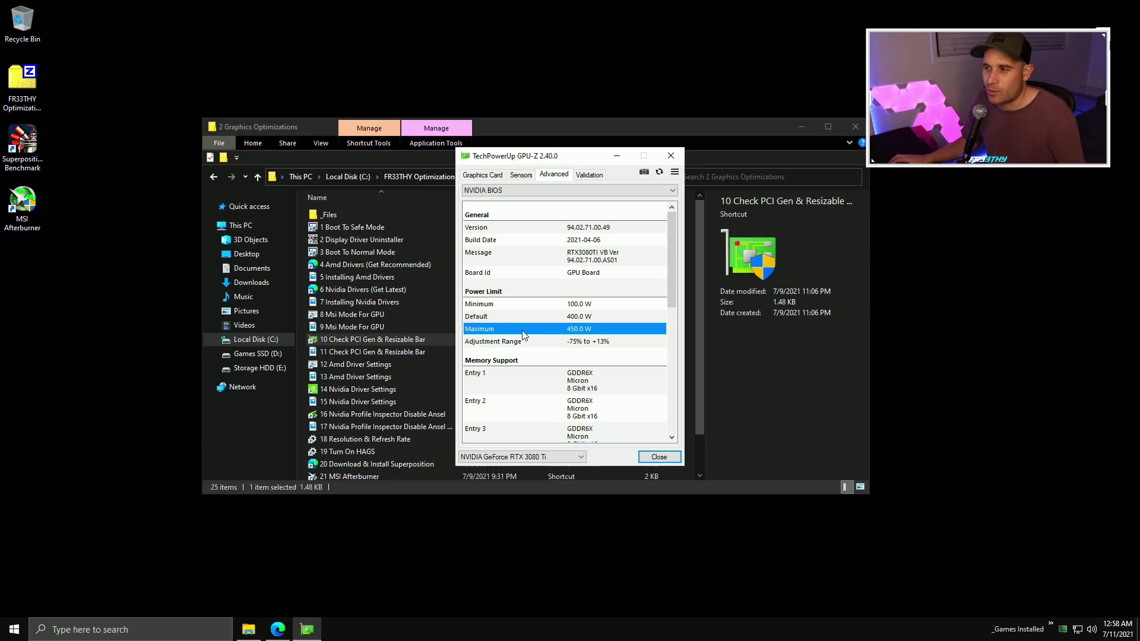
{"action": "left_click", "coordinate": [539, 319]}
{"action": "left_click", "coordinate": [533, 328]}
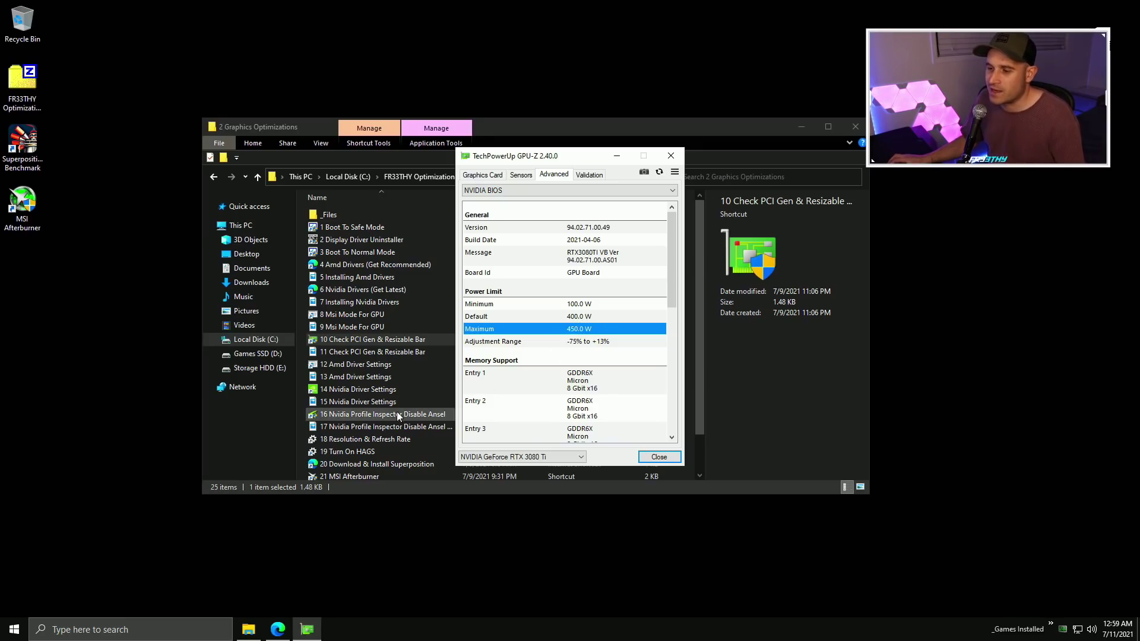
Step: Switch to Edge and find the manufacturer specification tables in the Overclock.net NVIDIA RTX 3080 Ti Owner's Club thread
{"action": "left_click", "coordinate": [280, 628]}
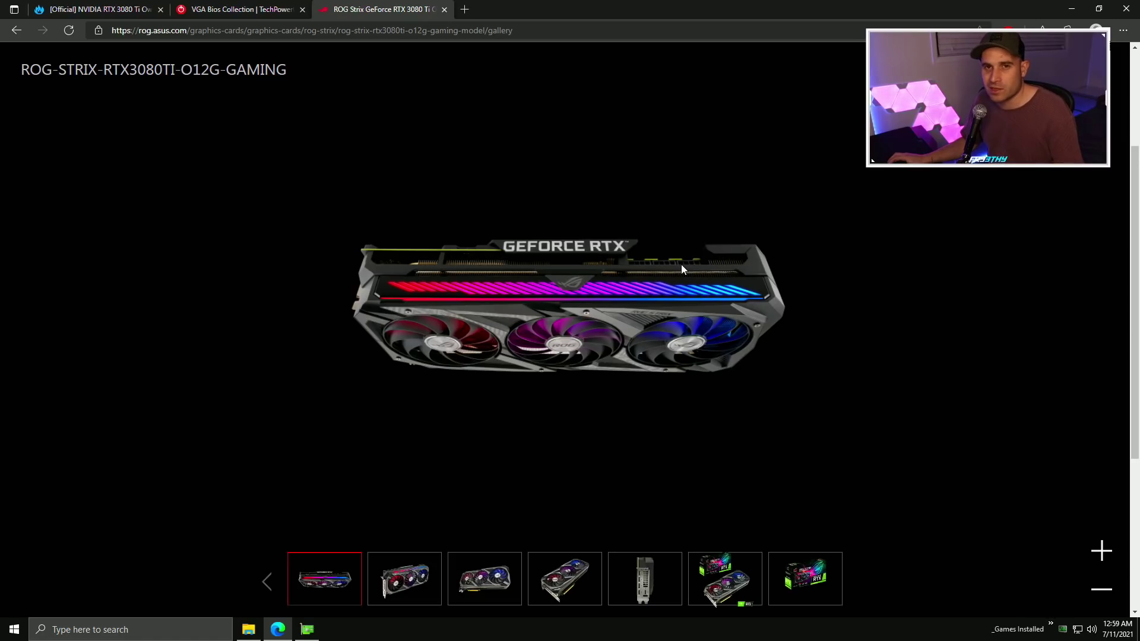
{"action": "left_click", "coordinate": [136, 10]}
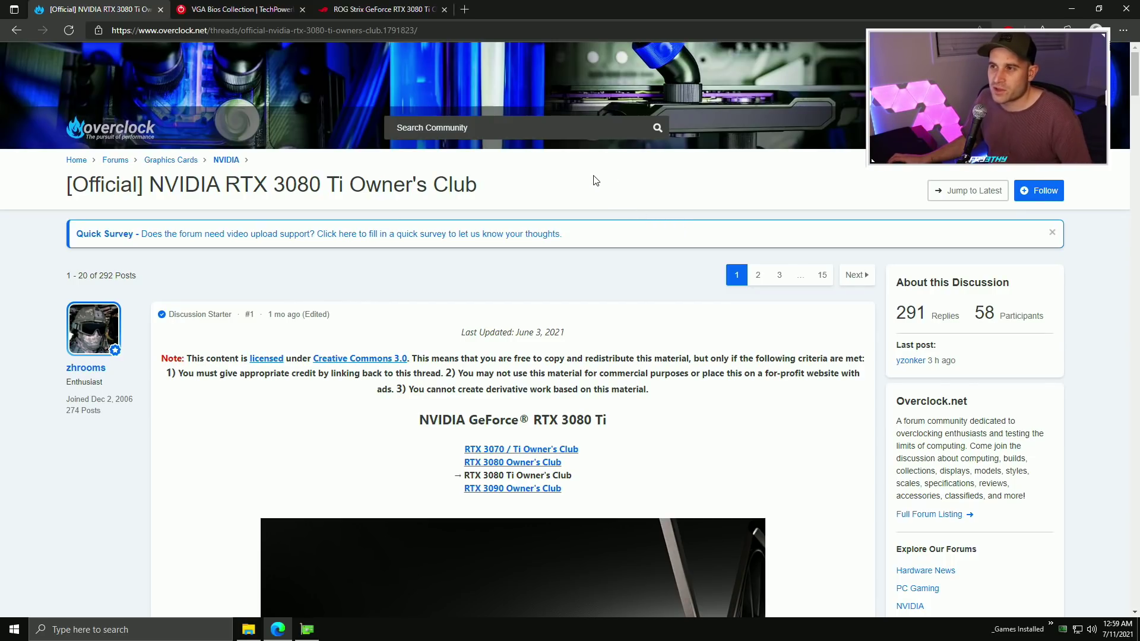
{"action": "left_click_drag", "start_coordinate": [496, 184], "coordinate": [271, 185]}
{"action": "left_click", "coordinate": [272, 185]}
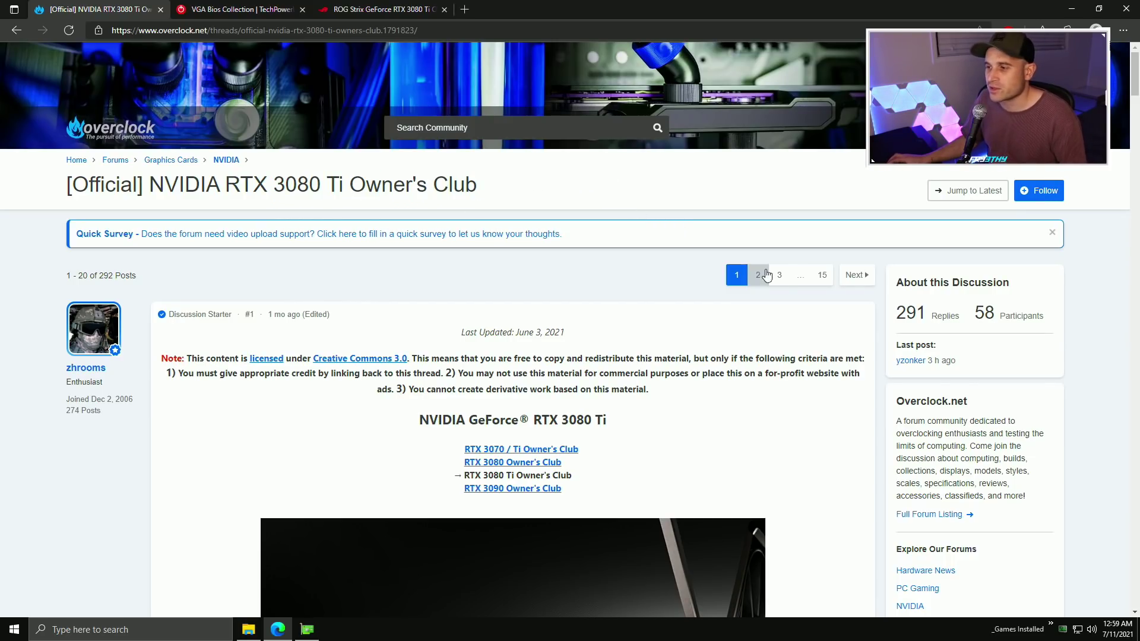
{"action": "scroll", "coordinate": [730, 306], "scroll_direction": "down", "scroll_amount": 3}
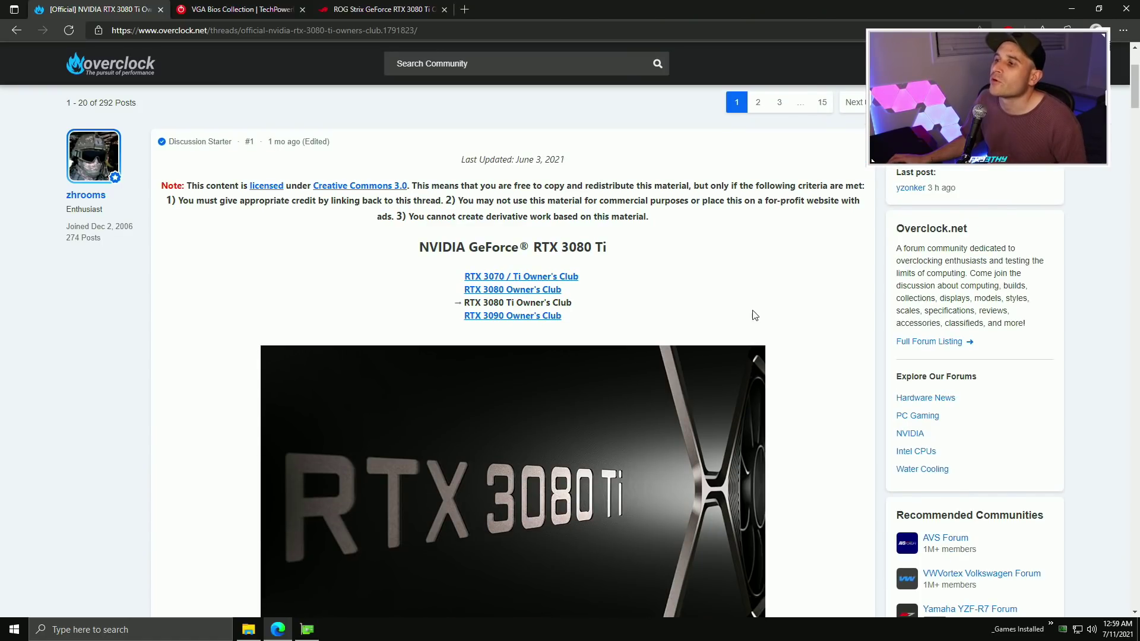
{"action": "scroll", "coordinate": [762, 317], "scroll_direction": "down", "scroll_amount": 9}
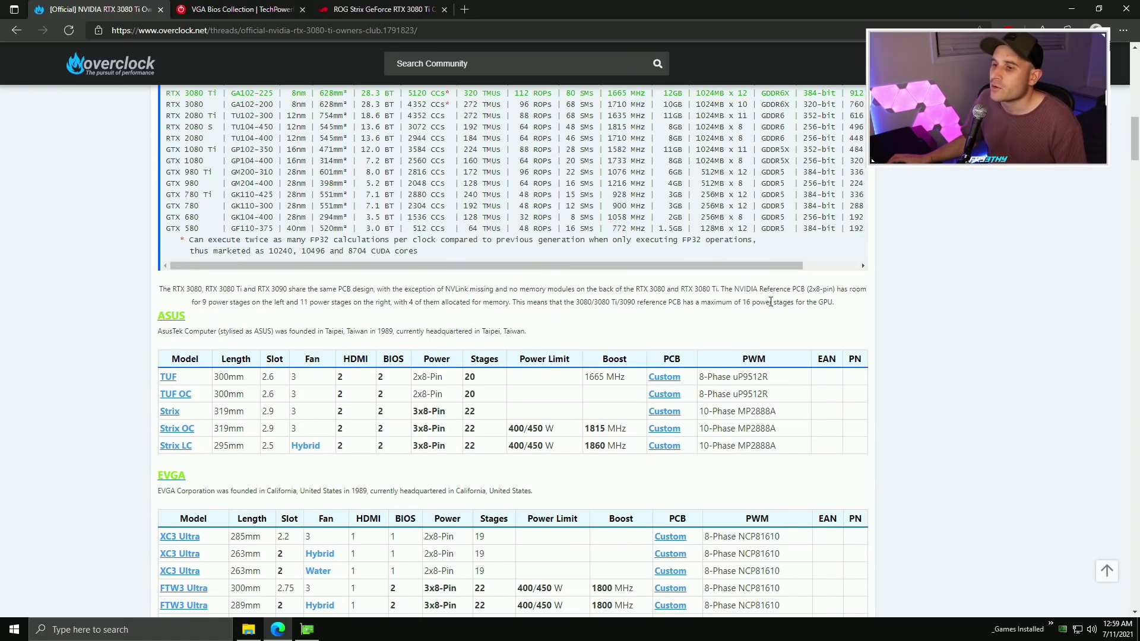
{"action": "scroll", "coordinate": [834, 328], "scroll_direction": "down", "scroll_amount": 4}
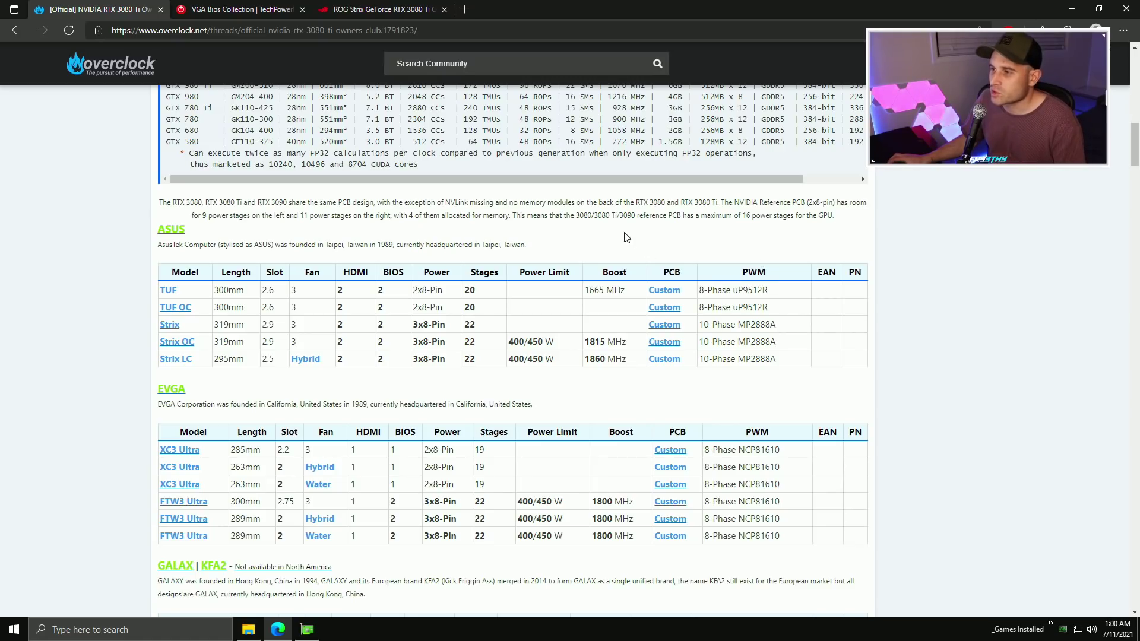
{"action": "scroll", "coordinate": [626, 237], "scroll_direction": "down", "scroll_amount": 1}
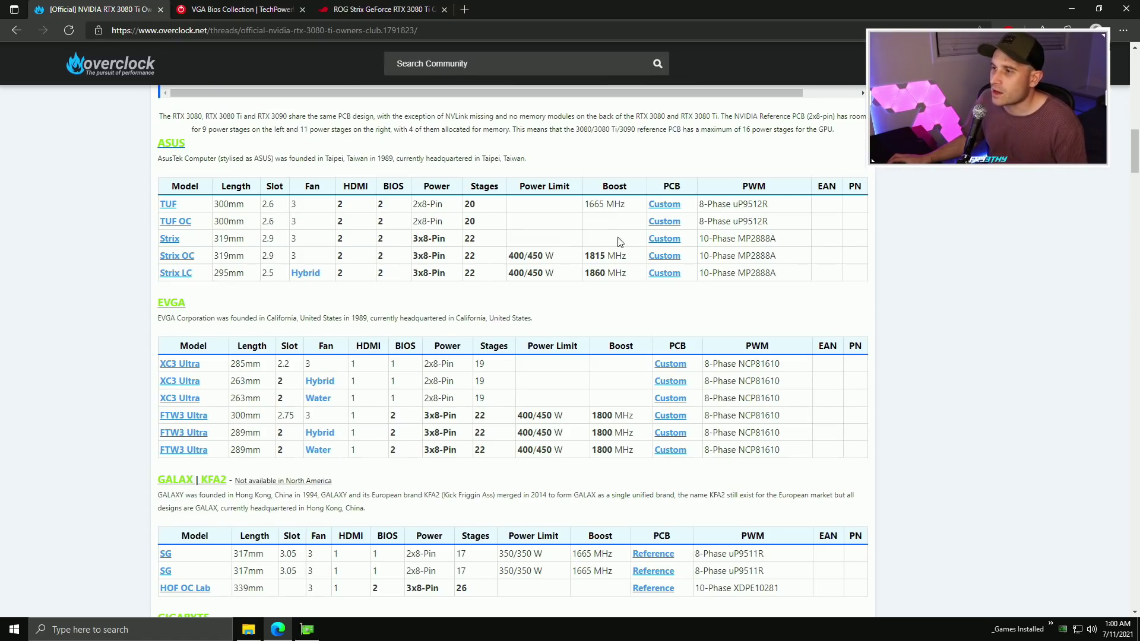
Step: Examine the power connectors and power limit of the ASUS Strix LC and the power limit of the EVGA FTW3 Ultra
{"action": "double_click", "coordinate": [414, 275]}
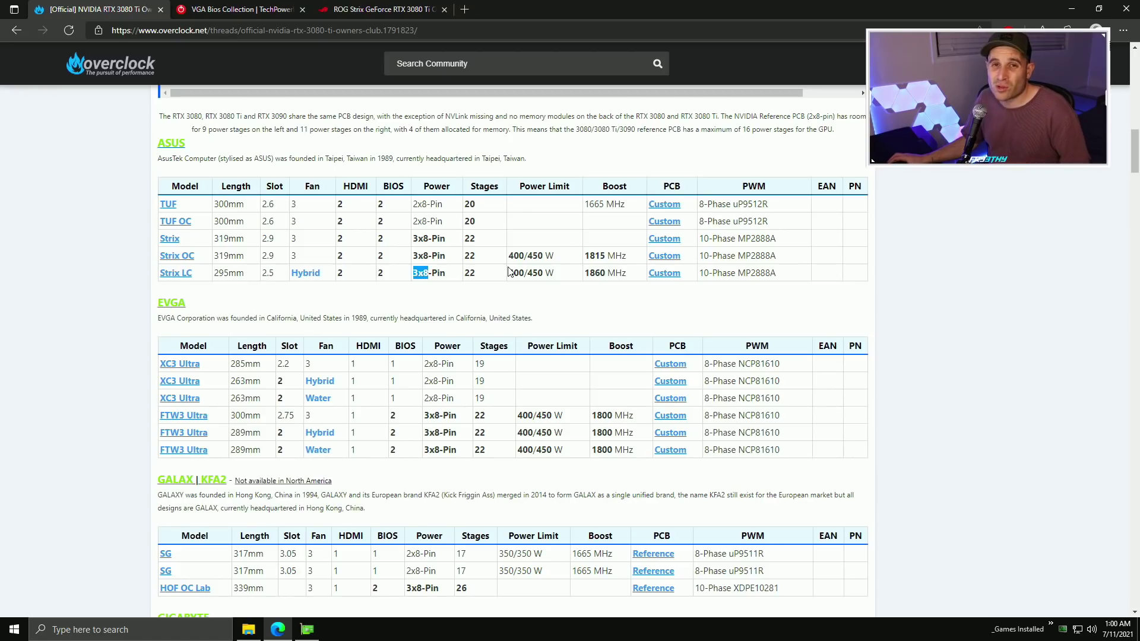
{"action": "double_click", "coordinate": [539, 273]}
{"action": "scroll", "coordinate": [570, 294], "scroll_direction": "down", "scroll_amount": 2}
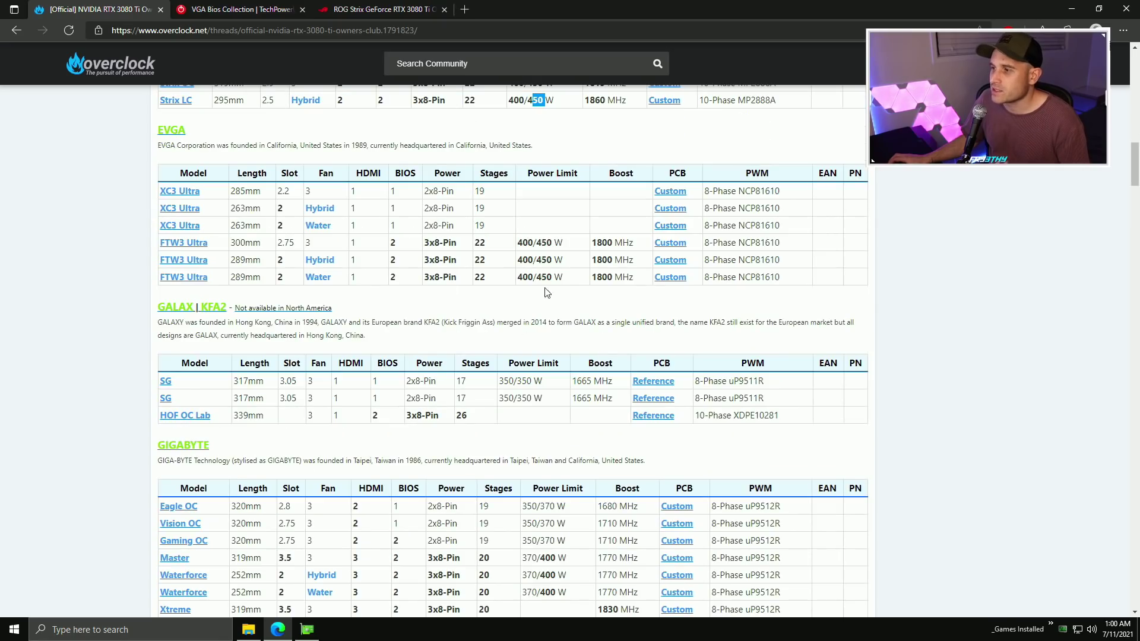
{"action": "left_click", "coordinate": [544, 276]}
{"action": "double_click", "coordinate": [544, 276]}
Step: Review the remaining manufacturers' power limits from Gigabyte down to the ZOTAC Trinity
{"action": "scroll", "coordinate": [594, 312], "scroll_direction": "down", "scroll_amount": 4}
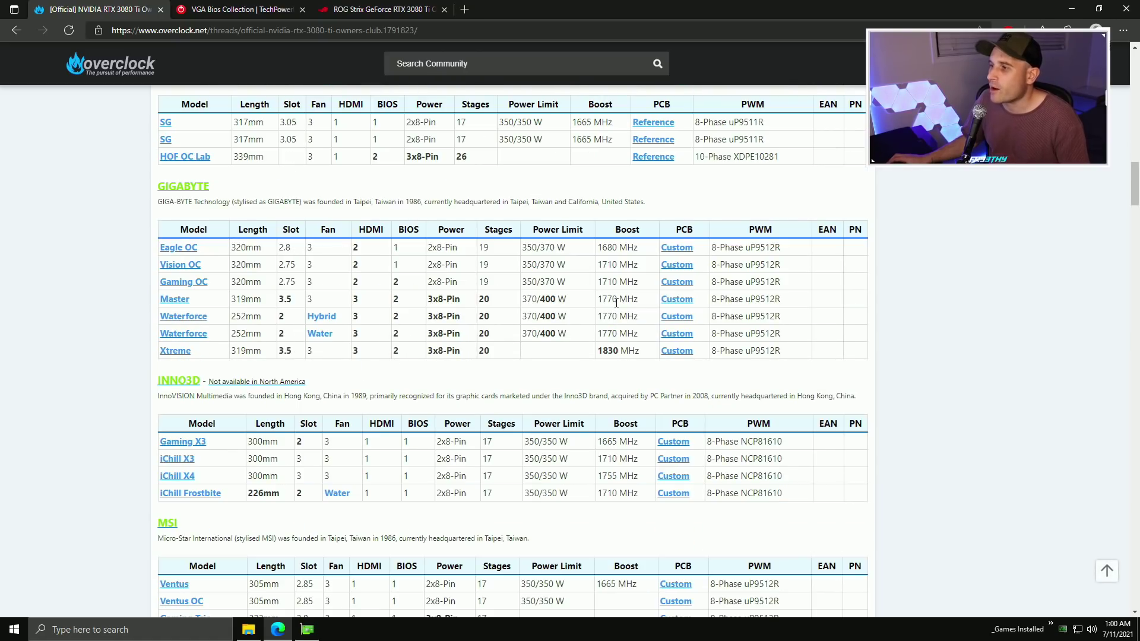
{"action": "scroll", "coordinate": [612, 318], "scroll_direction": "down", "scroll_amount": 4}
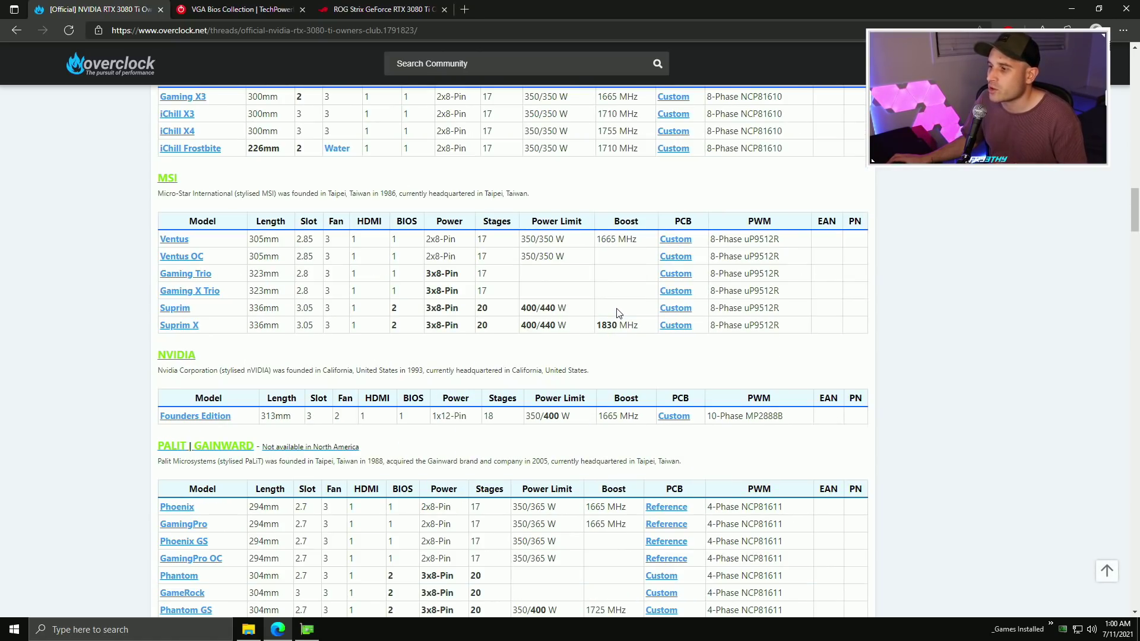
{"action": "scroll", "coordinate": [618, 313], "scroll_direction": "down", "scroll_amount": 4}
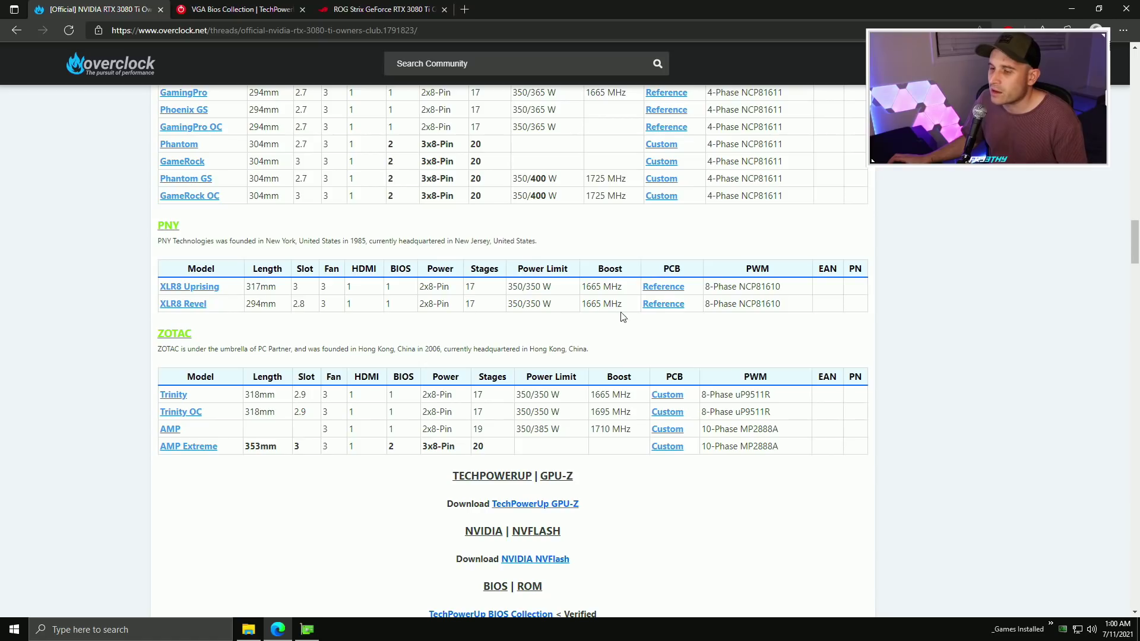
{"action": "left_click_drag", "start_coordinate": [534, 394], "coordinate": [526, 394]}
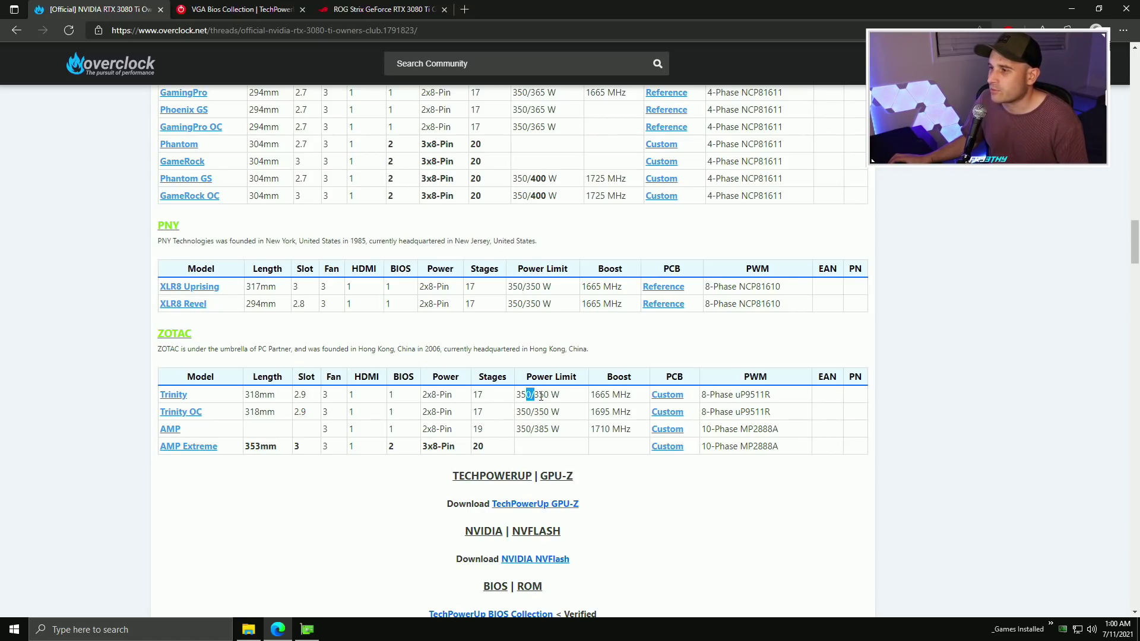
Step: Return to the Gigabyte table and examine the Master model's power connectors and power limit
{"action": "scroll", "coordinate": [579, 371], "scroll_direction": "up", "scroll_amount": 4}
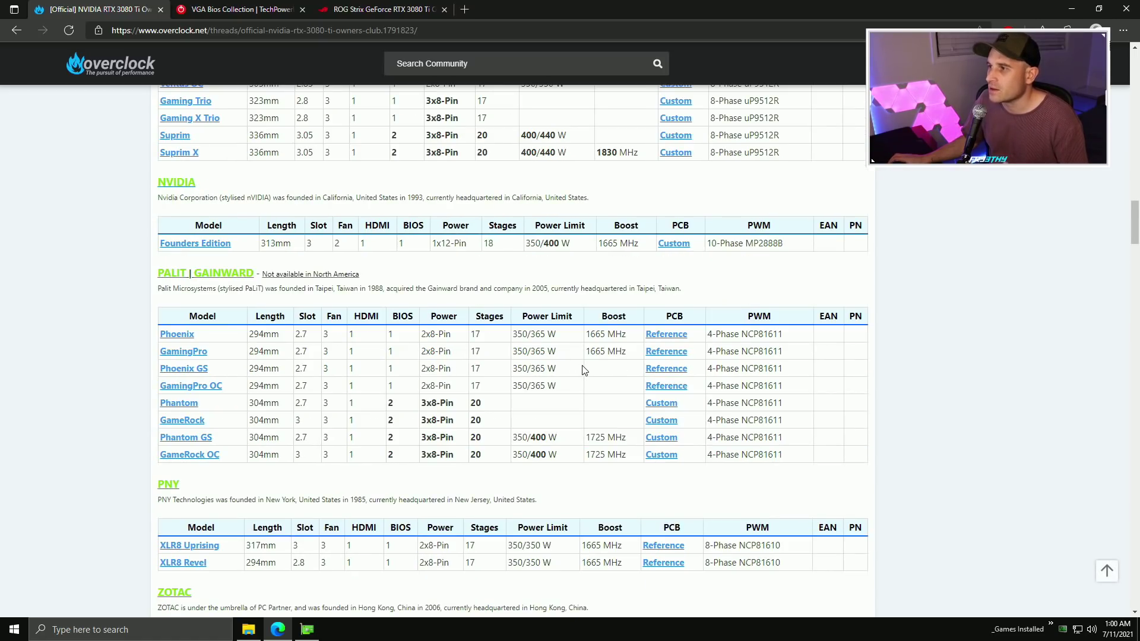
{"action": "scroll", "coordinate": [584, 359], "scroll_direction": "up", "scroll_amount": 8}
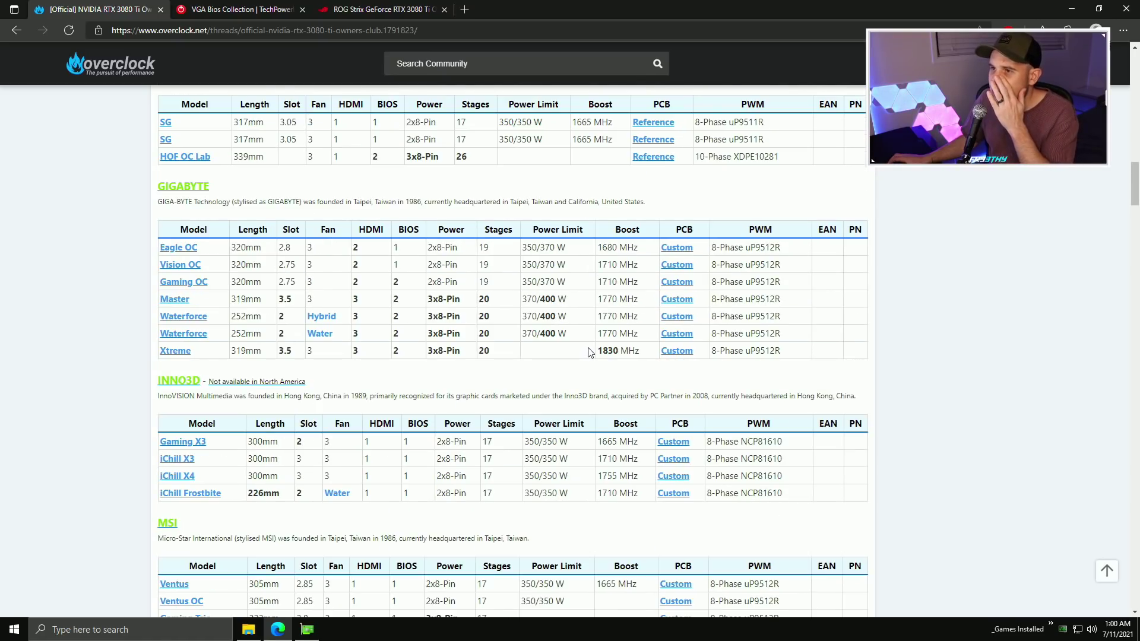
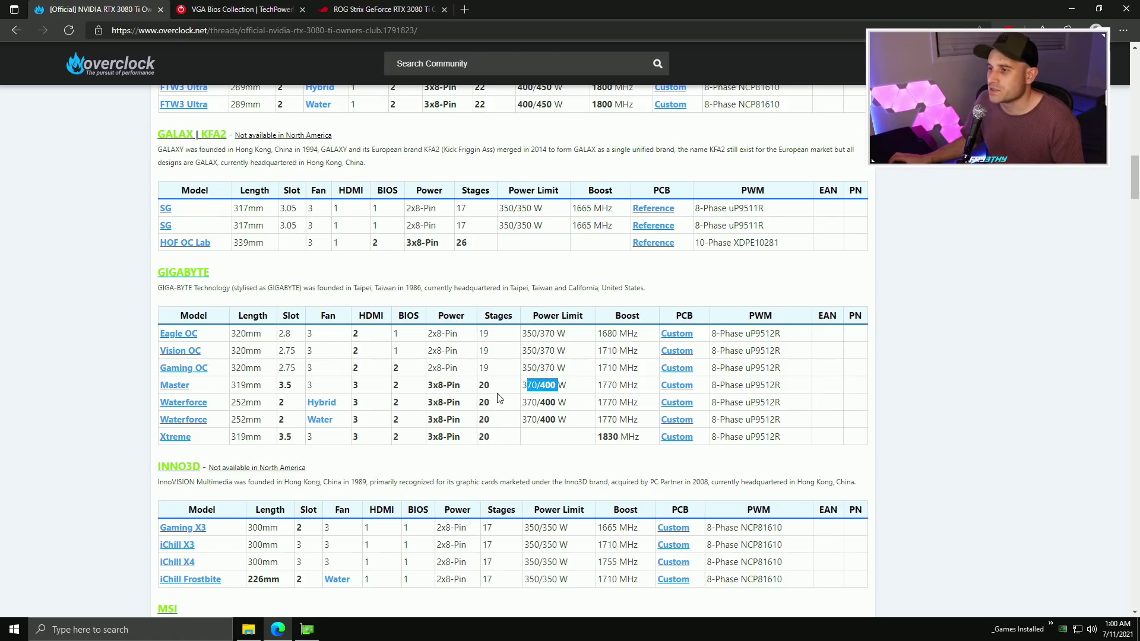
{"action": "left_click_drag", "start_coordinate": [443, 385], "coordinate": [456, 385]}
{"action": "left_click_drag", "start_coordinate": [540, 385], "coordinate": [558, 384]}
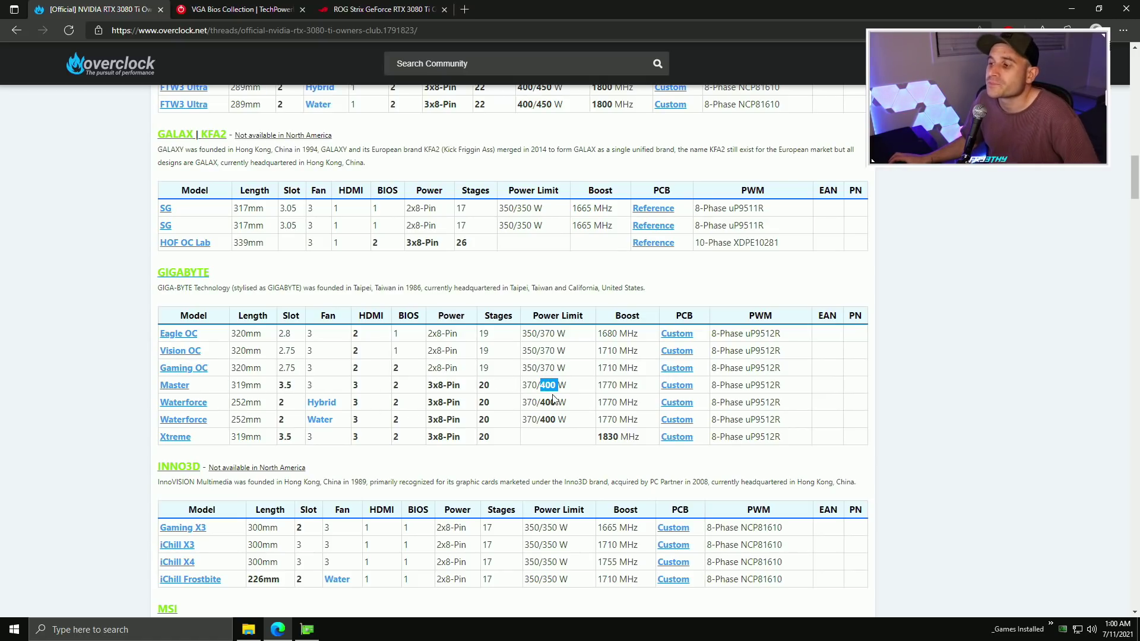
Step: Compare the Gigabyte Master's power limit with the EVGA FTW3 Ultra's and return to the ASUS table
{"action": "left_click_drag", "start_coordinate": [557, 385], "coordinate": [545, 386]}
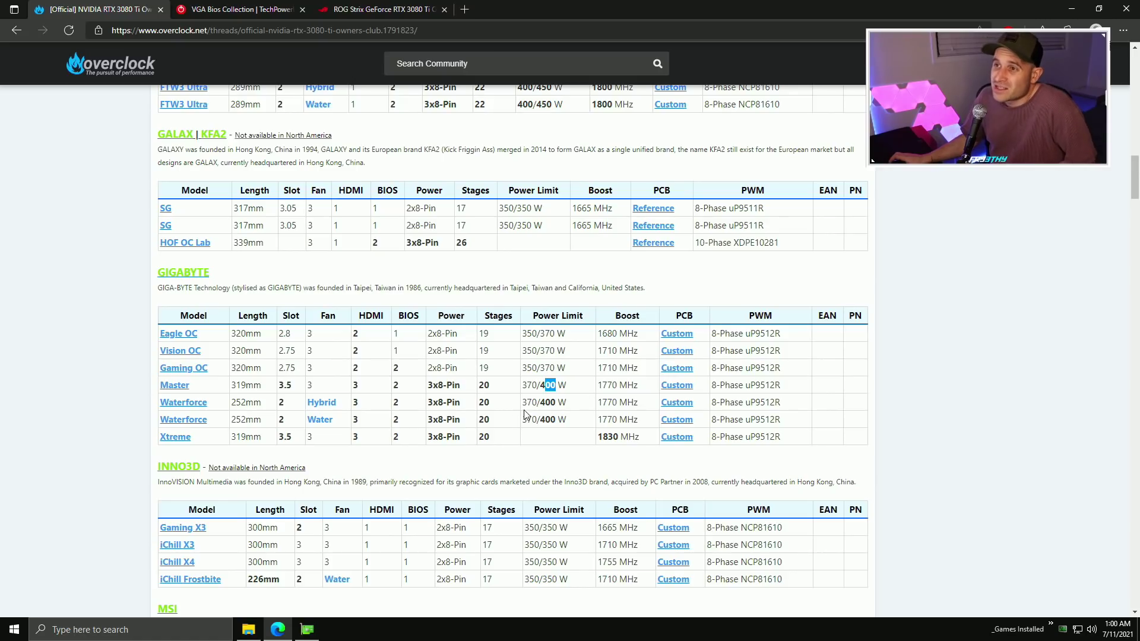
{"action": "scroll", "coordinate": [583, 408], "scroll_direction": "up", "scroll_amount": 3}
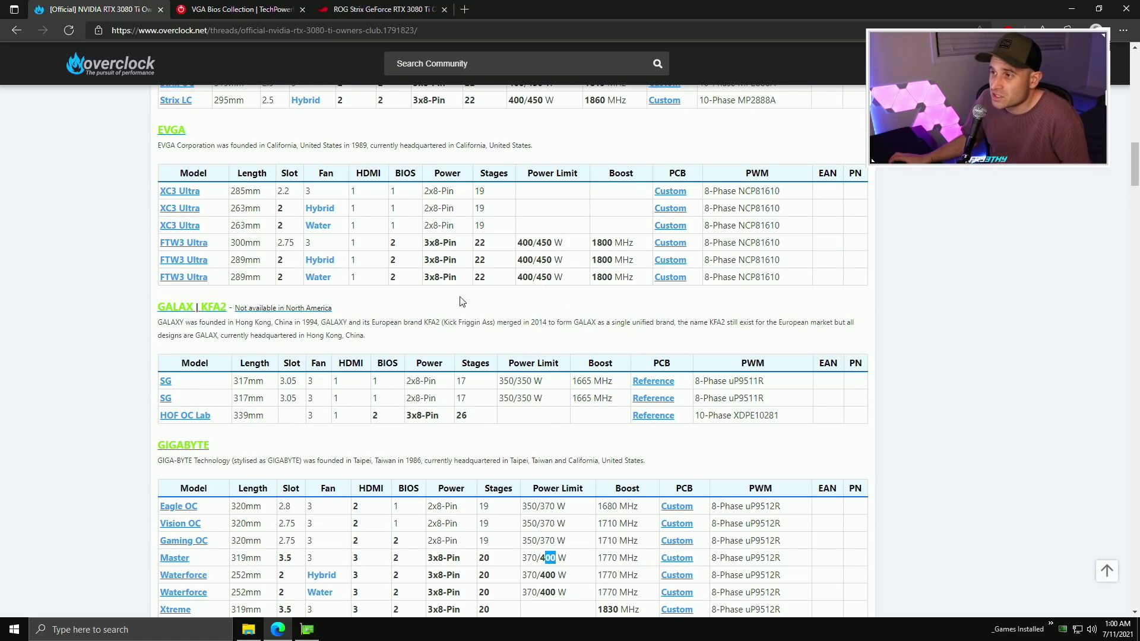
{"action": "left_click_drag", "start_coordinate": [536, 276], "coordinate": [562, 277]}
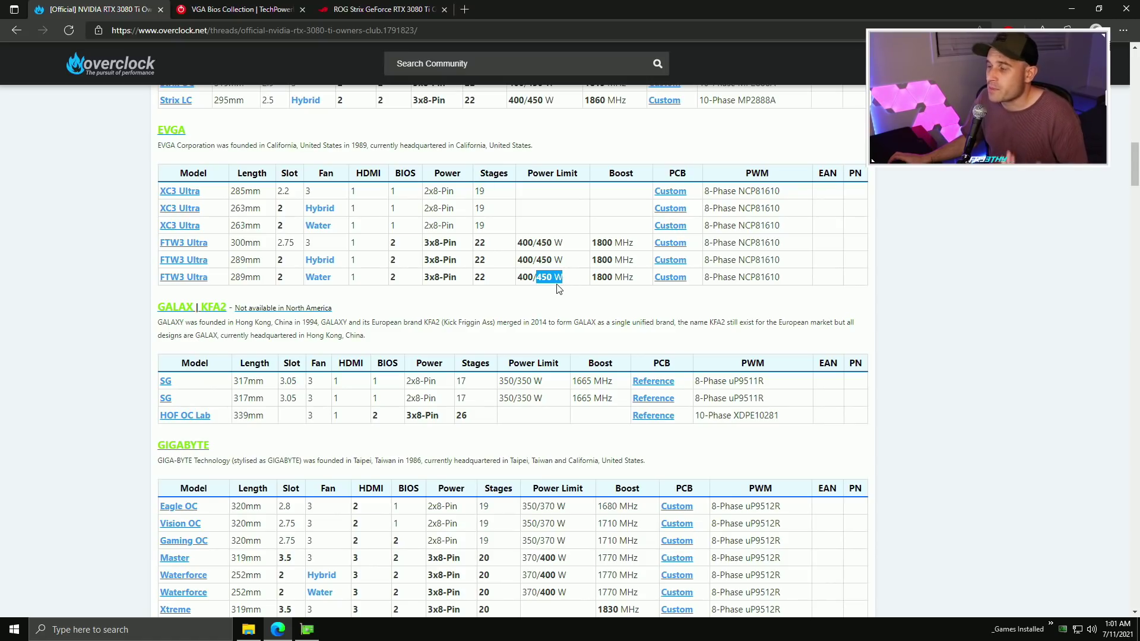
{"action": "scroll", "coordinate": [559, 315], "scroll_direction": "up", "scroll_amount": 2}
{"action": "scroll", "coordinate": [561, 320], "scroll_direction": "up", "scroll_amount": 2}
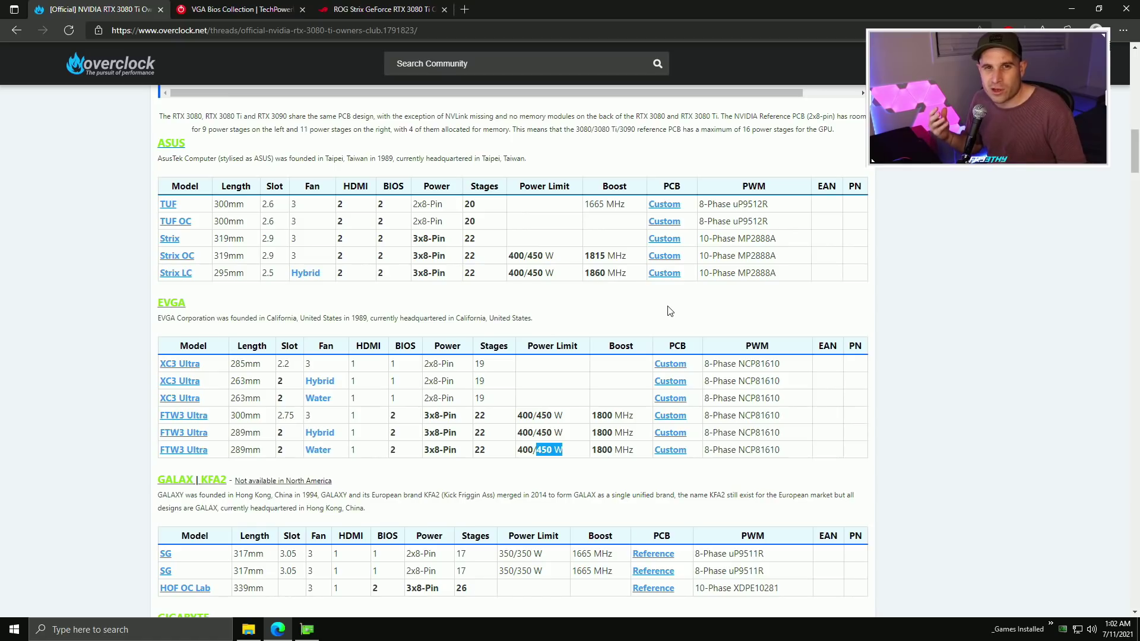
Step: Skim the manufacturer tables from MSI down to ZOTAC and return to the MSI models
{"action": "scroll", "coordinate": [879, 389], "scroll_direction": "down", "scroll_amount": 10}
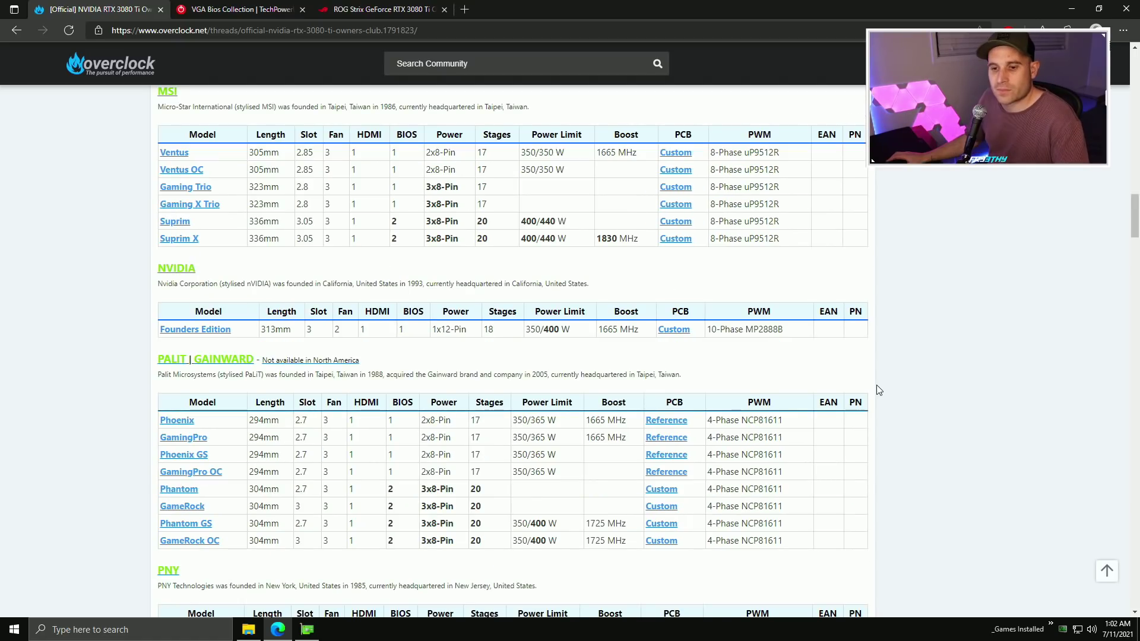
{"action": "scroll", "coordinate": [866, 386], "scroll_direction": "down", "scroll_amount": 1}
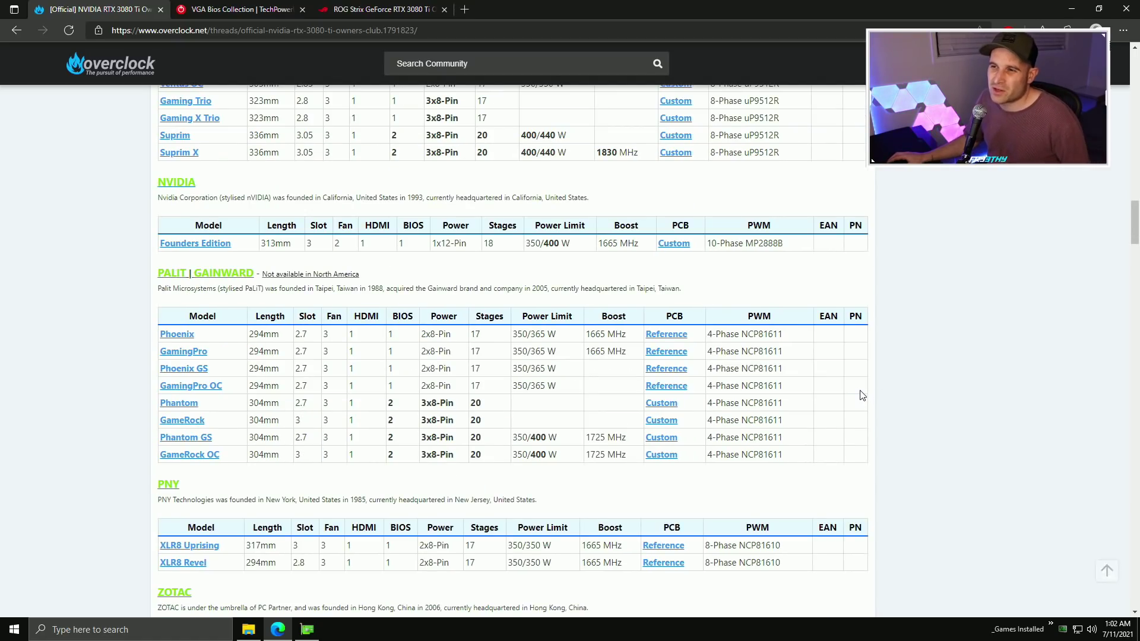
{"action": "scroll", "coordinate": [862, 389], "scroll_direction": "down", "scroll_amount": 6}
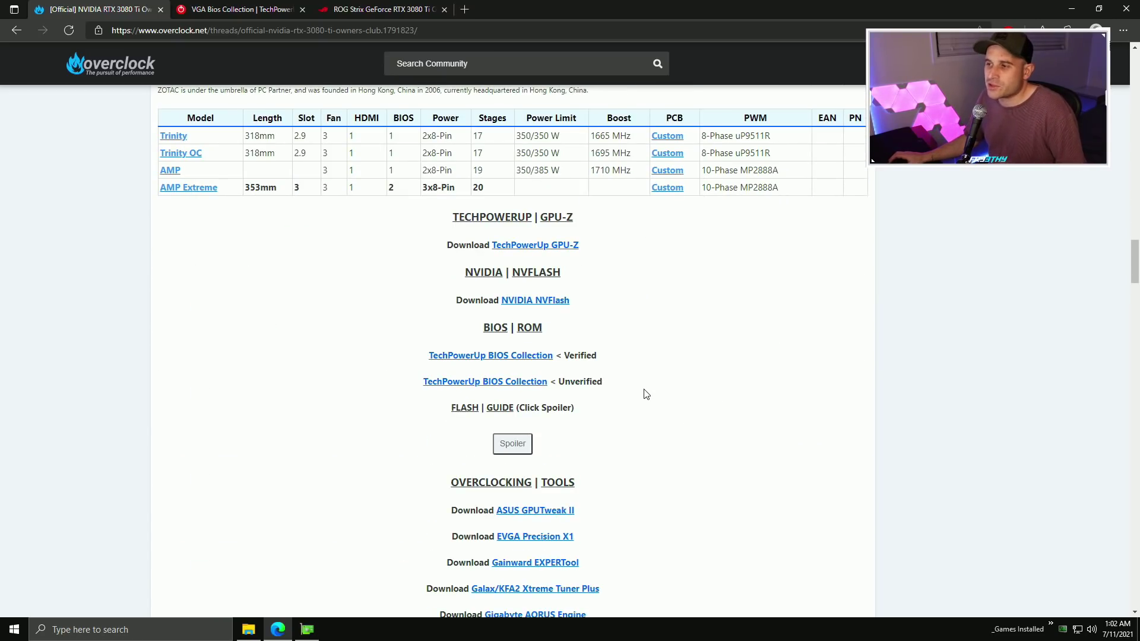
{"action": "scroll", "coordinate": [695, 417], "scroll_direction": "up", "scroll_amount": 3}
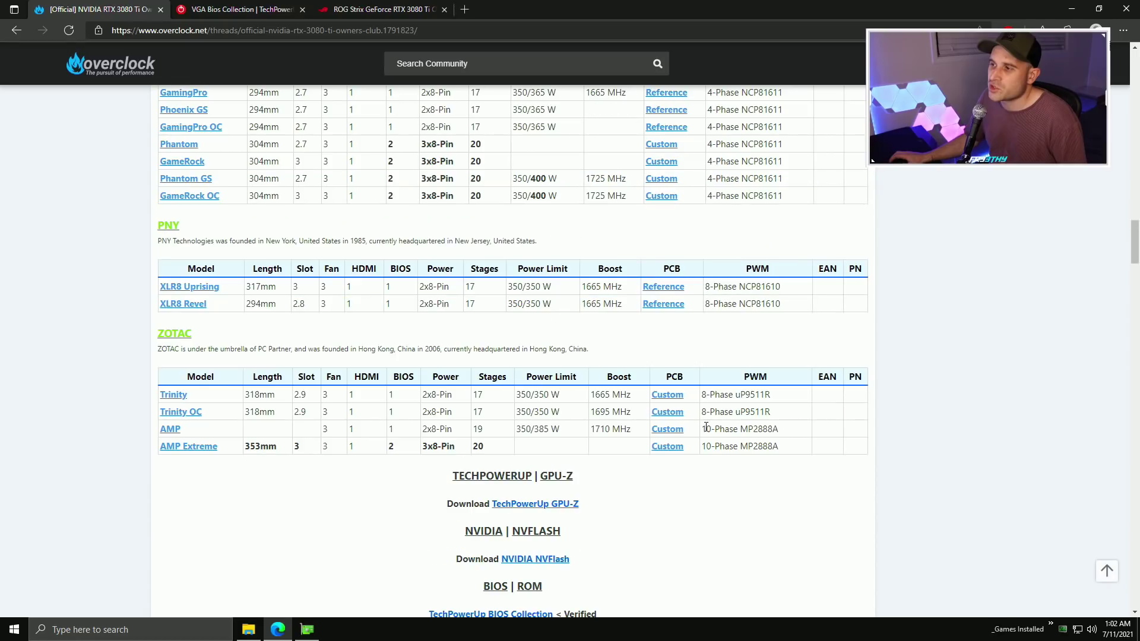
{"action": "scroll", "coordinate": [631, 375], "scroll_direction": "up", "scroll_amount": 2}
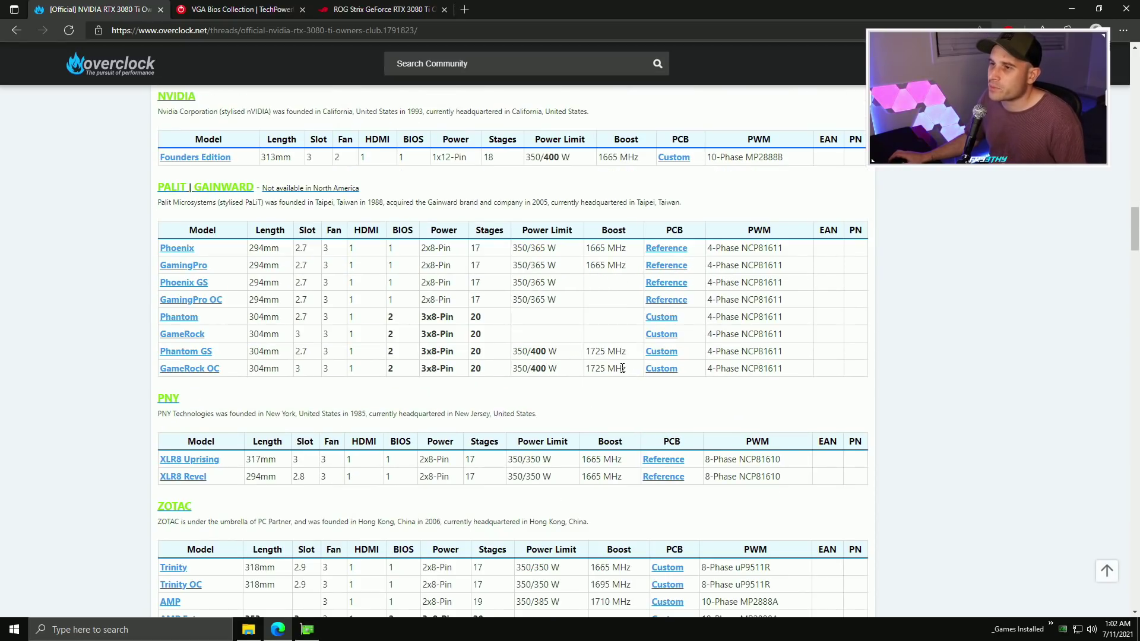
{"action": "scroll", "coordinate": [574, 300], "scroll_direction": "up", "scroll_amount": 2}
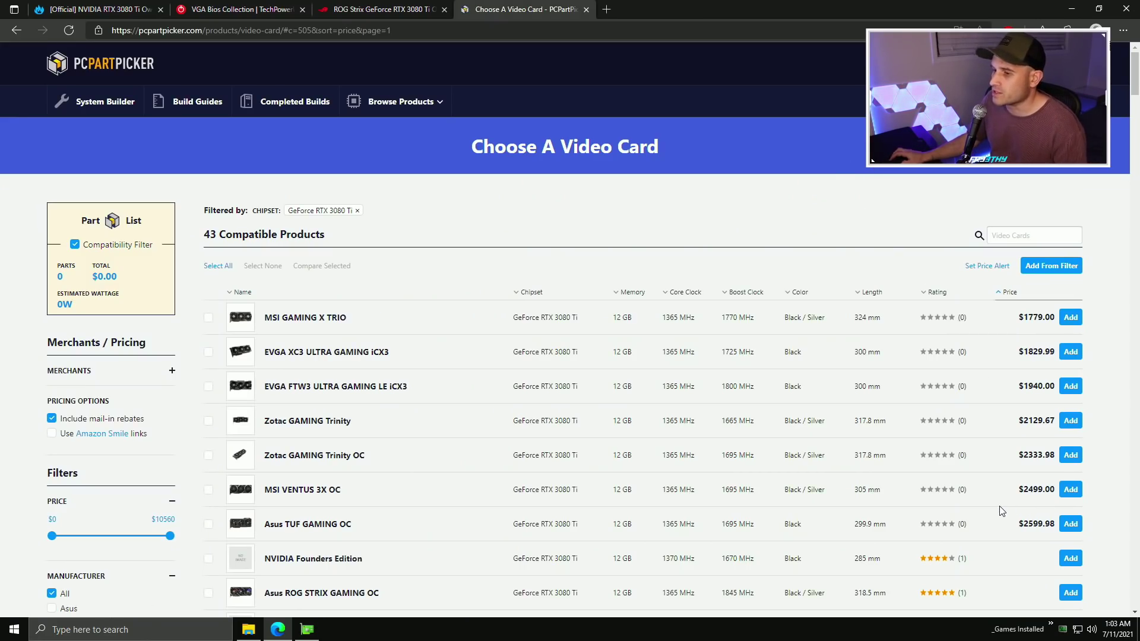
Step: Look over RTX 3080 Ti prices on PCPartPicker and check the MSI Gaming X Trio's power connectors and power stages in the Overclock.net thread
{"action": "scroll", "coordinate": [545, 506], "scroll_direction": "down", "scroll_amount": 3}
{"action": "scroll", "coordinate": [1017, 338], "scroll_direction": "up", "scroll_amount": 2}
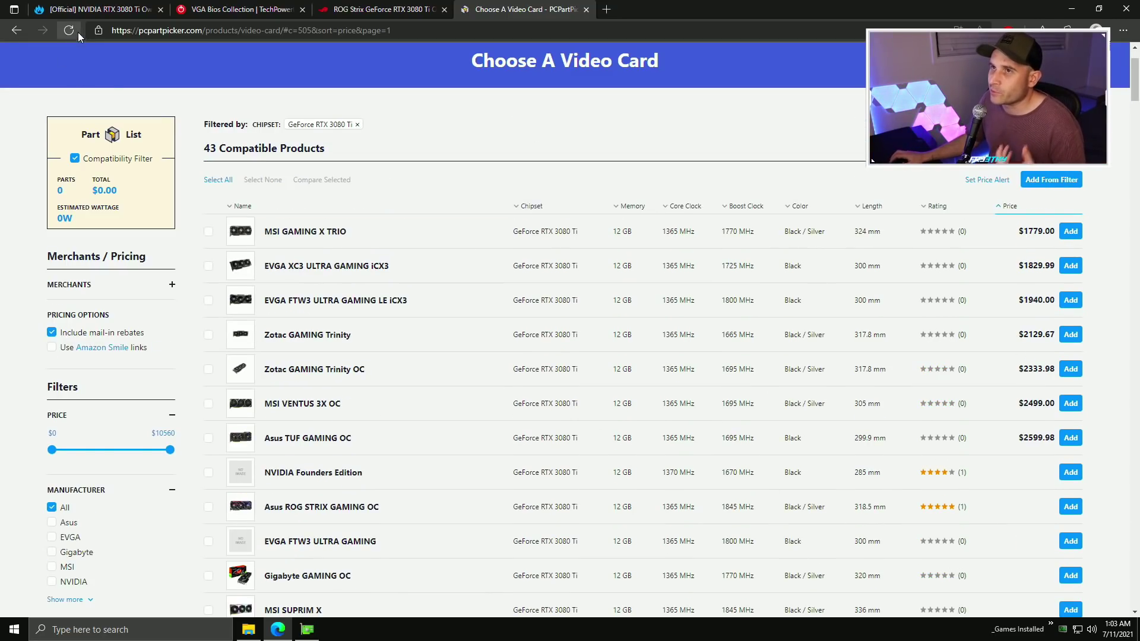
{"action": "key", "text": "ctrl+Tab"}
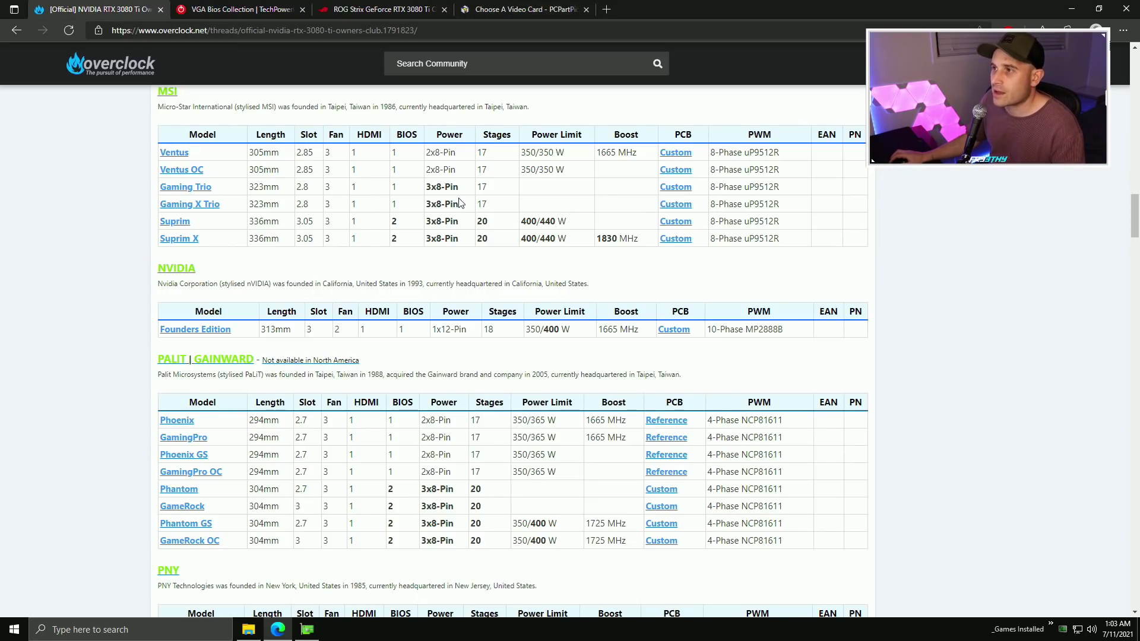
{"action": "left_click_drag", "start_coordinate": [459, 205], "coordinate": [433, 205]}
{"action": "scroll", "coordinate": [497, 226], "scroll_direction": "up", "scroll_amount": 1}
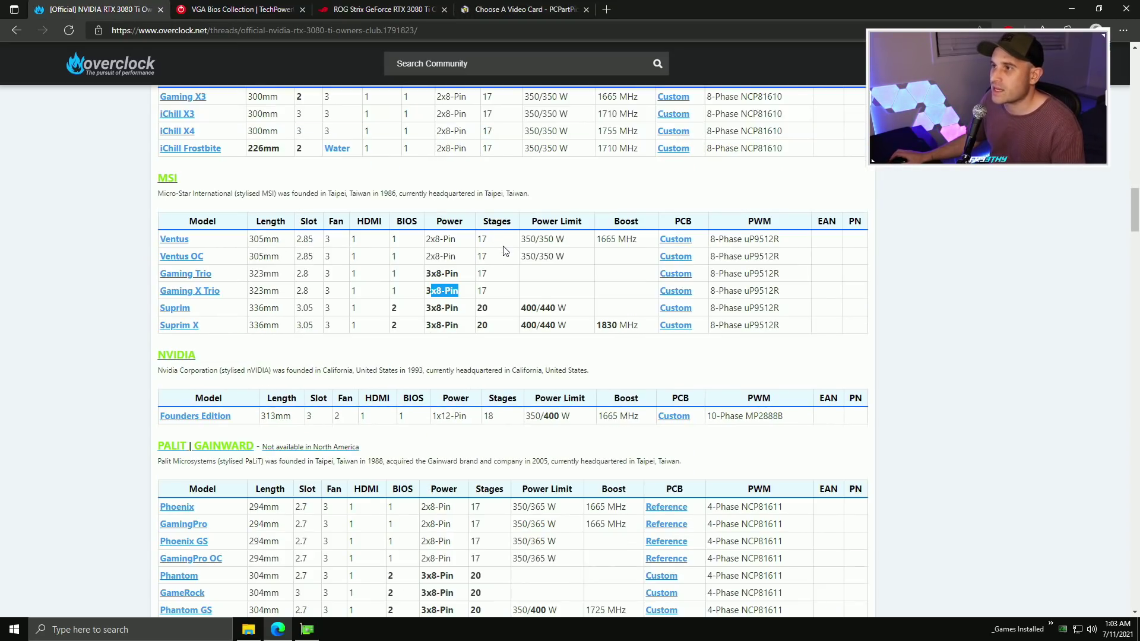
{"action": "scroll", "coordinate": [510, 252], "scroll_direction": "up", "scroll_amount": 1}
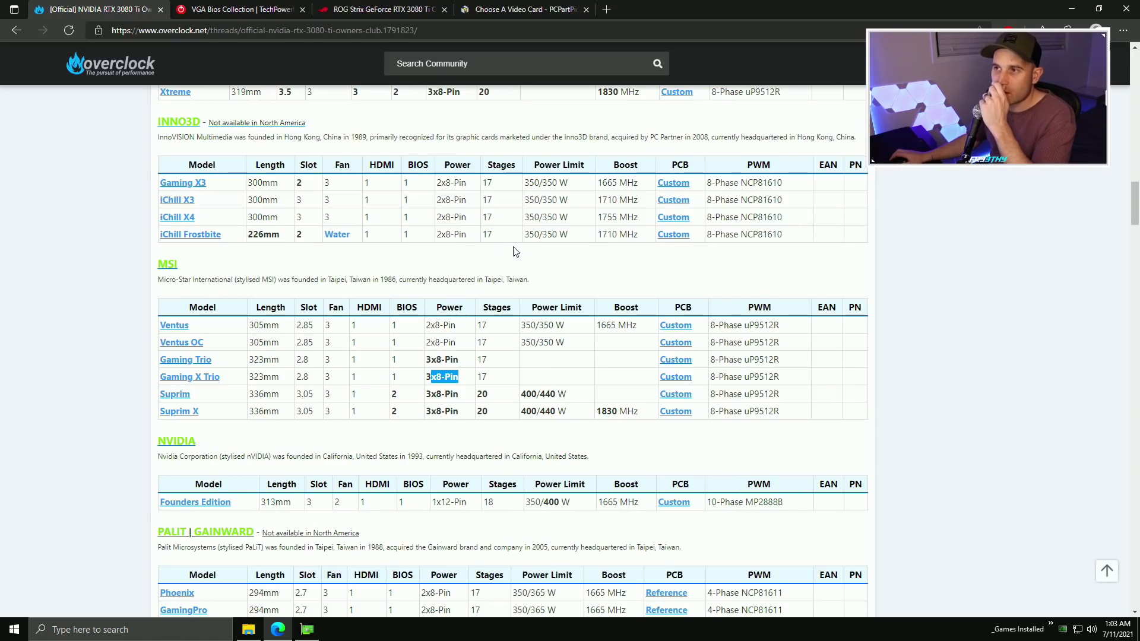
{"action": "left_click", "coordinate": [560, 377]}
{"action": "left_click_drag", "start_coordinate": [459, 377], "coordinate": [432, 378]}
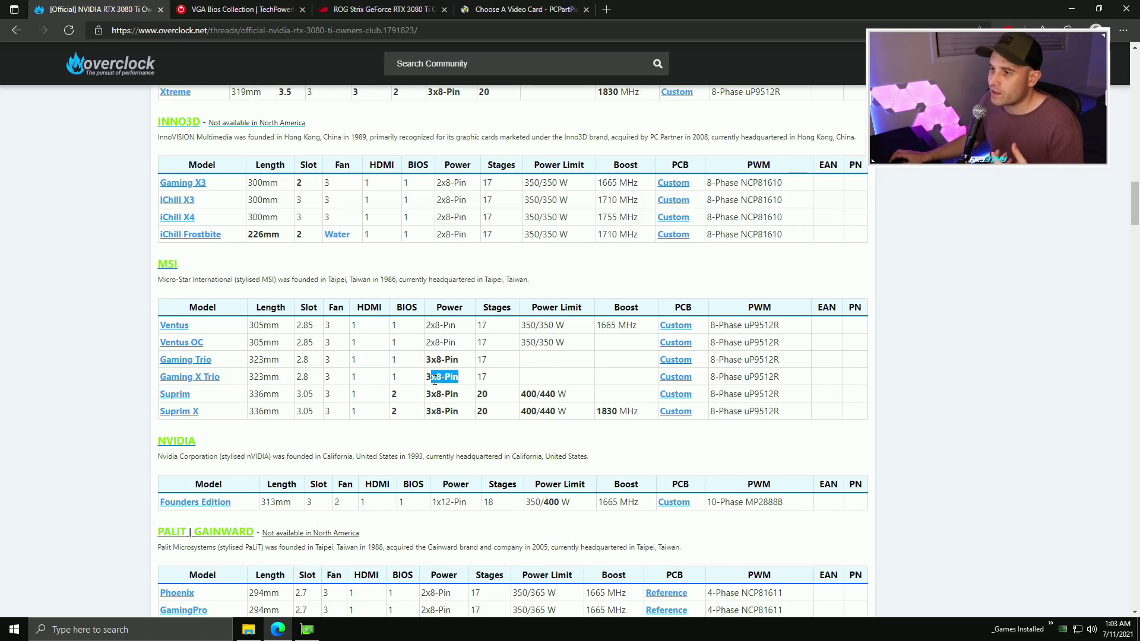
{"action": "double_click", "coordinate": [481, 377]}
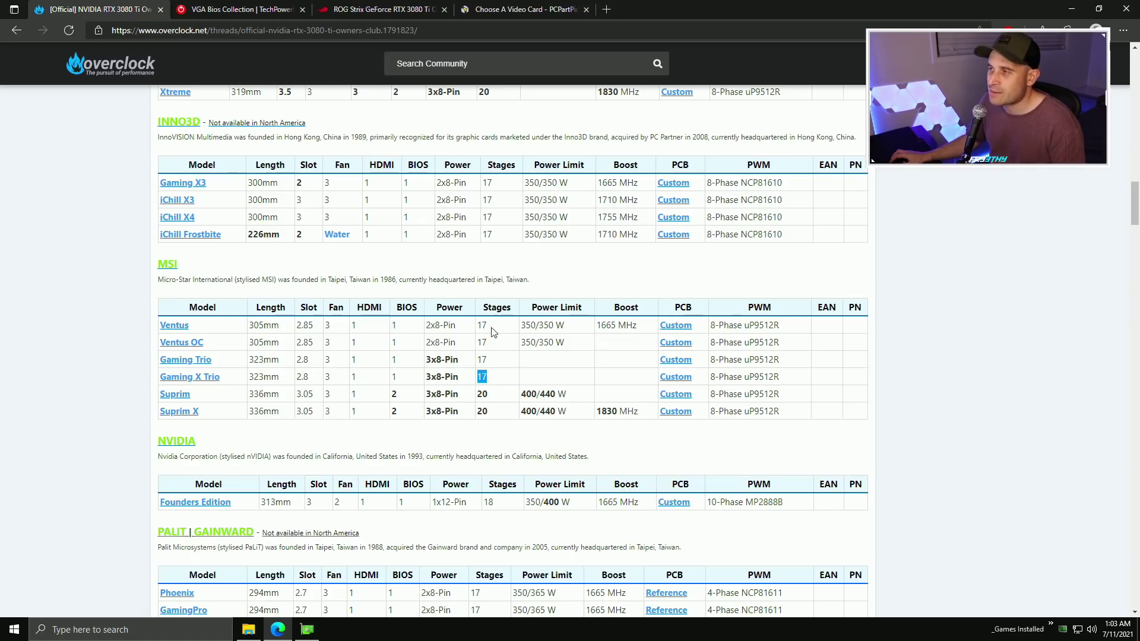
Step: Find the EVGA XC3 Ultra Gaming in the PCPartPicker list and check its power connectors in the thread's EVGA table
{"action": "left_click", "coordinate": [516, 11]}
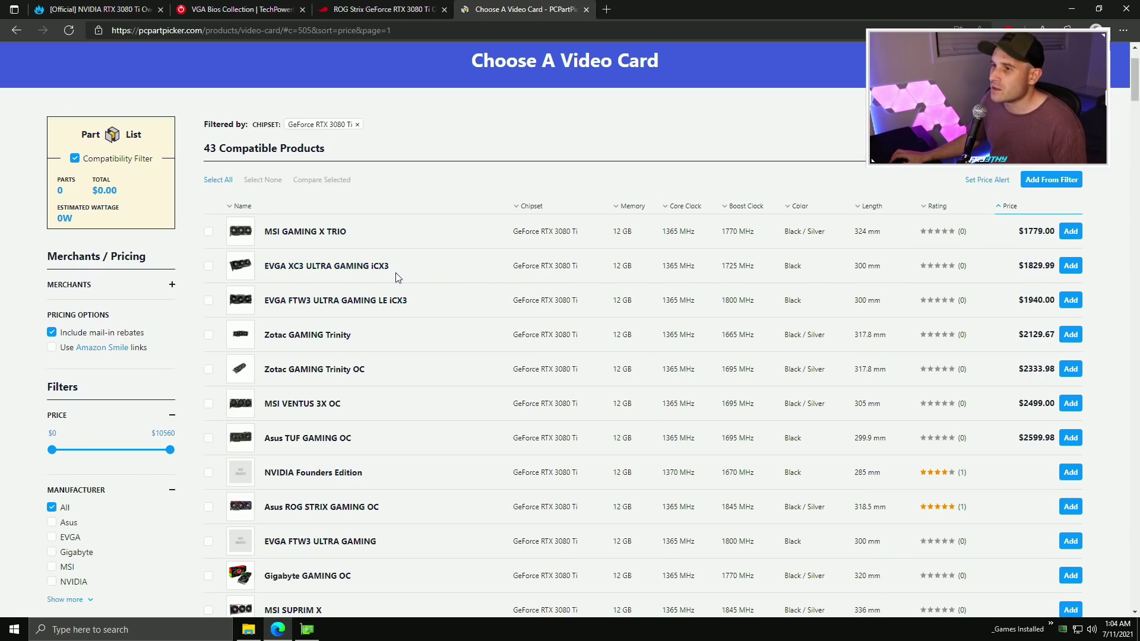
{"action": "left_click_drag", "start_coordinate": [394, 271], "coordinate": [294, 268]}
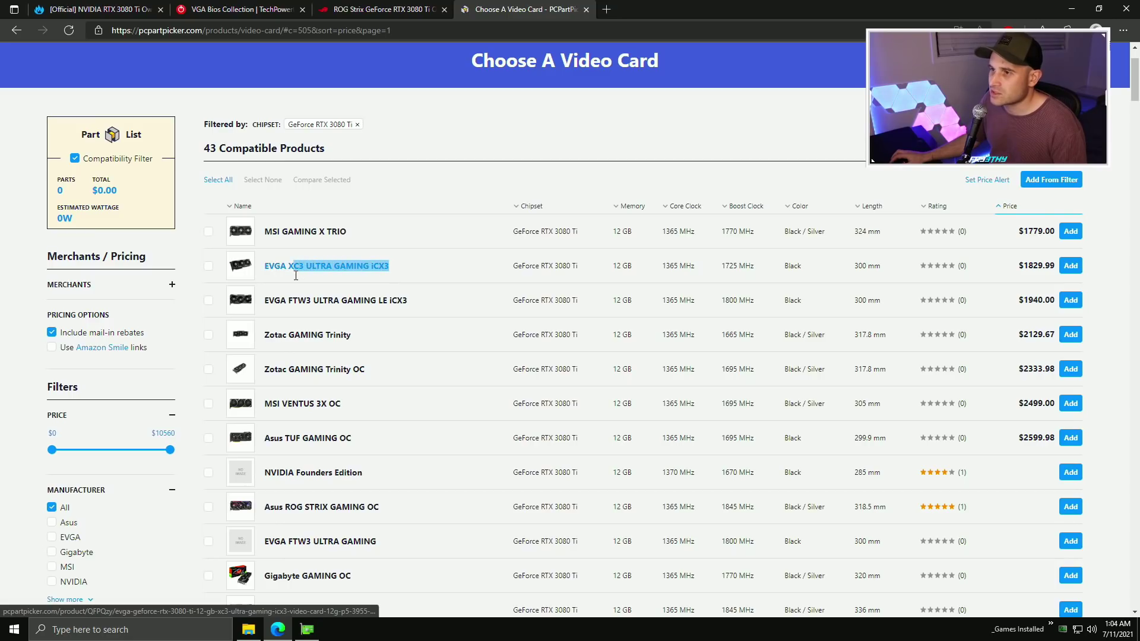
{"action": "left_click", "coordinate": [95, 10]}
{"action": "scroll", "coordinate": [374, 336], "scroll_direction": "up", "scroll_amount": 2}
{"action": "scroll", "coordinate": [380, 336], "scroll_direction": "up", "scroll_amount": 6}
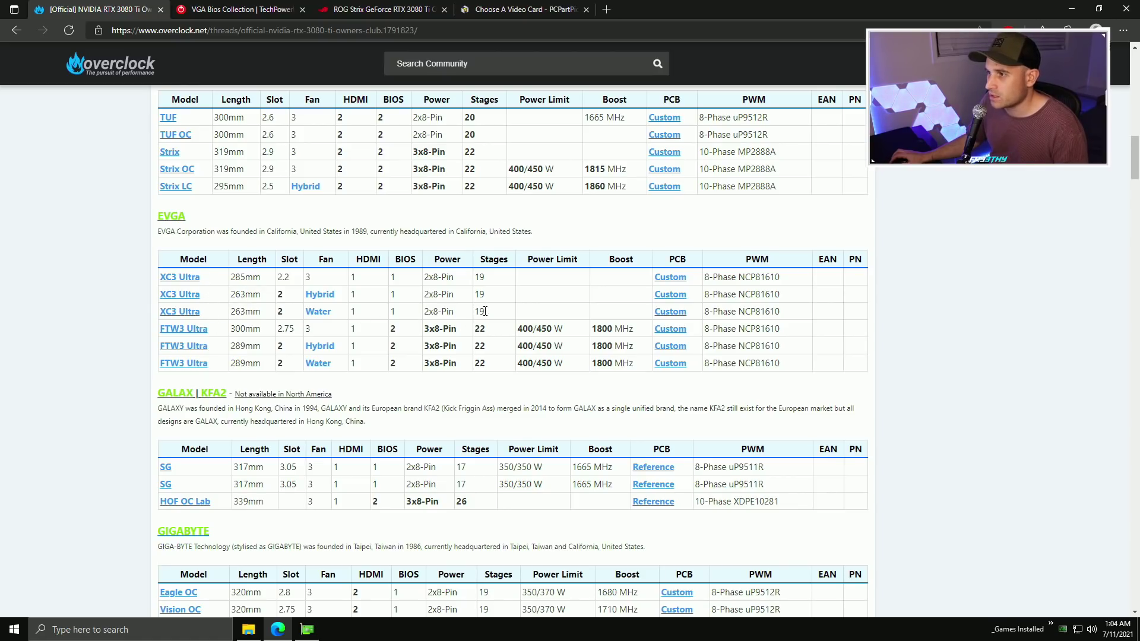
{"action": "left_click_drag", "start_coordinate": [450, 310], "coordinate": [423, 314]}
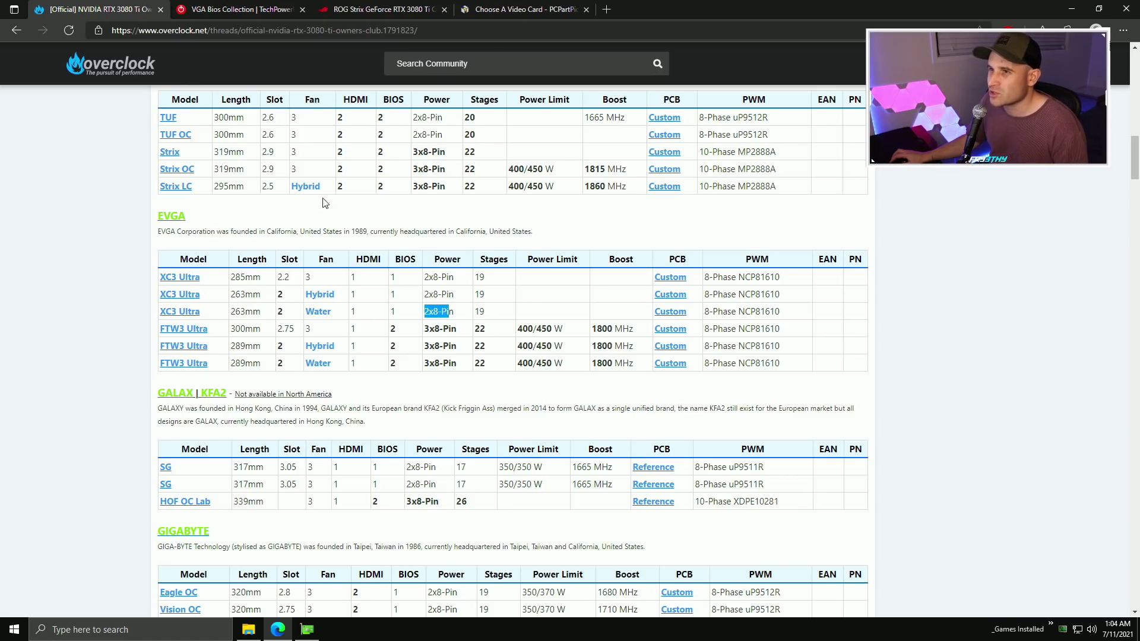
Step: Revisit the MSI Gaming X Trio listing and check the EVGA FTW3 Ultra's power connectors and power limit in the thread
{"action": "left_click", "coordinate": [503, 9]}
{"action": "left_click_drag", "start_coordinate": [349, 232], "coordinate": [318, 233]}
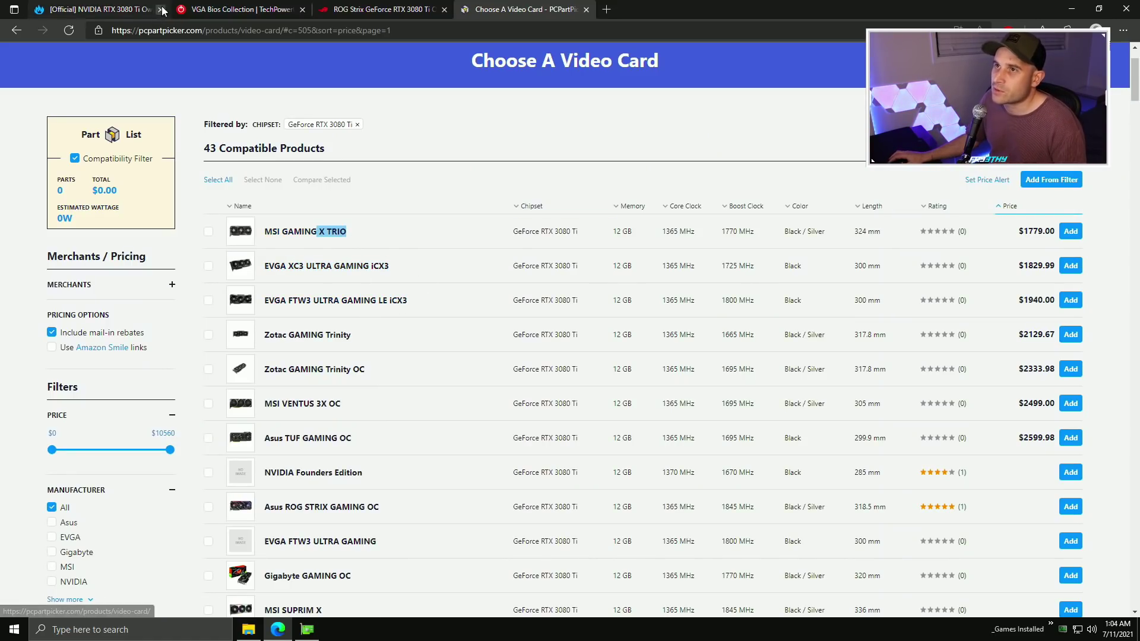
{"action": "left_click", "coordinate": [101, 9]}
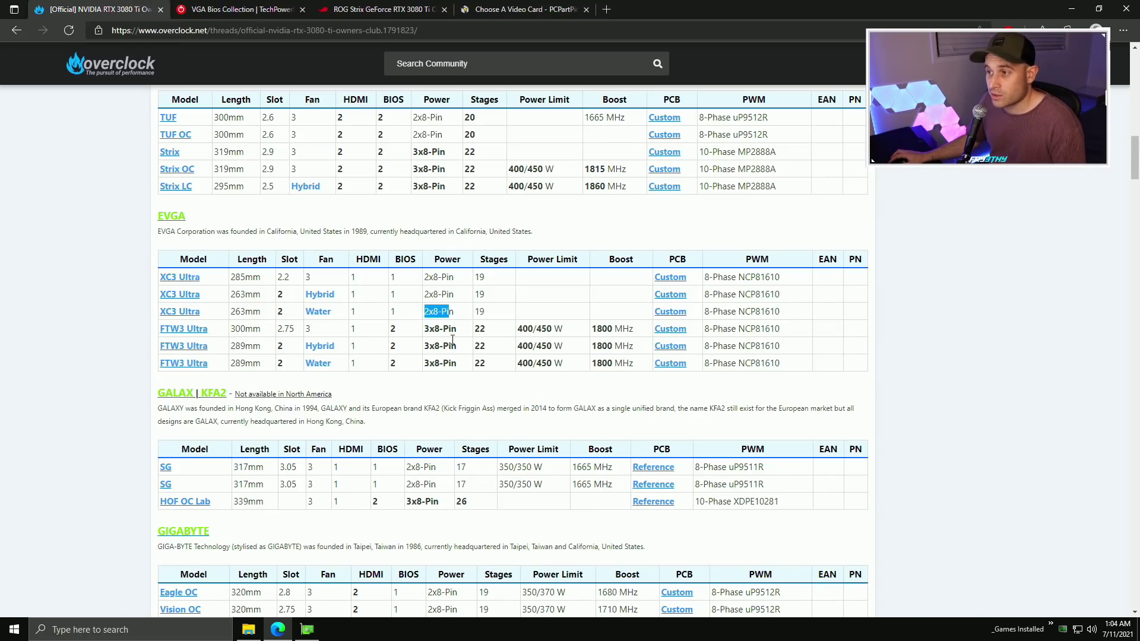
{"action": "left_click_drag", "start_coordinate": [456, 329], "coordinate": [443, 333]}
{"action": "left_click_drag", "start_coordinate": [546, 330], "coordinate": [537, 330]}
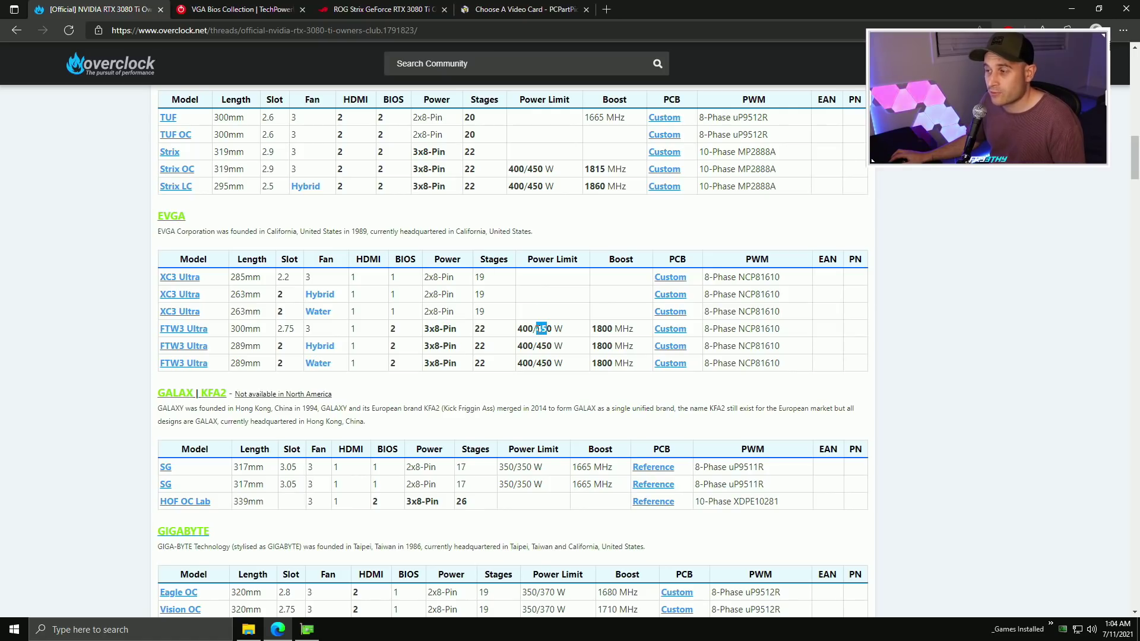
Step: Return to PCPartPicker and compare the prices of the EVGA FTW3 Ultra Gaming LE and the MSI Gaming X Trio
{"action": "left_click", "coordinate": [279, 9]}
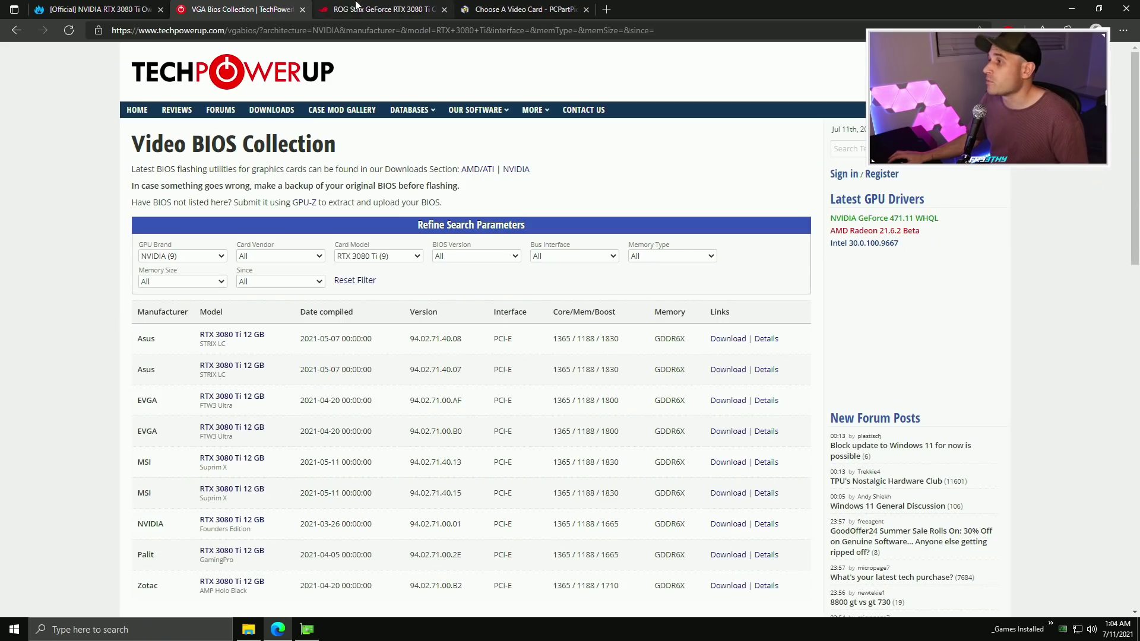
{"action": "left_click", "coordinate": [376, 6]}
{"action": "left_click", "coordinate": [506, 9]}
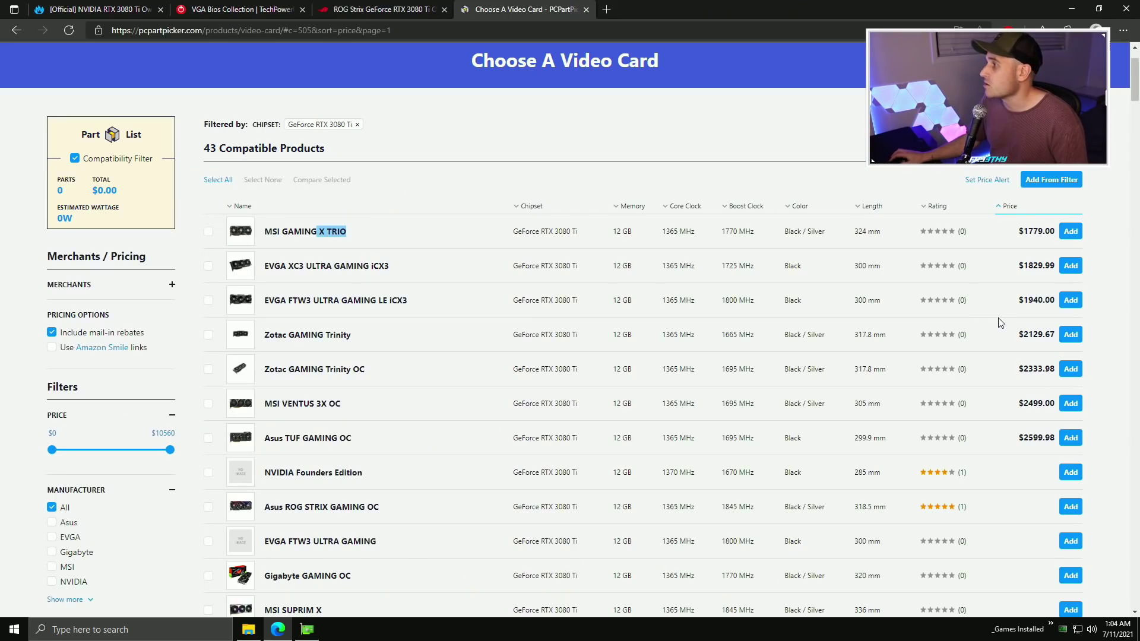
{"action": "left_click_drag", "start_coordinate": [1037, 300], "coordinate": [1030, 299]}
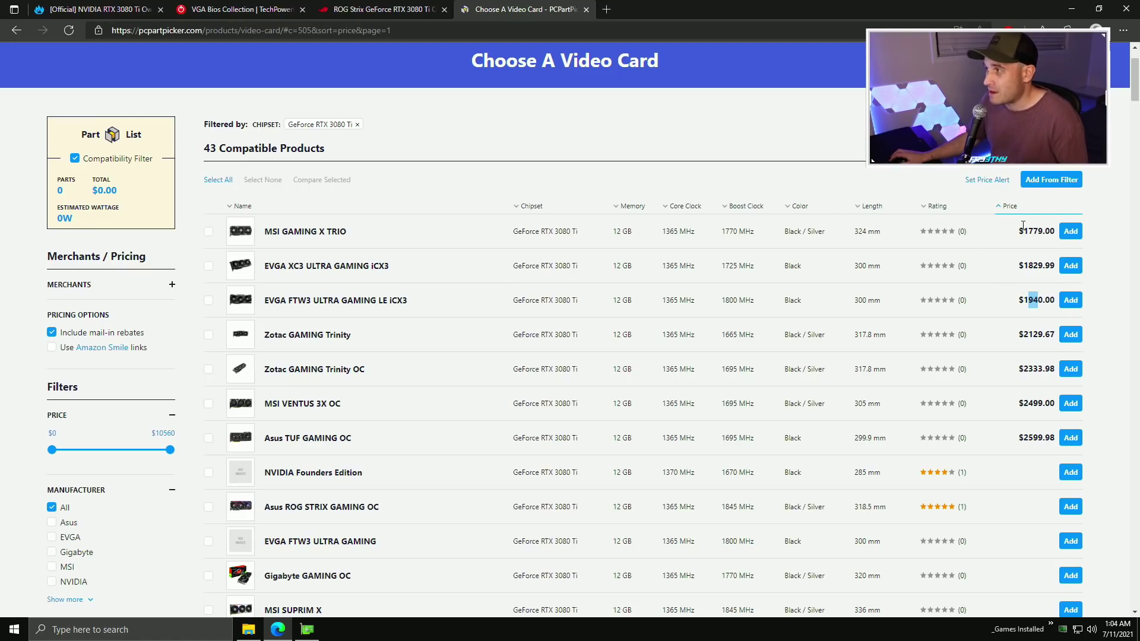
{"action": "left_click_drag", "start_coordinate": [1029, 232], "coordinate": [1035, 233]}
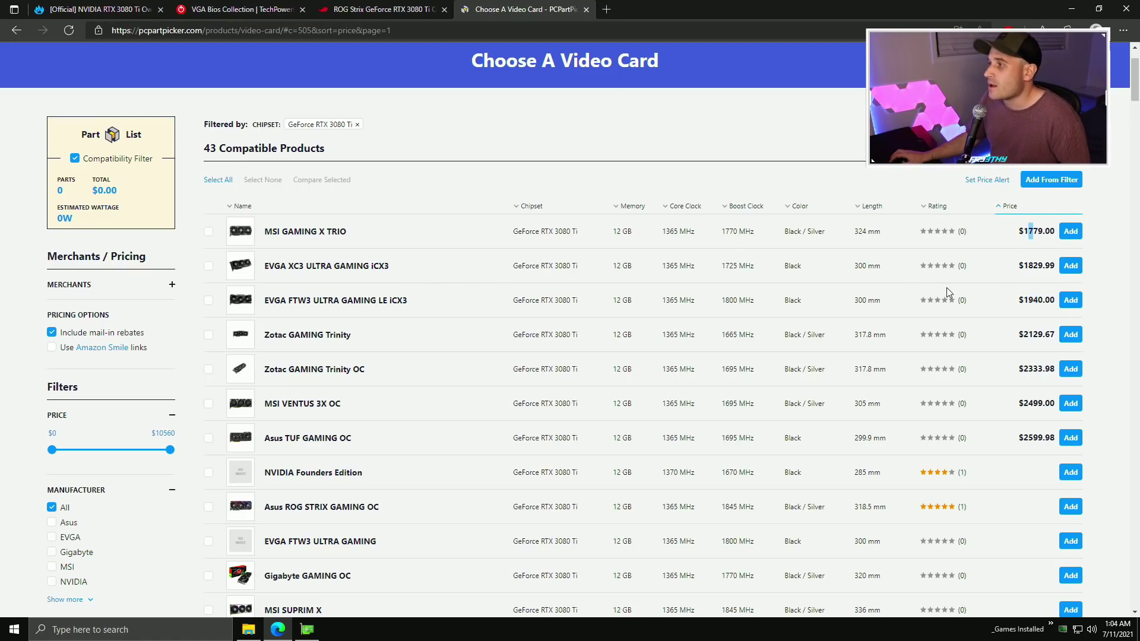
Step: Review the RTX 3080 Ti BIOS files in TechPowerUp's Video BIOS Collection
{"action": "left_click", "coordinate": [240, 10]}
{"action": "scroll", "coordinate": [220, 397], "scroll_direction": "down", "scroll_amount": 3}
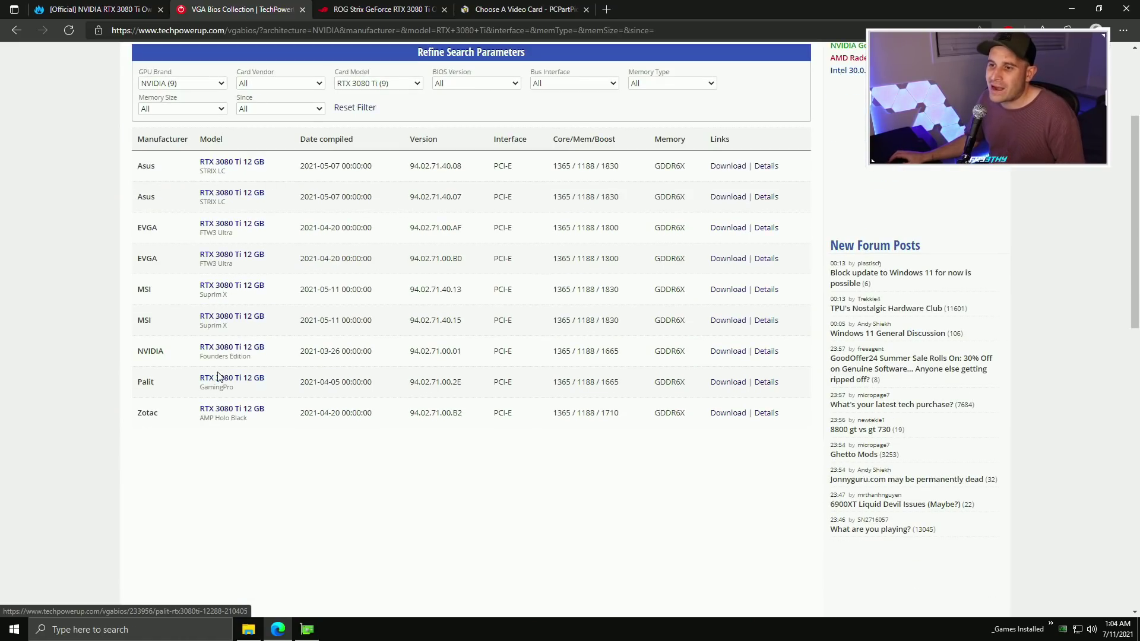
{"action": "scroll", "coordinate": [333, 475], "scroll_direction": "up", "scroll_amount": 2}
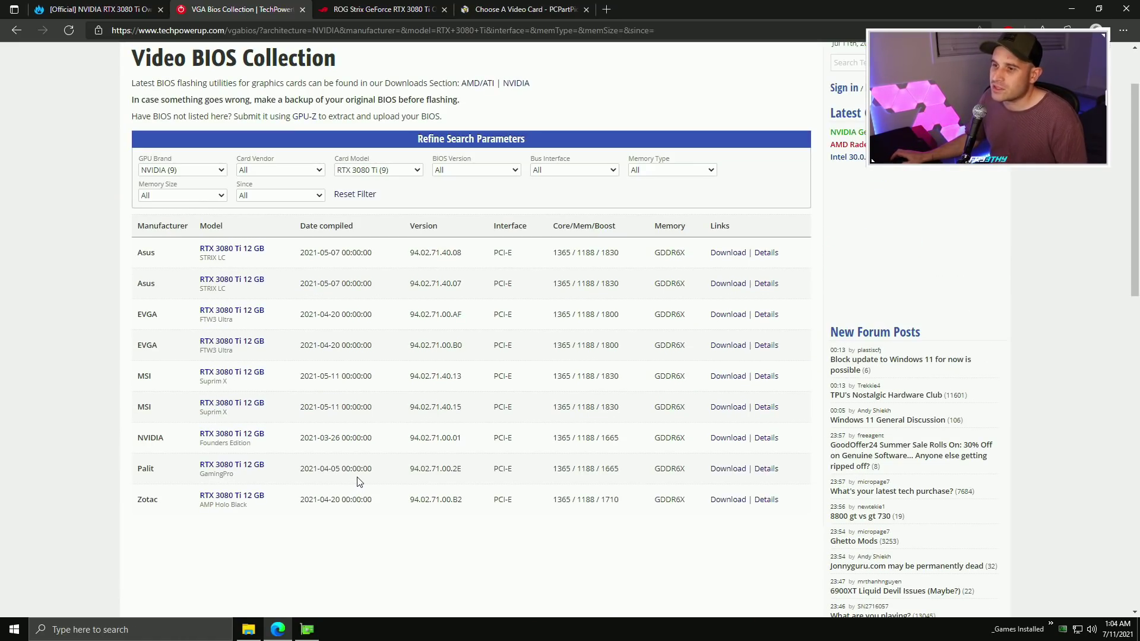
Step: Go back to the thread's tables and examine the boost clock of the ZOTAC AMP
{"action": "left_click", "coordinate": [140, 20]}
{"action": "scroll", "coordinate": [542, 402], "scroll_direction": "down", "scroll_amount": 10}
{"action": "scroll", "coordinate": [600, 399], "scroll_direction": "up", "scroll_amount": 3}
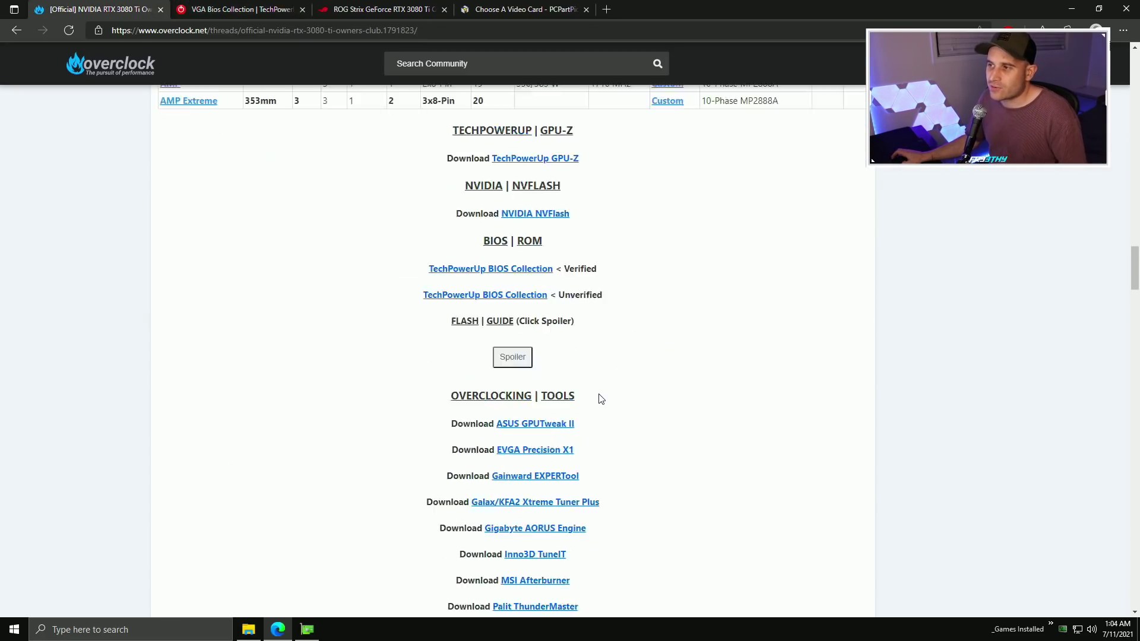
{"action": "scroll", "coordinate": [600, 399], "scroll_direction": "up", "scroll_amount": 4}
{"action": "scroll", "coordinate": [604, 410], "scroll_direction": "up", "scroll_amount": 3}
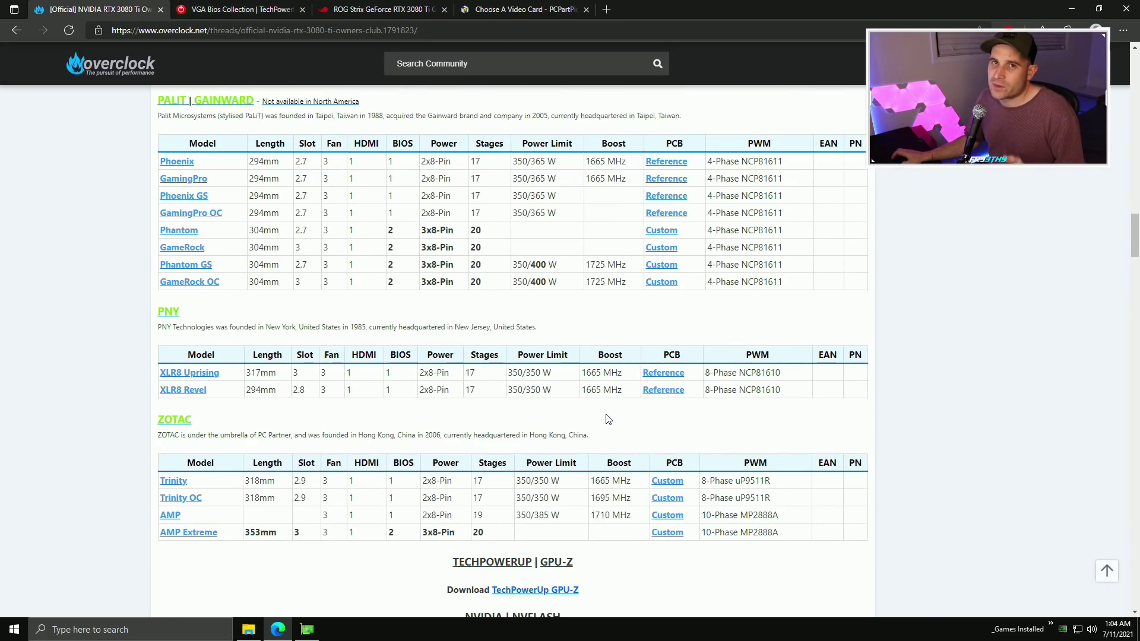
{"action": "scroll", "coordinate": [604, 410], "scroll_direction": "up", "scroll_amount": 1}
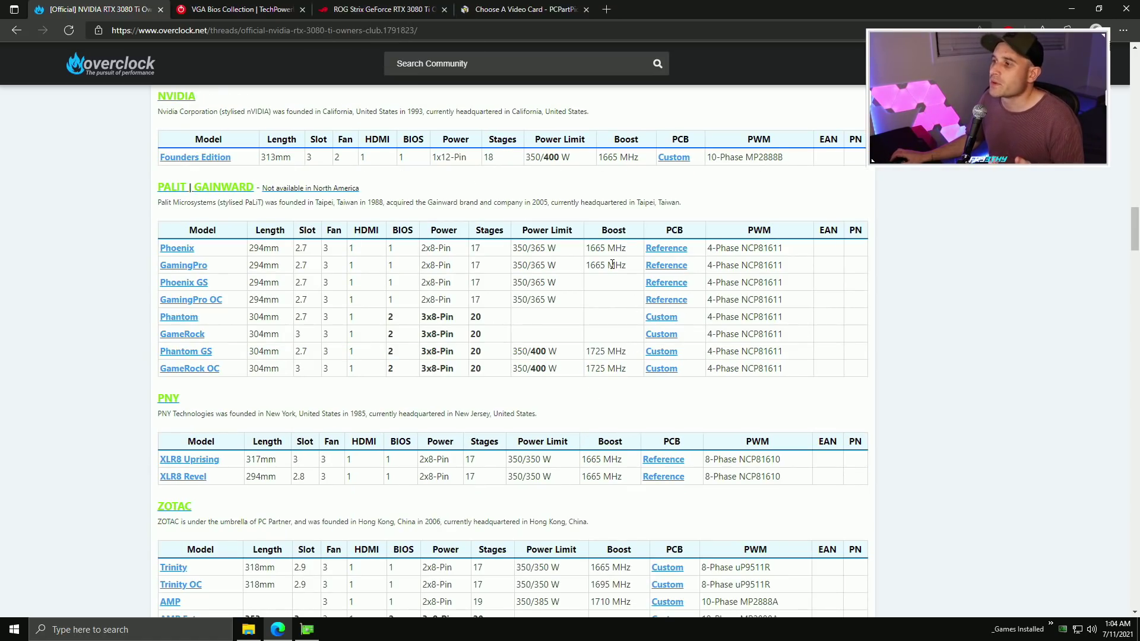
{"action": "scroll", "coordinate": [612, 332], "scroll_direction": "down", "scroll_amount": 3}
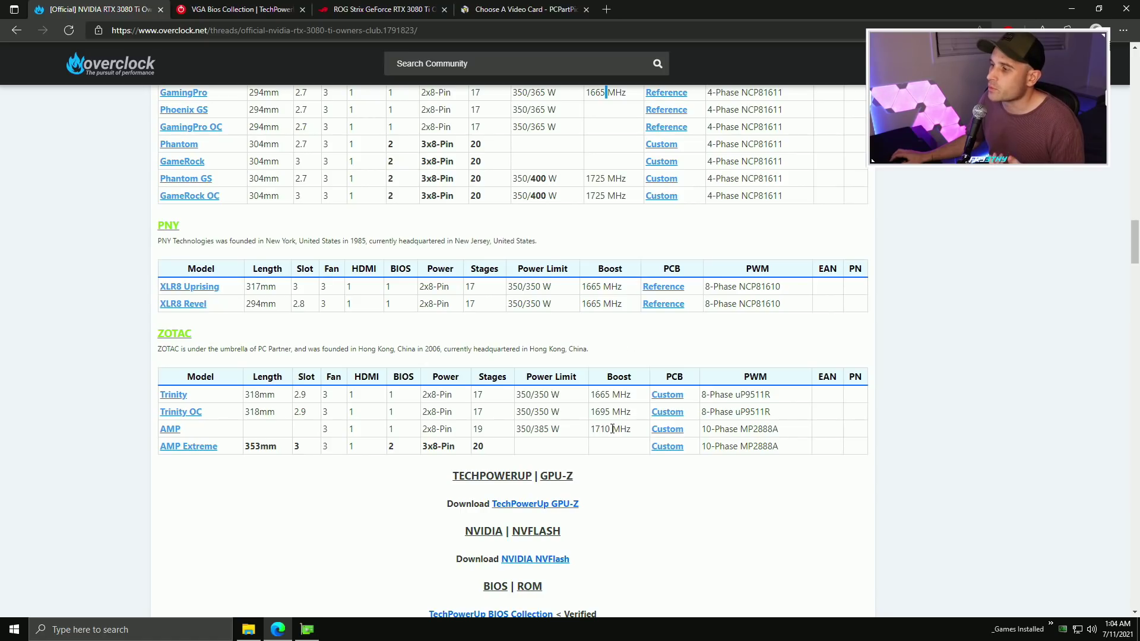
{"action": "left_click_drag", "start_coordinate": [608, 429], "coordinate": [596, 428]}
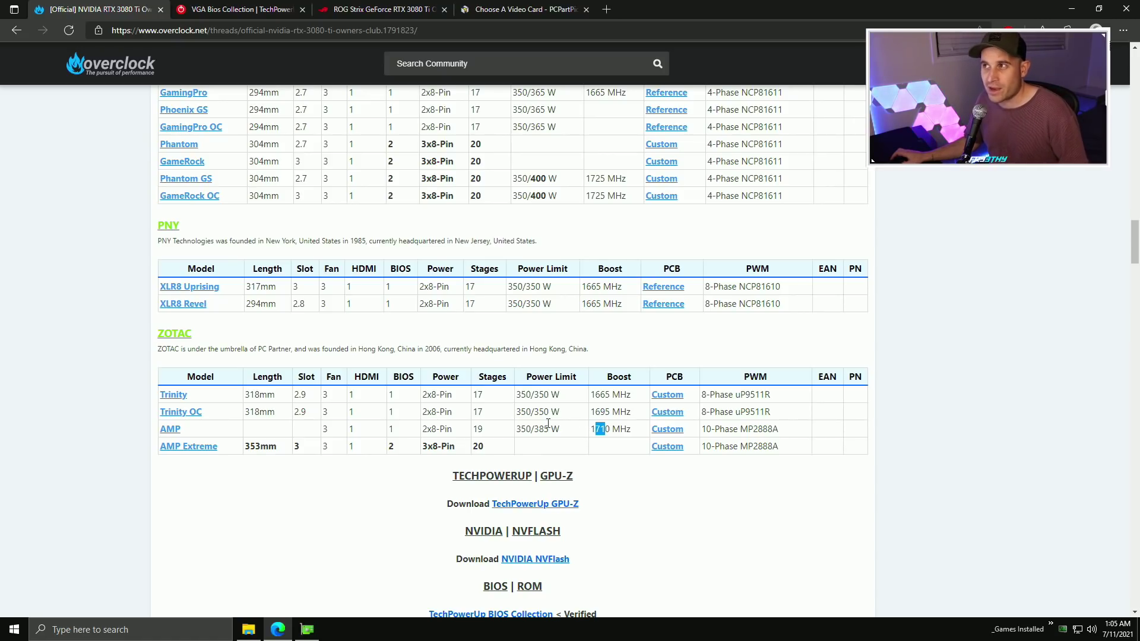
Step: Look through the ASUS gallery images of the ROG-STRIX-RTX3080TI-O12G-GAMING card, including the shot with its box
{"action": "left_click", "coordinate": [386, 8]}
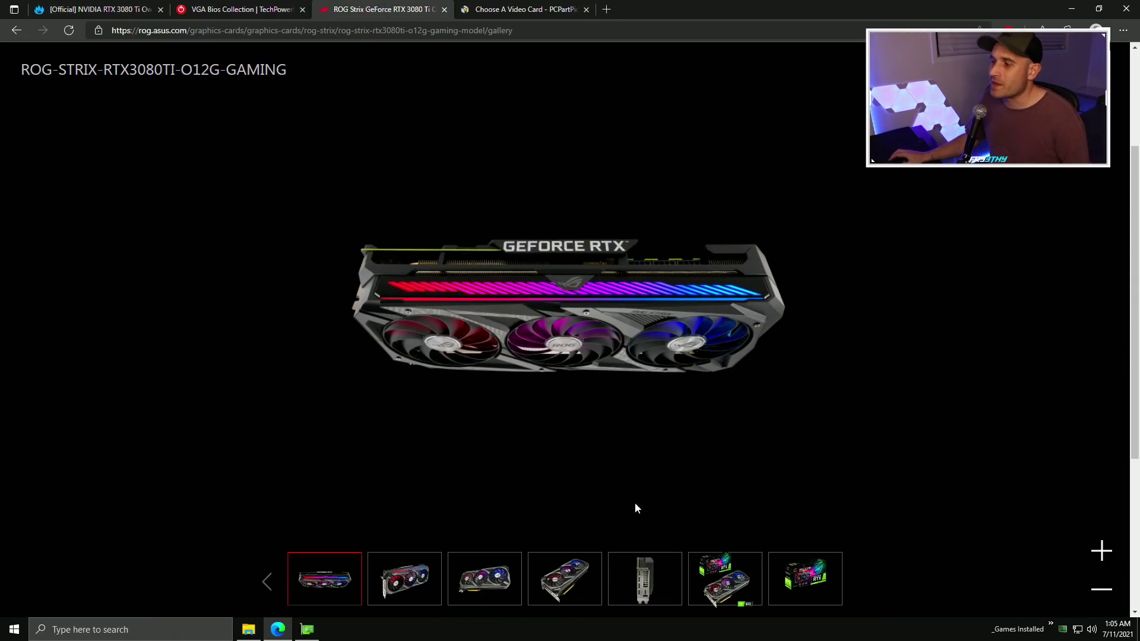
{"action": "left_click", "coordinate": [410, 579]}
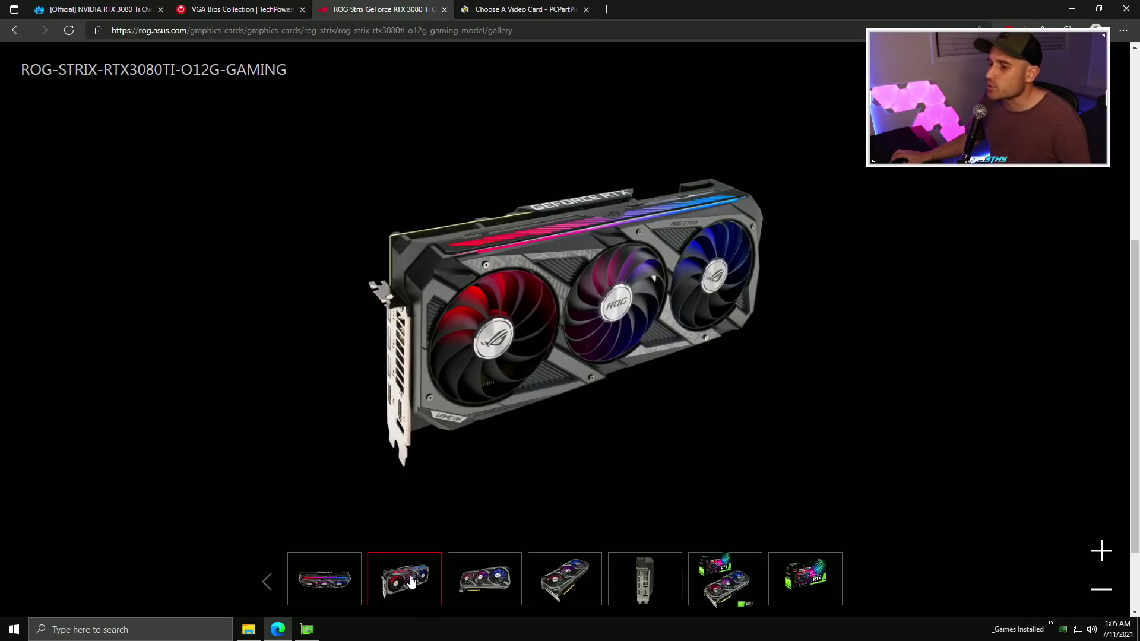
{"action": "left_click", "coordinate": [475, 585]}
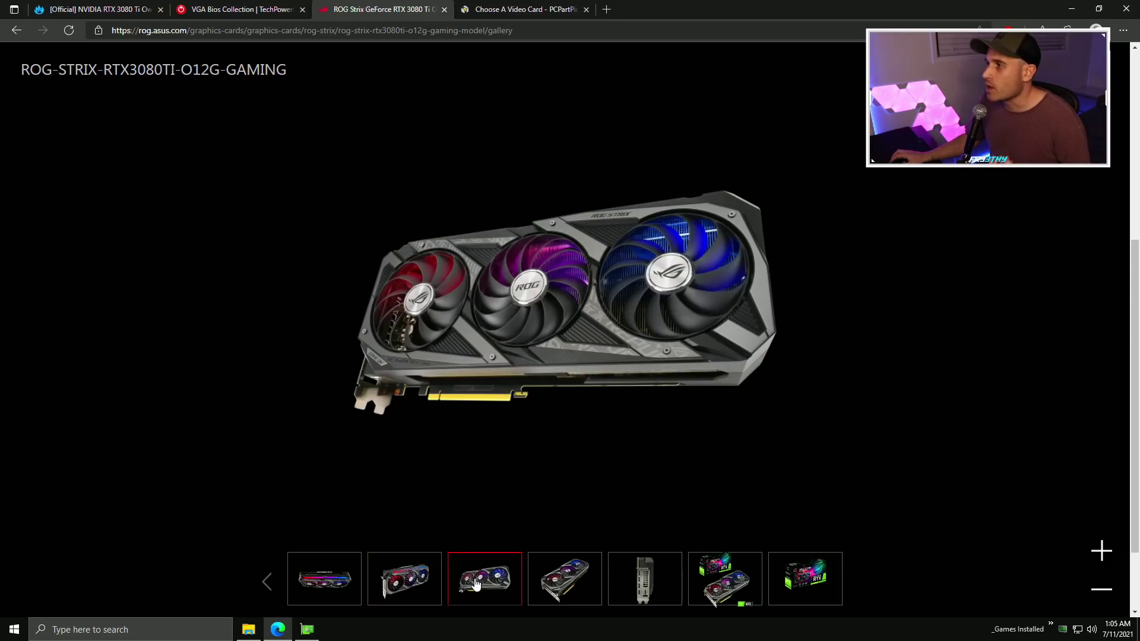
{"action": "left_click", "coordinate": [539, 587]}
{"action": "right_click", "coordinate": [539, 580]}
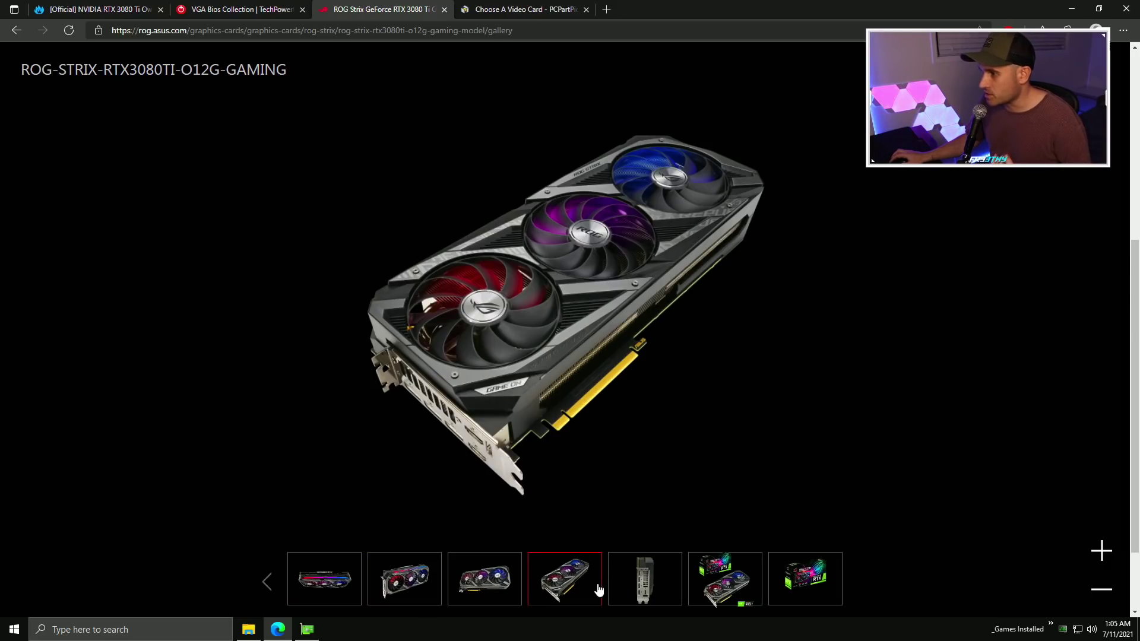
{"action": "left_click", "coordinate": [749, 588]}
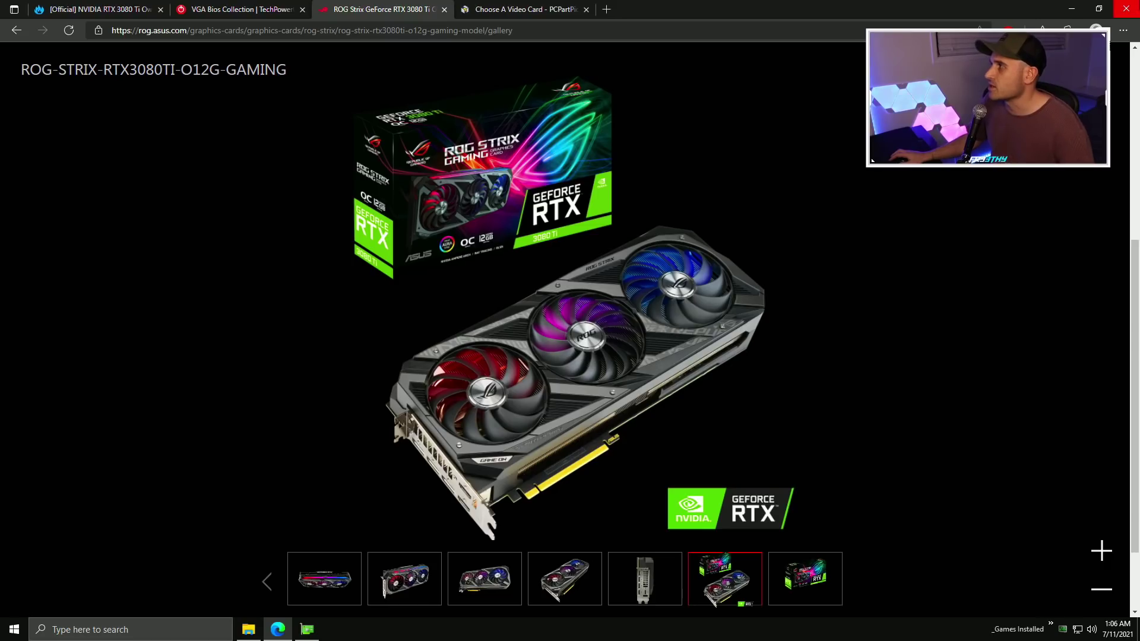
Step: Close the browser and the GPU-Z window
{"action": "left_click", "coordinate": [1127, 8]}
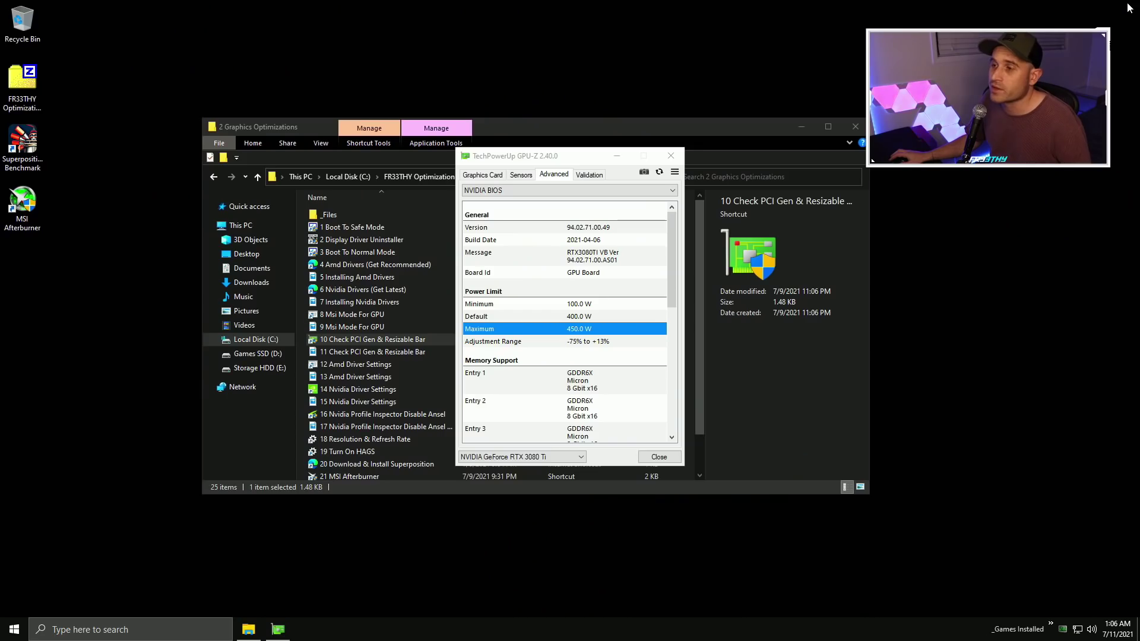
{"action": "left_click", "coordinate": [671, 156]}
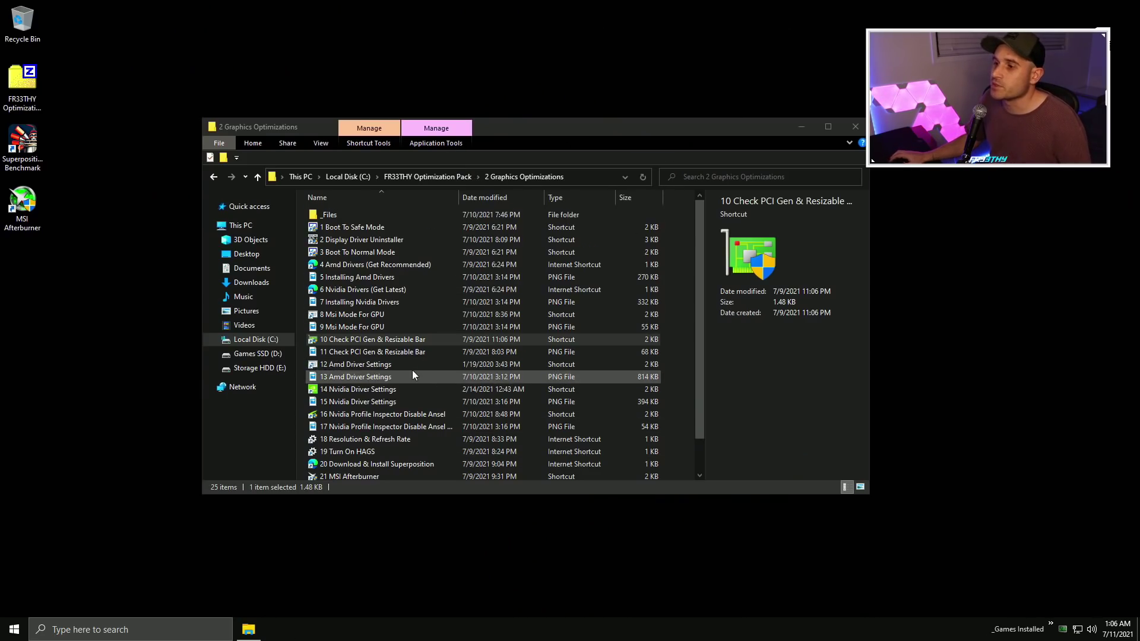
Step: Look over the MSI Afterburner, RivaTuner Statistics Server and Superposition shortcuts in the 2 Graphics Optimizations folder and on the desktop
{"action": "scroll", "coordinate": [426, 374], "scroll_direction": "down", "scroll_amount": 1}
{"action": "left_click", "coordinate": [373, 437]}
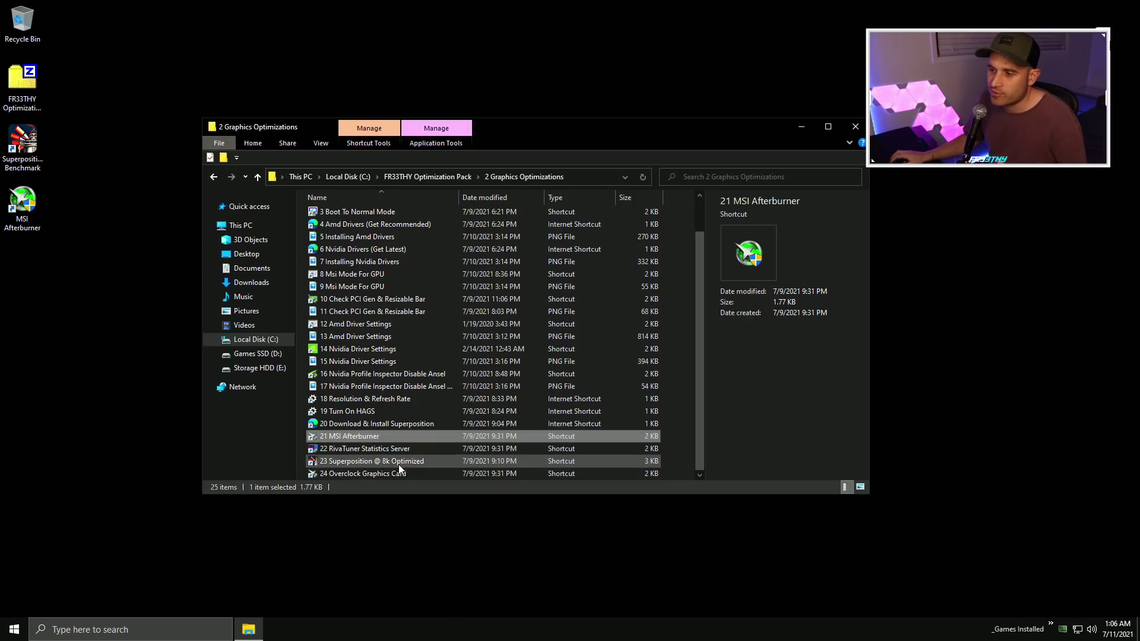
{"action": "double_click", "coordinate": [390, 450]}
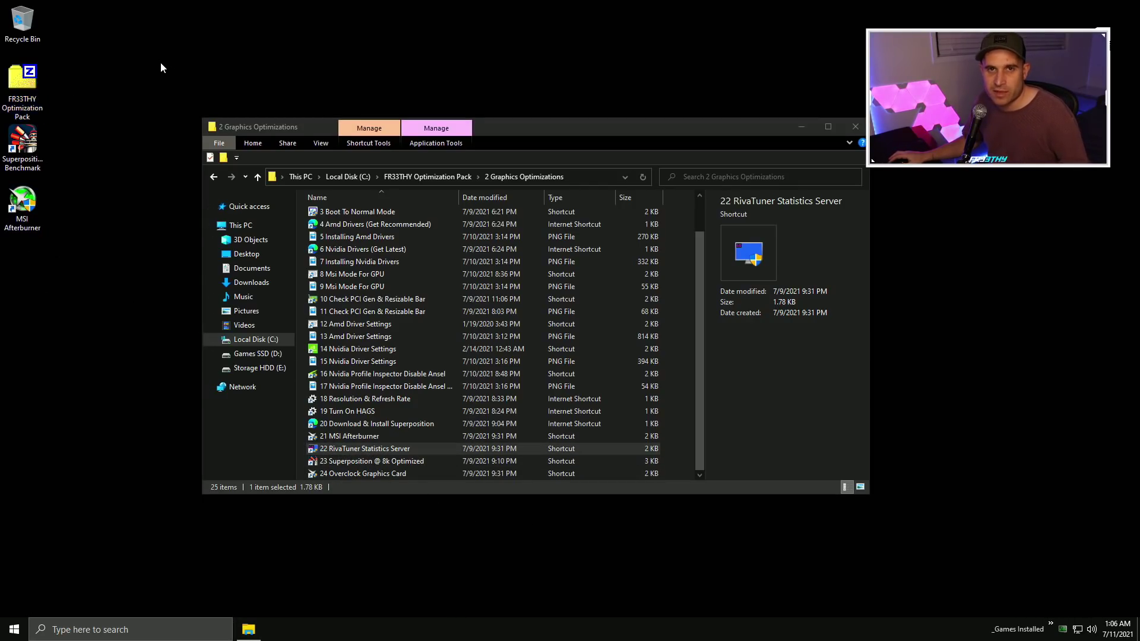
{"action": "left_click", "coordinate": [347, 462]}
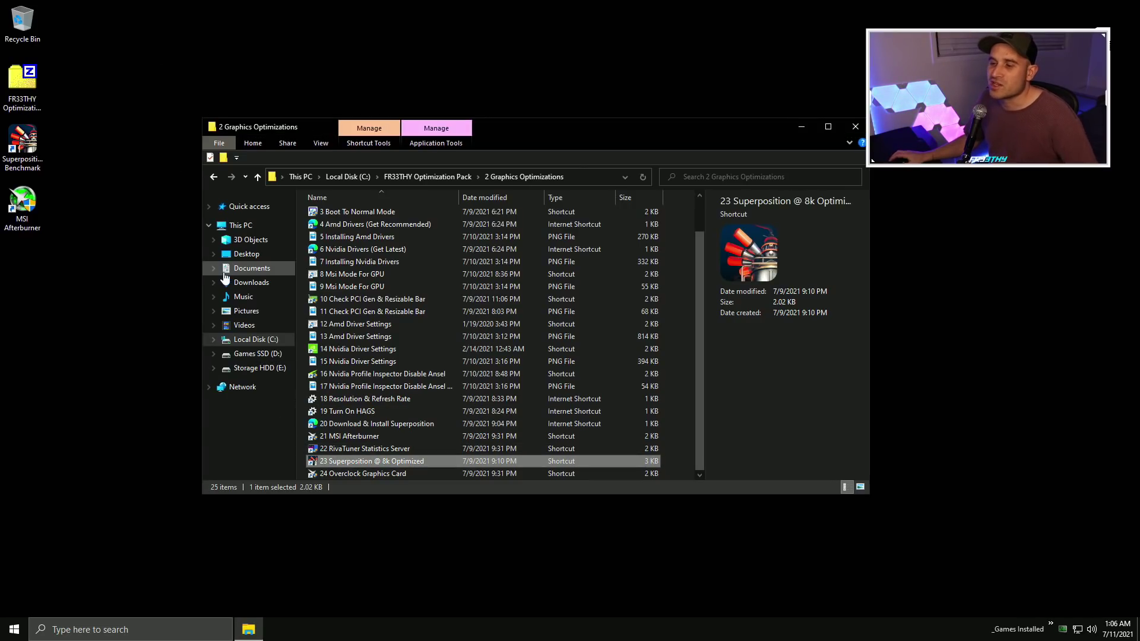
{"action": "left_click", "coordinate": [78, 288]}
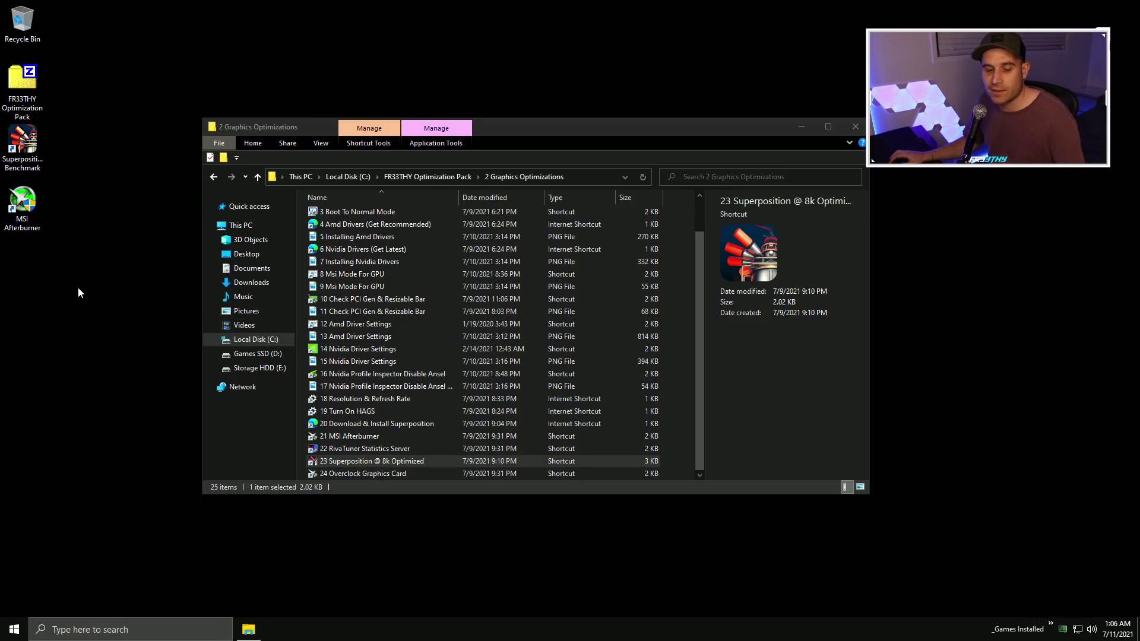
{"action": "left_click", "coordinate": [34, 159]}
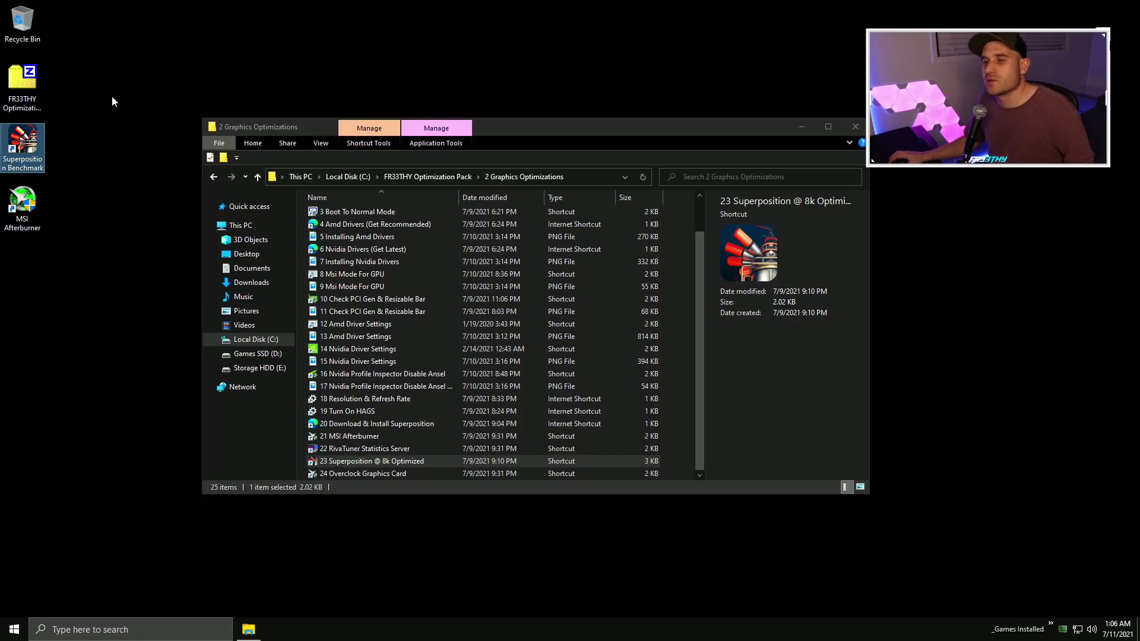
{"action": "left_click", "coordinate": [112, 101]}
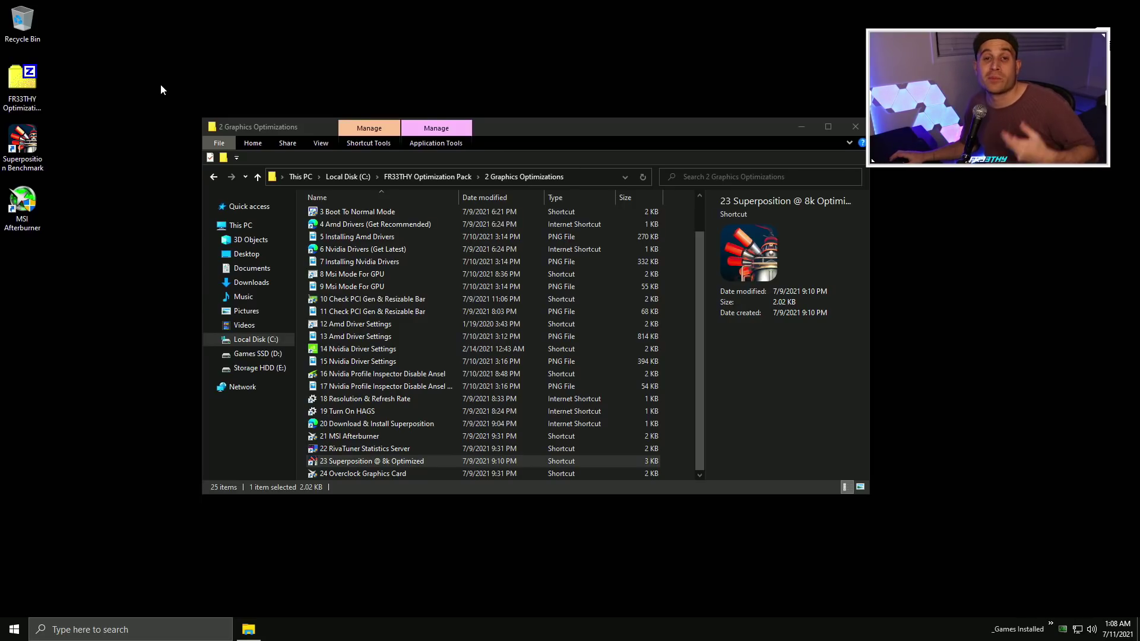
Step: Open MSI Afterburner to check the card's clock and power limit settings, and close it along with the 2 Graphics Optimizations folder
{"action": "double_click", "coordinate": [41, 205]}
{"action": "left_click", "coordinate": [508, 393]}
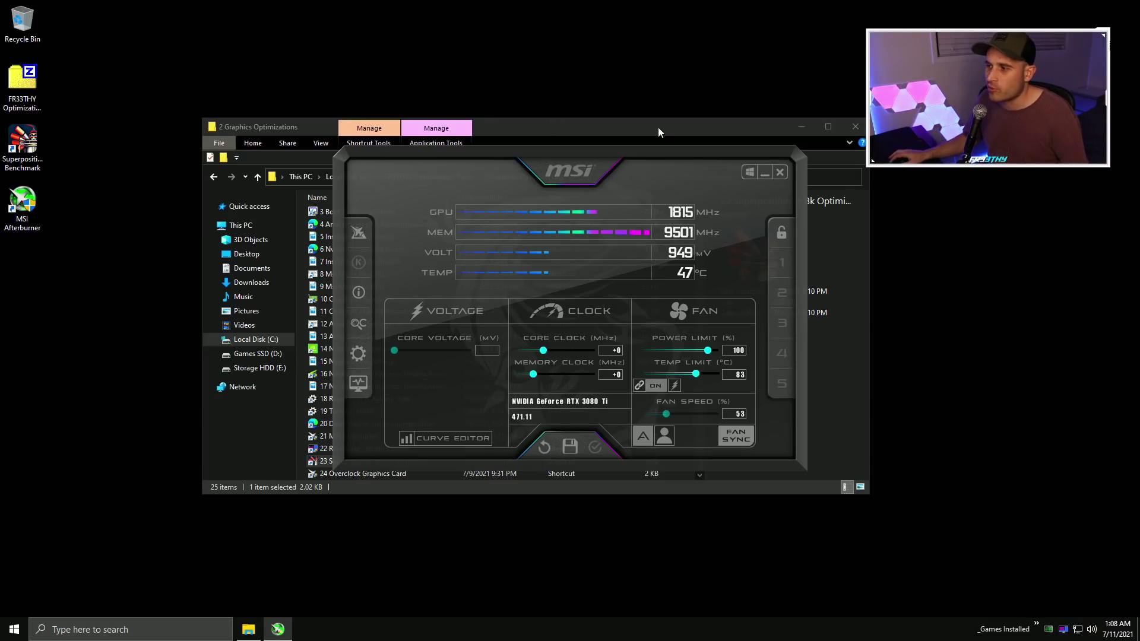
{"action": "left_click", "coordinate": [779, 171]}
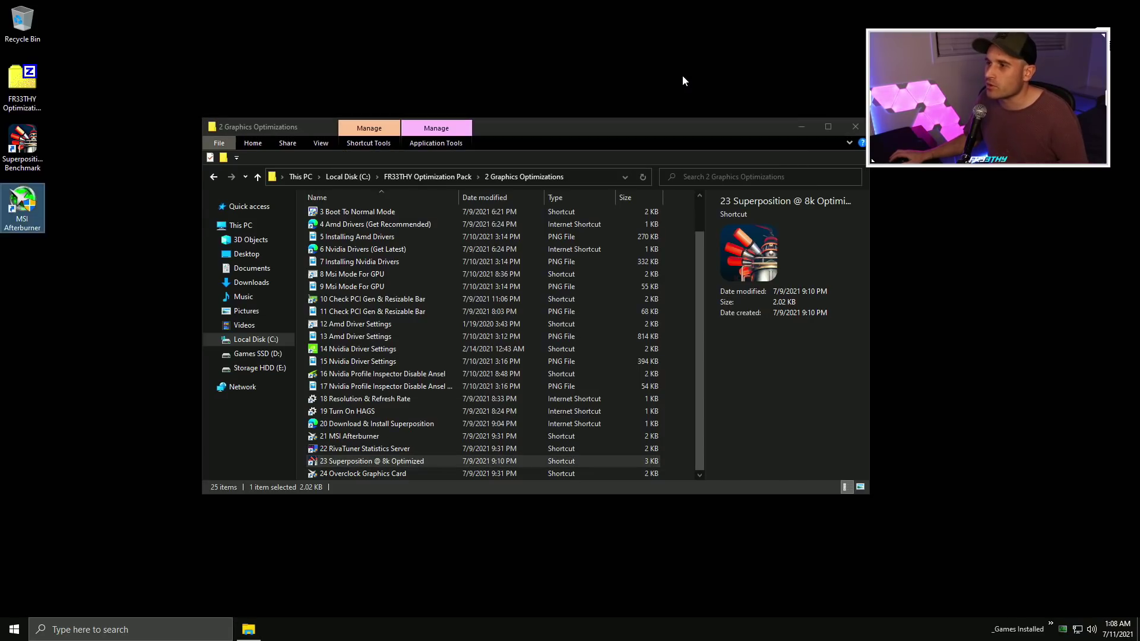
{"action": "left_click", "coordinate": [855, 126]}
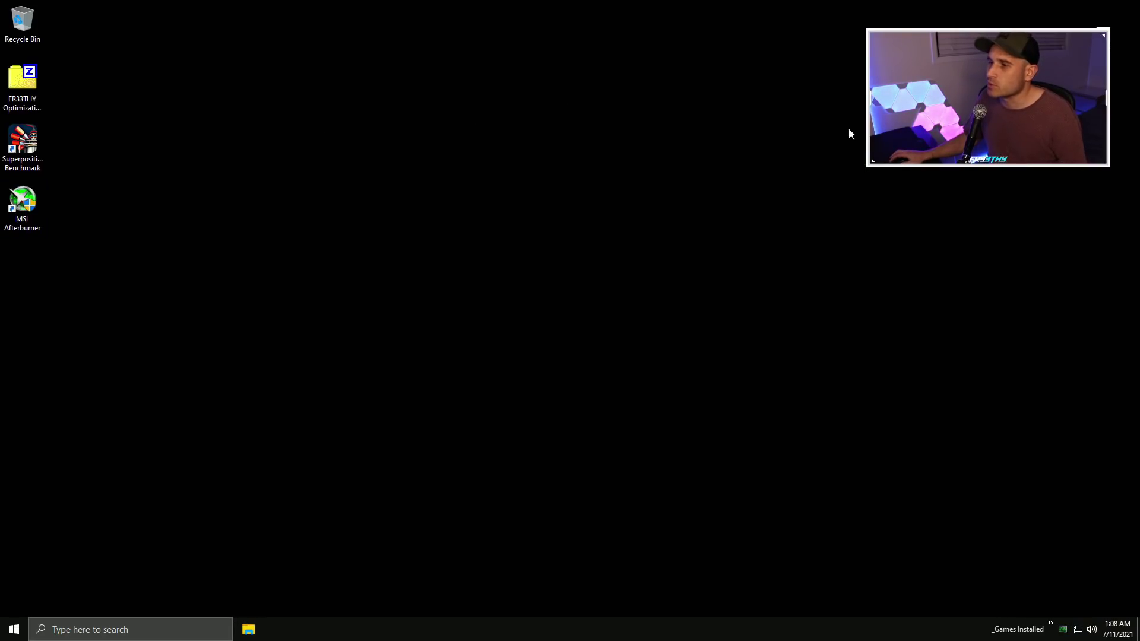
Step: Launch Superposition Benchmark and run the performance test with the 8K Optimized preset on DirectX
{"action": "double_click", "coordinate": [8, 162]}
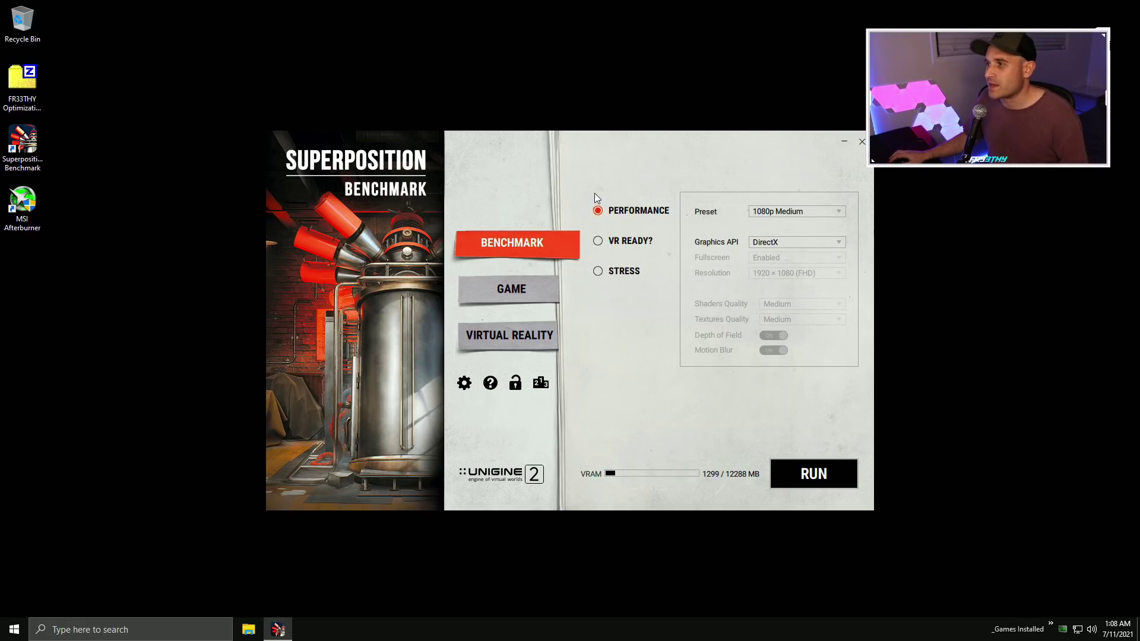
{"action": "left_click", "coordinate": [800, 214]}
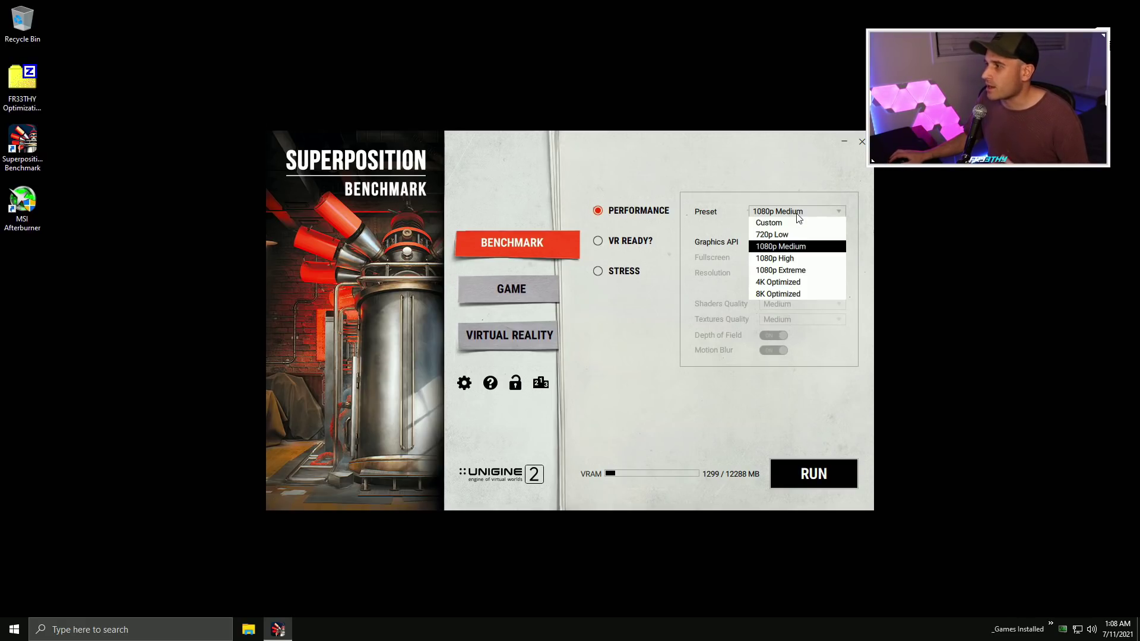
{"action": "left_click", "coordinate": [793, 294]}
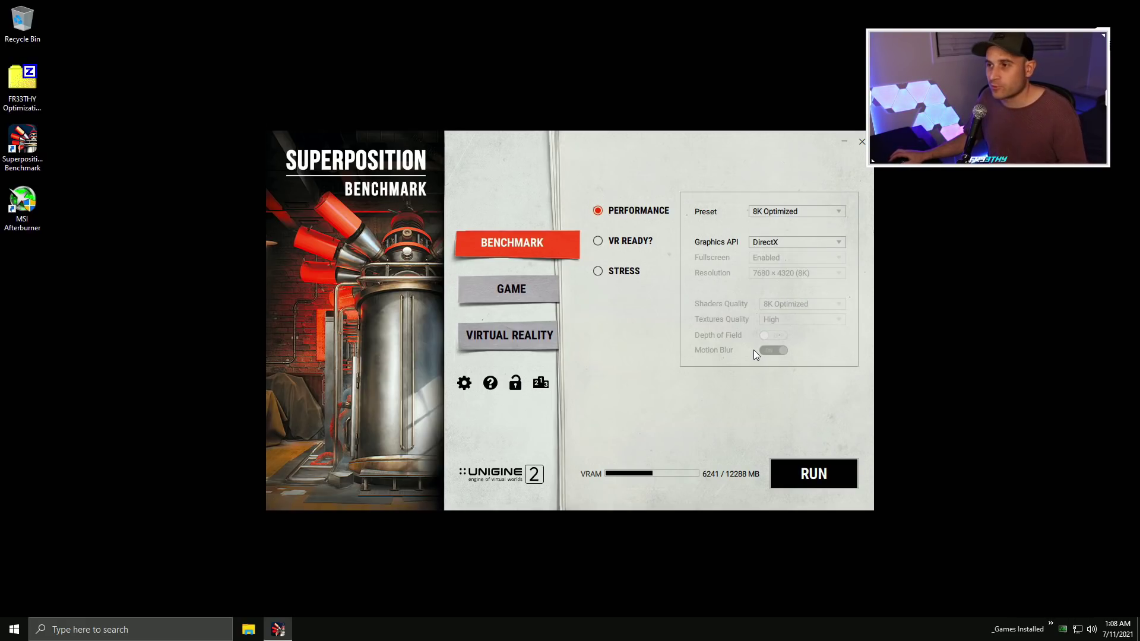
{"action": "left_click", "coordinate": [768, 213]}
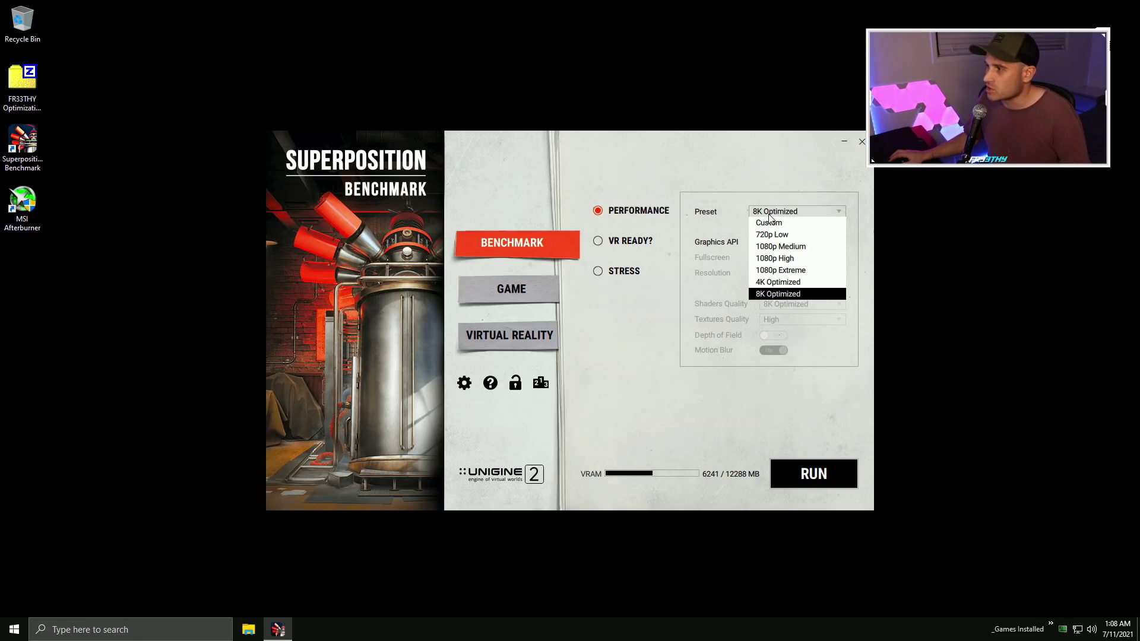
{"action": "left_click", "coordinate": [791, 297]}
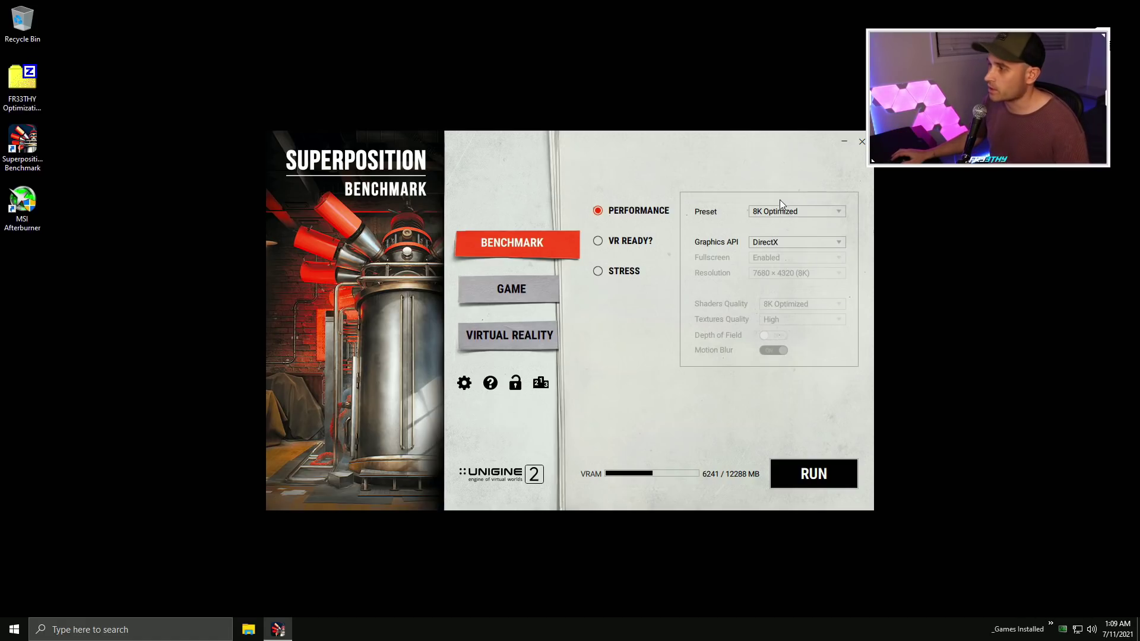
{"action": "left_click", "coordinate": [781, 215]}
{"action": "left_click", "coordinate": [772, 293]}
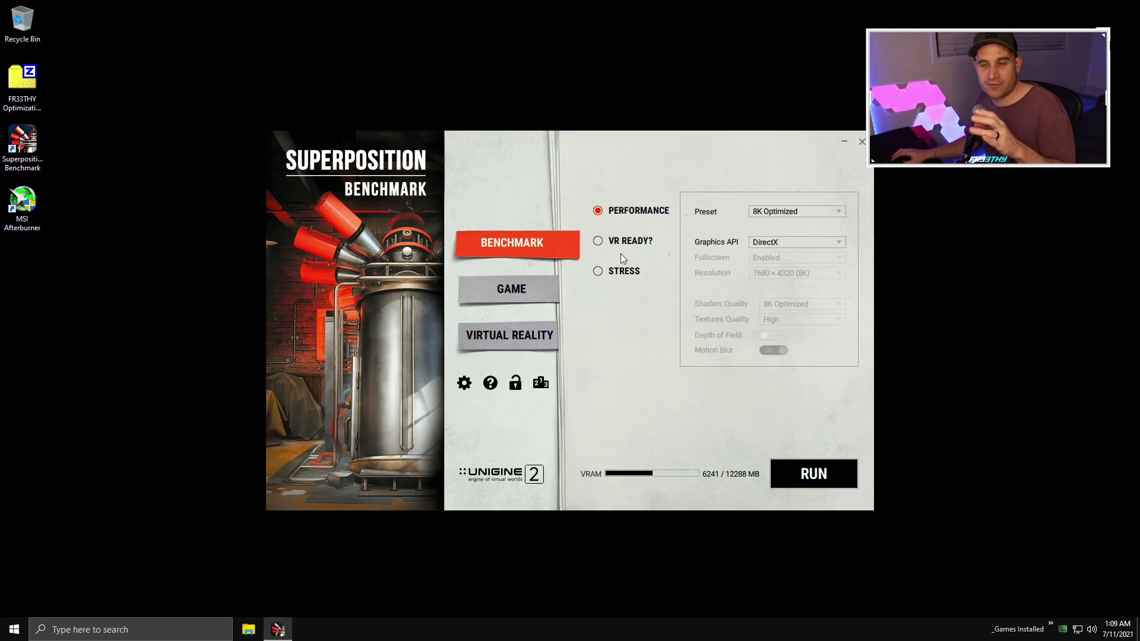
{"action": "left_click", "coordinate": [778, 212]}
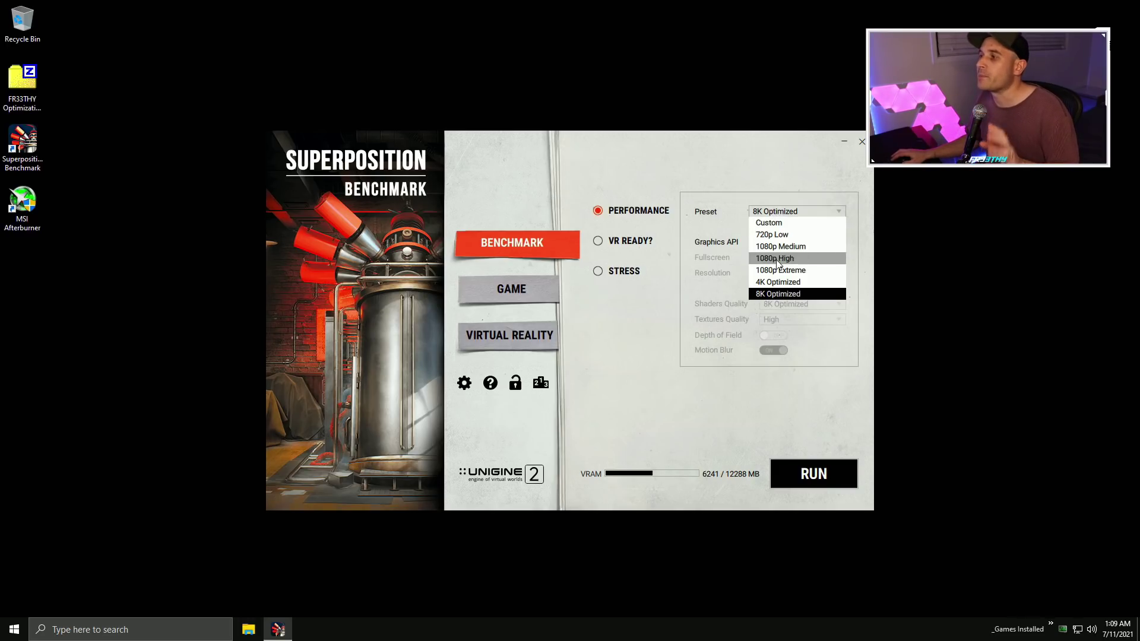
{"action": "left_click", "coordinate": [776, 293]}
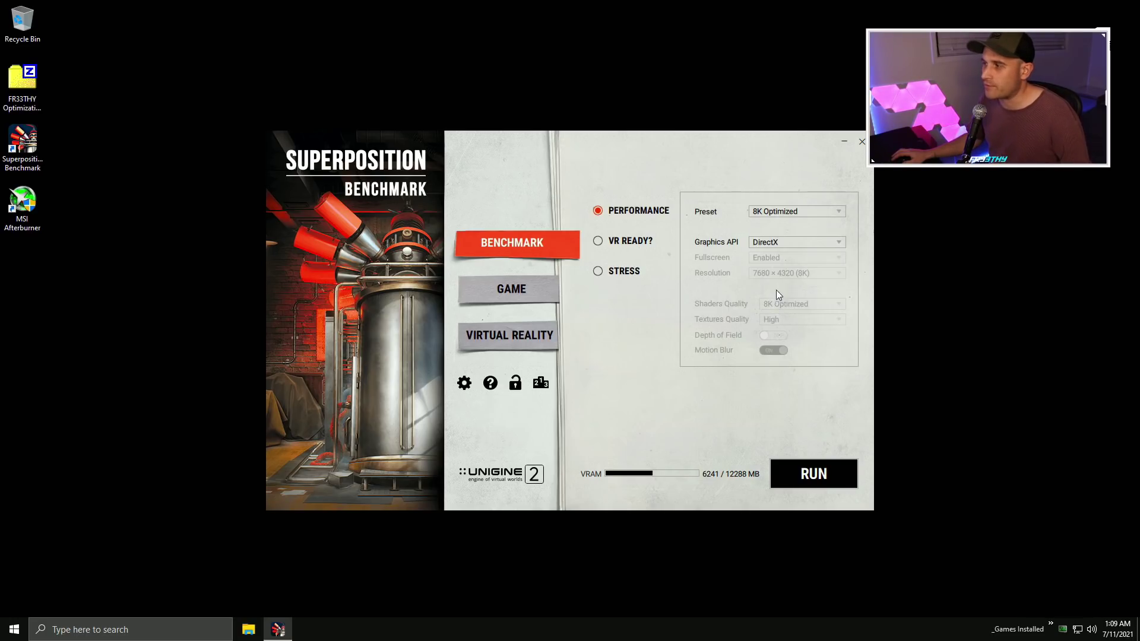
{"action": "left_click", "coordinate": [811, 473]}
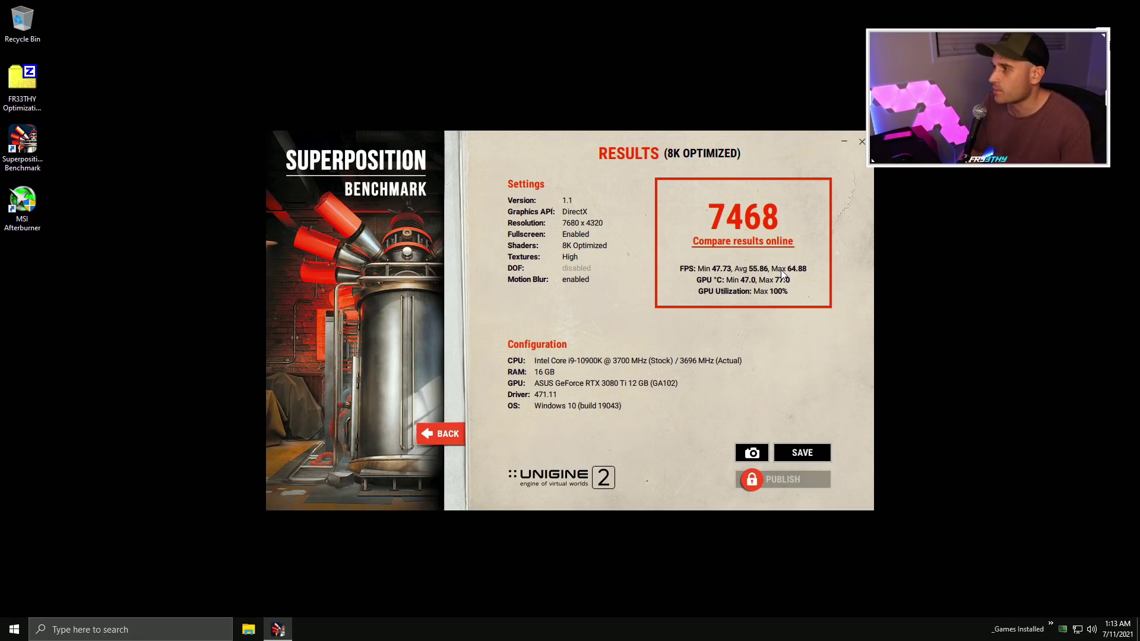
Step: Return from the results to the benchmark settings and run the performance test with the 1080p Extreme preset
{"action": "left_click", "coordinate": [430, 440]}
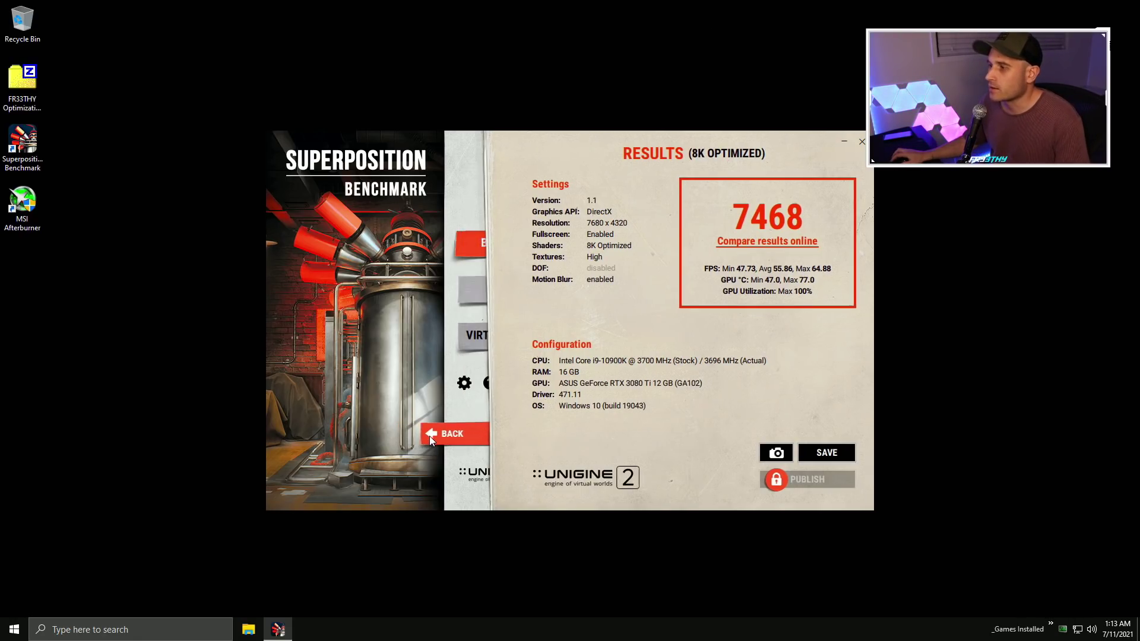
{"action": "left_click", "coordinate": [775, 212]}
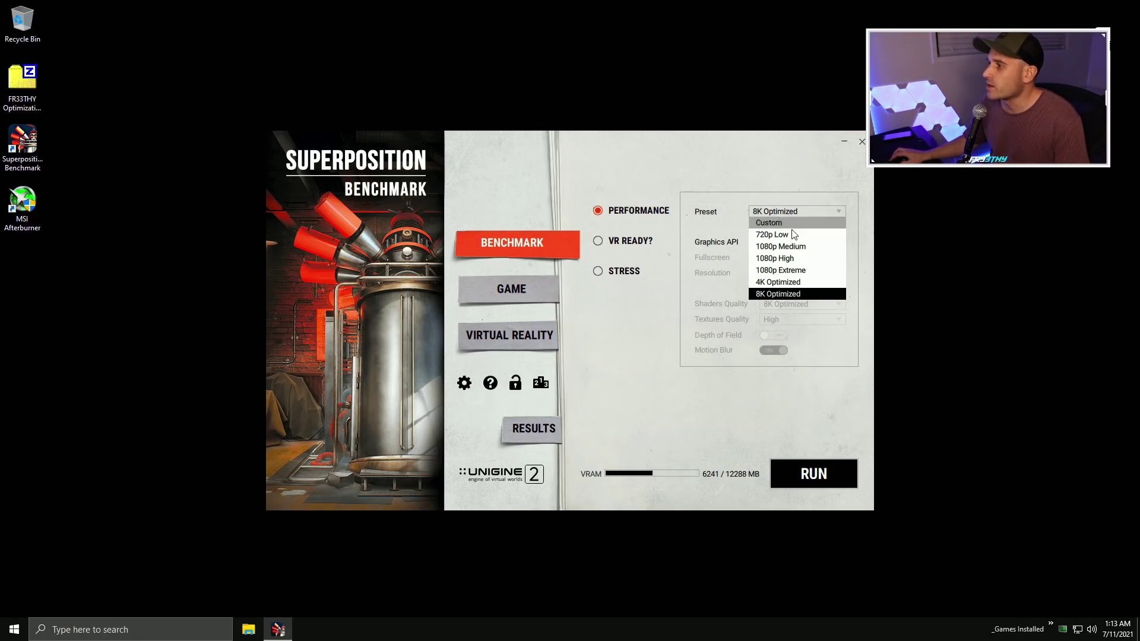
{"action": "left_click", "coordinate": [801, 268]}
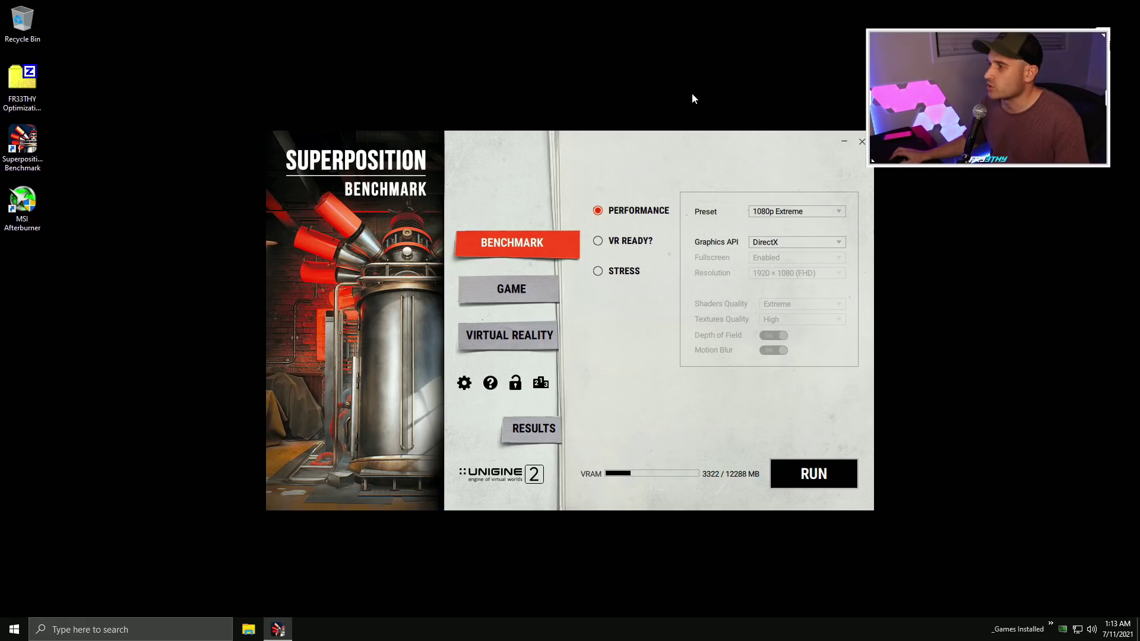
{"action": "left_click", "coordinate": [807, 475]}
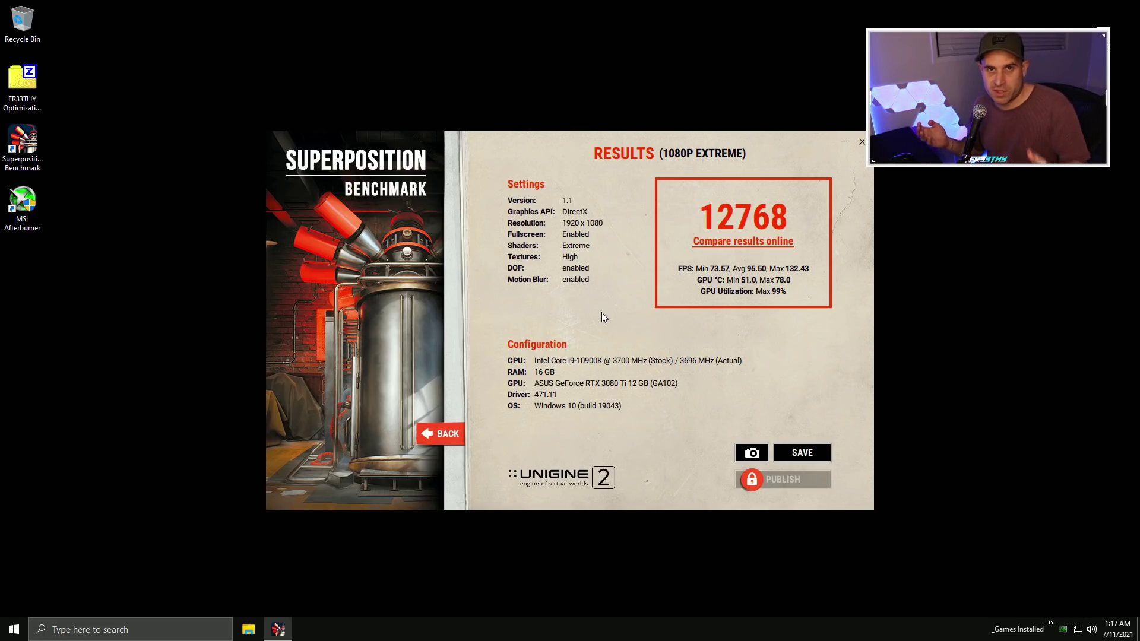
{"action": "left_click", "coordinate": [22, 83]}
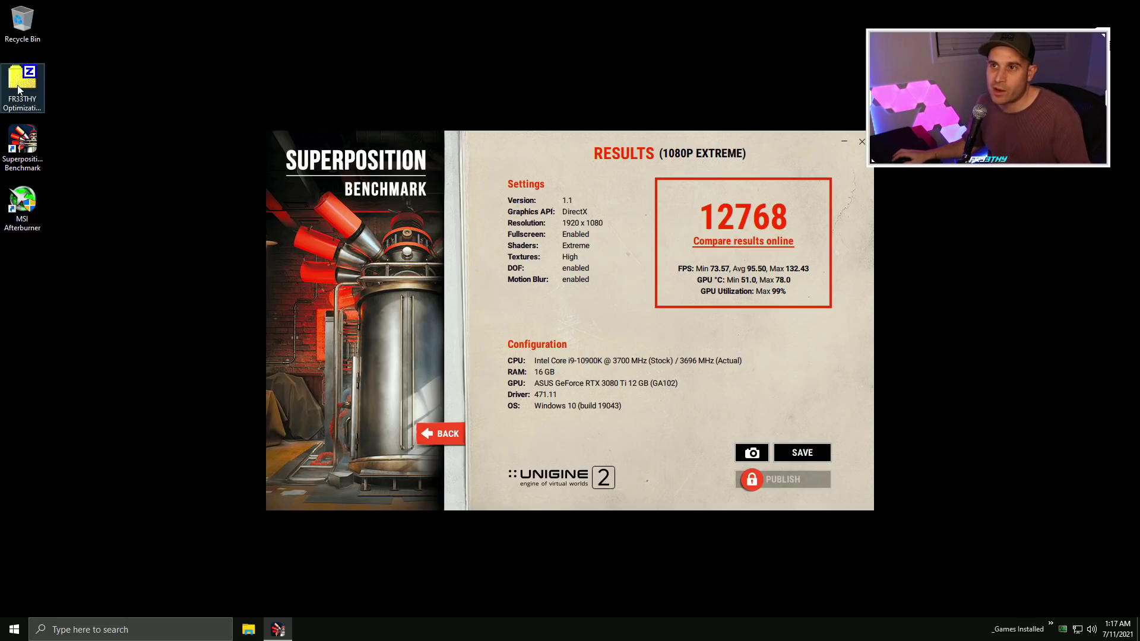
{"action": "left_click", "coordinate": [108, 90]}
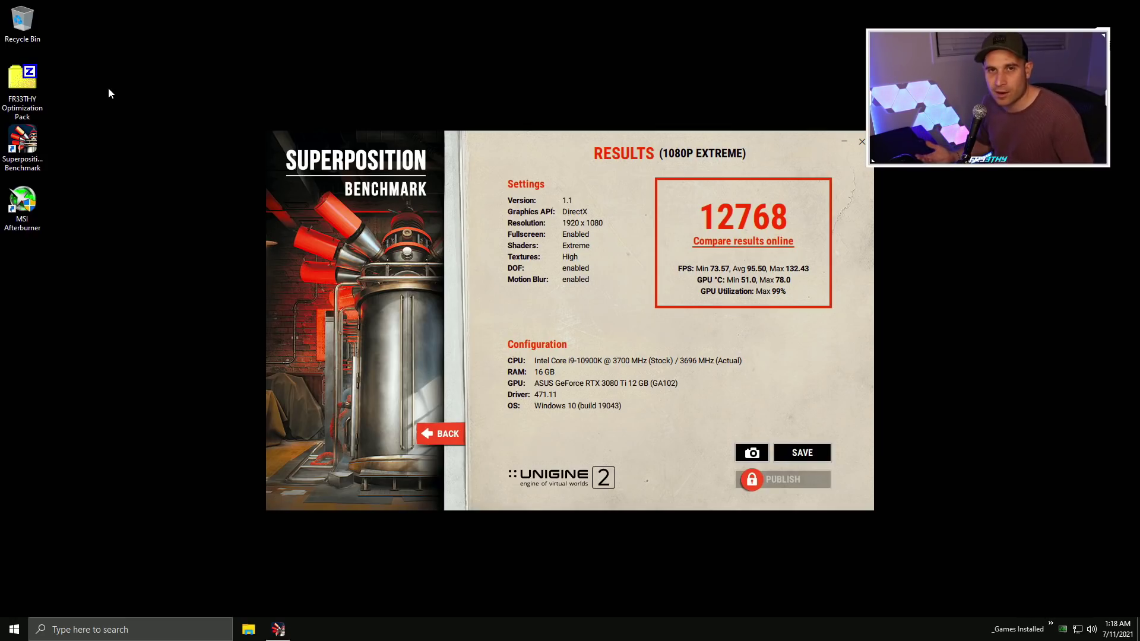
{"action": "left_click", "coordinate": [706, 50]}
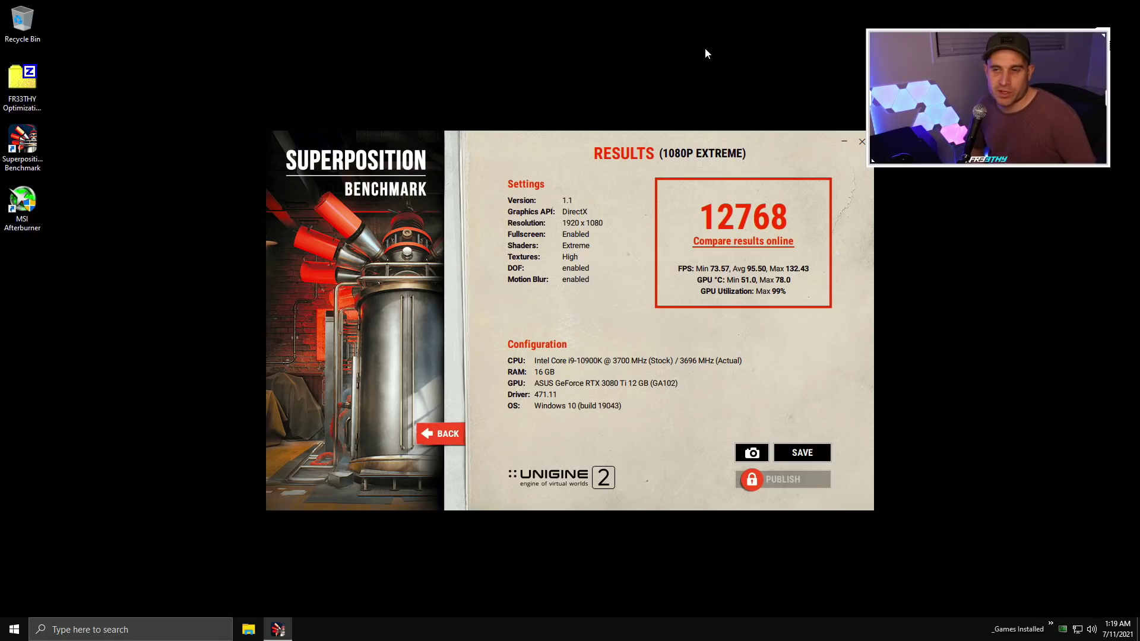
Step: Leave the results for Superposition's game mode and set it up with the Custom preset at 1600 × 900 resolution
{"action": "left_click", "coordinate": [442, 432]}
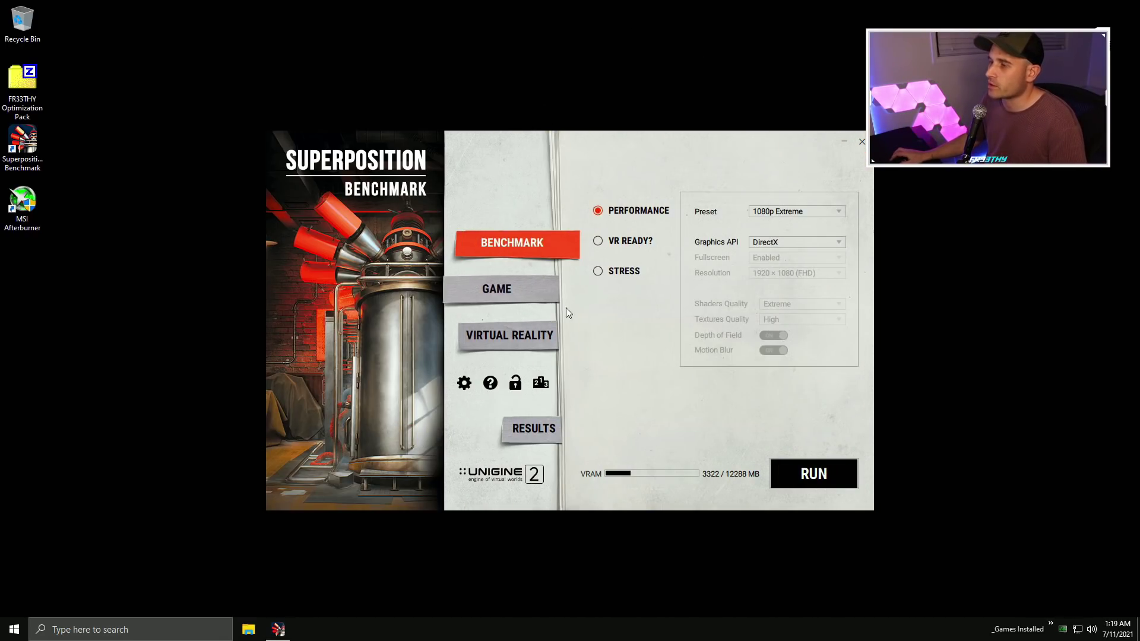
{"action": "left_click", "coordinate": [505, 291]}
{"action": "left_click", "coordinate": [749, 212]}
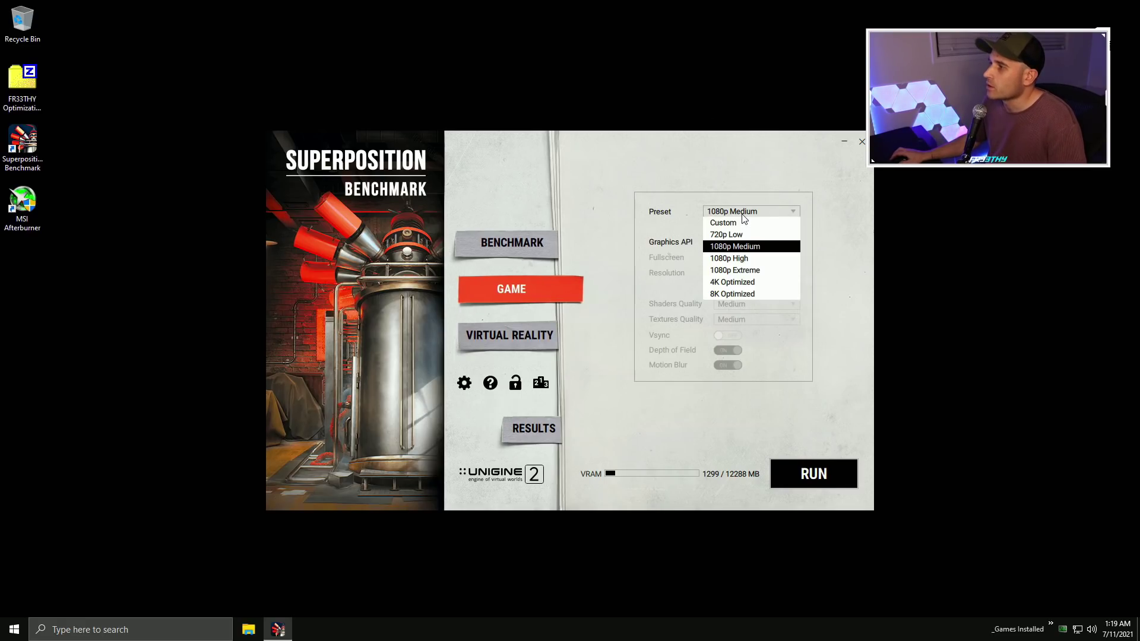
{"action": "left_click", "coordinate": [739, 223]}
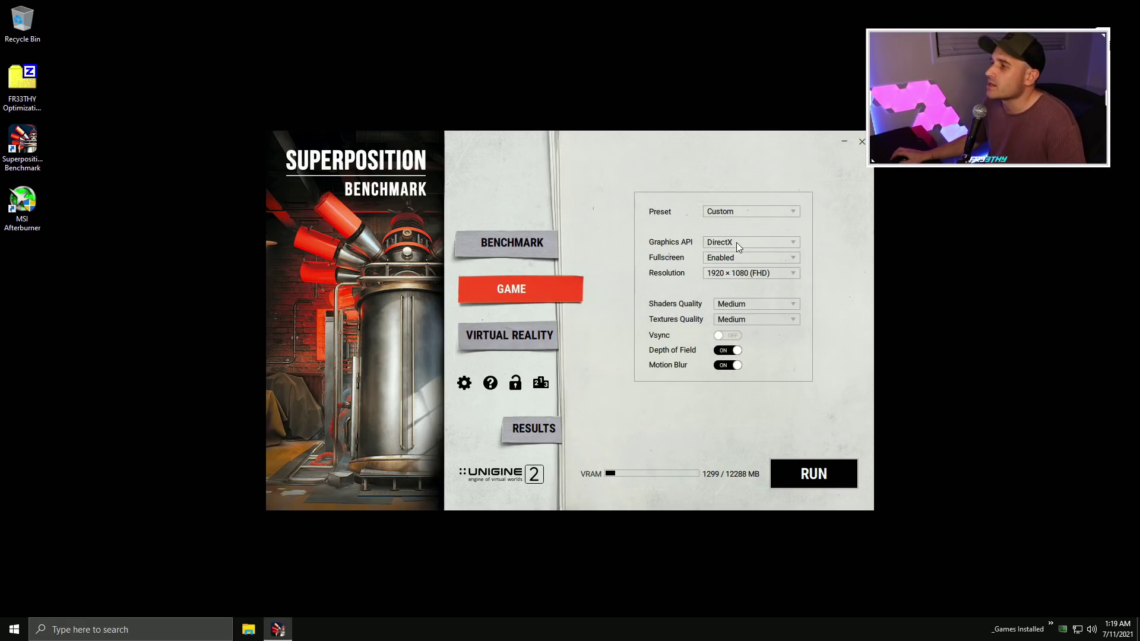
{"action": "left_click", "coordinate": [758, 277]}
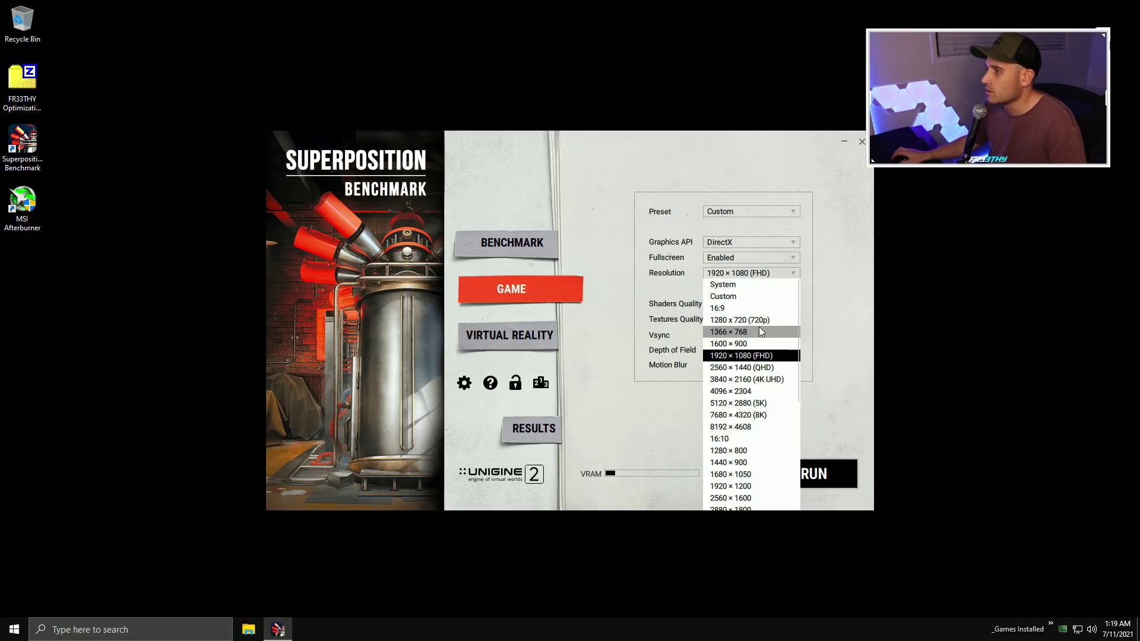
{"action": "left_click", "coordinate": [746, 344]}
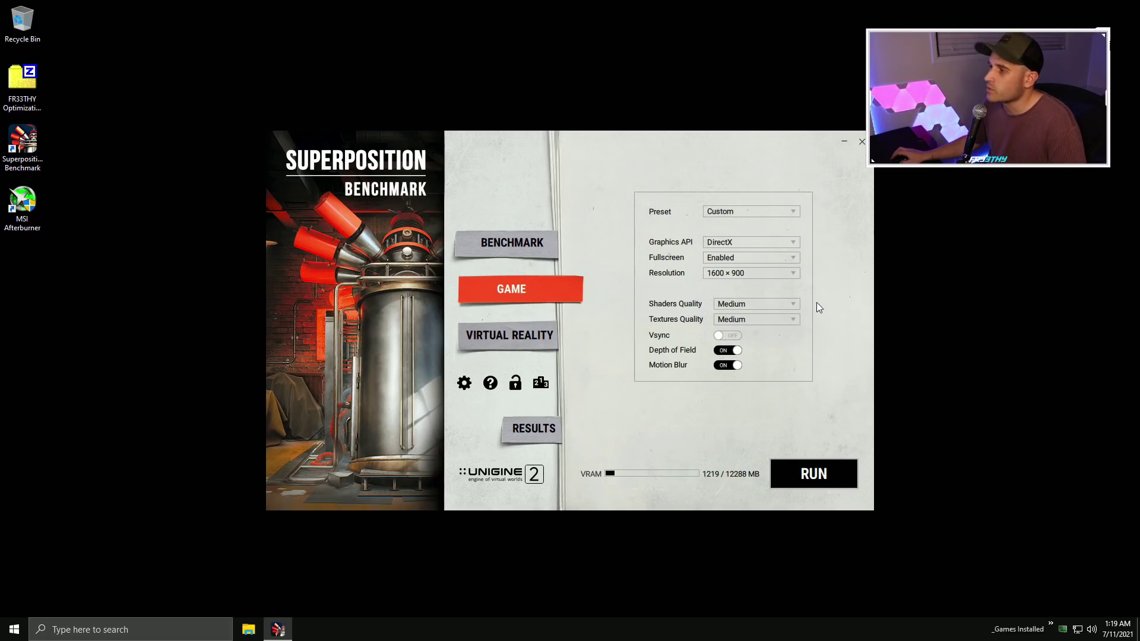
Step: Set the game mode's shaders quality to Extreme and textures quality to High
{"action": "left_click", "coordinate": [754, 305]}
{"action": "left_click", "coordinate": [760, 351]}
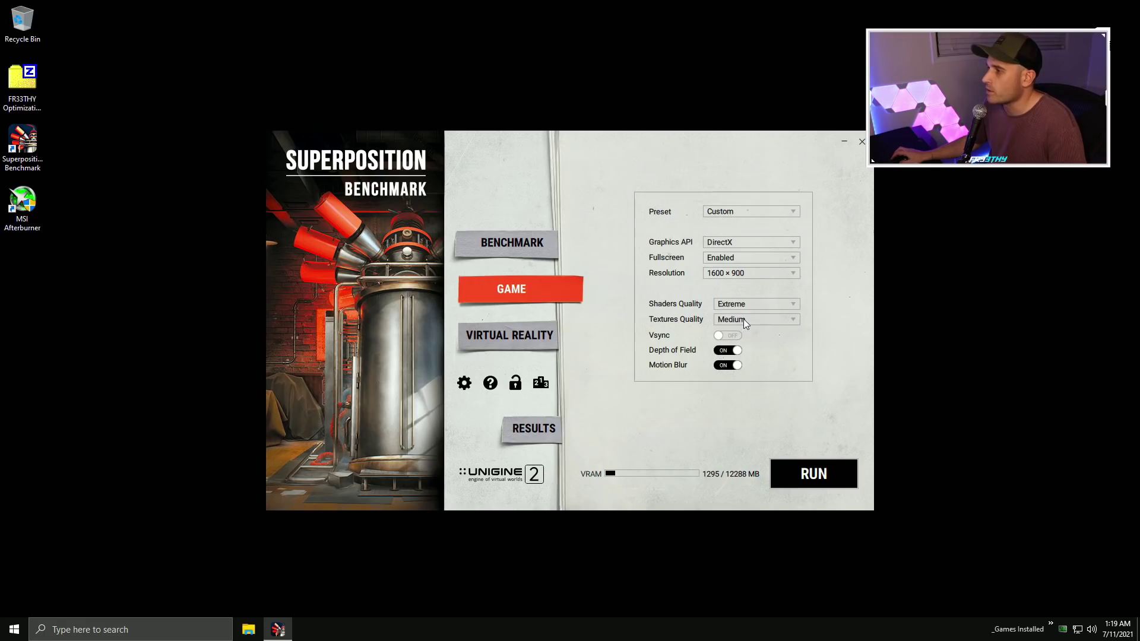
{"action": "left_click", "coordinate": [742, 319]}
{"action": "left_click", "coordinate": [740, 353]}
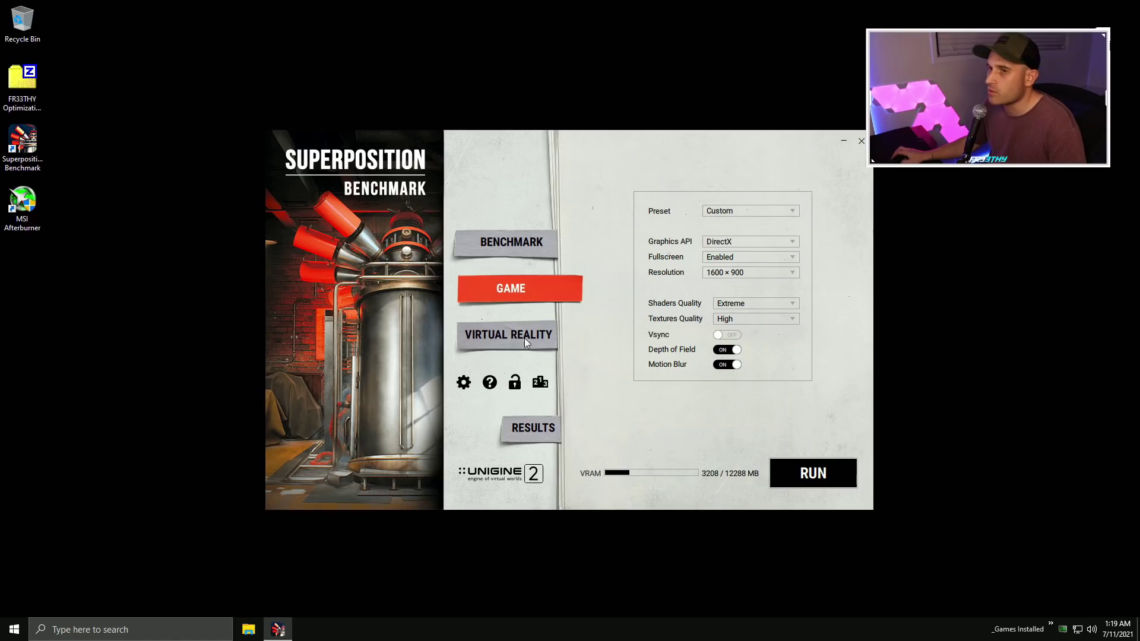
Step: Open MSI Afterburner and move its window away from the centre of the Superposition window
{"action": "left_click", "coordinate": [11, 205]}
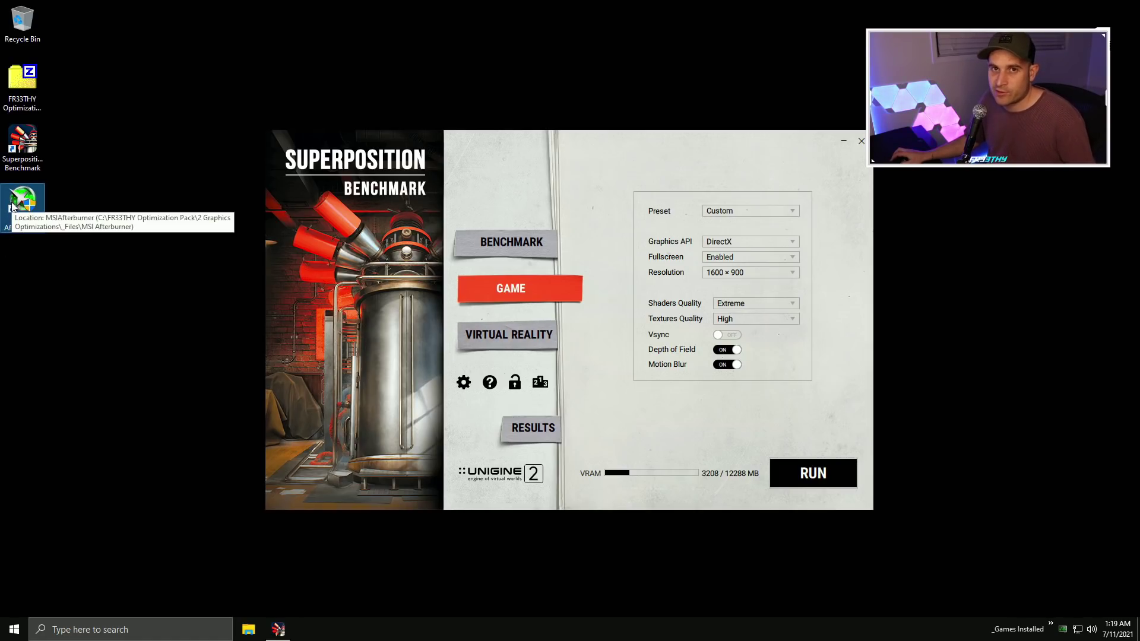
{"action": "left_click", "coordinate": [40, 102]}
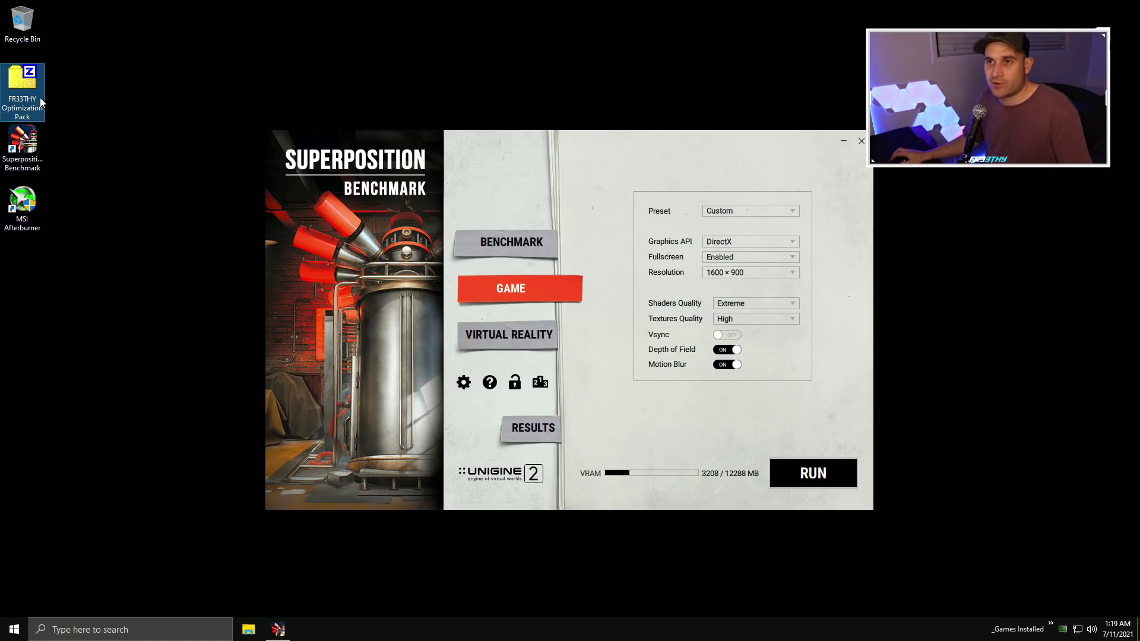
{"action": "left_click", "coordinate": [28, 208]}
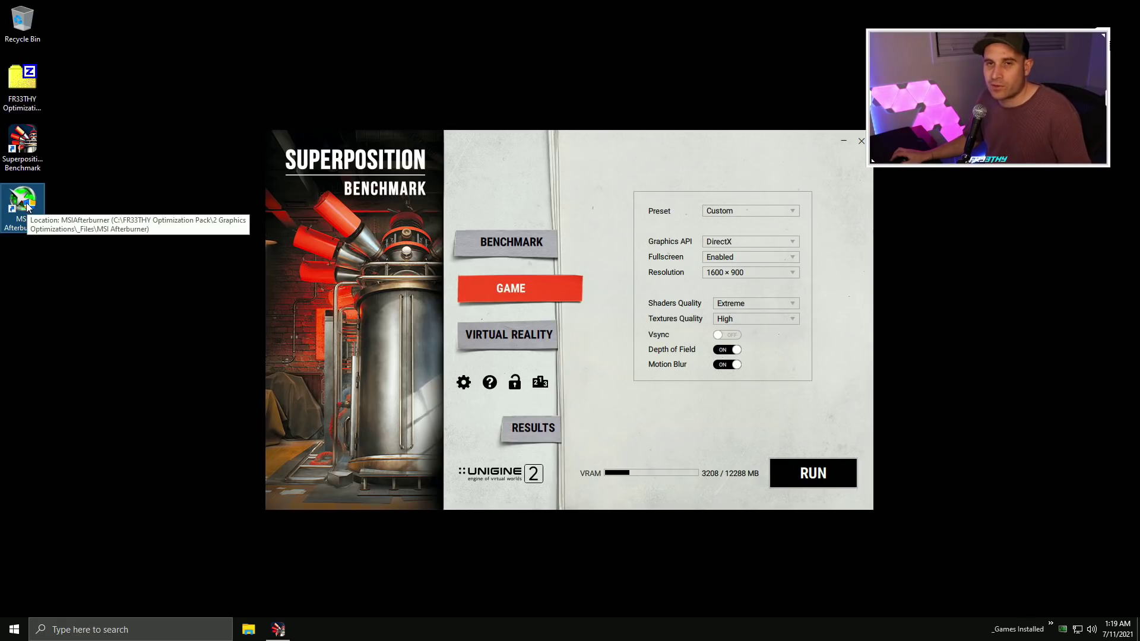
{"action": "double_click", "coordinate": [28, 208]}
{"action": "left_click", "coordinate": [506, 396]}
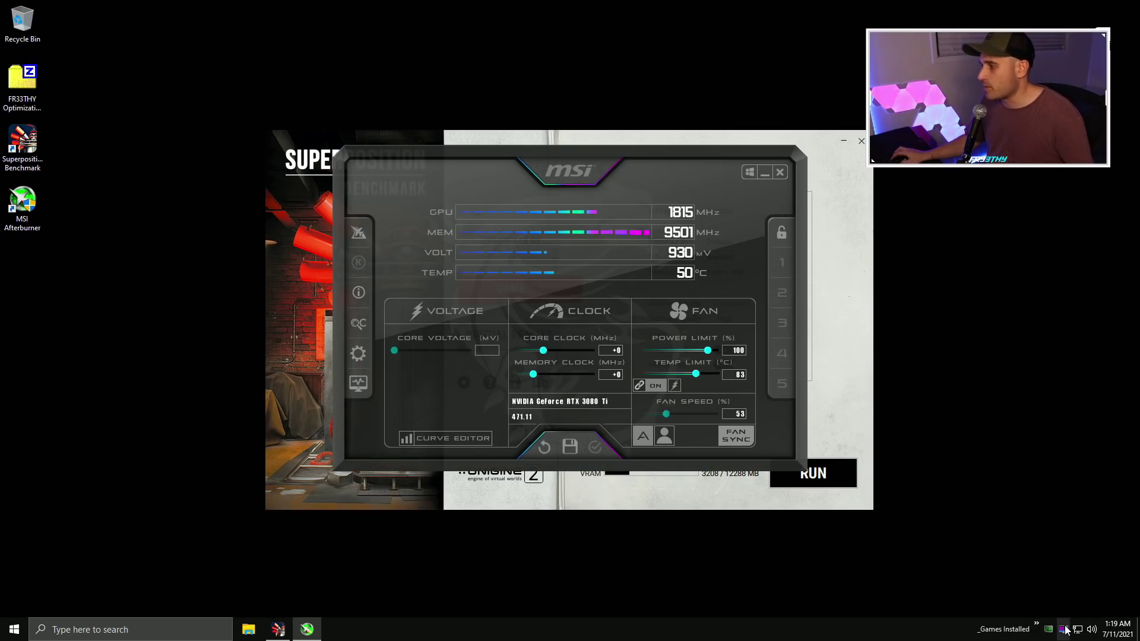
{"action": "left_click_drag", "start_coordinate": [479, 167], "coordinate": [786, 24]}
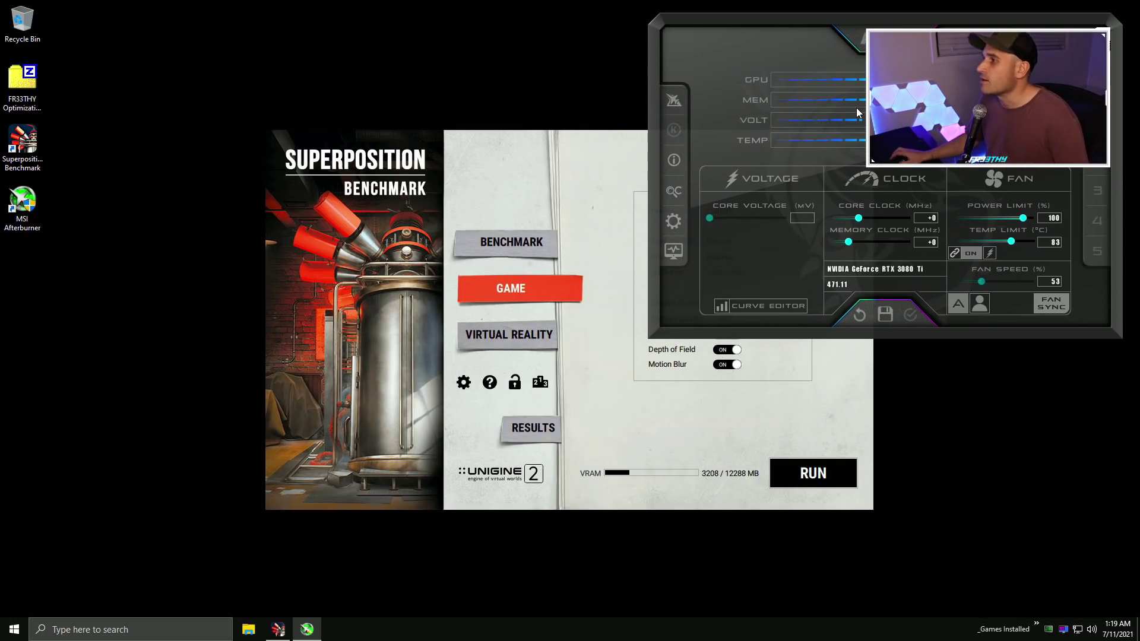
Step: Enable Unlock voltage control in the MSI Afterburner properties, apply the change and restart the program
{"action": "left_click", "coordinate": [673, 222]}
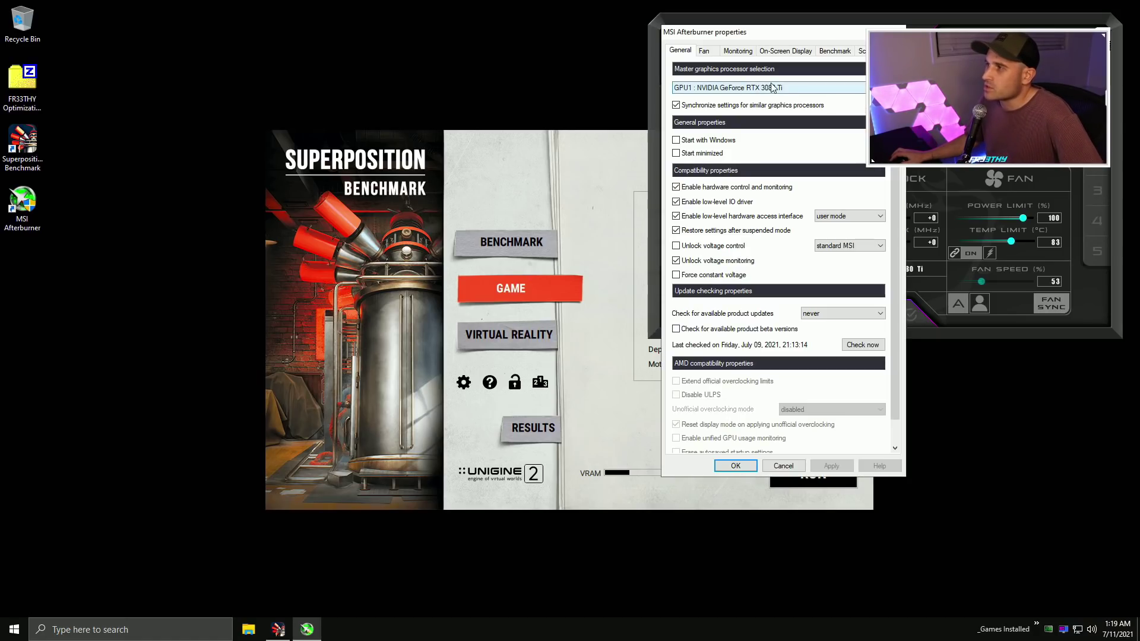
{"action": "left_click", "coordinate": [709, 247]}
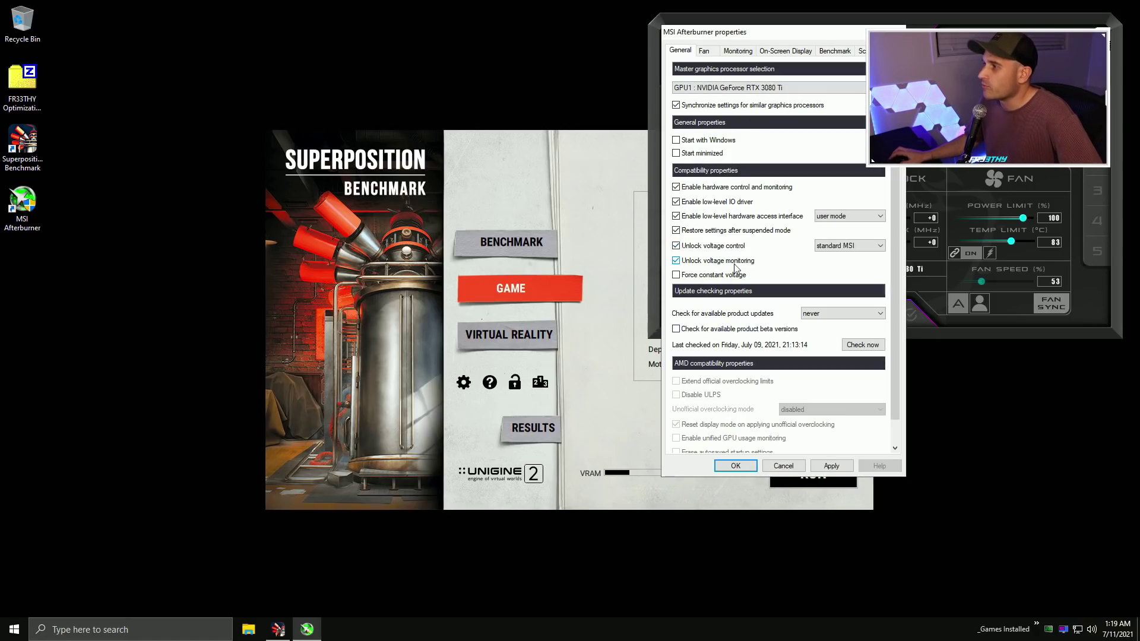
{"action": "left_click", "coordinate": [831, 466]}
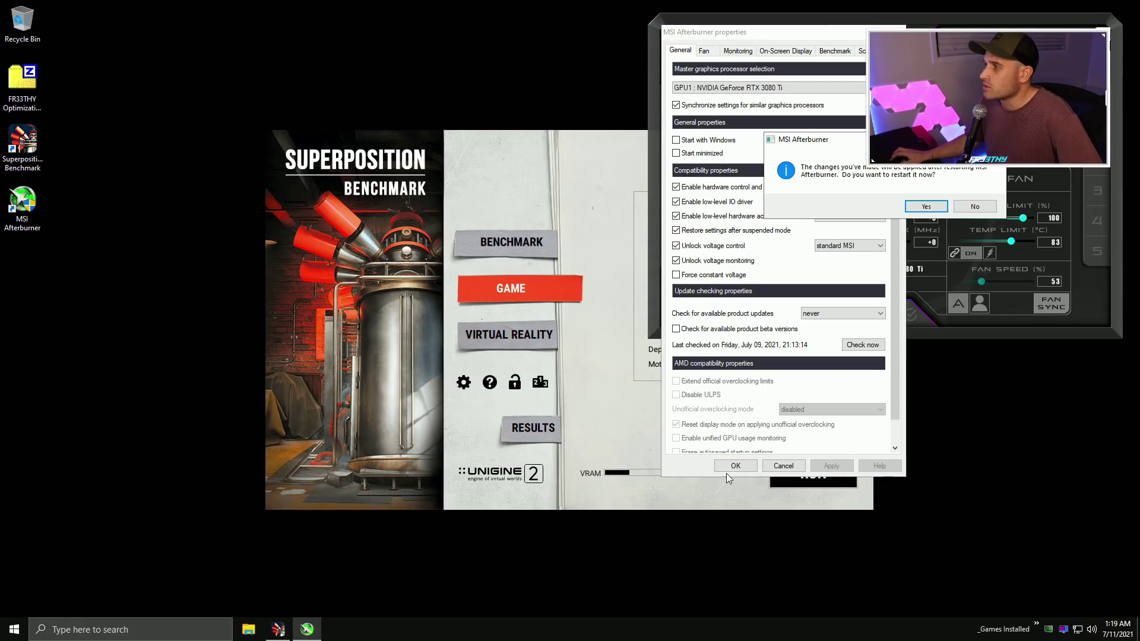
{"action": "left_click", "coordinate": [928, 208]}
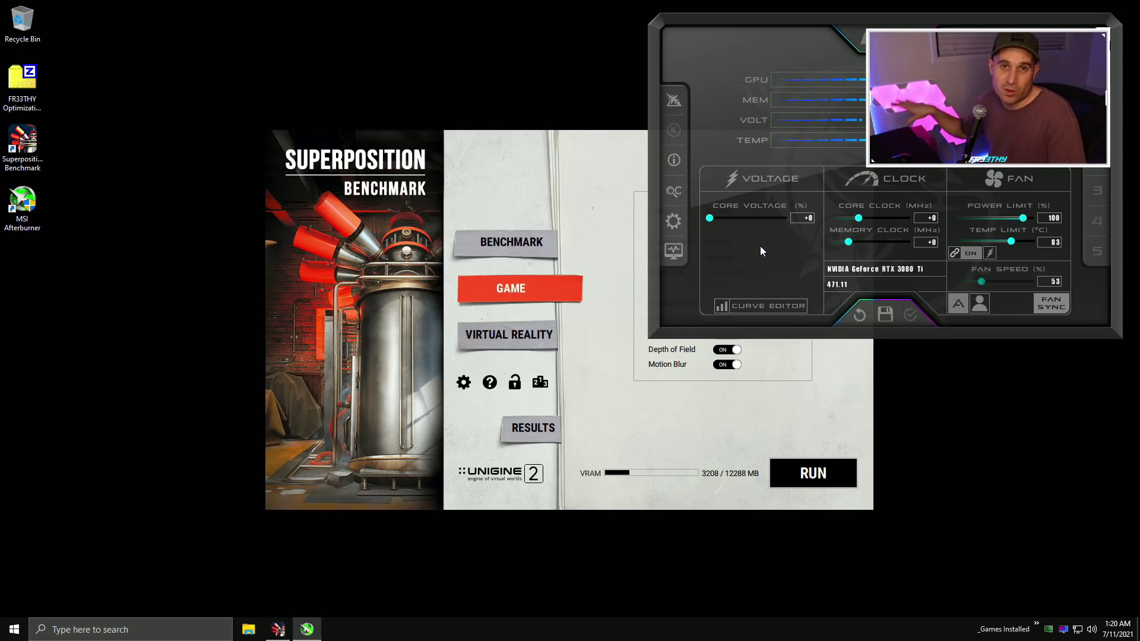
Step: Move the Superposition window clear of MSI Afterburner, abandon the fullscreen launch and set the game mode's Fullscreen option to Disabled
{"action": "left_click_drag", "start_coordinate": [640, 256], "coordinate": [502, 253]}
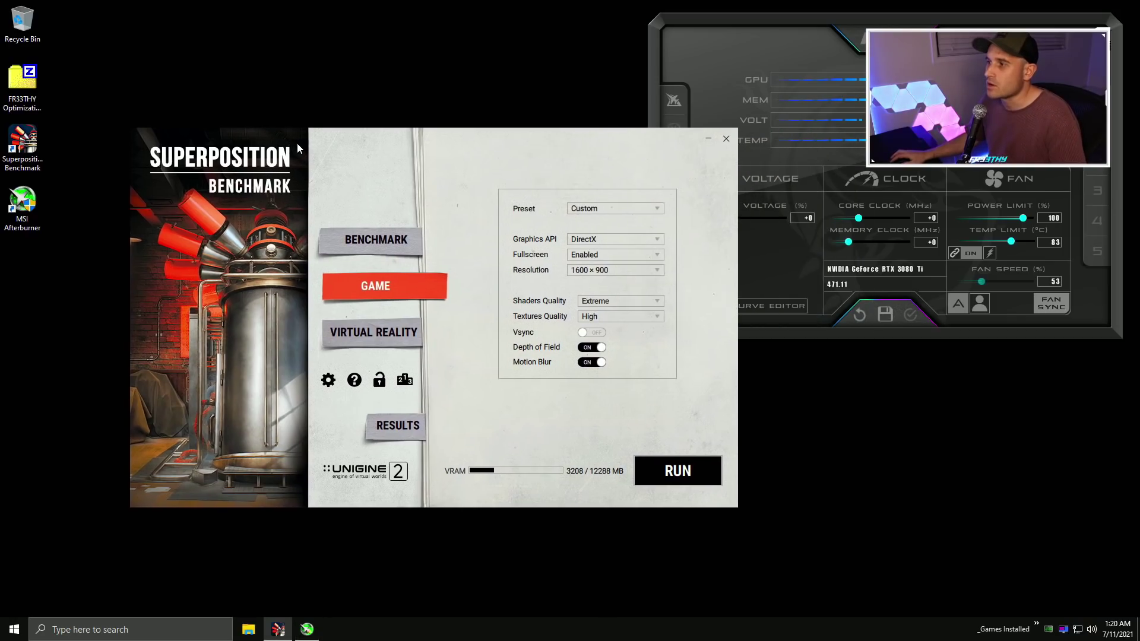
{"action": "left_click", "coordinate": [671, 472]}
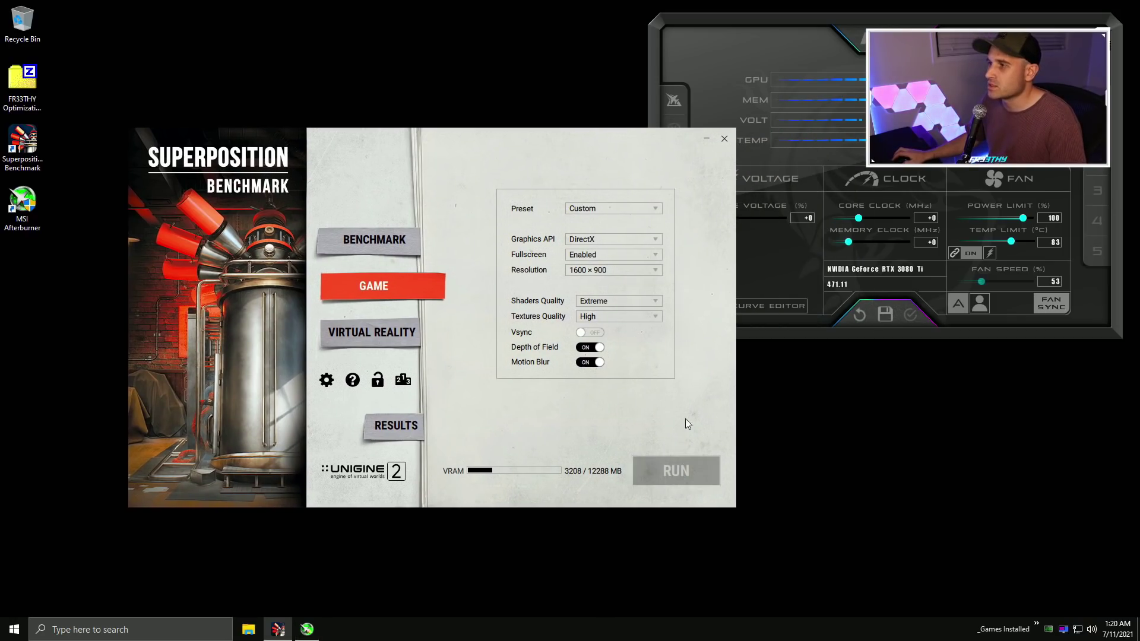
{"action": "key", "text": "Escape"}
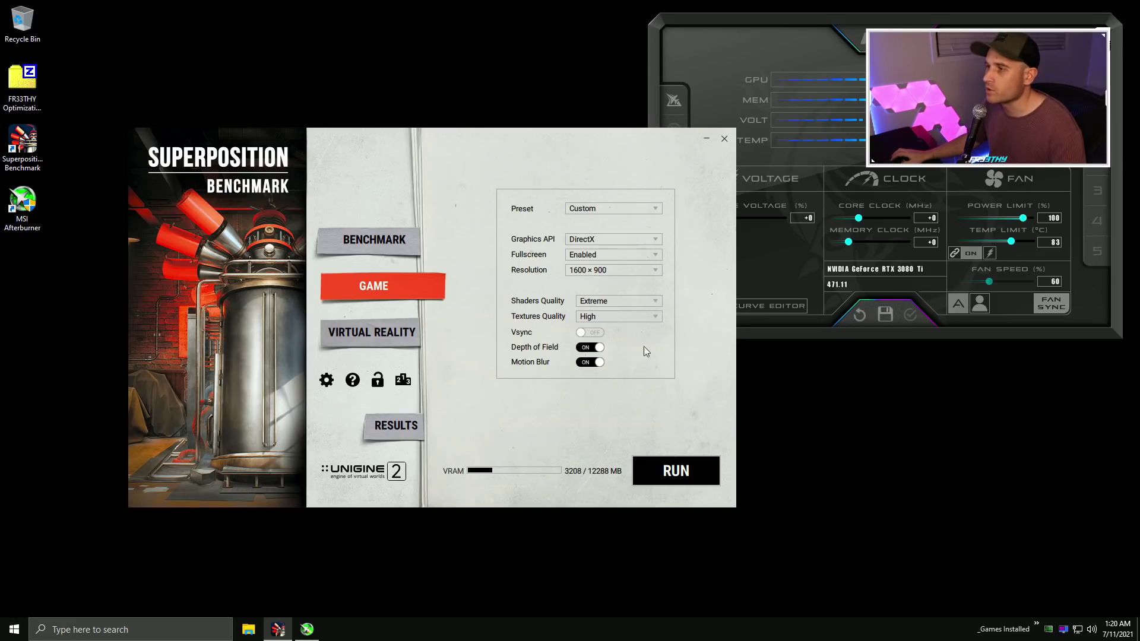
{"action": "left_click", "coordinate": [585, 257]}
{"action": "left_click", "coordinate": [590, 267]}
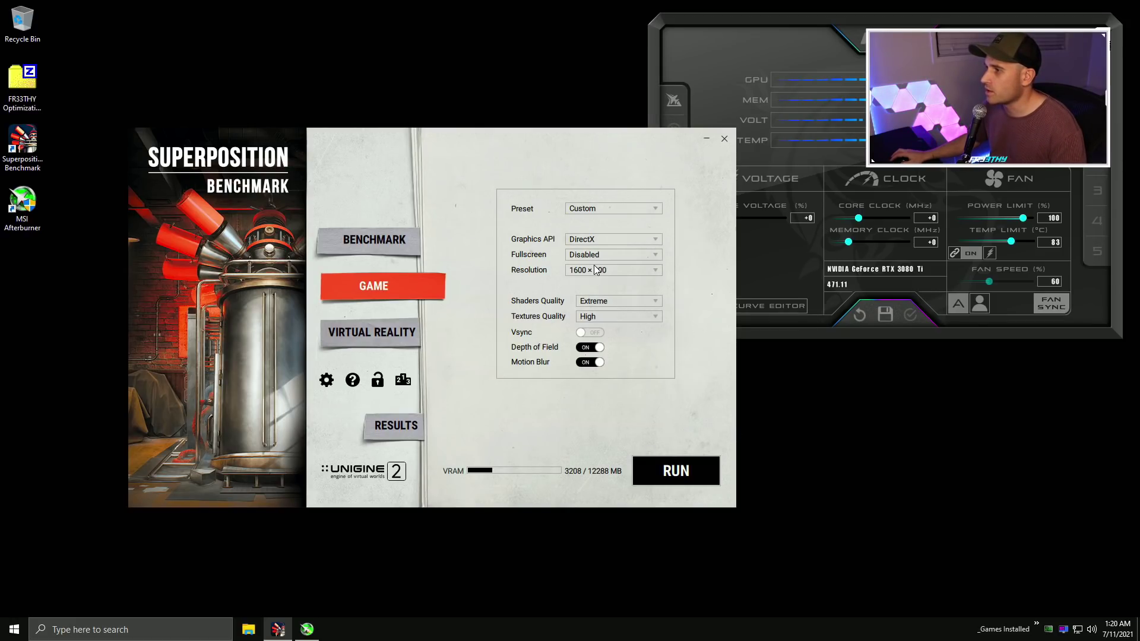
Step: Launch the windowed Superposition scene in Cinematic Mode, and switch over to MSI Afterburner
{"action": "left_click", "coordinate": [676, 471]}
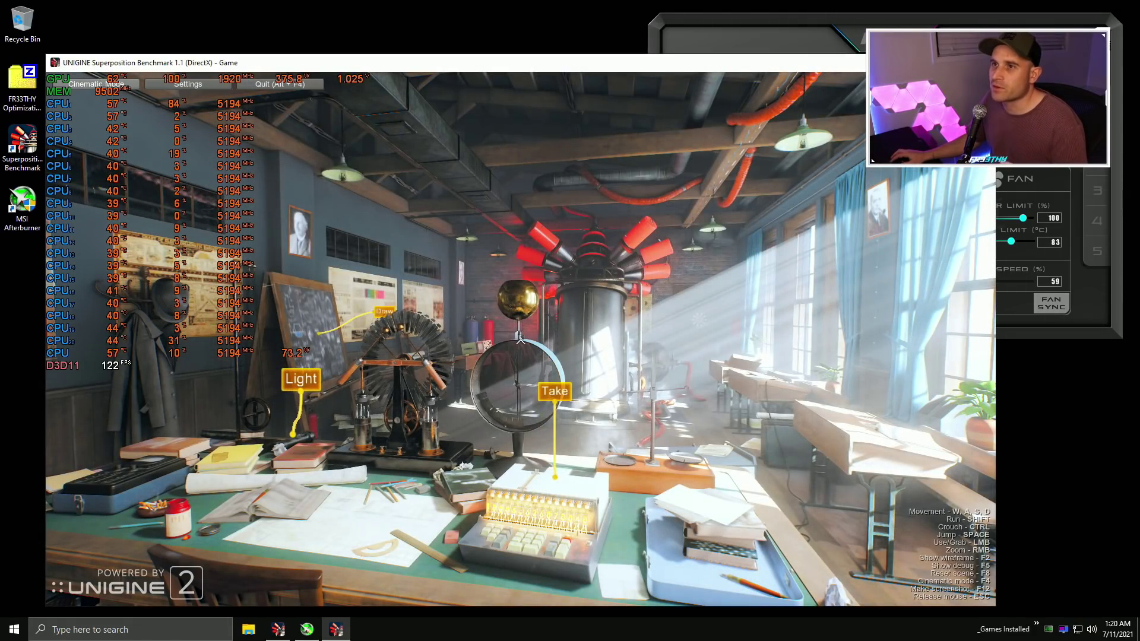
{"action": "left_click", "coordinate": [98, 84]}
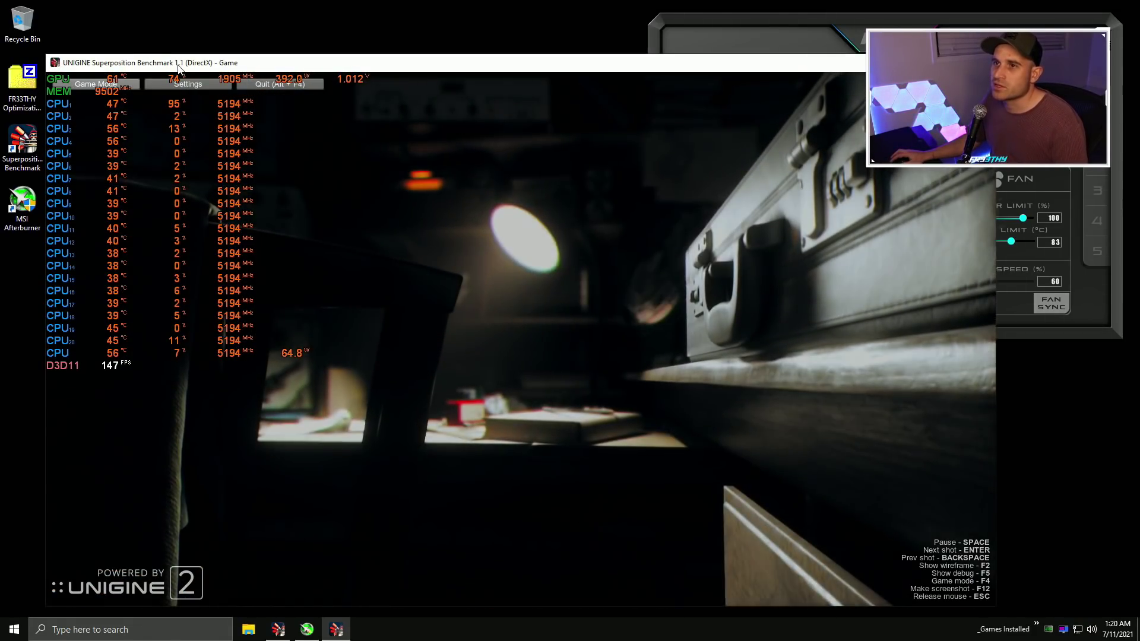
{"action": "left_click_drag", "start_coordinate": [101, 71], "coordinate": [65, 42]}
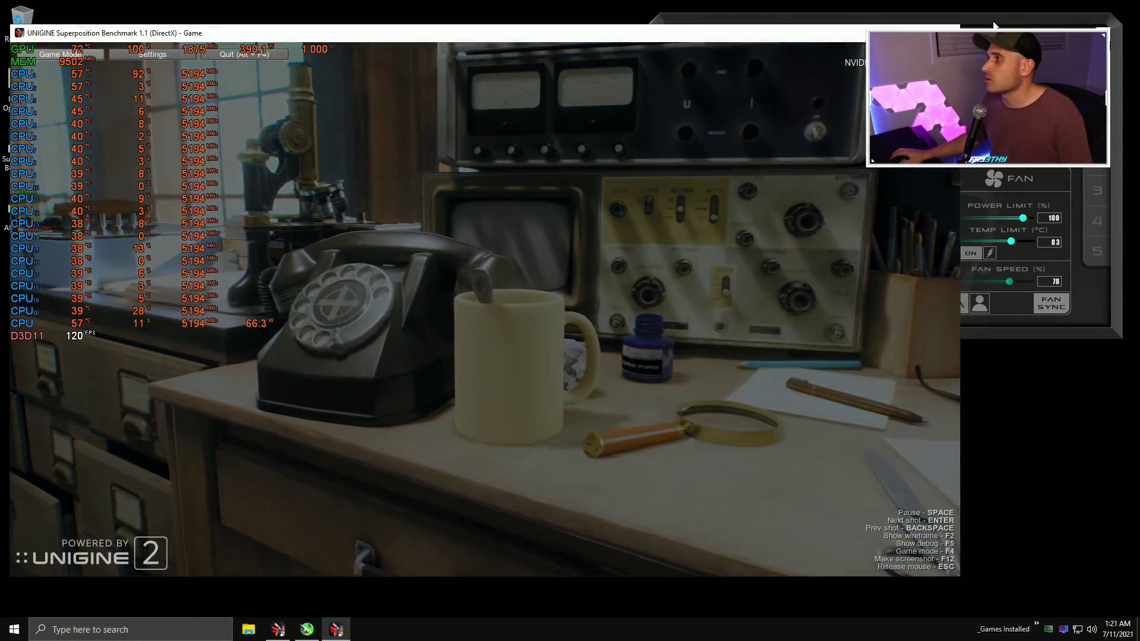
{"action": "key", "text": "alt+Tab"}
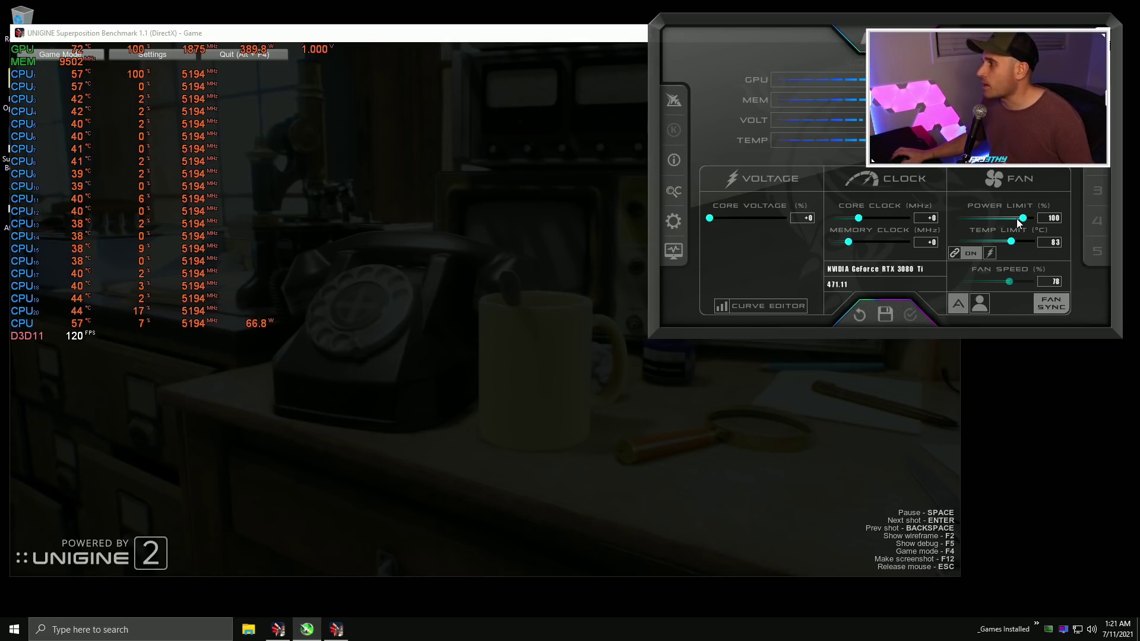
{"action": "left_click_drag", "start_coordinate": [1017, 223], "coordinate": [1093, 223]}
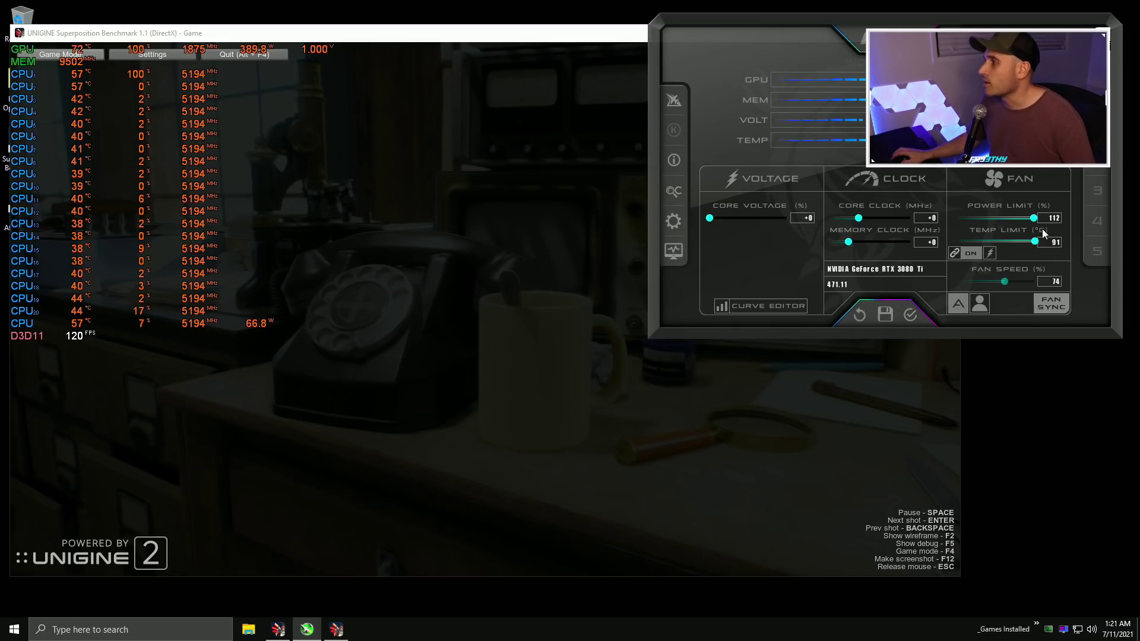
{"action": "left_click", "coordinate": [971, 253]}
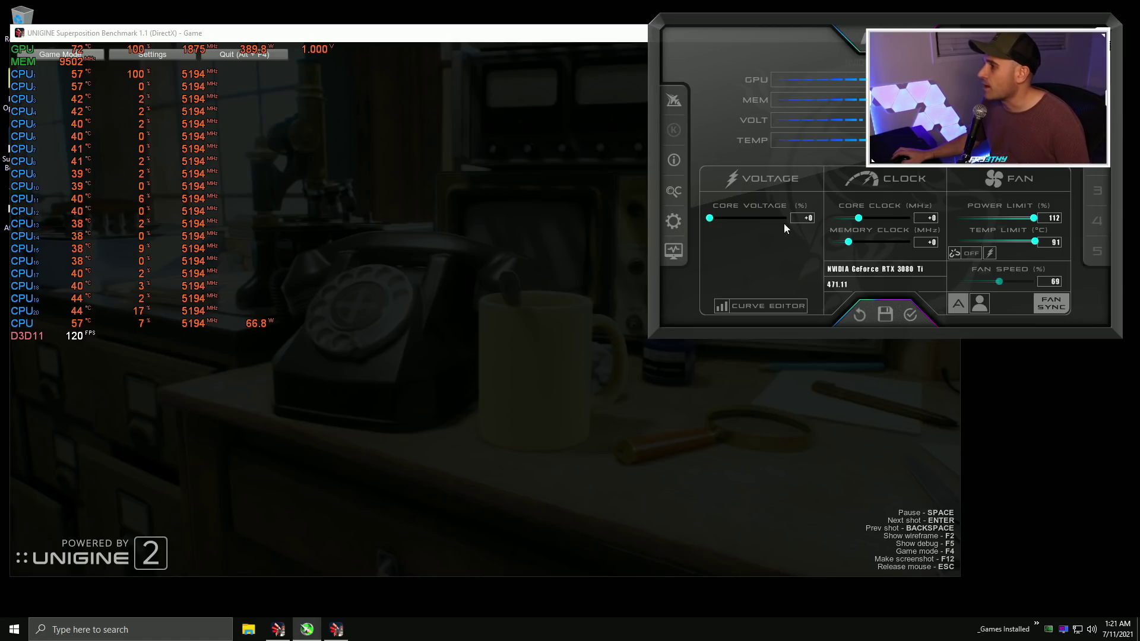
{"action": "left_click", "coordinate": [860, 315]}
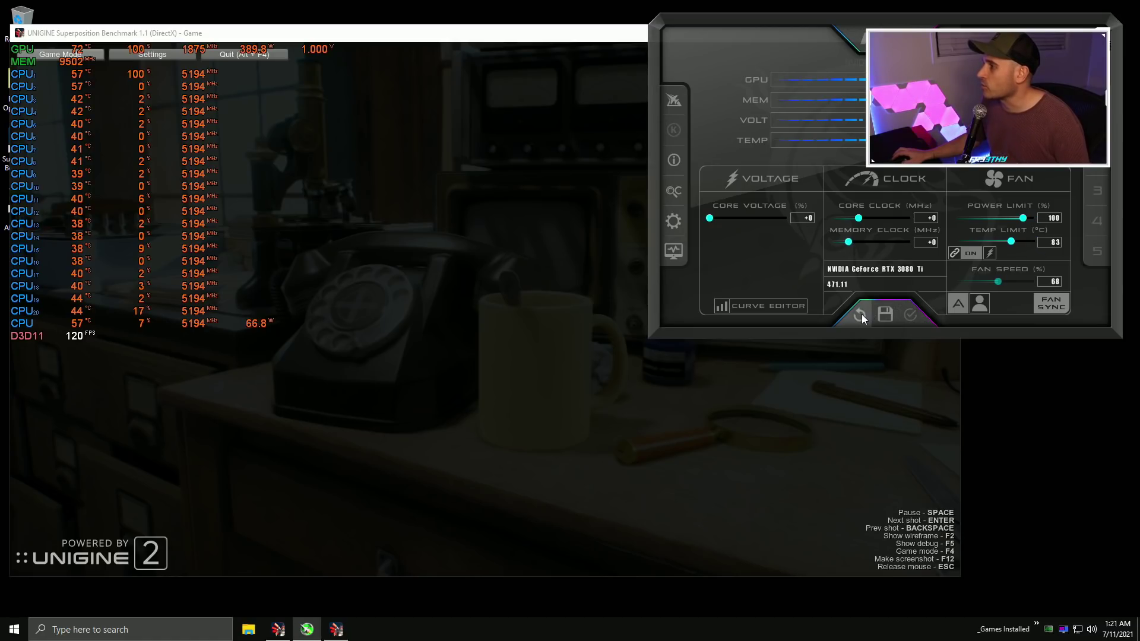
Step: Raise the power limit to 112% with the limits unlinked, and relink them to bring the temperature limit to 91 °C
{"action": "left_click", "coordinate": [974, 254]}
{"action": "left_click_drag", "start_coordinate": [1024, 219], "coordinate": [1091, 221]}
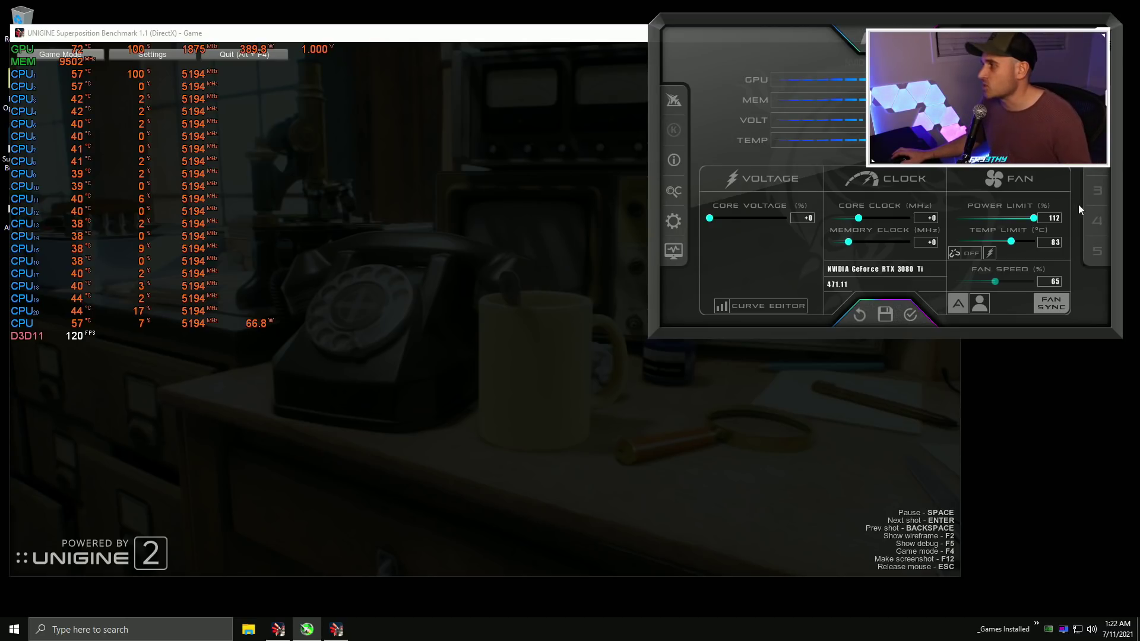
{"action": "left_click", "coordinate": [963, 252]}
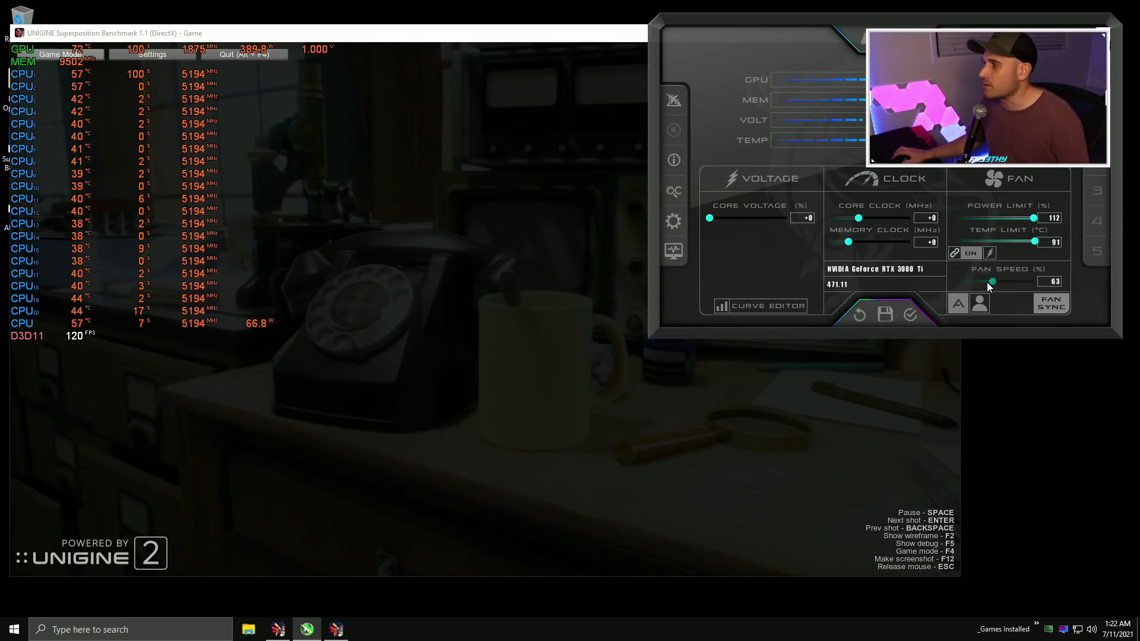
Step: Turn off automatic fan control, set the fan speed to 100% and apply the MSI Afterburner settings
{"action": "left_click_drag", "start_coordinate": [993, 281], "coordinate": [937, 298]}
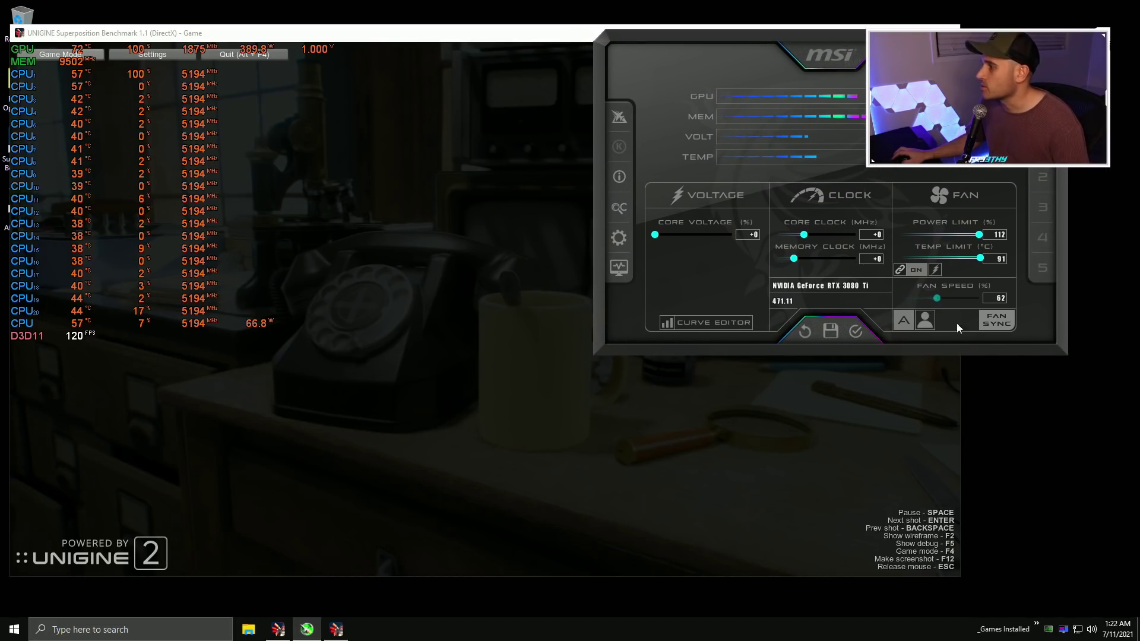
{"action": "left_click", "coordinate": [903, 323]}
{"action": "left_click_drag", "start_coordinate": [935, 298], "coordinate": [1024, 295]}
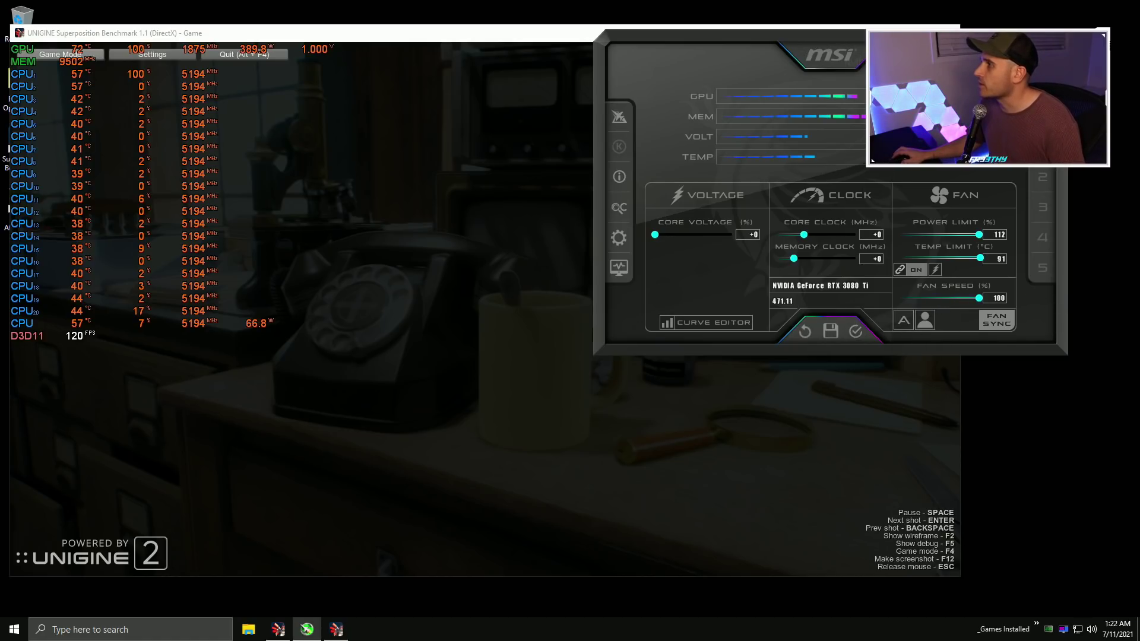
{"action": "left_click", "coordinate": [856, 331]}
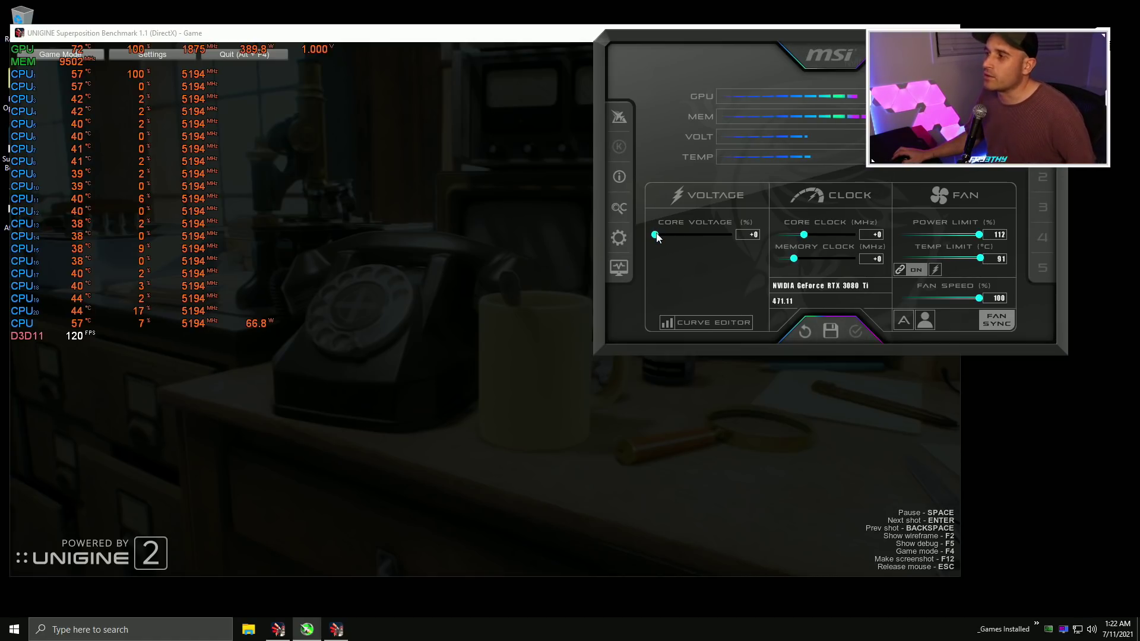
Step: Set the core voltage to +100%, apply it and return to the running Superposition scene
{"action": "left_click_drag", "start_coordinate": [656, 235], "coordinate": [732, 235]}
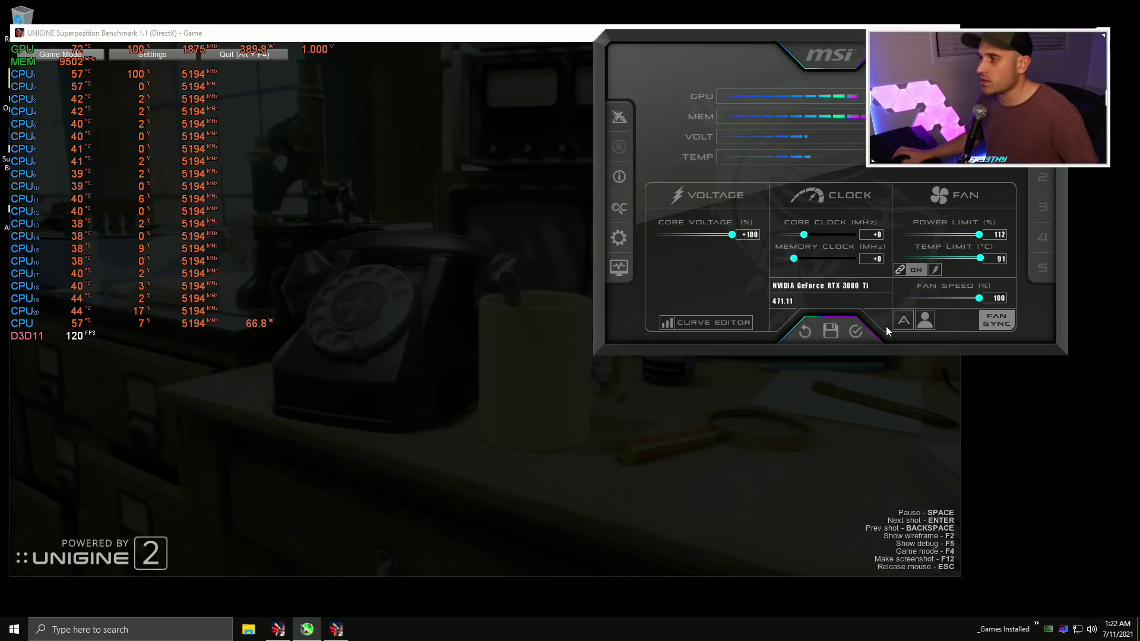
{"action": "left_click", "coordinate": [855, 332]}
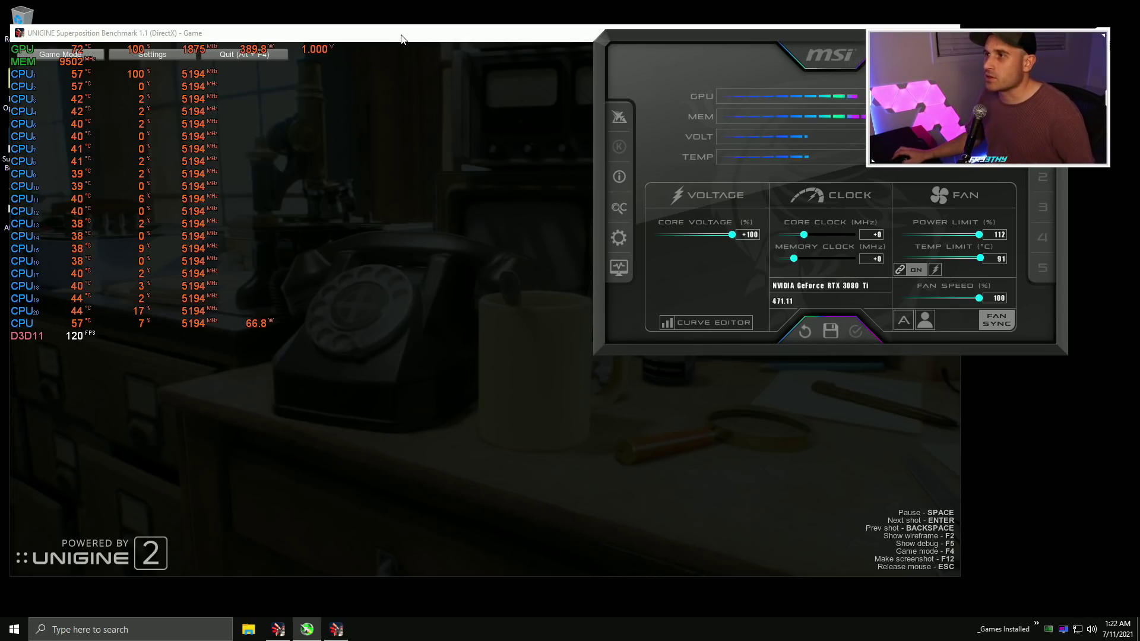
{"action": "left_click", "coordinate": [400, 38]}
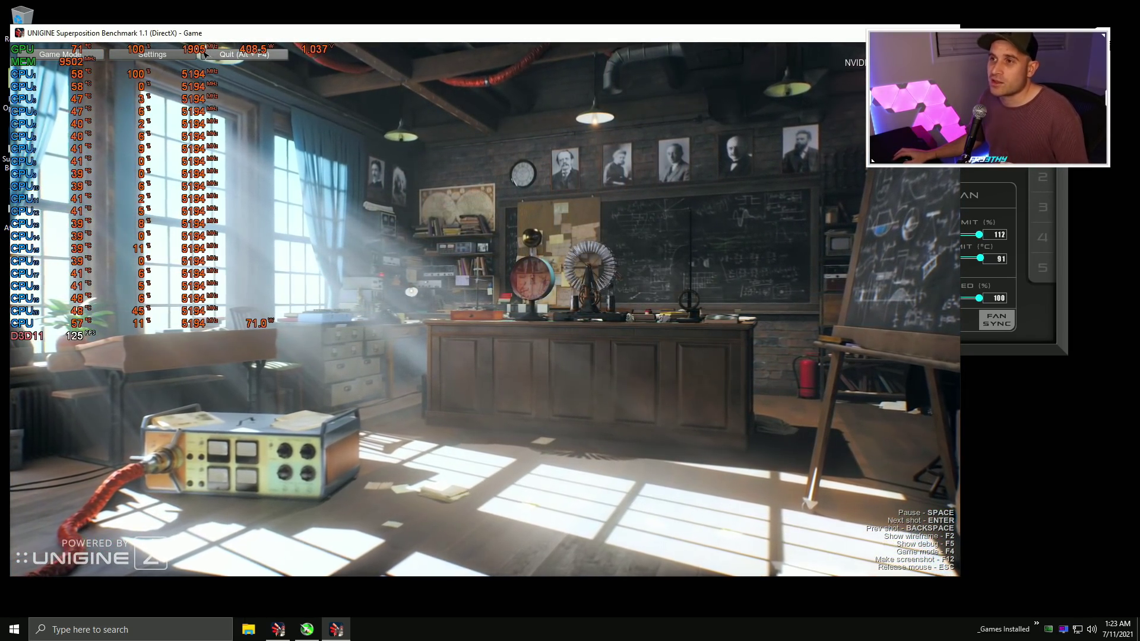
Step: Raise the core clock offset to +50 MHz and then +100 MHz, applying each value and checking it in the running Superposition scene
{"action": "key", "text": "alt+Tab"}
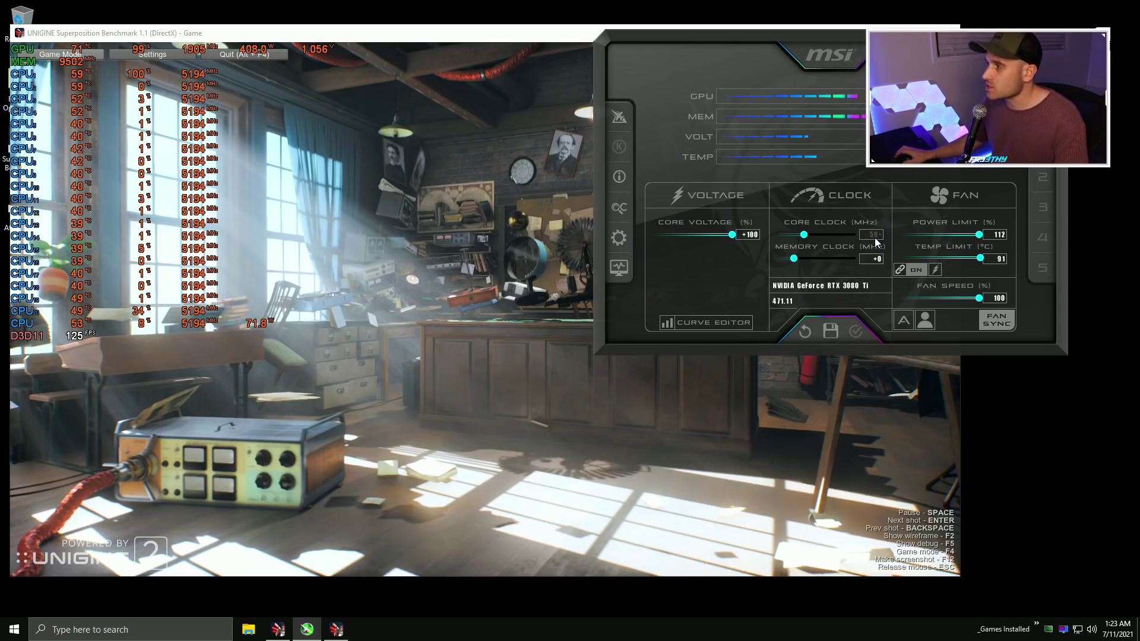
{"action": "key", "text": "Return"}
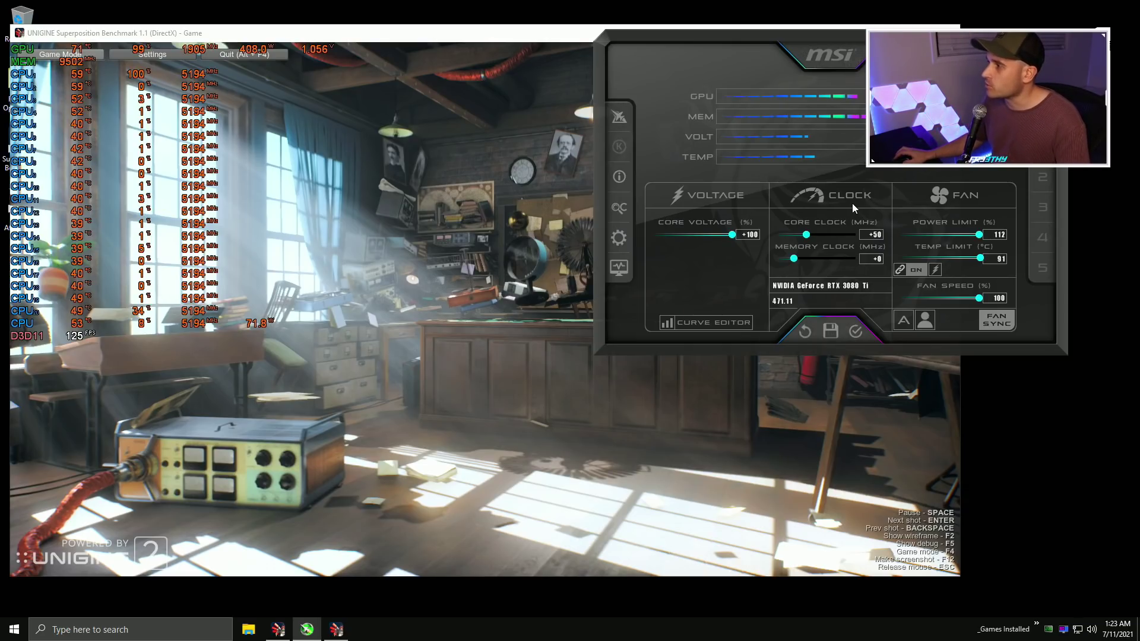
{"action": "left_click", "coordinate": [856, 332]}
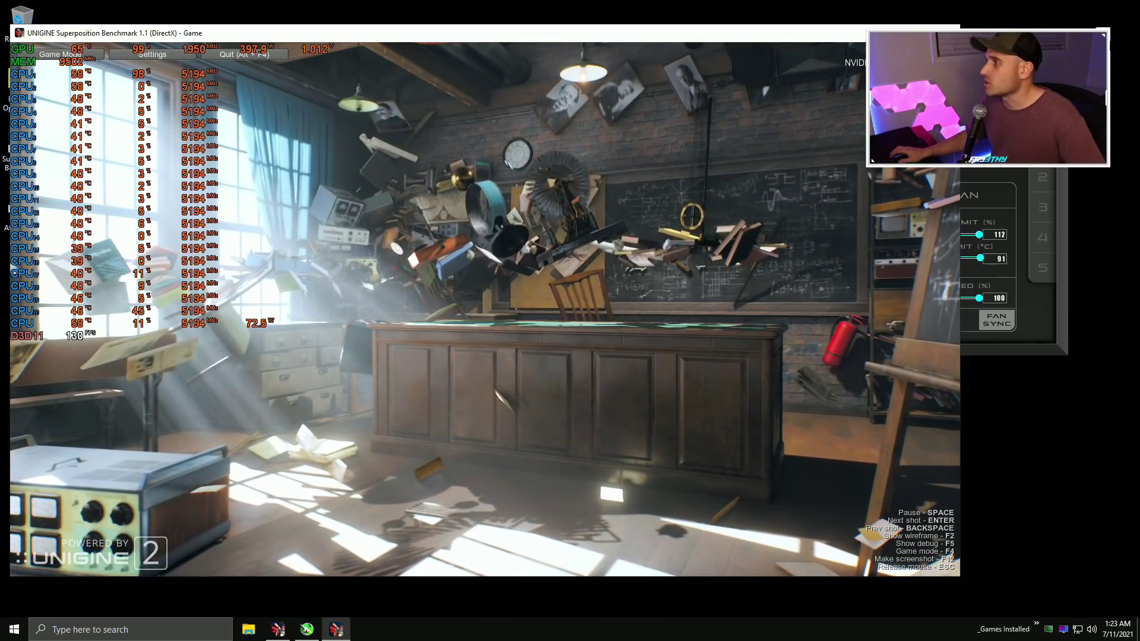
{"action": "key", "text": "alt+Tab"}
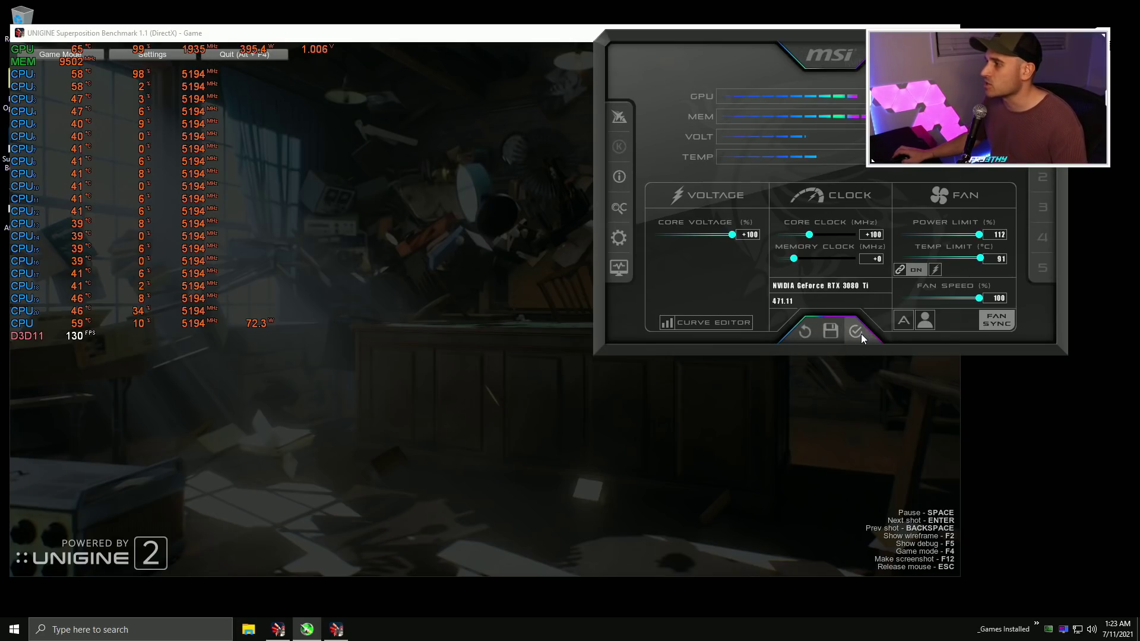
{"action": "key", "text": "alt+Tab"}
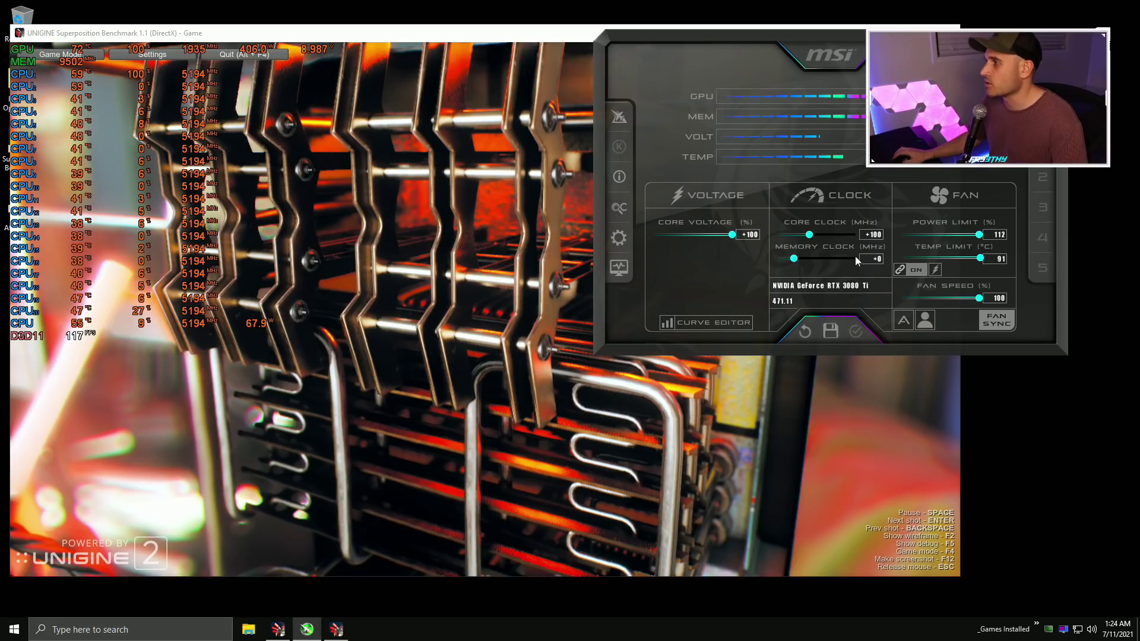
Step: Raise the core clock offset to +150 MHz and then +200 MHz, testing each applied value in the Superposition scene
{"action": "left_click", "coordinate": [882, 234]}
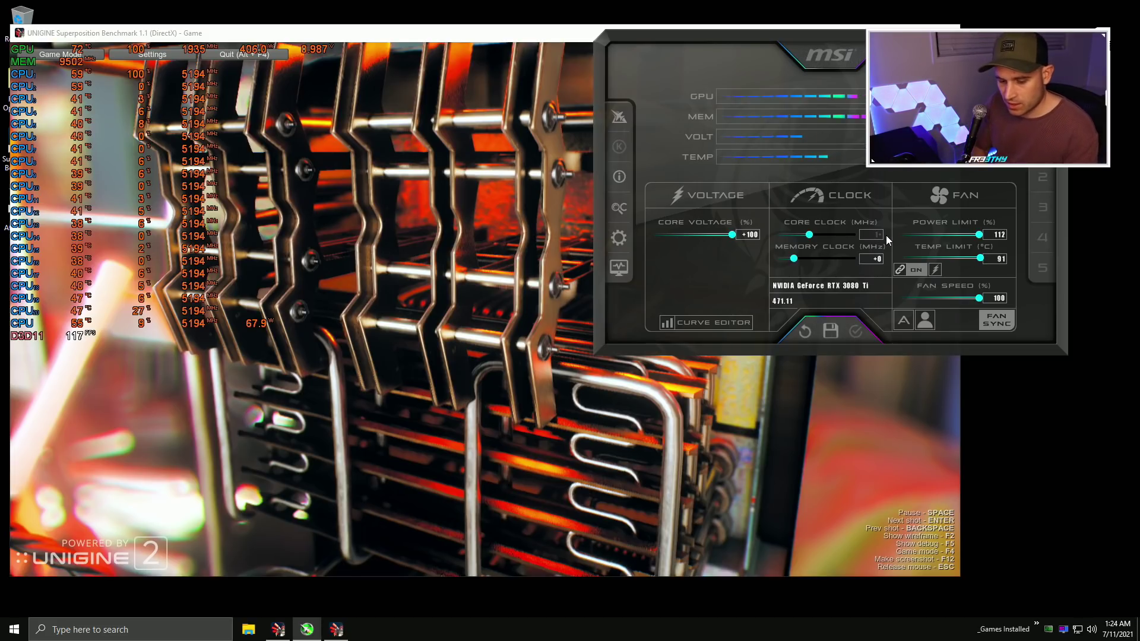
{"action": "type", "text": "150"}
{"action": "key", "text": "Return"}
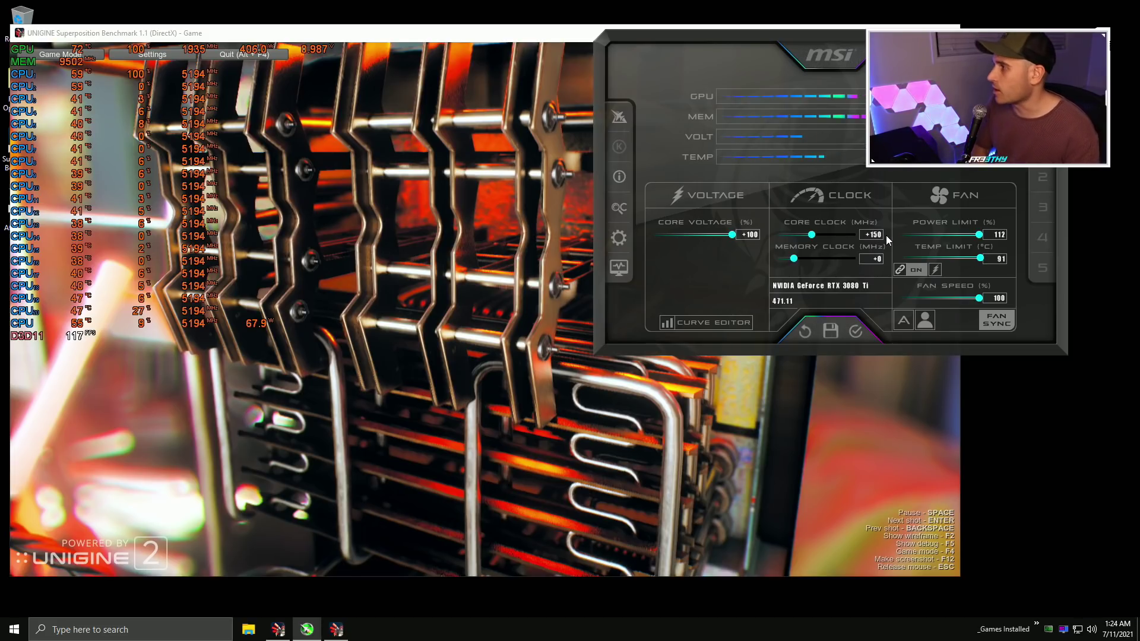
{"action": "left_click", "coordinate": [856, 333]}
{"action": "left_click", "coordinate": [570, 149]}
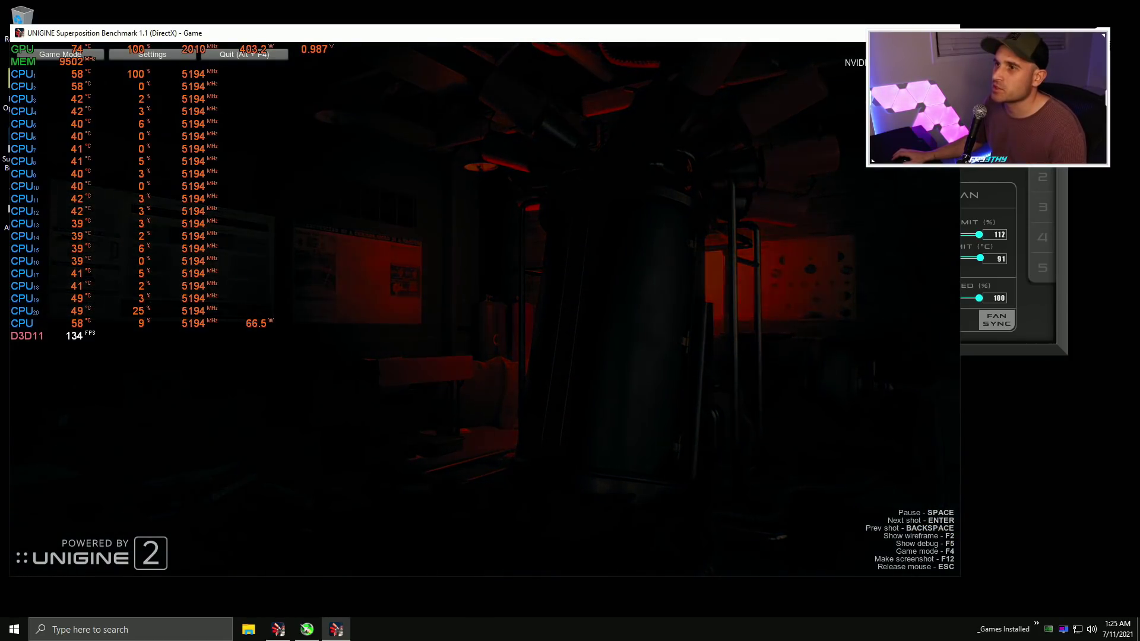
{"action": "key", "text": "alt+Tab"}
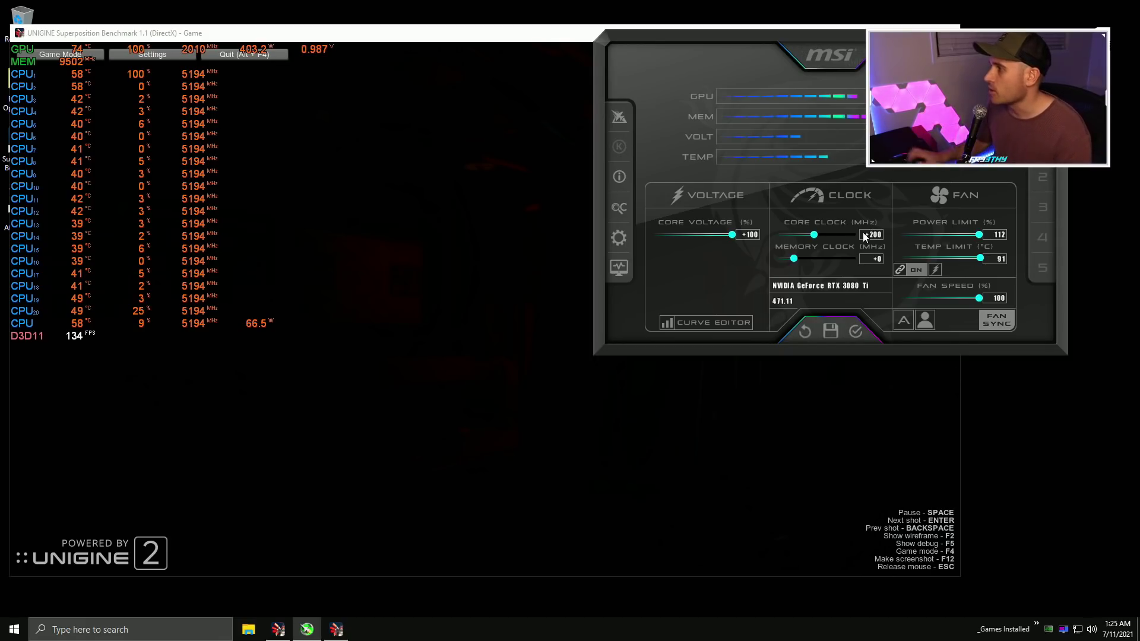
{"action": "key", "text": "alt+Tab"}
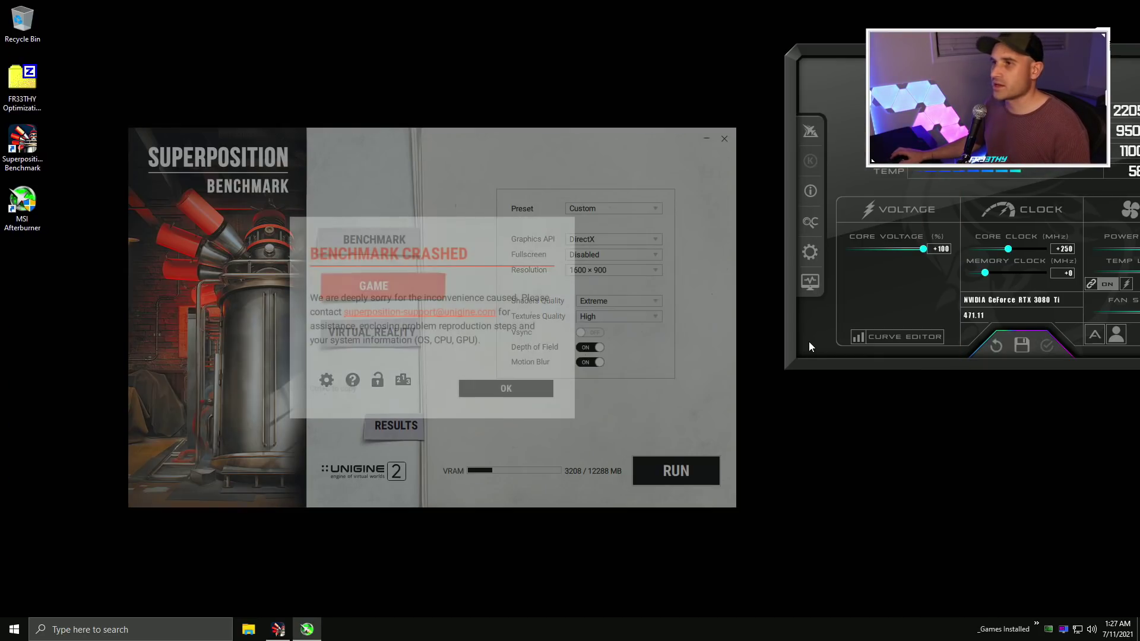
Step: Dismiss the benchmark crash message, highlight the graphics driver restart shortcut in the Bing result, and close the browser
{"action": "left_click", "coordinate": [495, 393]}
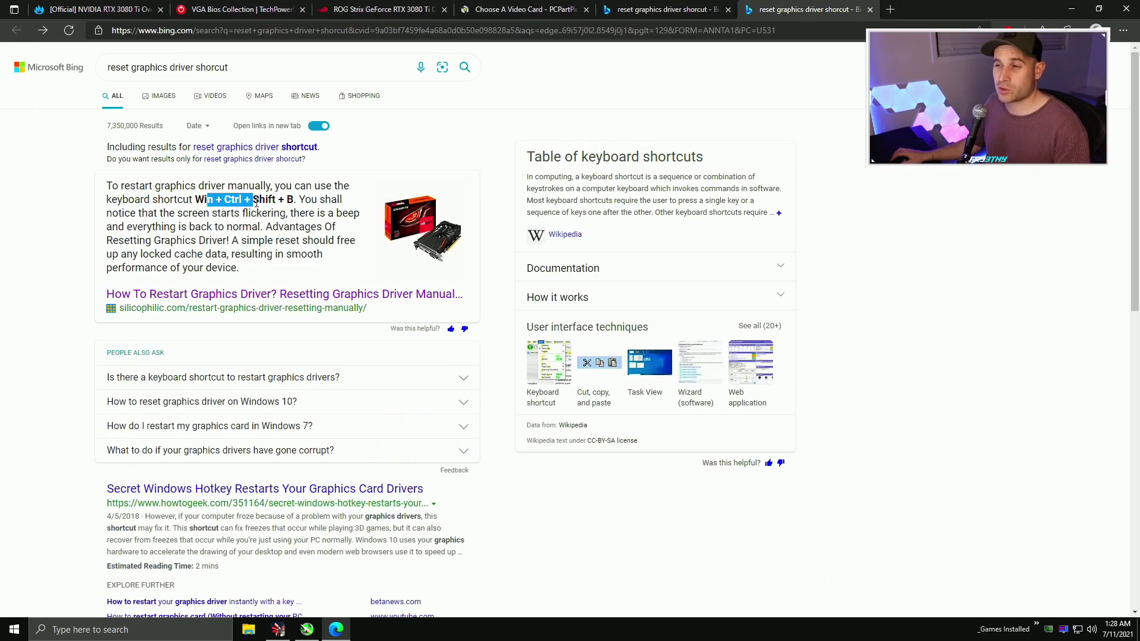
{"action": "left_click", "coordinate": [283, 200]}
{"action": "left_click_drag", "start_coordinate": [204, 200], "coordinate": [195, 199]}
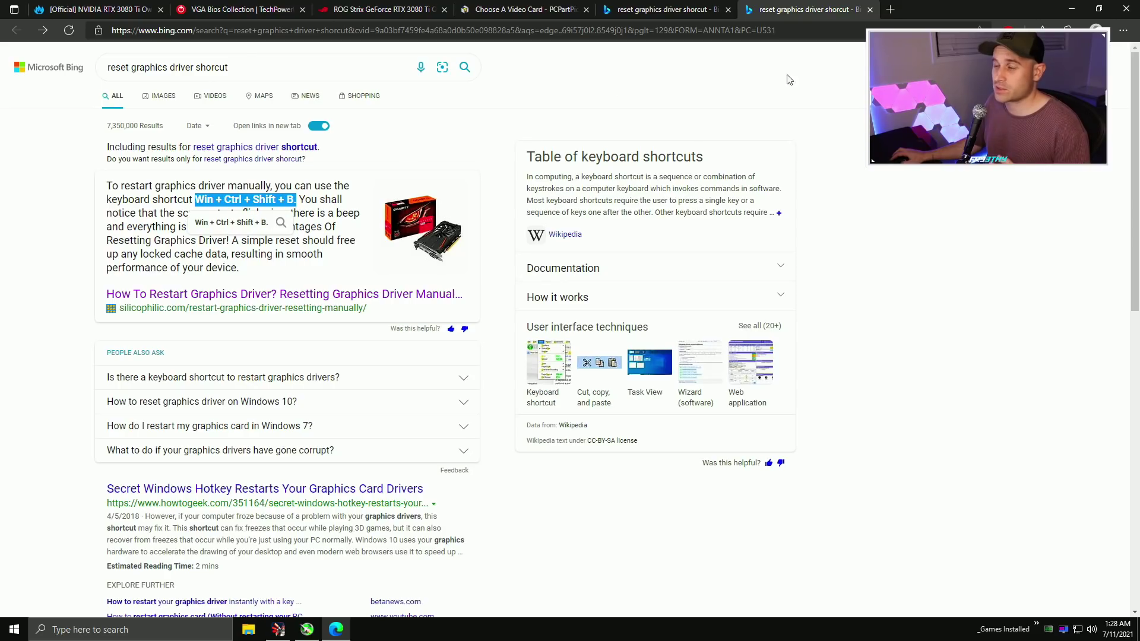
{"action": "left_click", "coordinate": [1126, 9]}
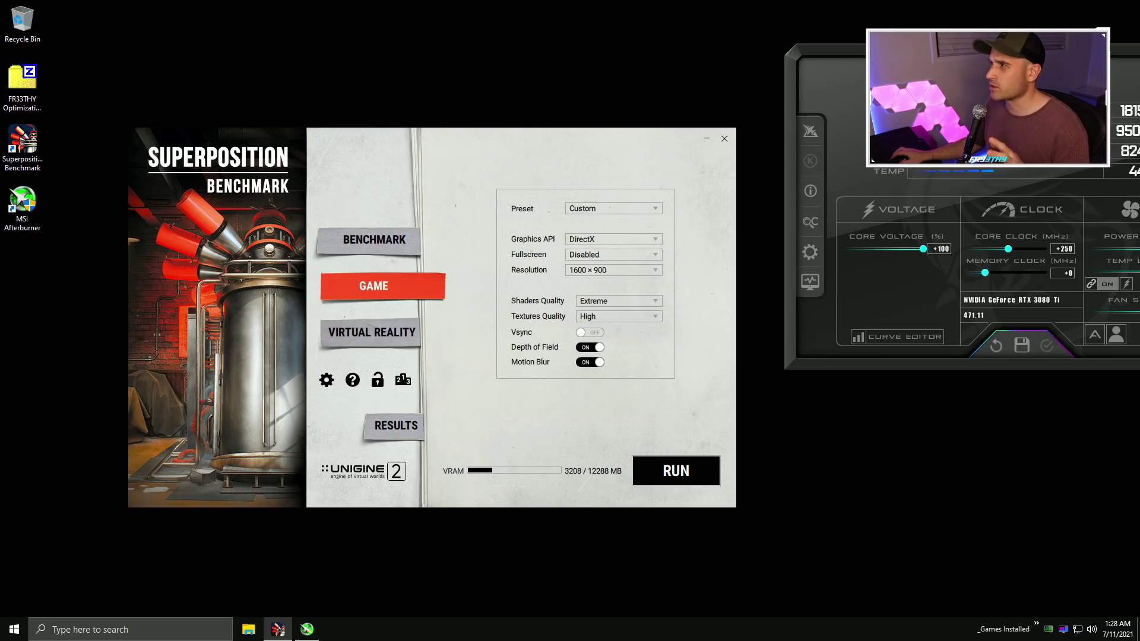
Step: Move MSI Afterburner over the Superposition launcher, apply a core clock offset of +220 MHz and return to the launcher
{"action": "left_click_drag", "start_coordinate": [1009, 89], "coordinate": [957, 86]}
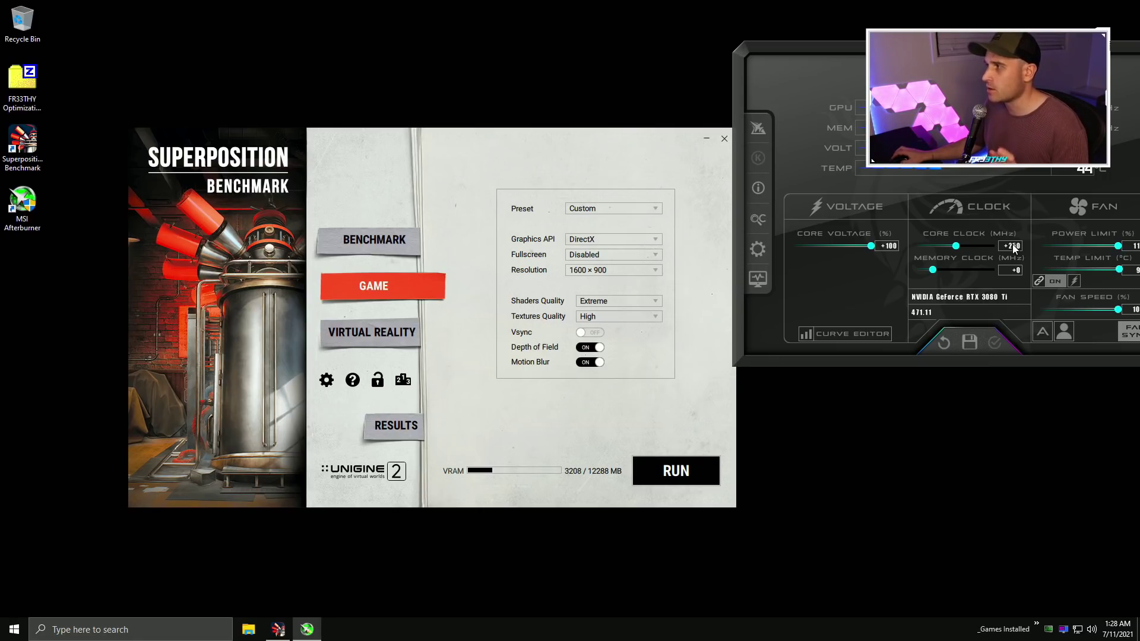
{"action": "left_click_drag", "start_coordinate": [918, 49], "coordinate": [297, 172]}
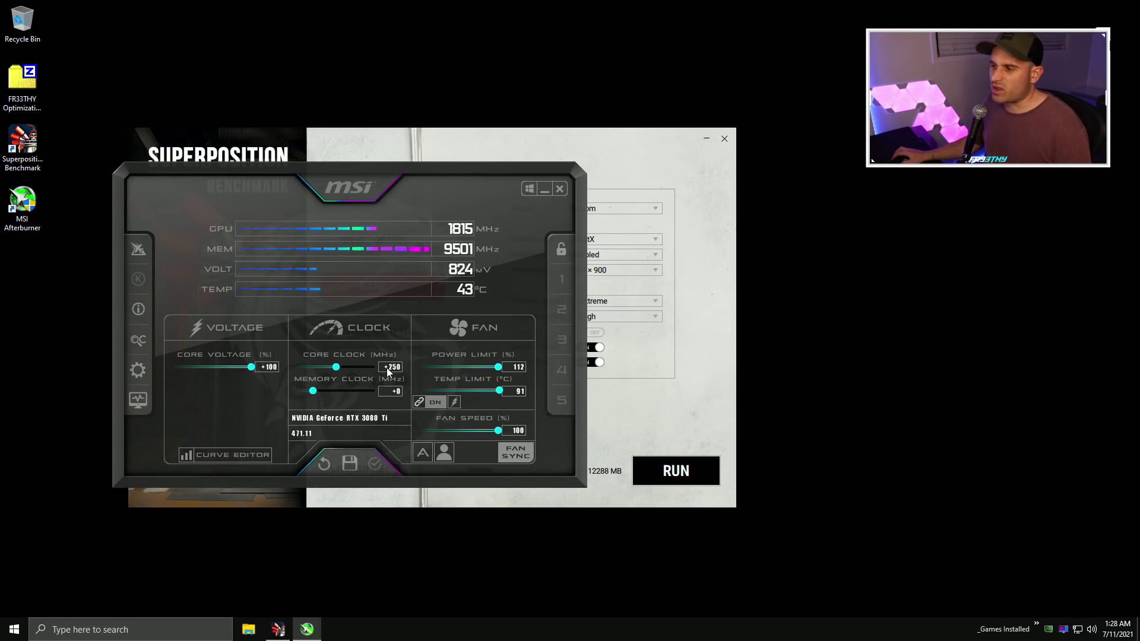
{"action": "type", "text": "22"}
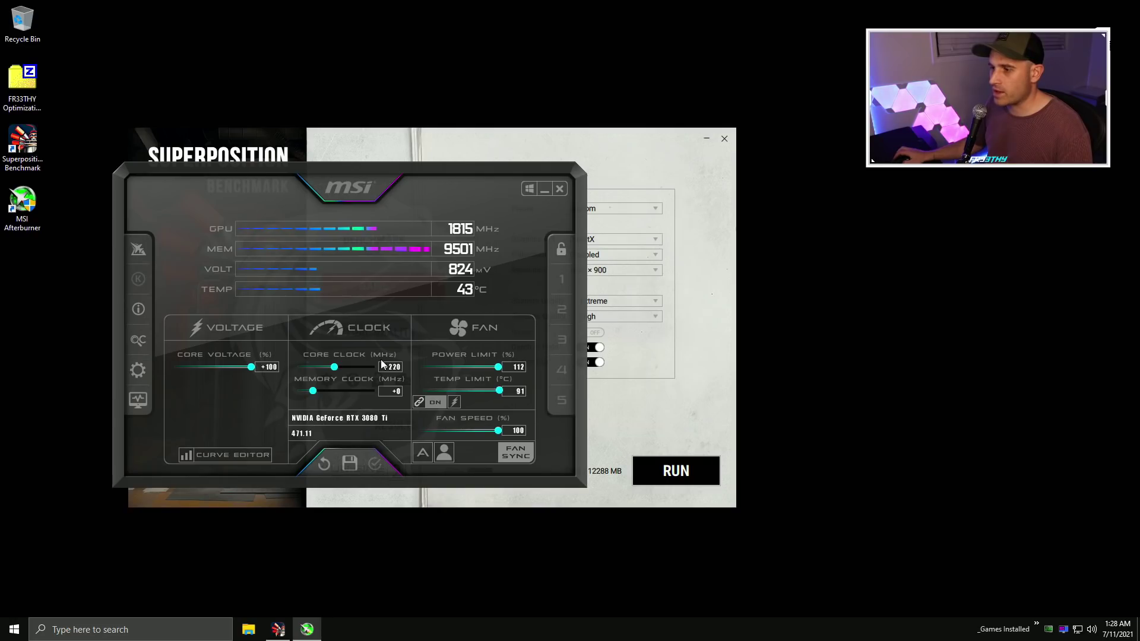
{"action": "left_click", "coordinate": [389, 149]}
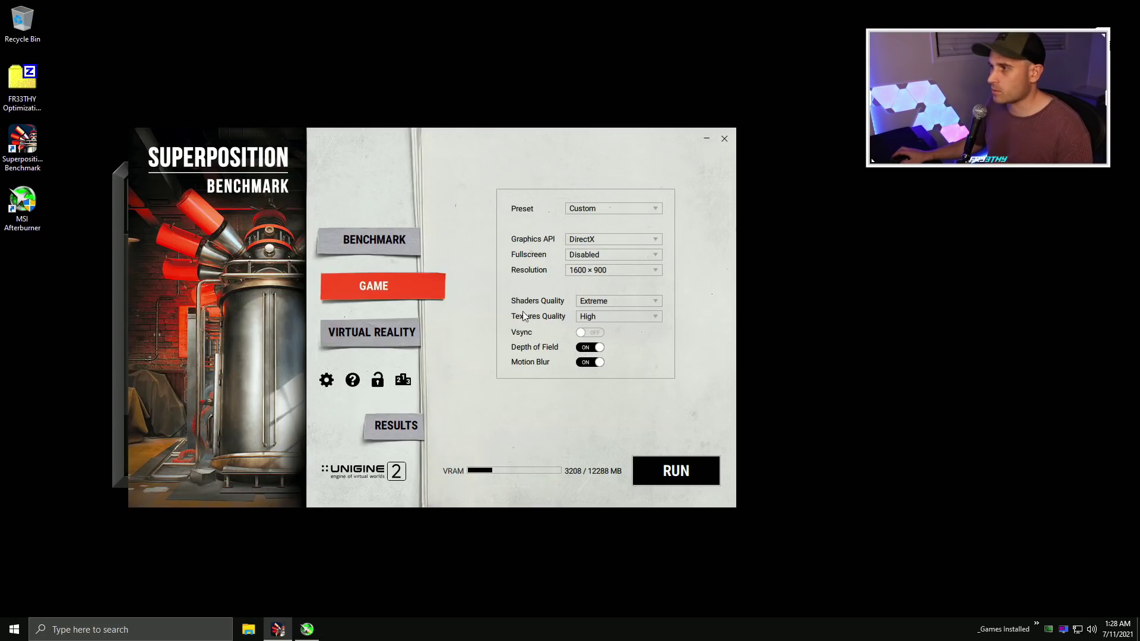
Step: Relaunch the windowed Superposition game scene, move MSI Afterburner clear of it and put the scene in Cinematic Mode
{"action": "left_click", "coordinate": [698, 475]}
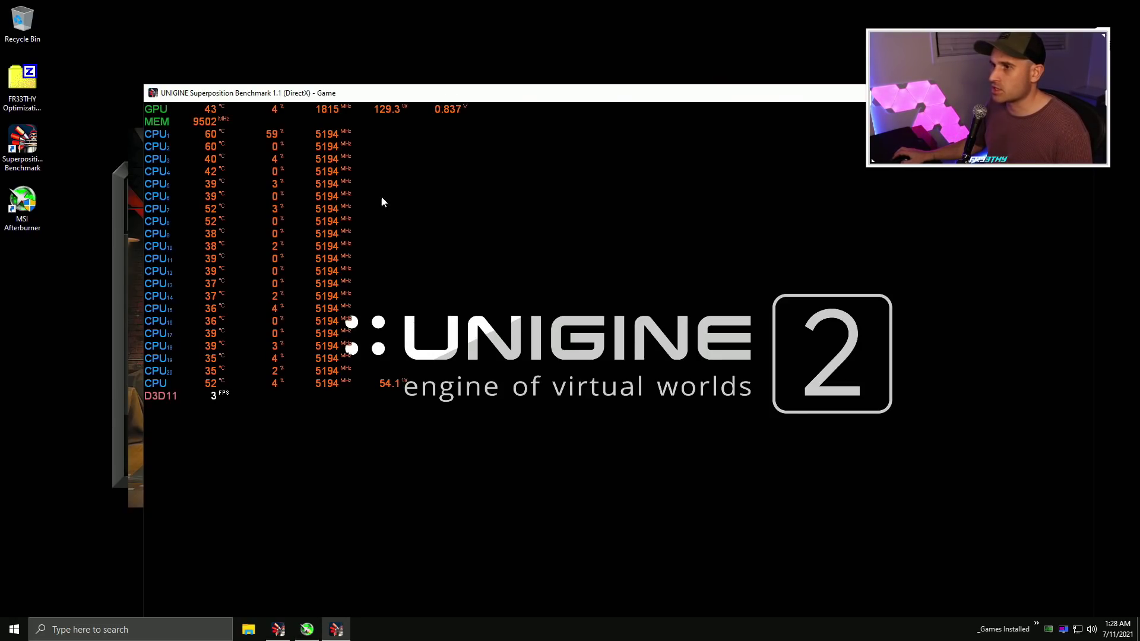
{"action": "left_click", "coordinate": [307, 630]}
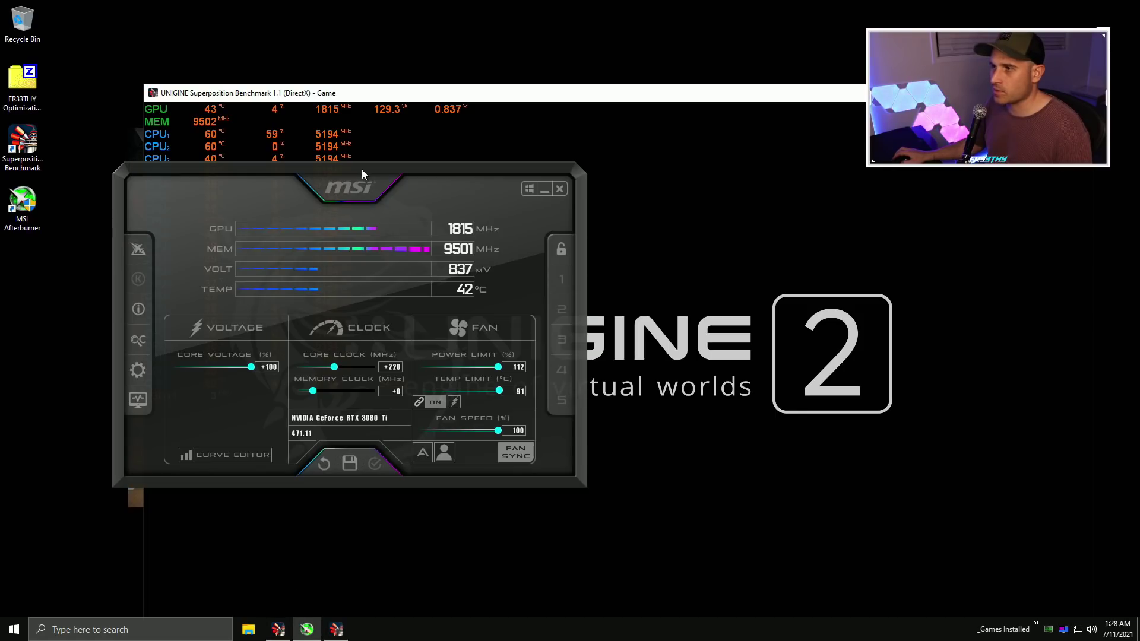
{"action": "left_click_drag", "start_coordinate": [362, 172], "coordinate": [76, 140]}
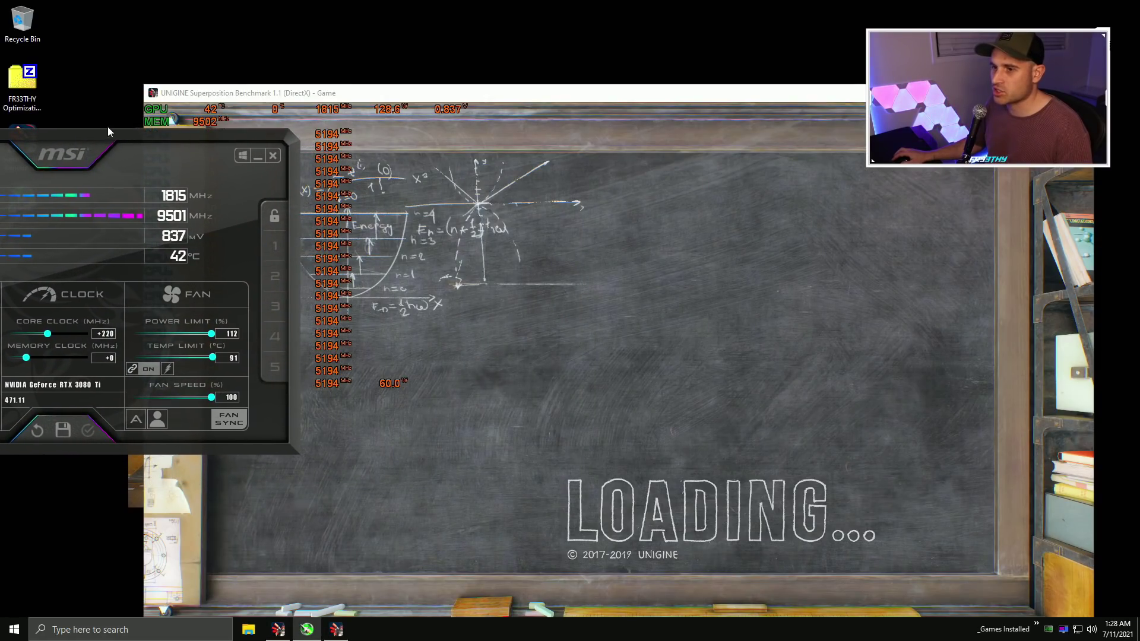
{"action": "left_click", "coordinate": [447, 99]}
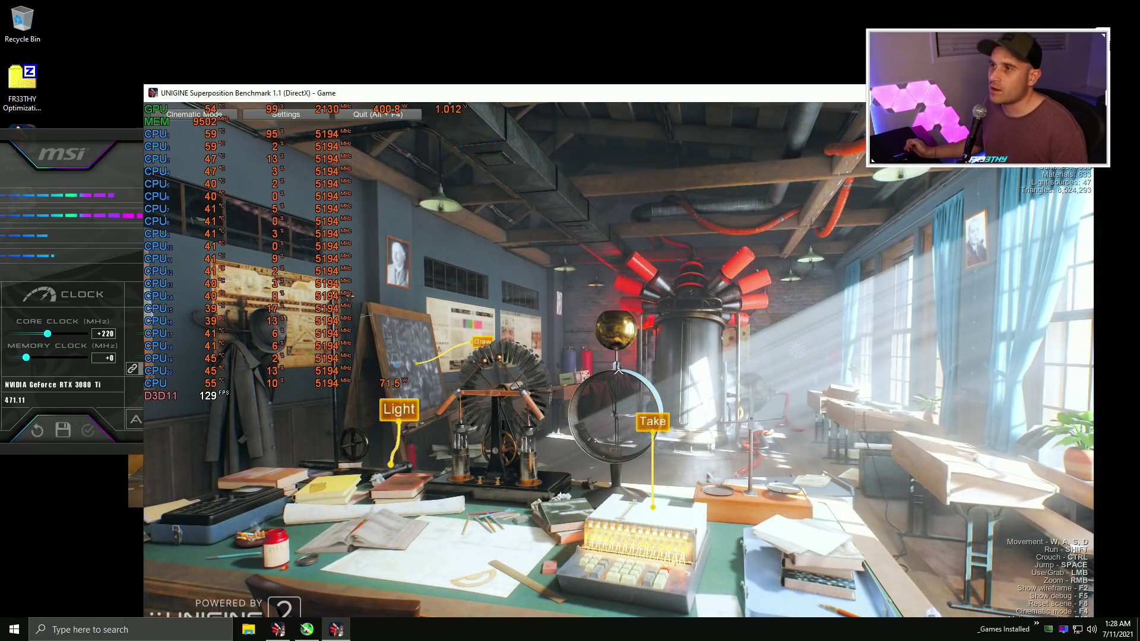
{"action": "left_click", "coordinate": [192, 114]}
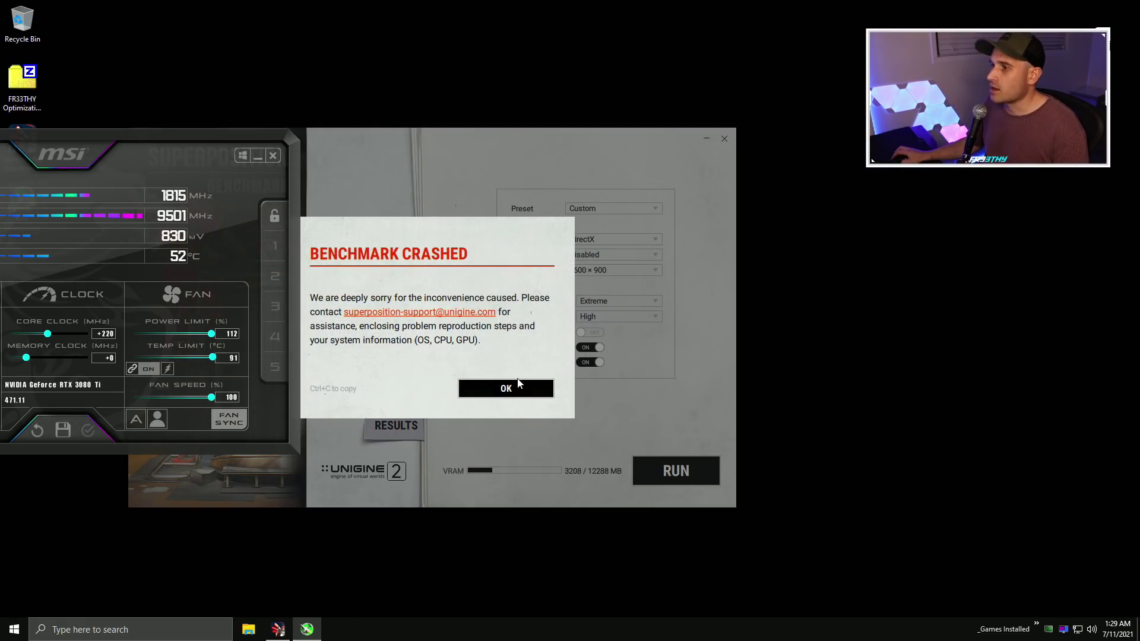
Step: Dismiss the crash message, apply a core clock offset of +200 MHz and relaunch the Superposition scene
{"action": "left_click", "coordinate": [506, 389]}
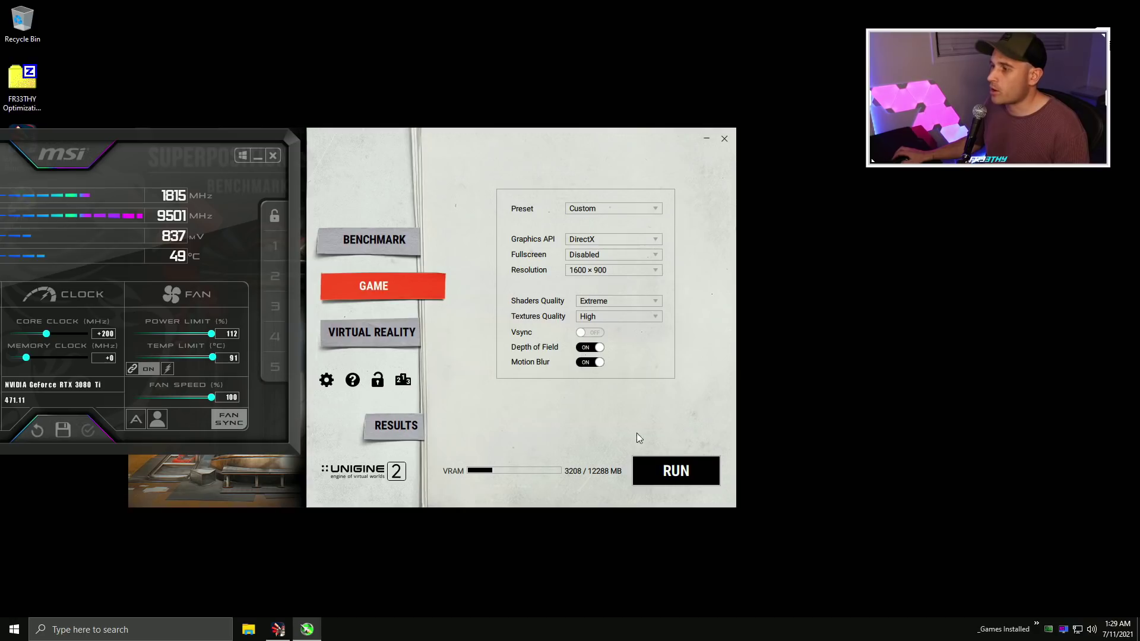
{"action": "left_click", "coordinate": [676, 469]}
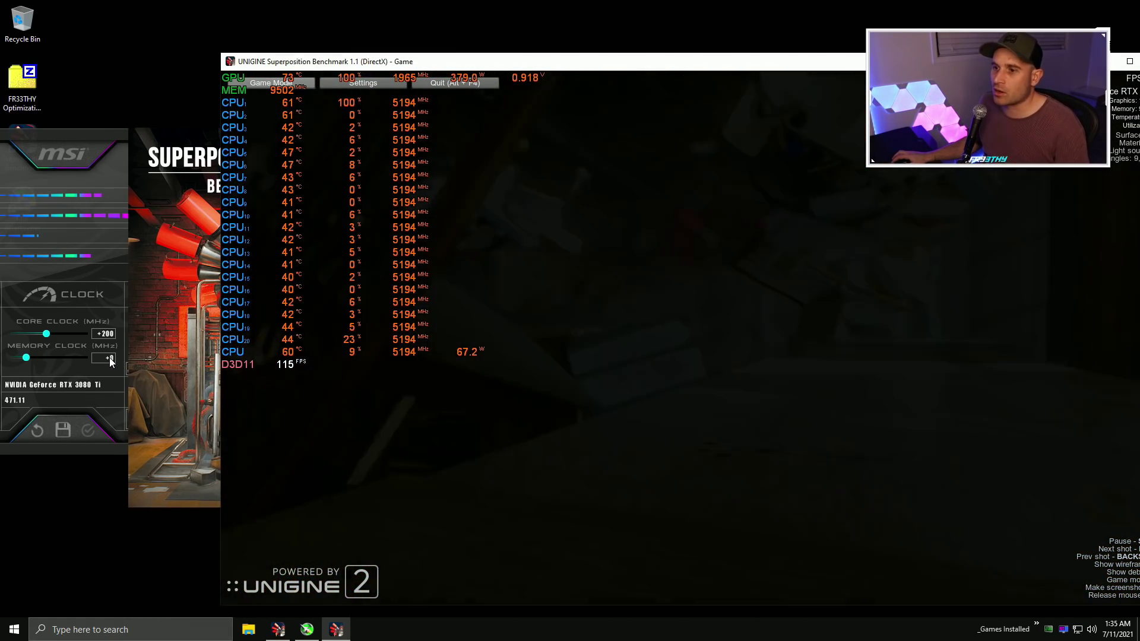
Step: Set the memory clock offset to +500 MHz, apply it and return to the running Superposition scene
{"action": "left_click", "coordinate": [109, 355]}
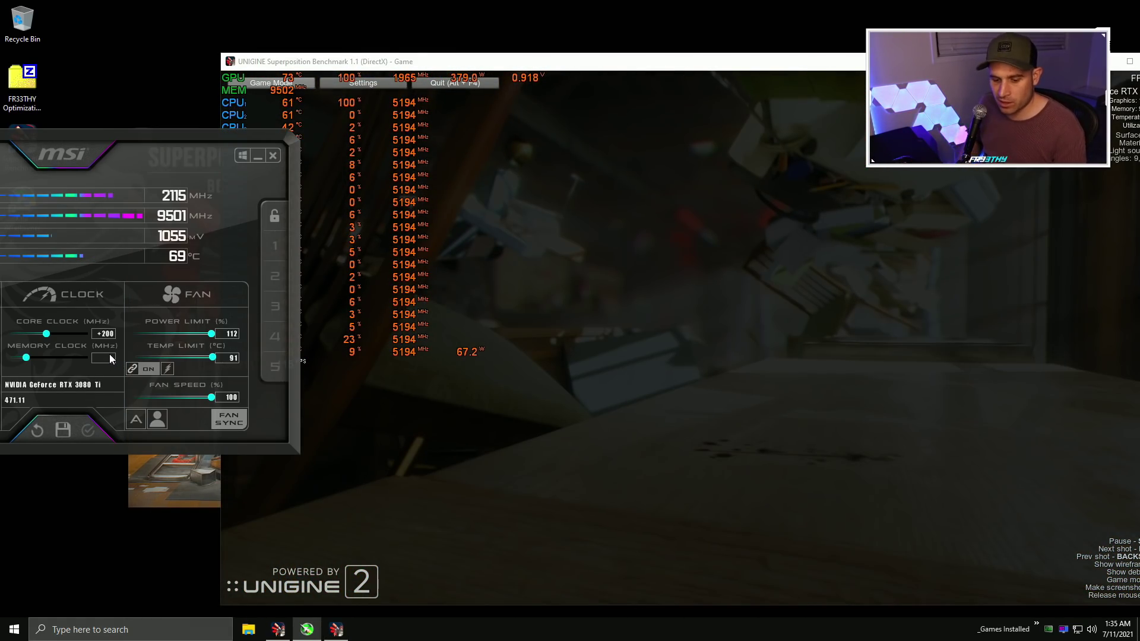
{"action": "type", "text": "500"}
{"action": "key", "text": "Return"}
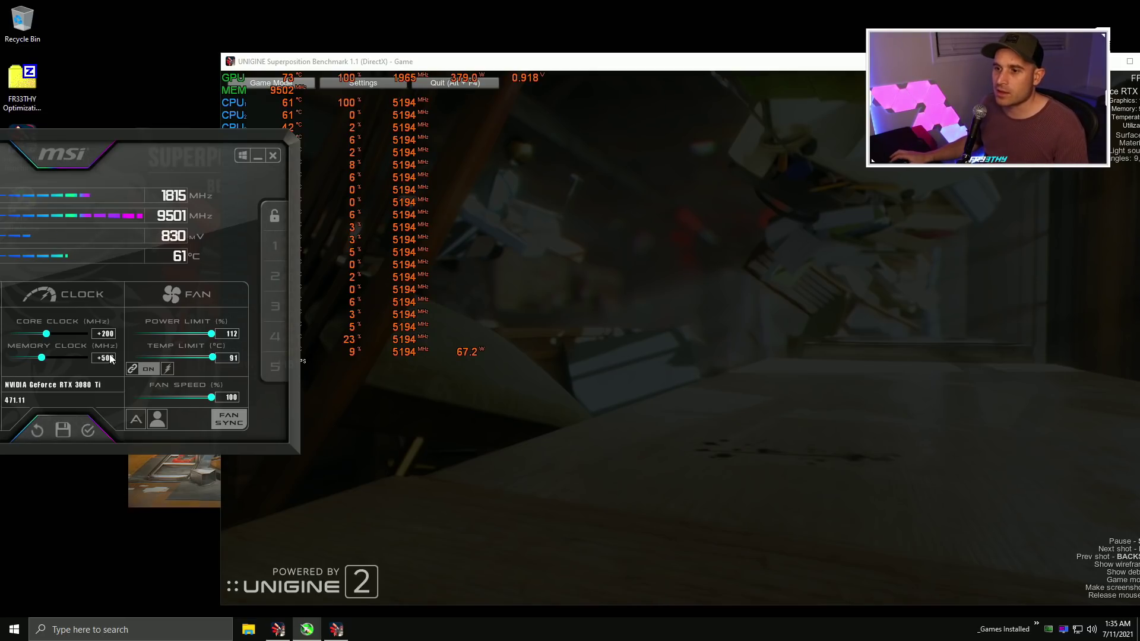
{"action": "left_click", "coordinate": [410, 61]}
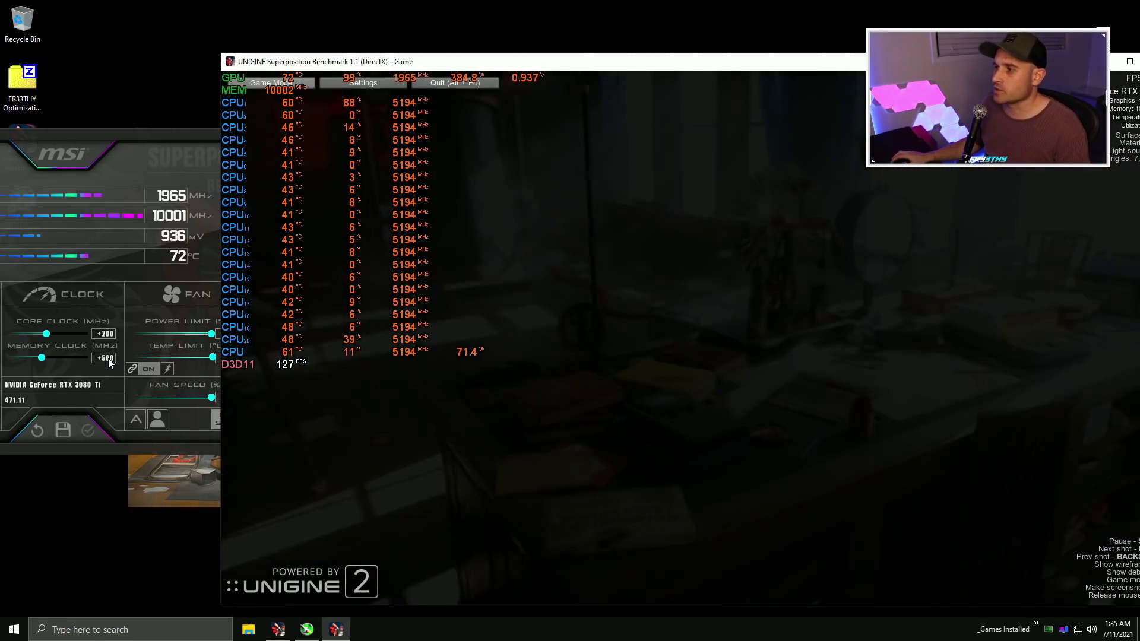
Step: Raise the memory clock offset to +1000 MHz and apply it while the Superposition scene is running
{"action": "left_click", "coordinate": [108, 358]}
{"action": "type", "text": "1"}
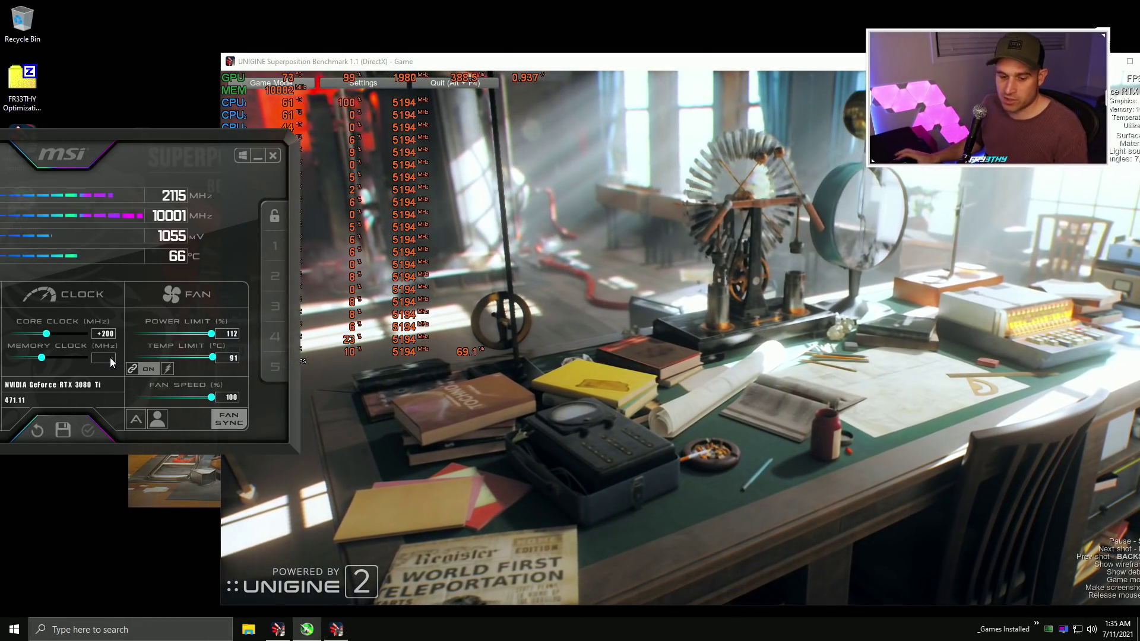
{"action": "type", "text": "000"}
{"action": "key", "text": "Return"}
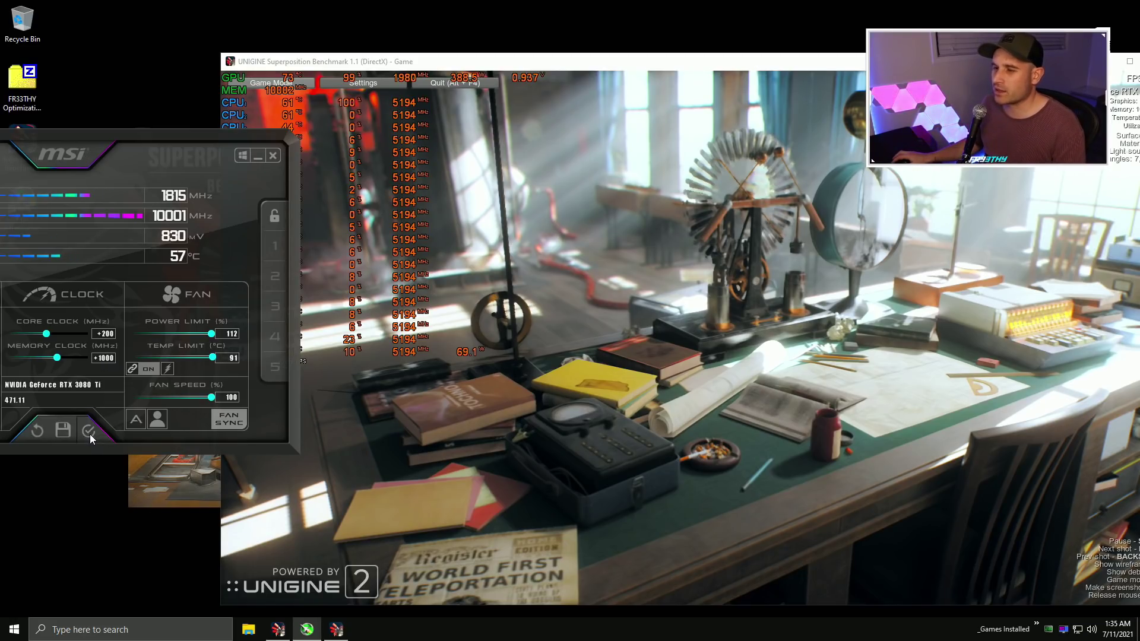
{"action": "left_click", "coordinate": [303, 360]}
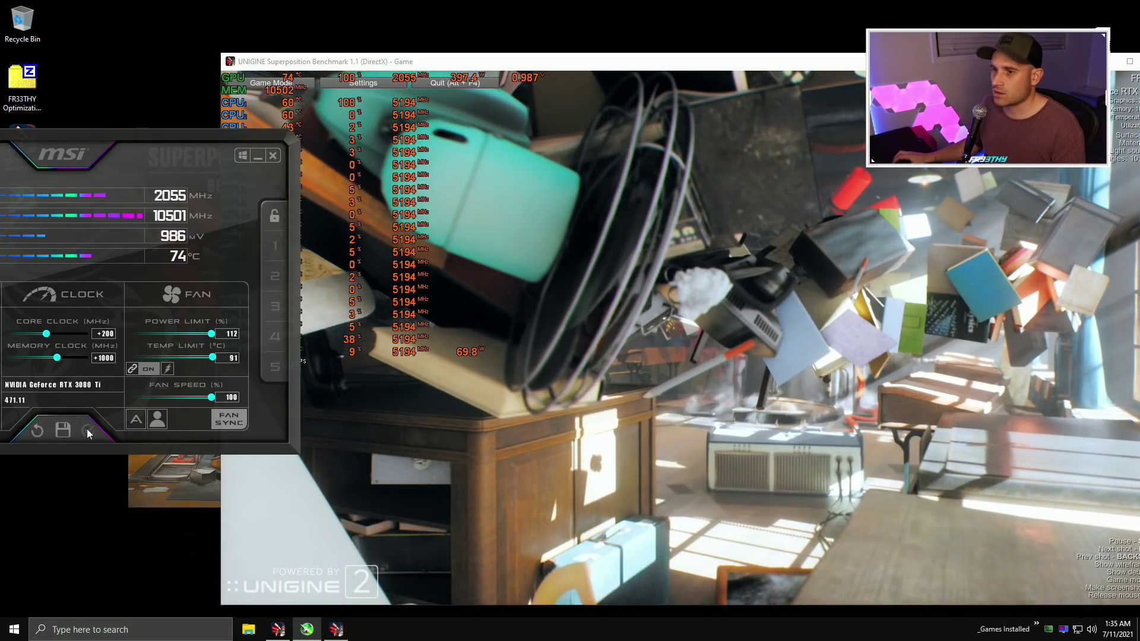
{"action": "left_click", "coordinate": [88, 432]}
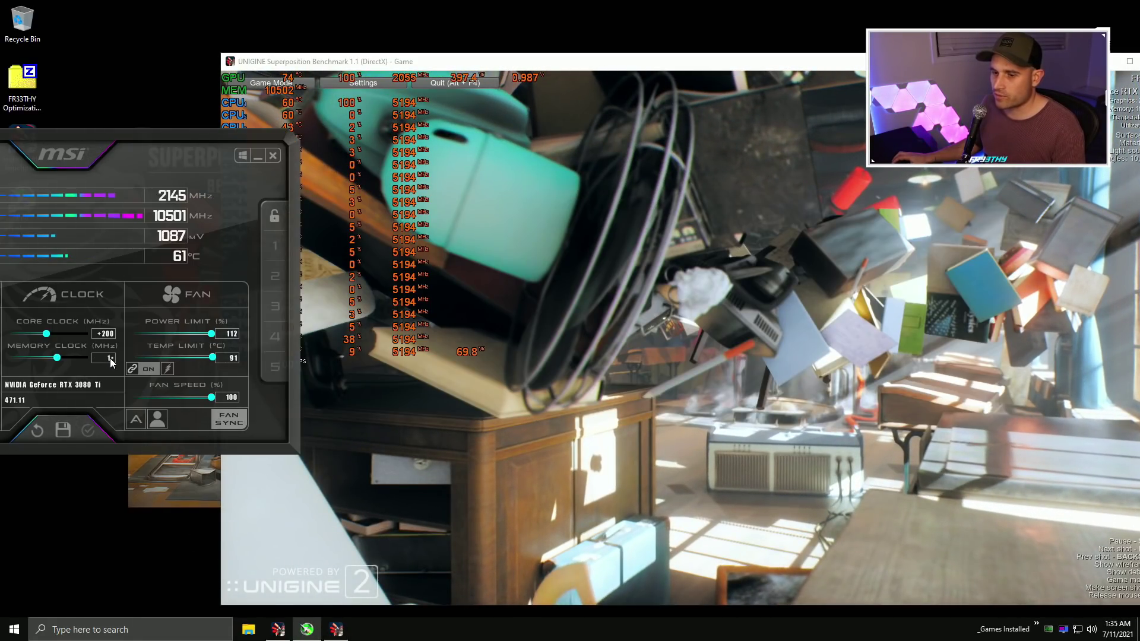
Step: Try a memory clock offset of +1200 MHz, apply it and return to the Superposition scene to test it
{"action": "left_click", "coordinate": [110, 358]}
{"action": "type", "text": "1200"}
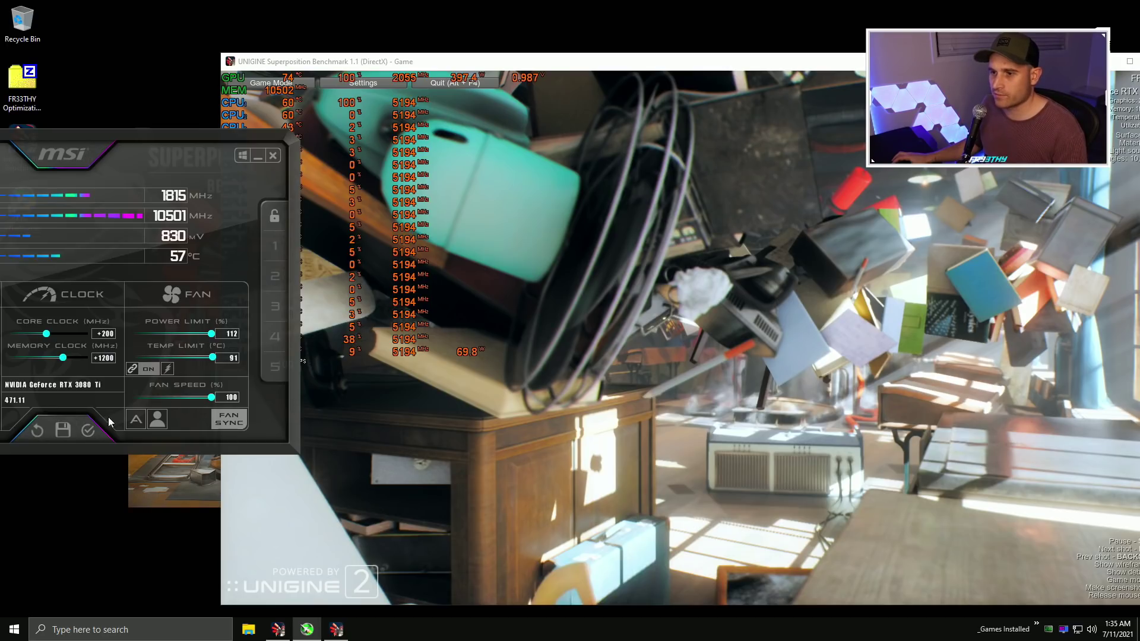
{"action": "left_click", "coordinate": [89, 430]}
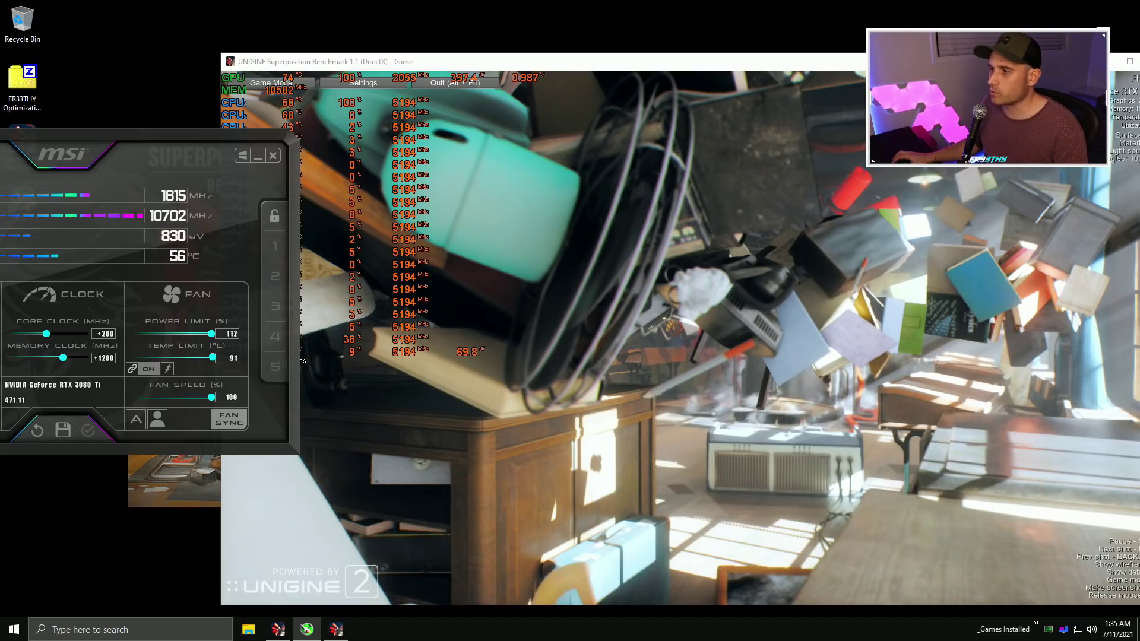
{"action": "key", "text": "alt+Tab"}
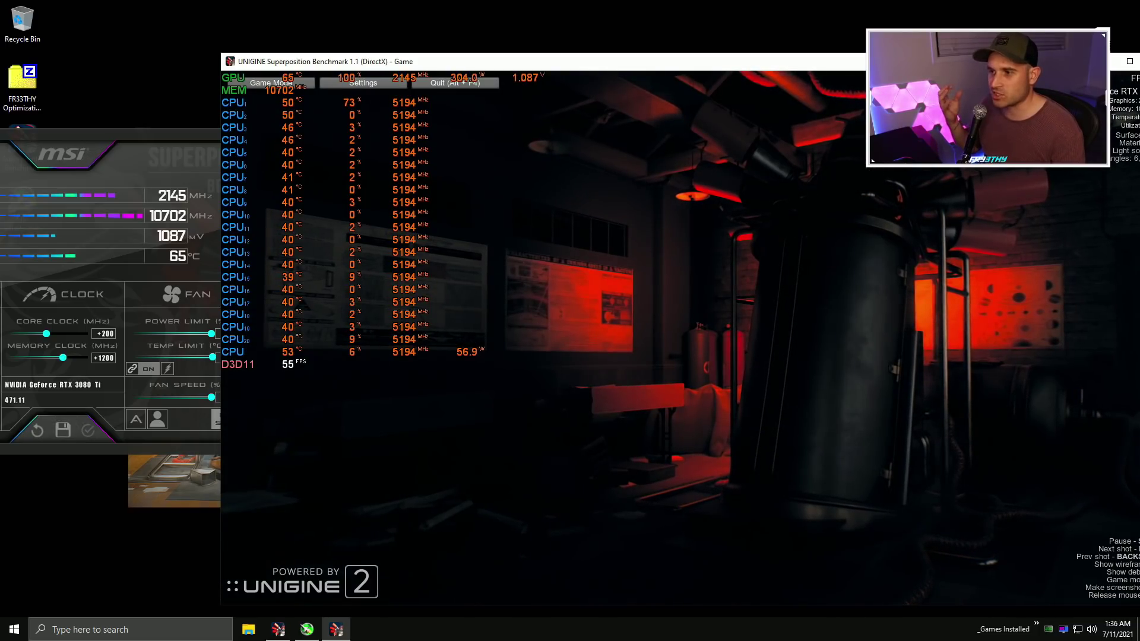
Step: Try a memory clock offset of +1100 MHz, apply it and return to the Superposition scene to test it
{"action": "key", "text": "alt+Tab"}
{"action": "left_click", "coordinate": [102, 358]}
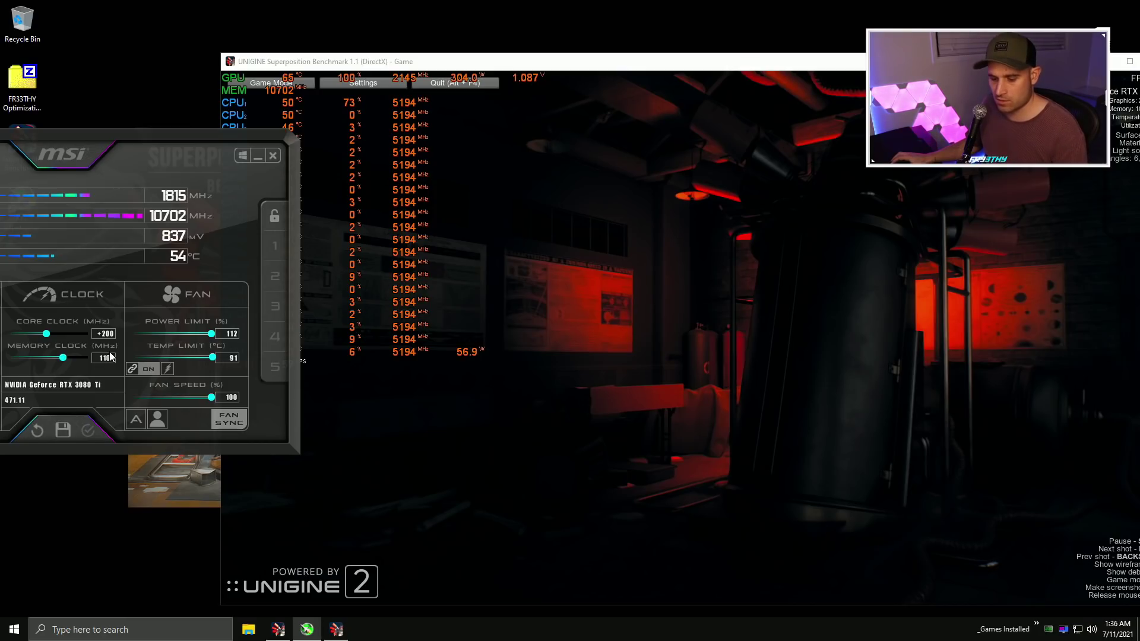
{"action": "left_click", "coordinate": [86, 432]}
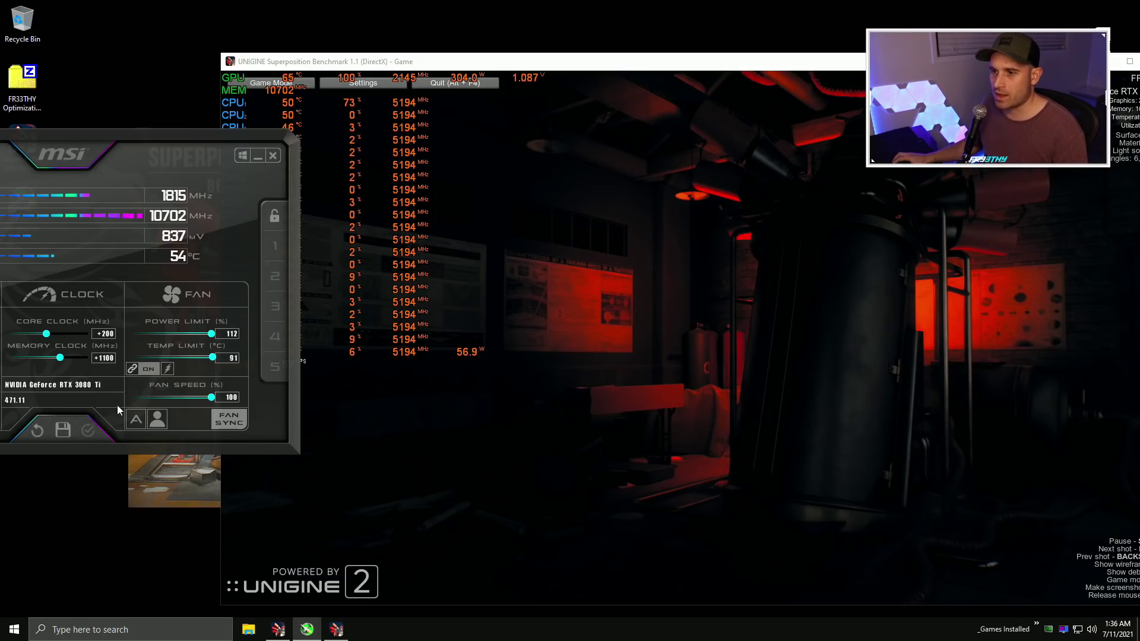
{"action": "key", "text": "alt+Tab"}
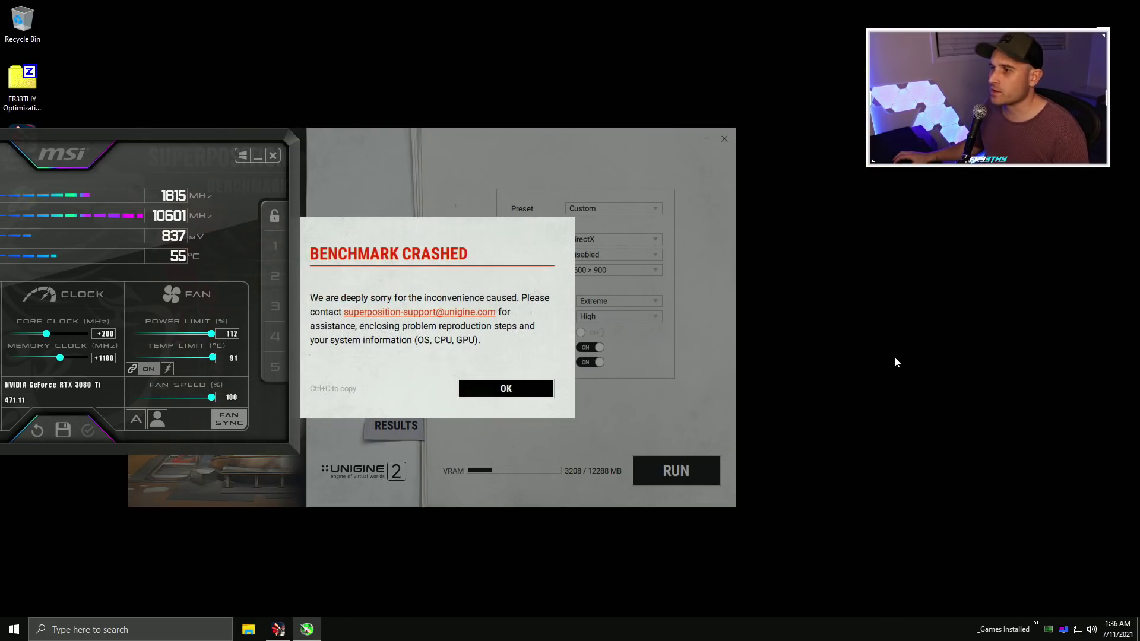
Step: Dismiss the benchmark crash message and apply a memory clock offset of +1000 MHz in MSI Afterburner
{"action": "left_click", "coordinate": [477, 382]}
{"action": "left_click", "coordinate": [105, 357]}
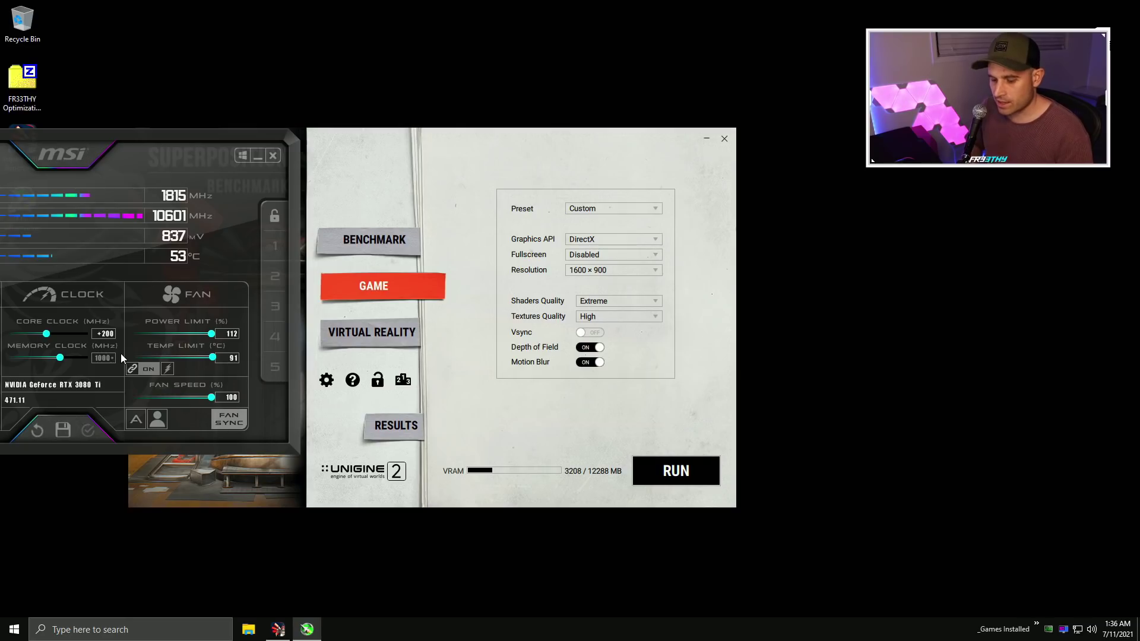
{"action": "type", "text": "1000"}
{"action": "key", "text": "Return"}
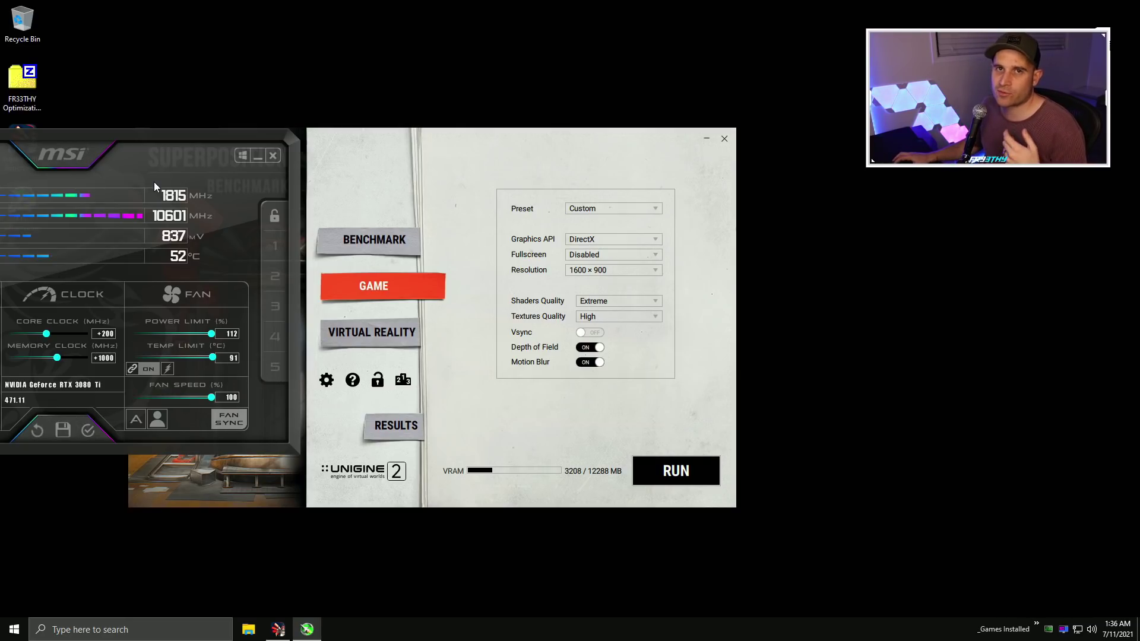
{"action": "left_click", "coordinate": [87, 431]}
Step: Relaunch the Superposition scene in game mode and switch it to cinematic mode
{"action": "left_click", "coordinate": [686, 472]}
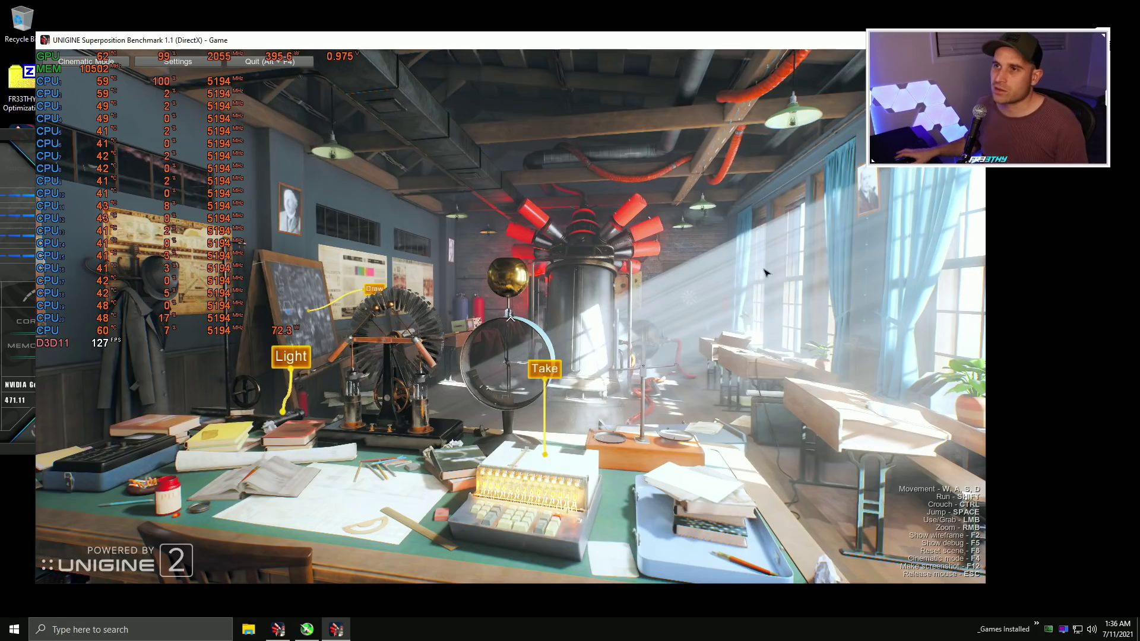
{"action": "key", "text": "s"}
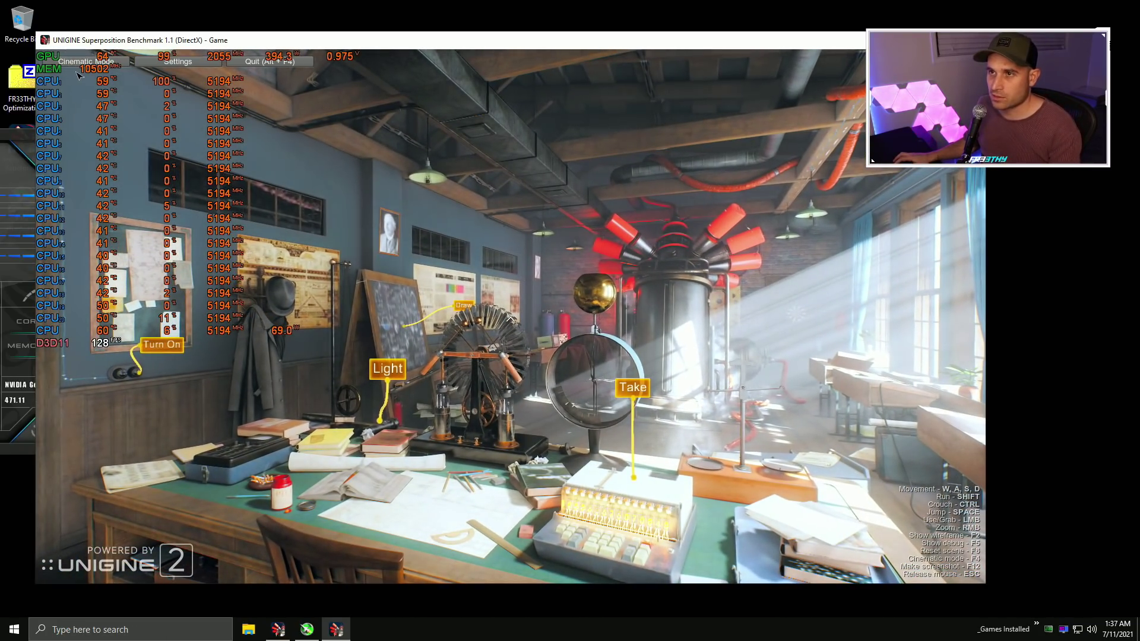
{"action": "left_click", "coordinate": [83, 61]}
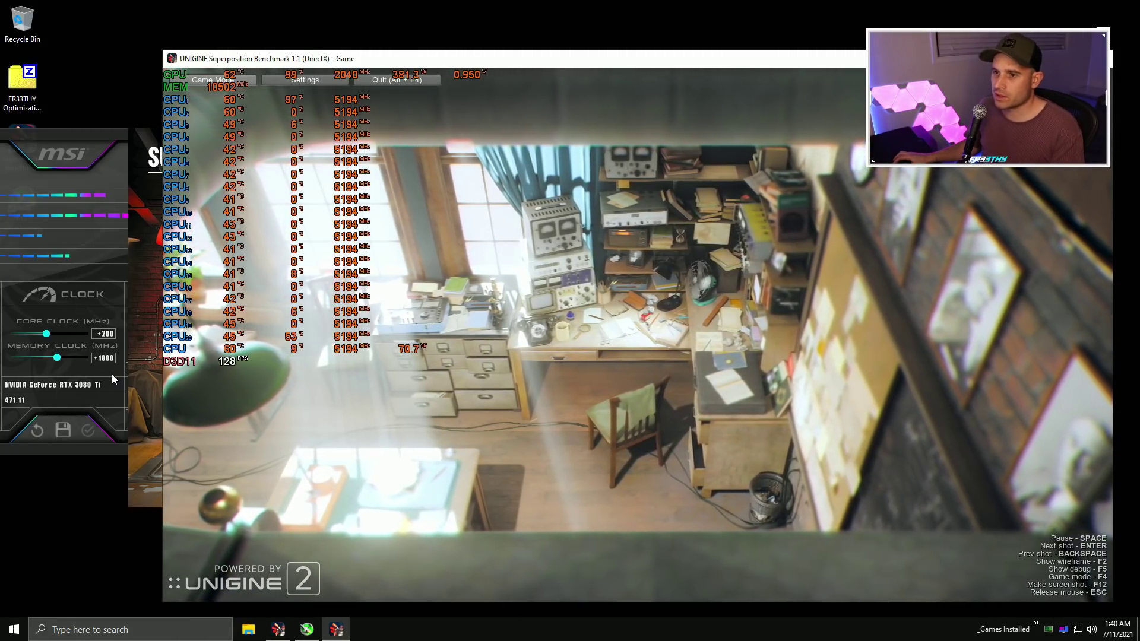
Step: Open GPU-Z with the "10 Check PCI Gen & Resizable Bar" shortcut from FR33THY Optimization Pack > 2 Graphics Optimizations on drive C and close the folder
{"action": "left_click", "coordinate": [249, 637]}
{"action": "double_click", "coordinate": [412, 371]}
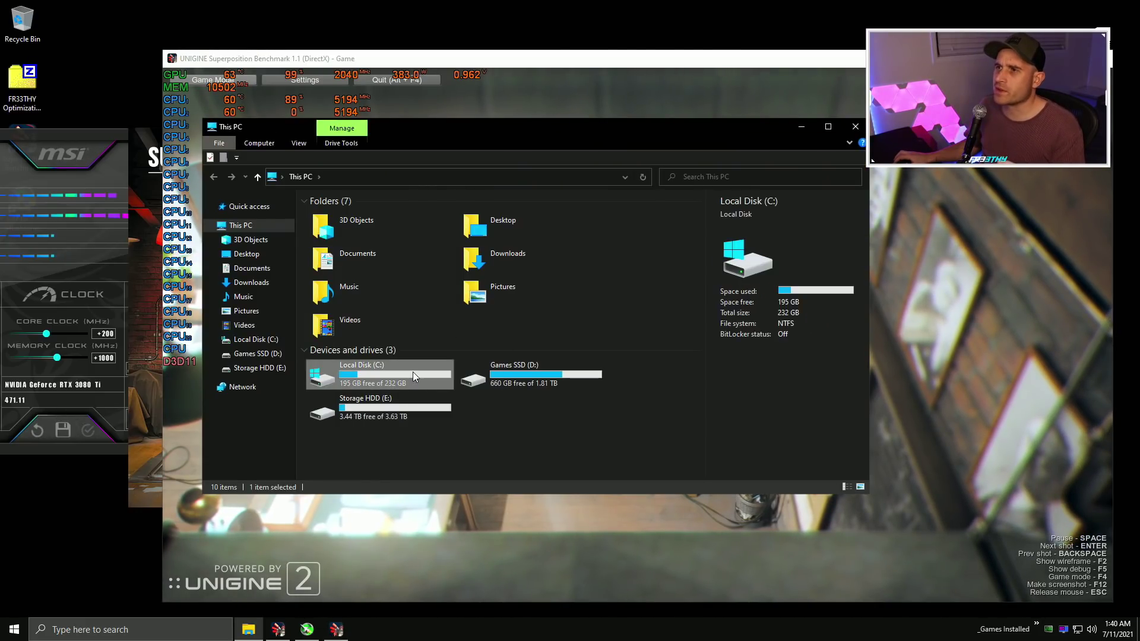
{"action": "double_click", "coordinate": [405, 216]}
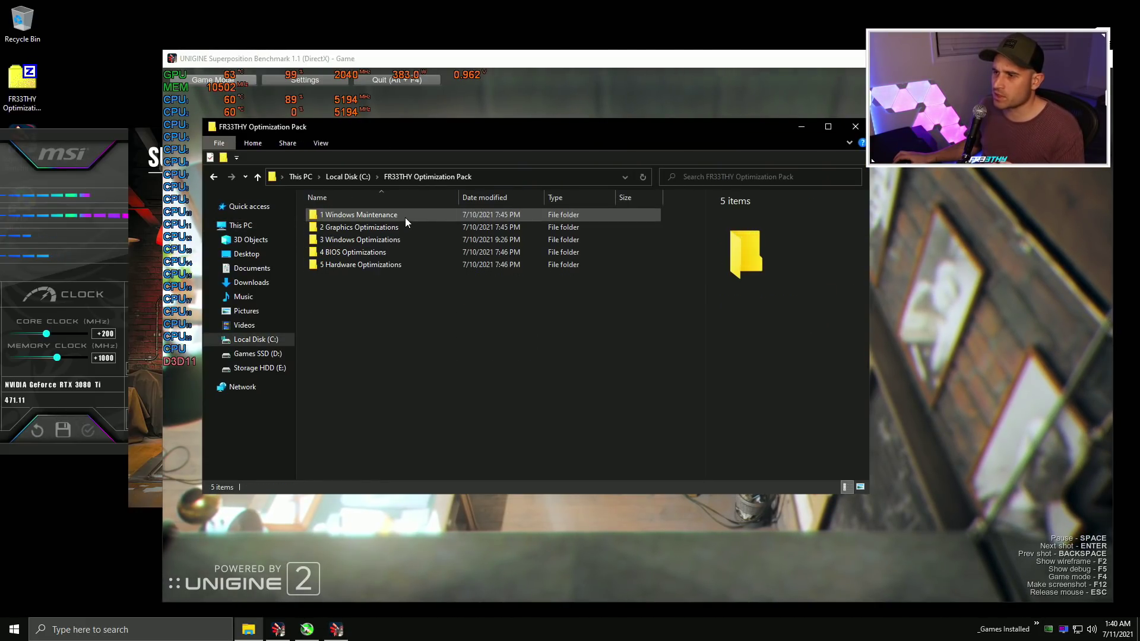
{"action": "double_click", "coordinate": [378, 227]}
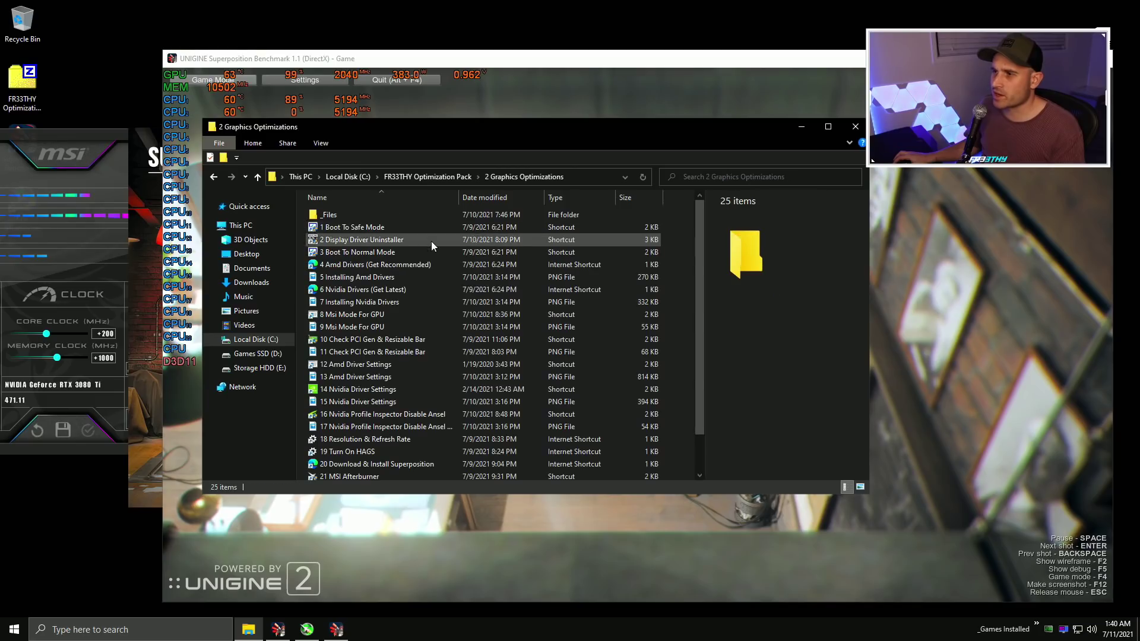
{"action": "left_click", "coordinate": [393, 340]}
{"action": "double_click", "coordinate": [408, 339]}
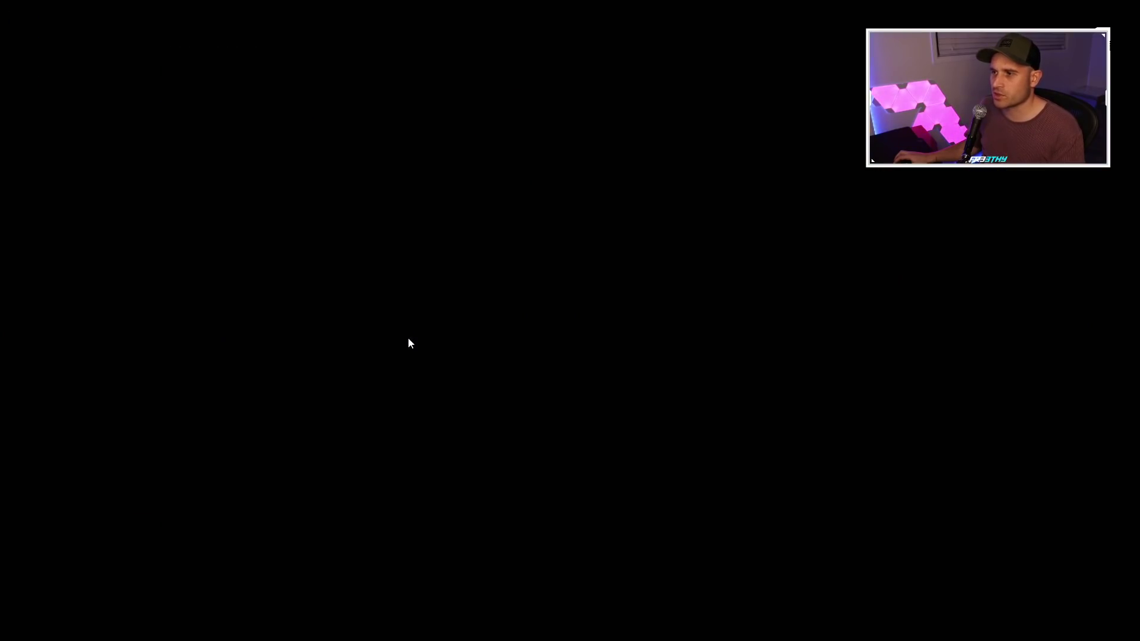
{"action": "left_click", "coordinate": [478, 394]}
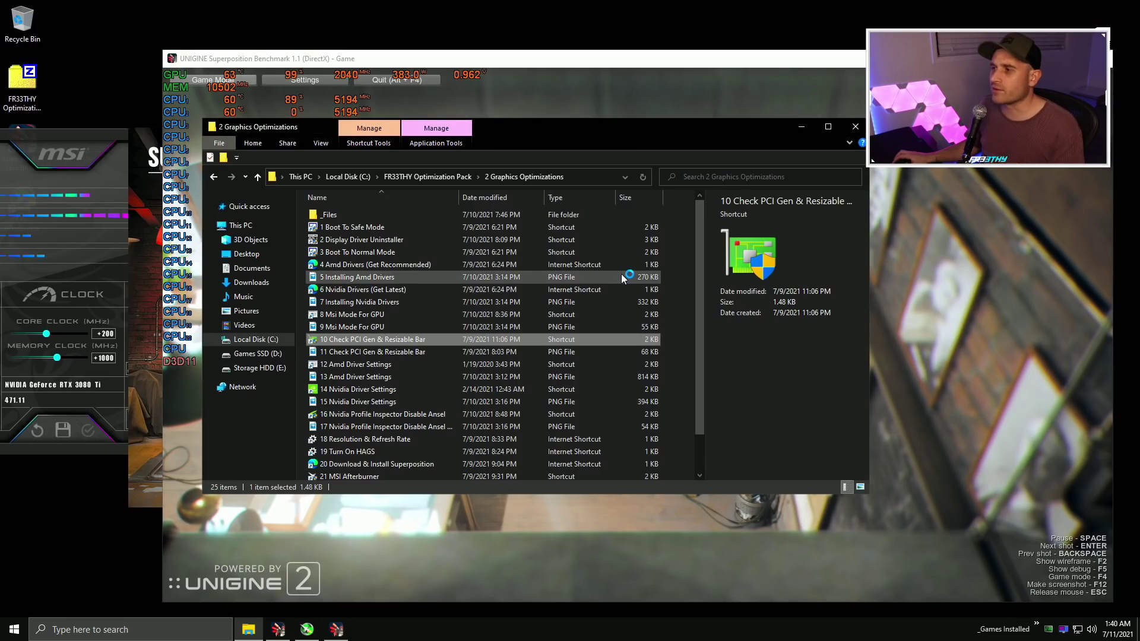
{"action": "left_click", "coordinate": [856, 127]}
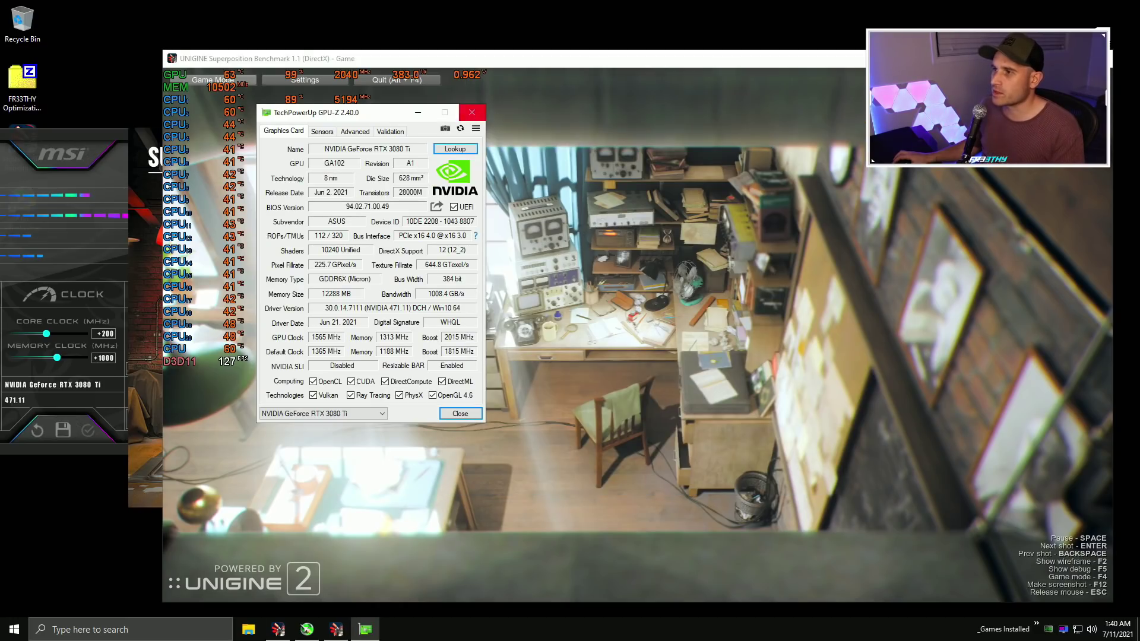
Step: Check the PCIe Resizable BAR status and its requirements in GPU-Z's advanced information
{"action": "left_click", "coordinate": [351, 132]}
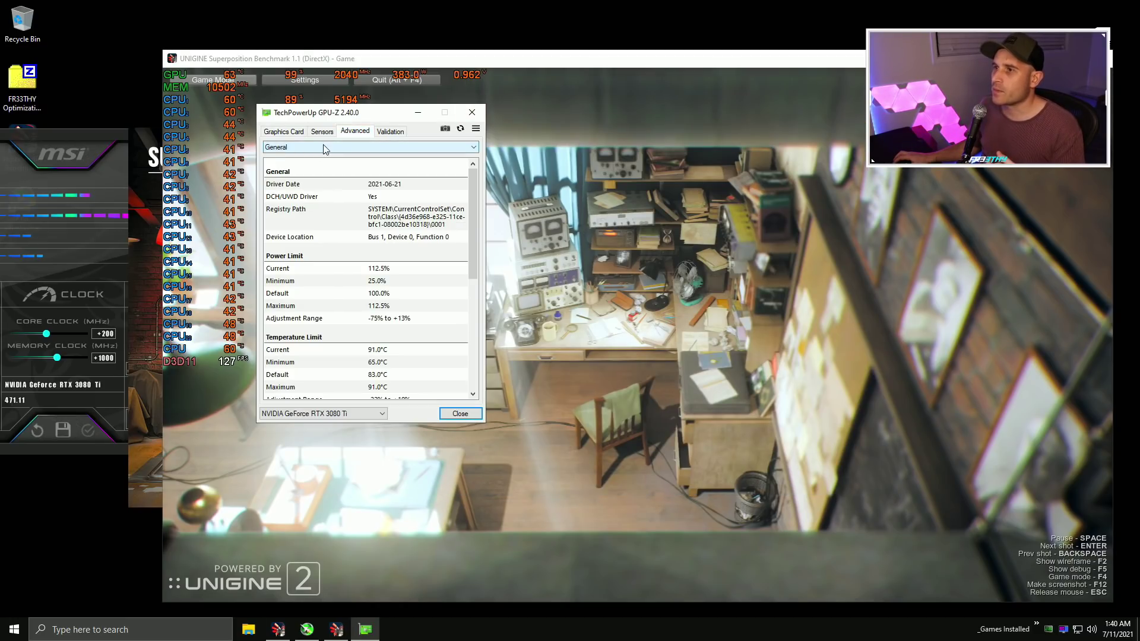
{"action": "left_click", "coordinate": [325, 149]}
{"action": "left_click", "coordinate": [331, 185]}
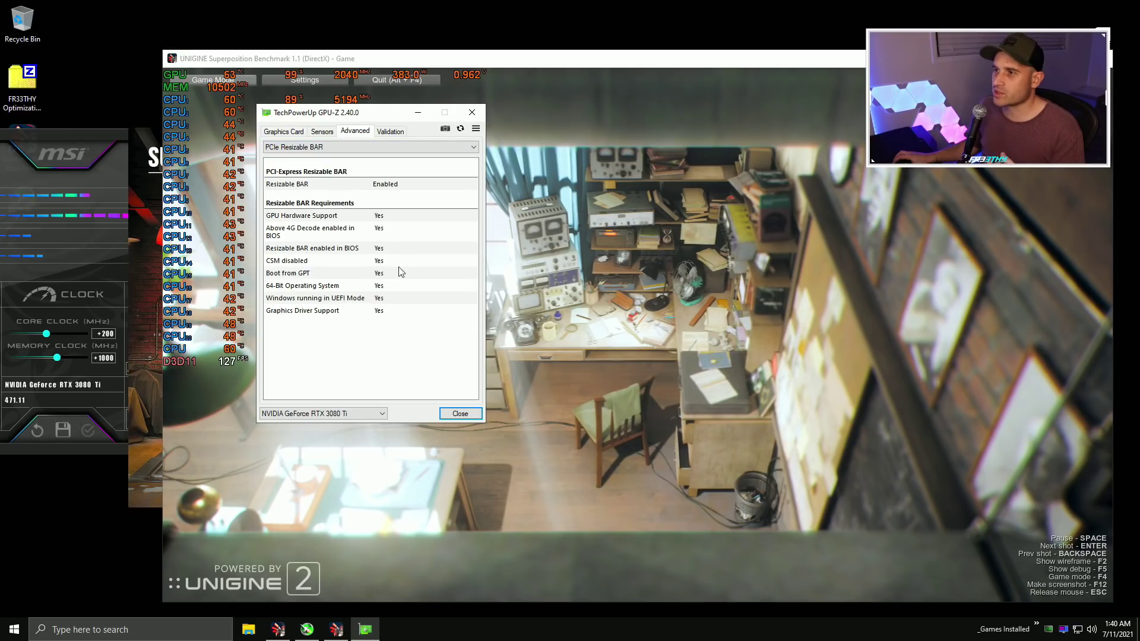
{"action": "left_click", "coordinate": [355, 148]}
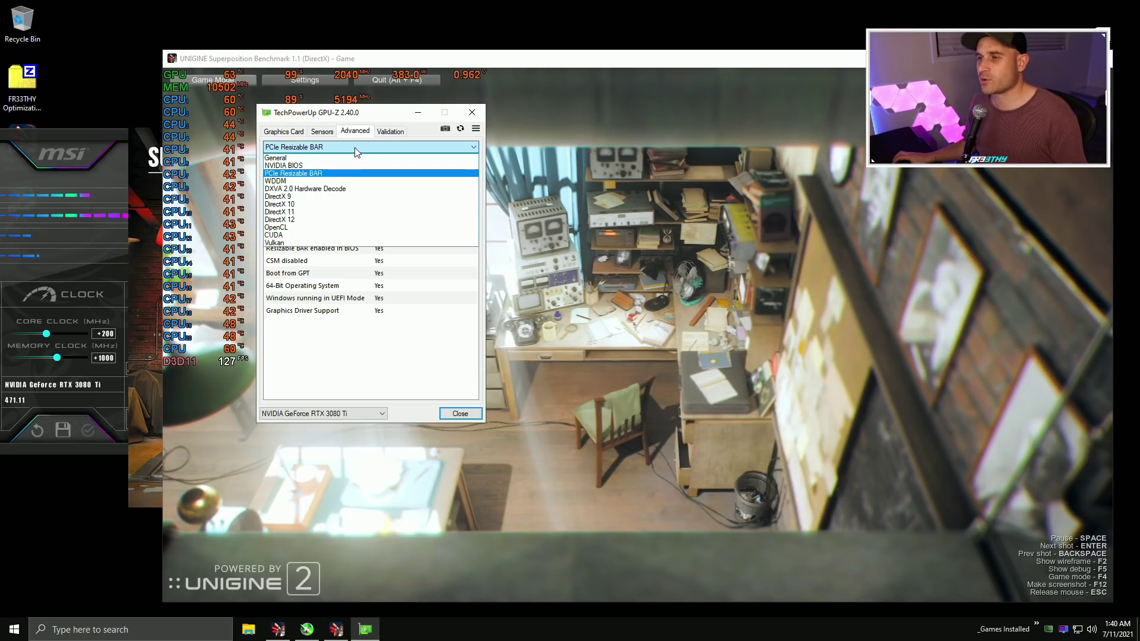
{"action": "left_click", "coordinate": [330, 146]}
Step: Show GPU-Z's sensor readings and arrange it with MSI Afterburner beside the Superposition scene to monitor the memory temperature
{"action": "left_click", "coordinate": [324, 132]}
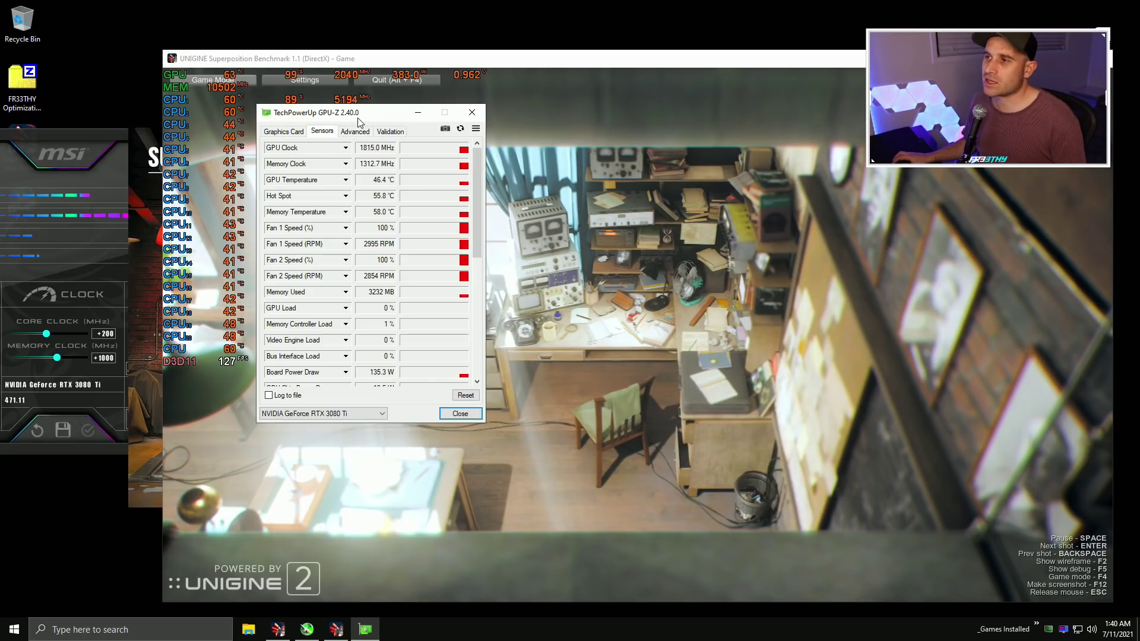
{"action": "left_click_drag", "start_coordinate": [89, 139], "coordinate": [102, 294]}
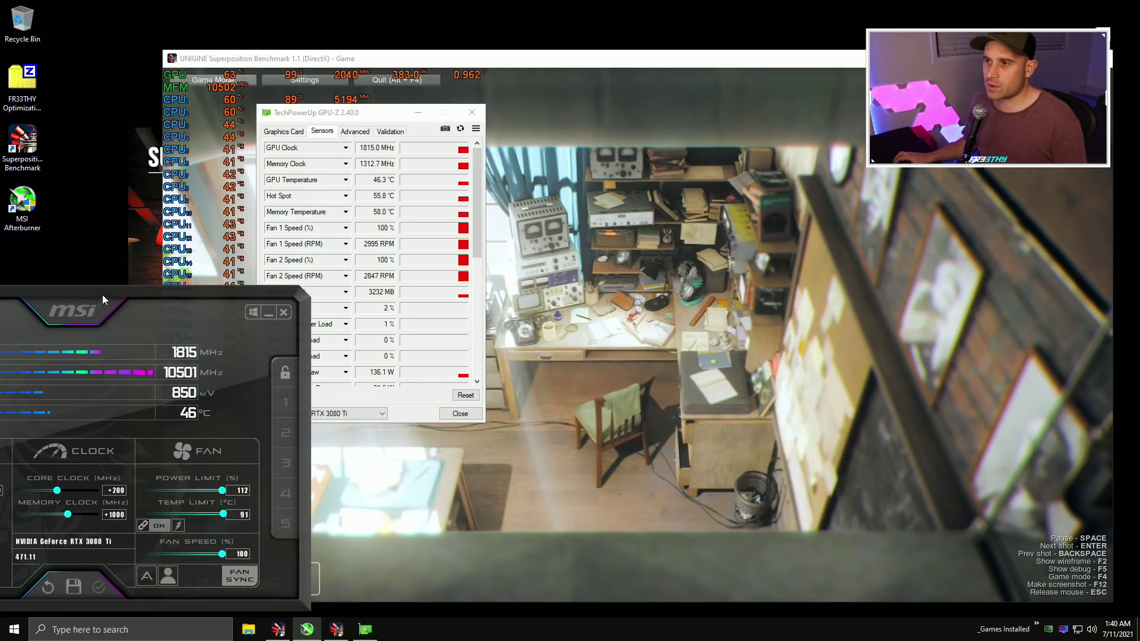
{"action": "left_click_drag", "start_coordinate": [197, 101], "coordinate": [116, 42]}
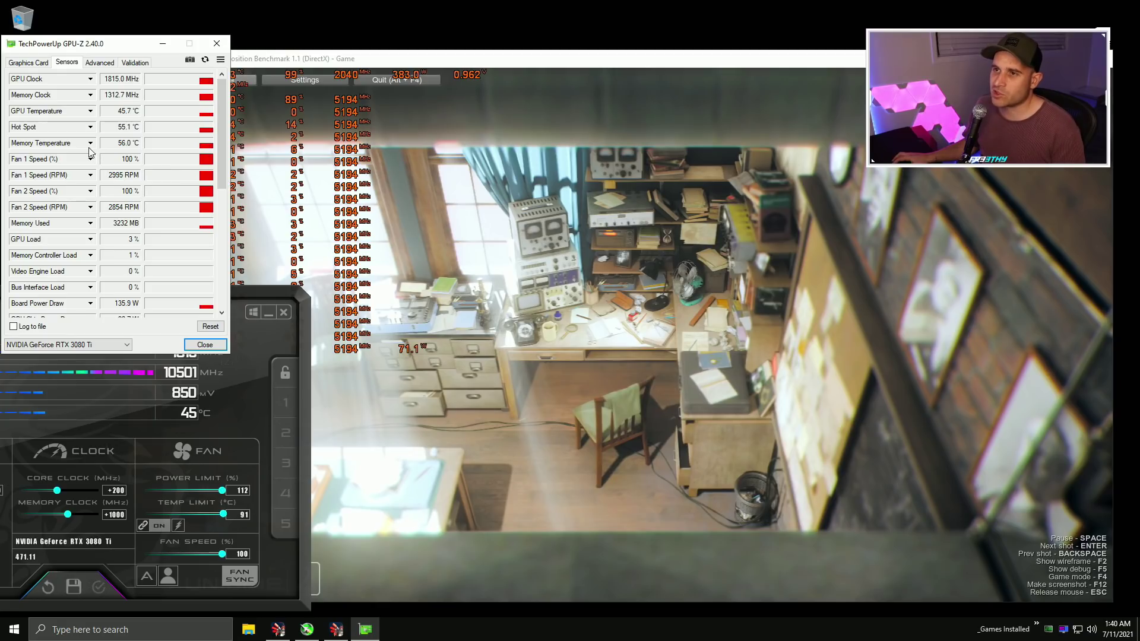
{"action": "mouse_move", "coordinate": [85, 151]}
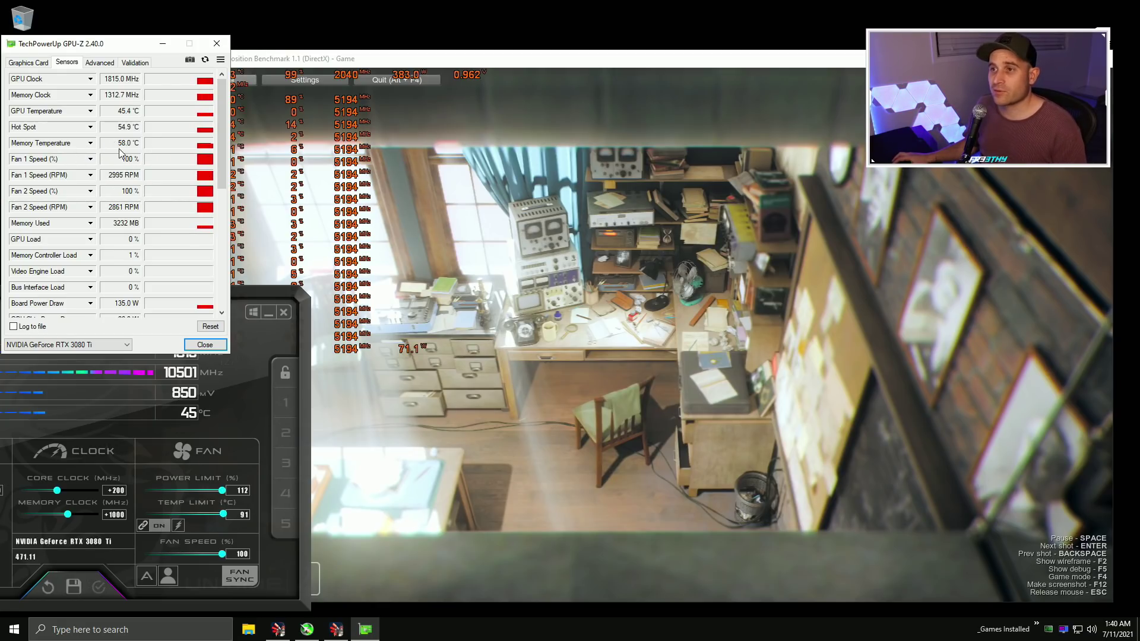
{"action": "left_click", "coordinate": [290, 63]}
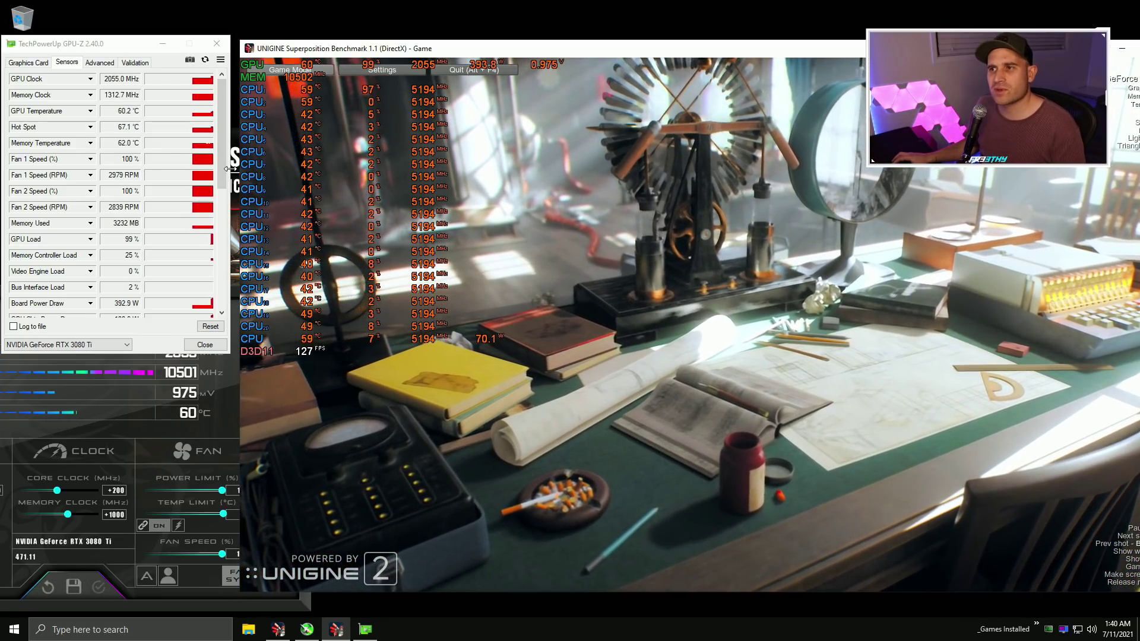
{"action": "mouse_move", "coordinate": [225, 173]}
{"action": "left_mouse_down"}
{"action": "mouse_move", "coordinate": [223, 299]}
{"action": "mouse_move", "coordinate": [223, 160]}
{"action": "left_mouse_up"}
Step: Bring MSI Afterburner forward beside GPU-Z, examine the voltage/frequency curve in the curve editor and close the editor
{"action": "key", "text": "alt+Tab"}
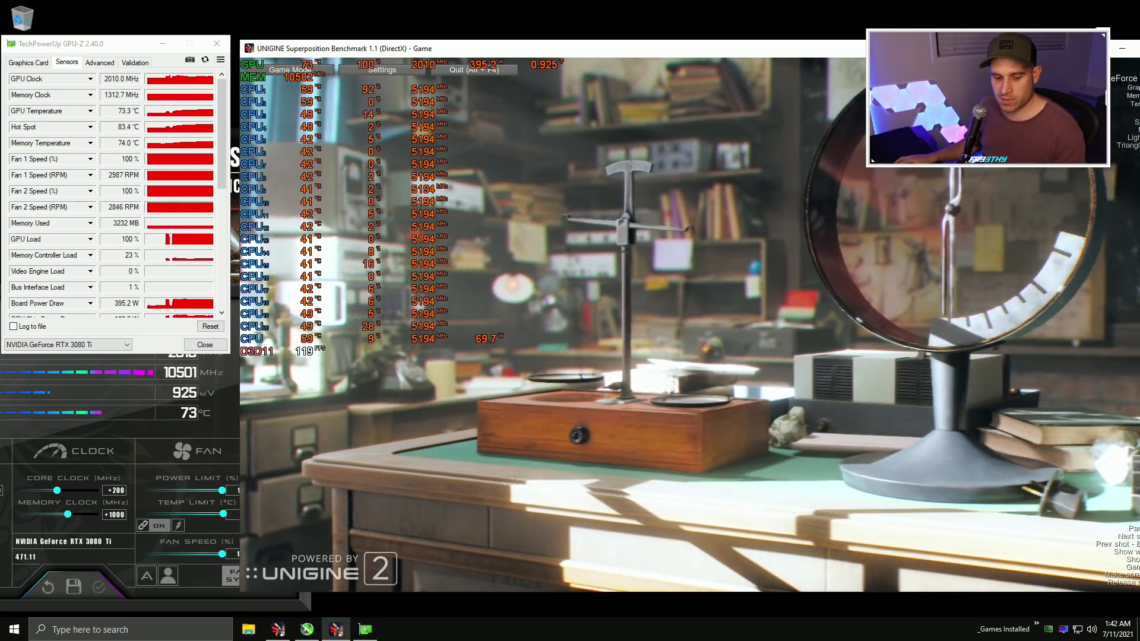
{"action": "key", "text": "alt+Tab+Tab"}
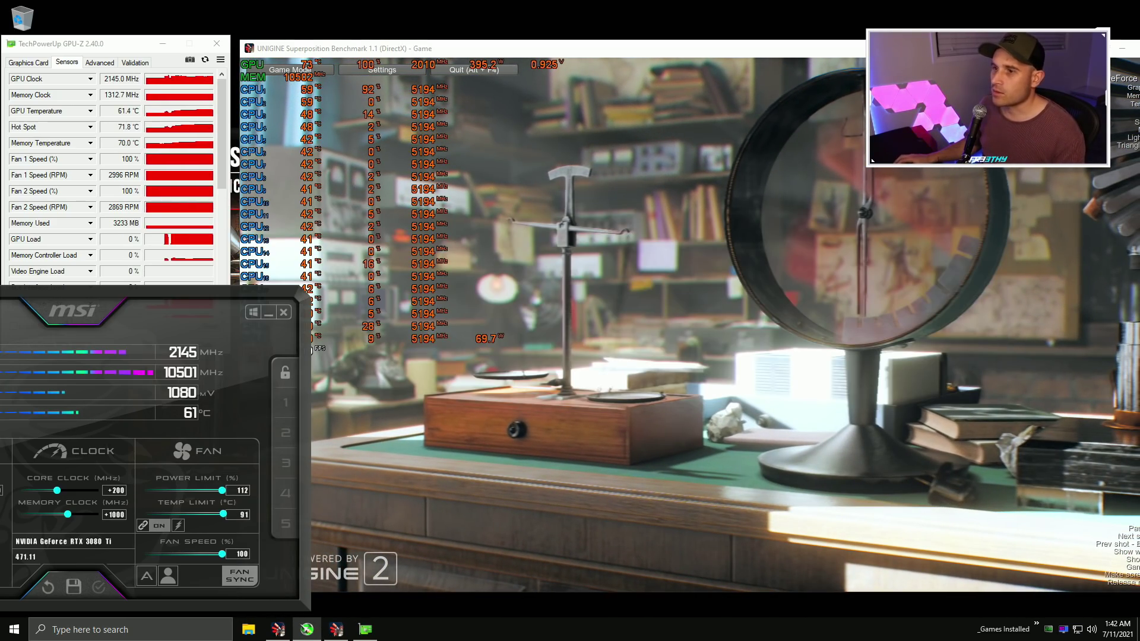
{"action": "left_click_drag", "start_coordinate": [204, 290], "coordinate": [619, 141]}
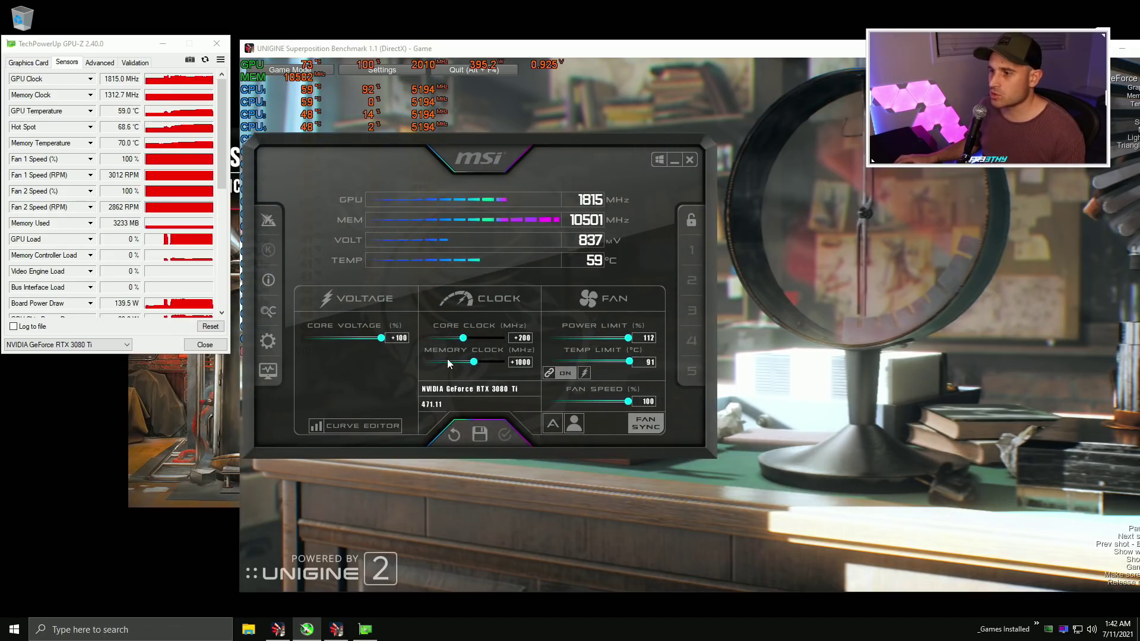
{"action": "left_click", "coordinate": [376, 426]}
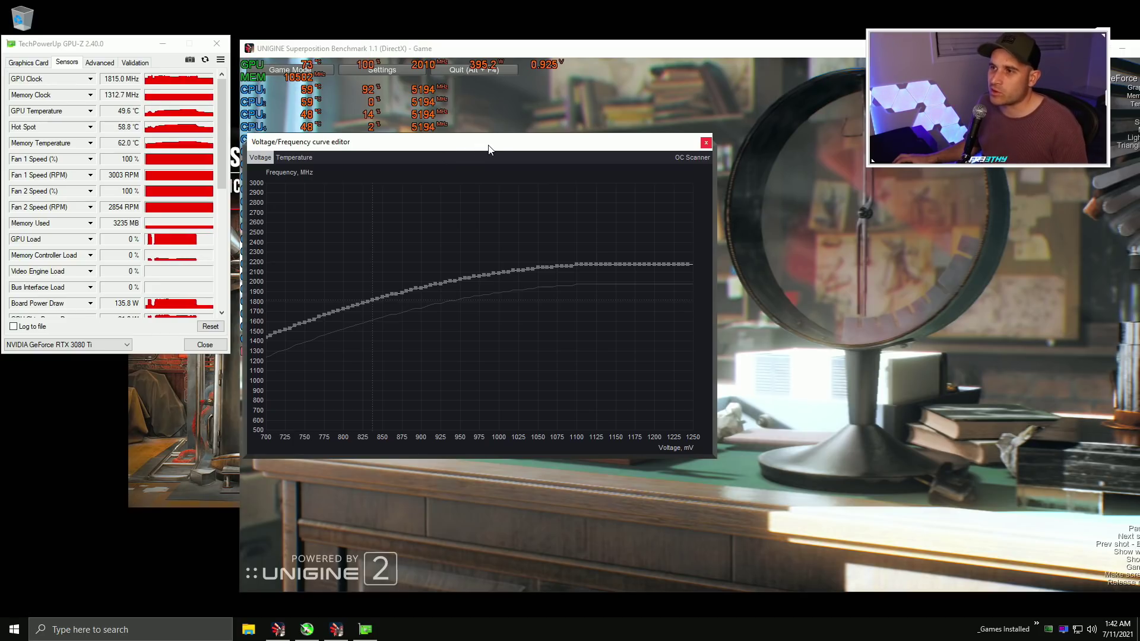
{"action": "left_click", "coordinate": [705, 143]}
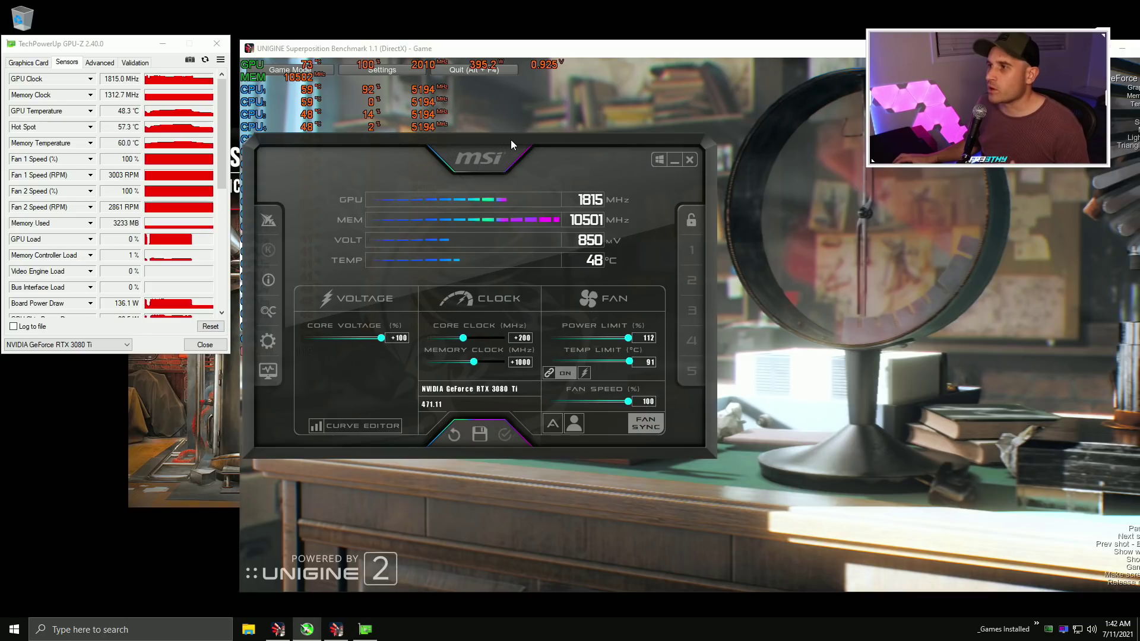
Step: Move MSI Afterburner back beneath GPU-Z for the extended Superposition stability test, and quit the scene when the test is done
{"action": "left_click_drag", "start_coordinate": [510, 140], "coordinate": [67, 300]}
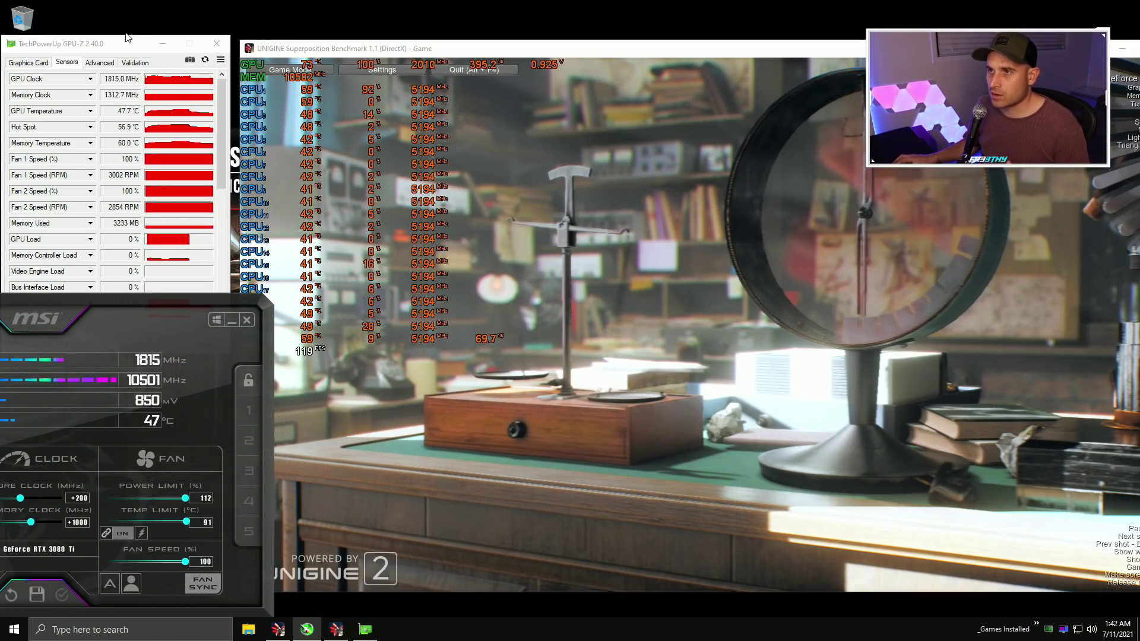
{"action": "left_click", "coordinate": [68, 288]}
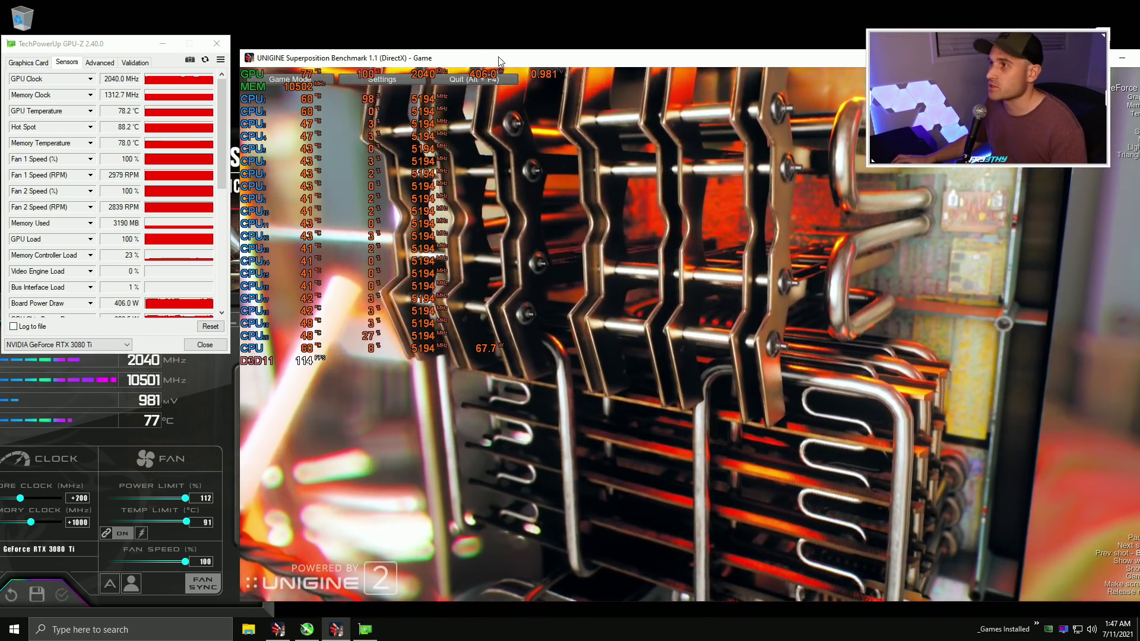
{"action": "left_click_drag", "start_coordinate": [504, 65], "coordinate": [323, 60]}
{"action": "key", "text": "alt+F4"}
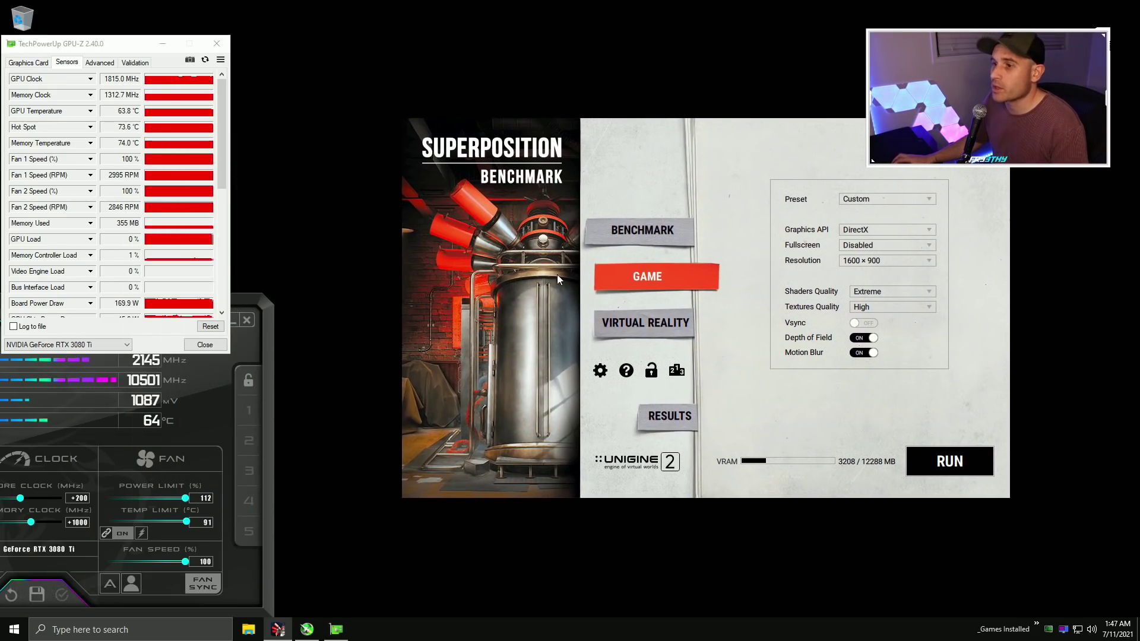
Step: Bring the whole MSI Afterburner window into view and save the current overclock settings to profile slot 1
{"action": "left_click", "coordinate": [273, 386]}
{"action": "left_click_drag", "start_coordinate": [152, 304], "coordinate": [511, 150]}
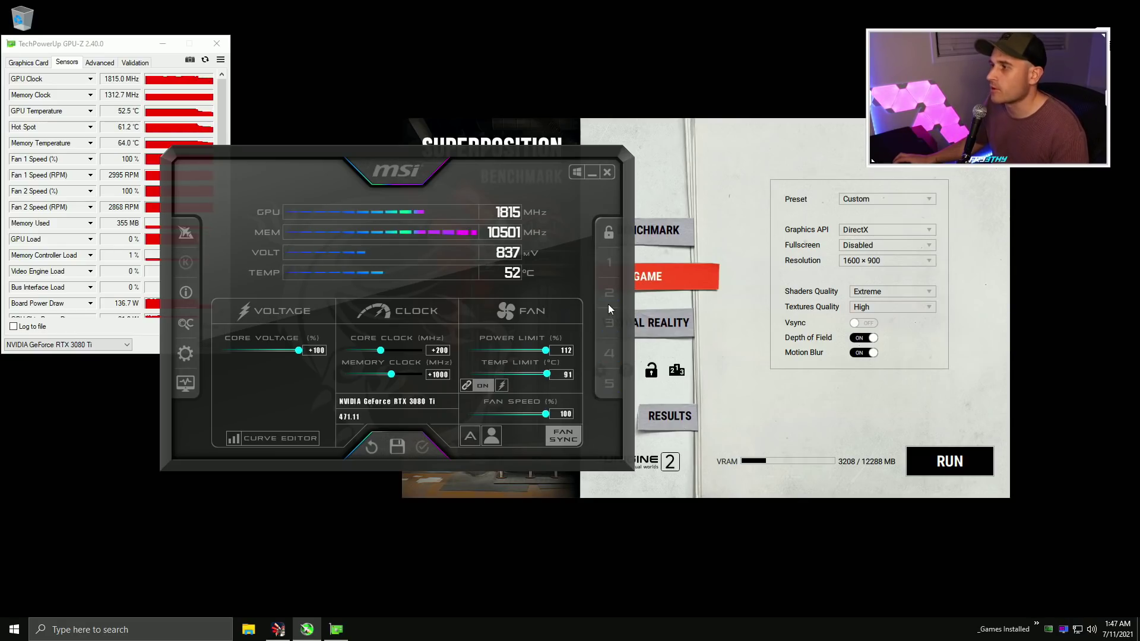
{"action": "left_click", "coordinate": [614, 265]}
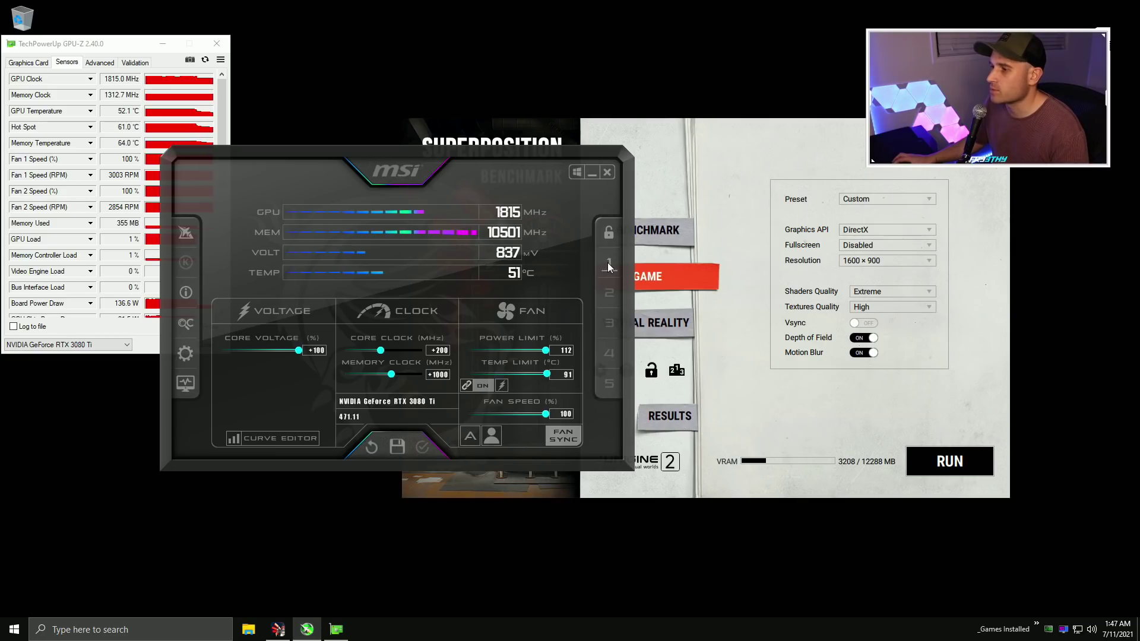
Step: Verify profile 1 by reloading it after a reset to defaults, and enable applying the overclock at Windows startup
{"action": "left_click", "coordinate": [368, 451]}
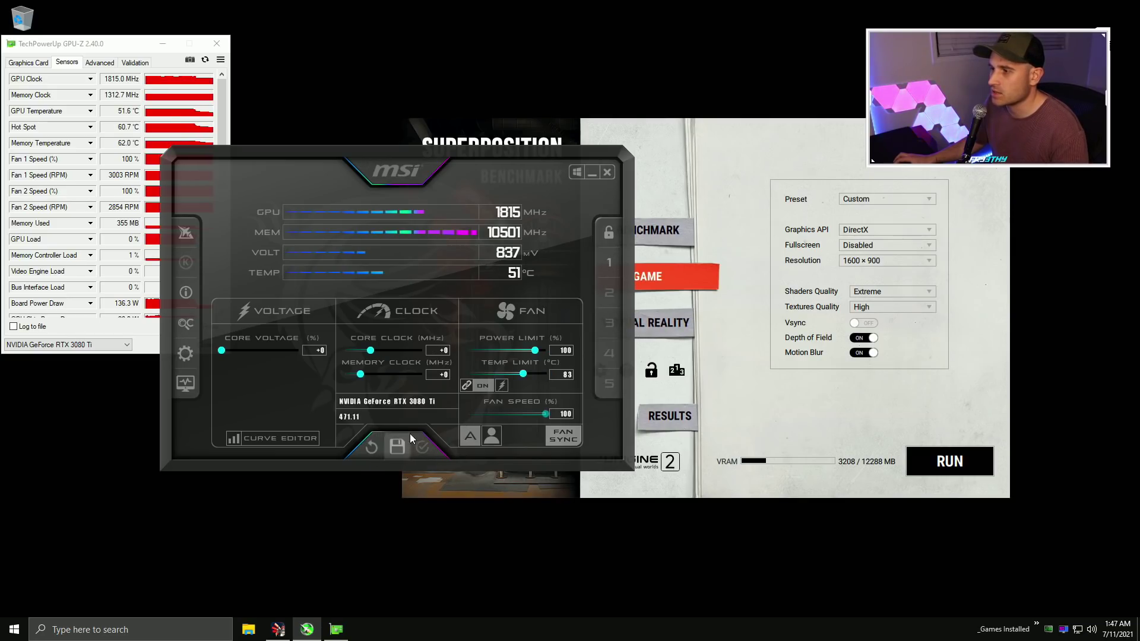
{"action": "left_click", "coordinate": [608, 269]}
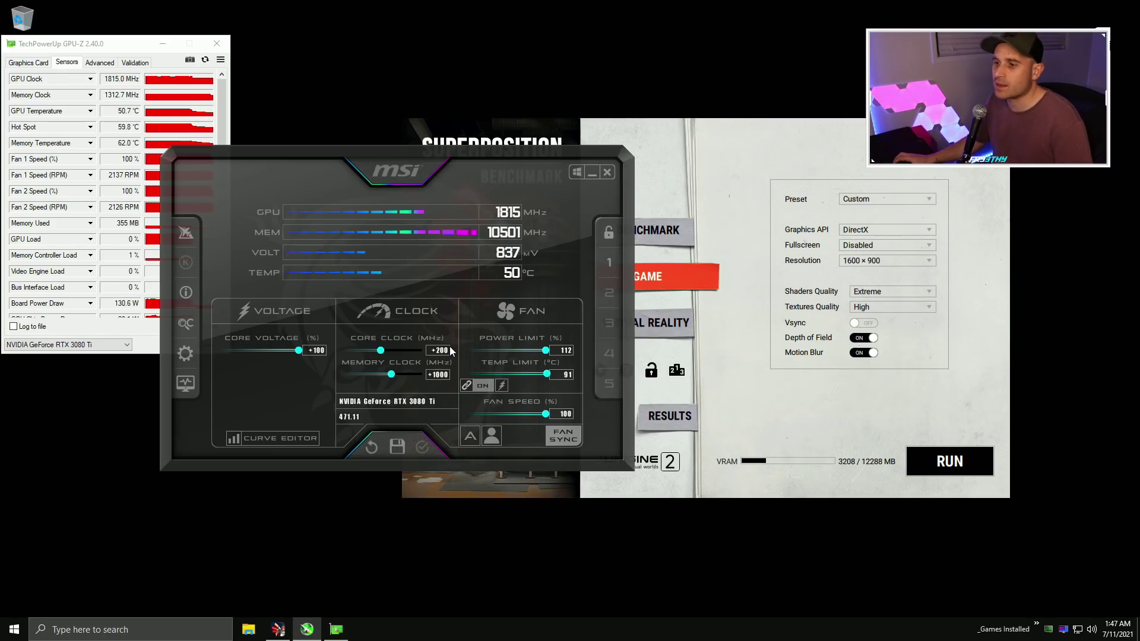
{"action": "left_click", "coordinate": [578, 173]}
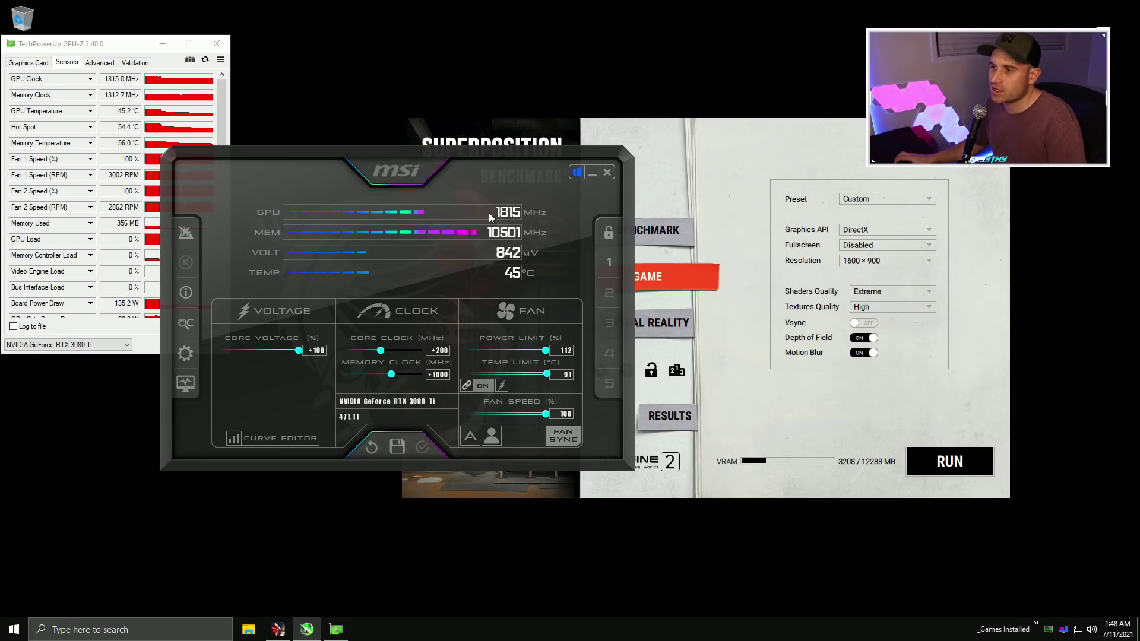
Step: Close MSI Afterburner and open Task Scheduler by running taskschd.msc
{"action": "left_click_drag", "start_coordinate": [412, 152], "coordinate": [497, 175]}
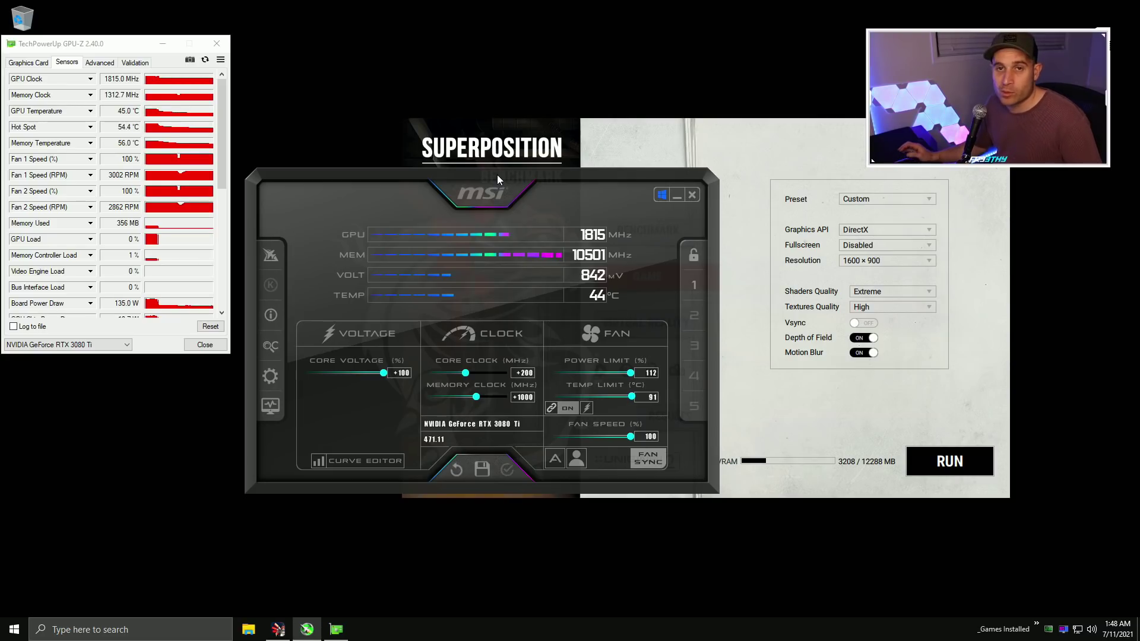
{"action": "left_click", "coordinate": [692, 195]}
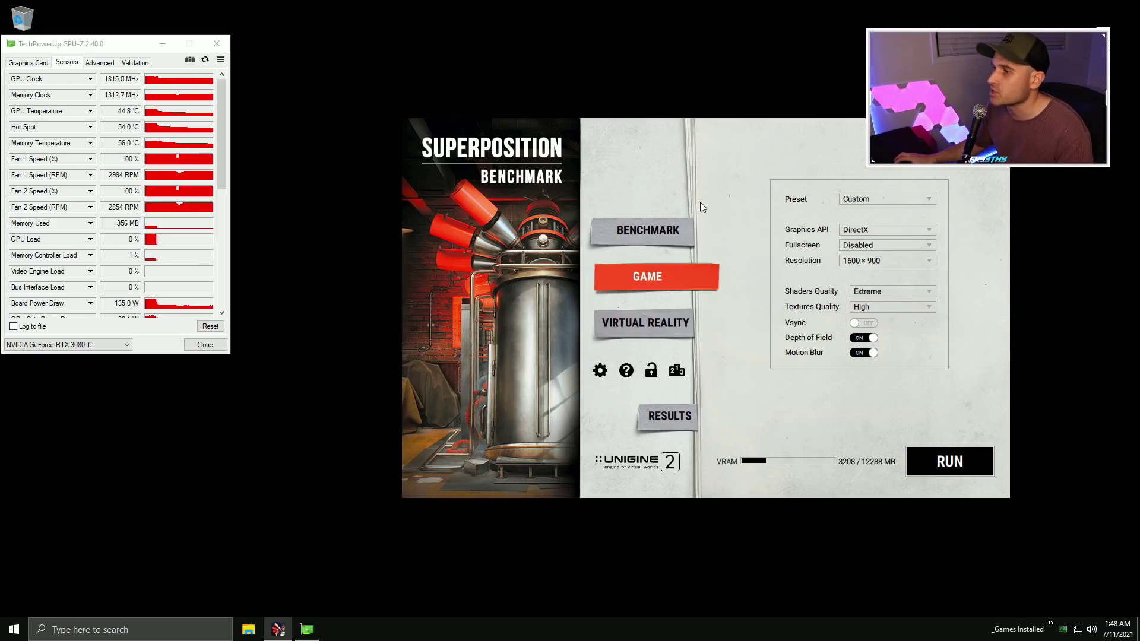
{"action": "key", "text": "super+r"}
{"action": "type", "text": "t"}
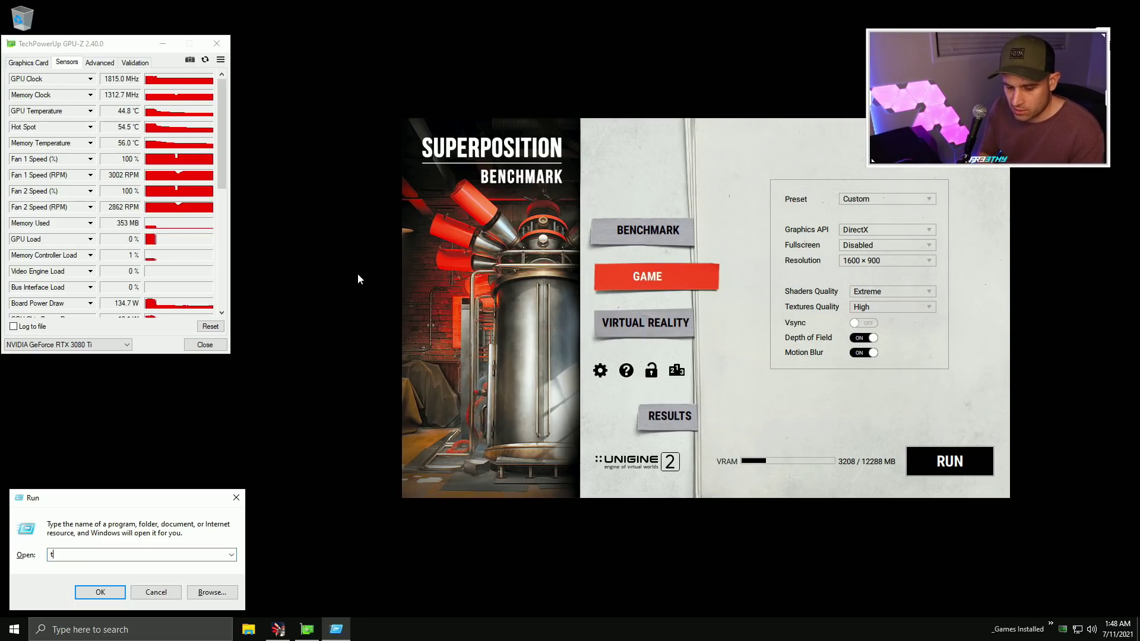
{"action": "type", "text": "askschd.msc"}
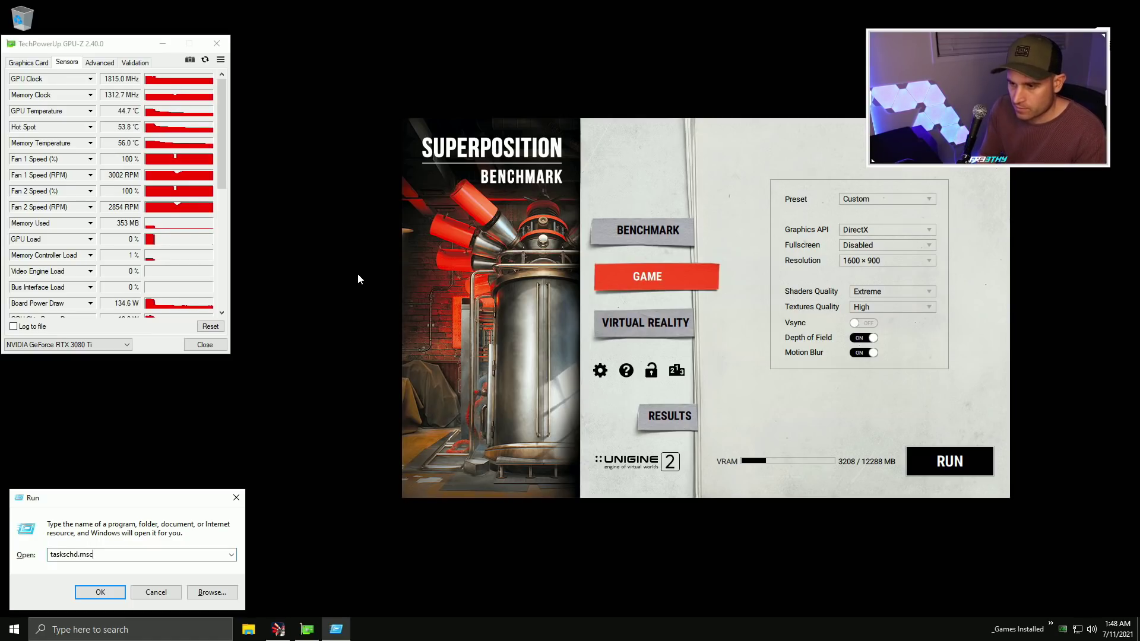
{"action": "key", "text": "Return"}
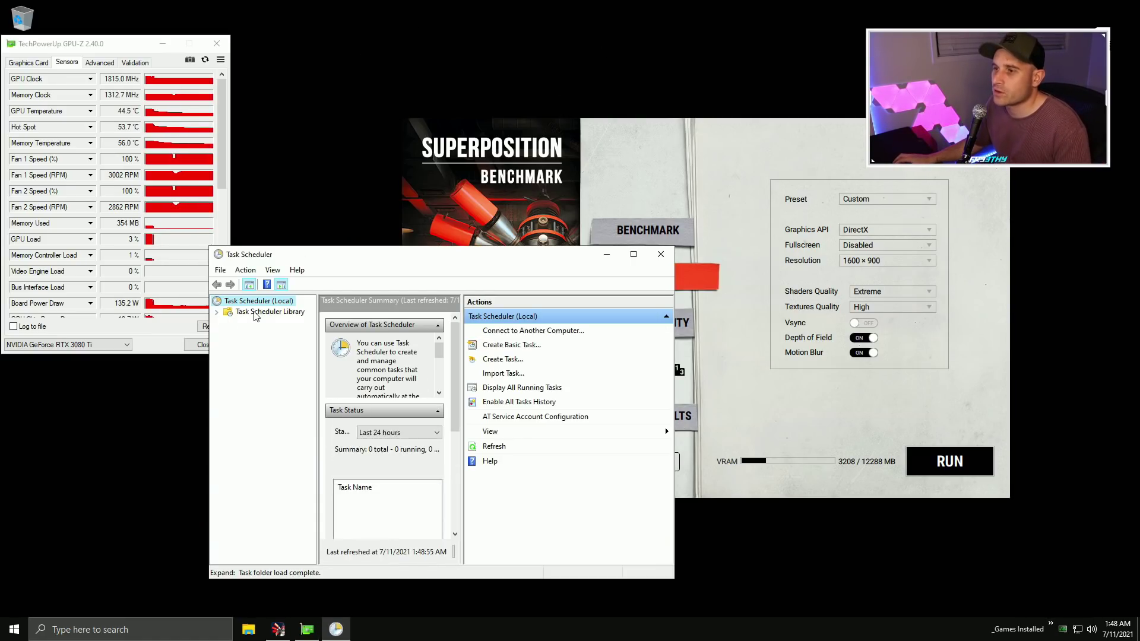
Step: Check the MSIAfterburner startup task in a widened view of the Task Scheduler Library, and close Task Scheduler
{"action": "left_click", "coordinate": [261, 312]}
{"action": "left_click_drag", "start_coordinate": [392, 255], "coordinate": [321, 221]}
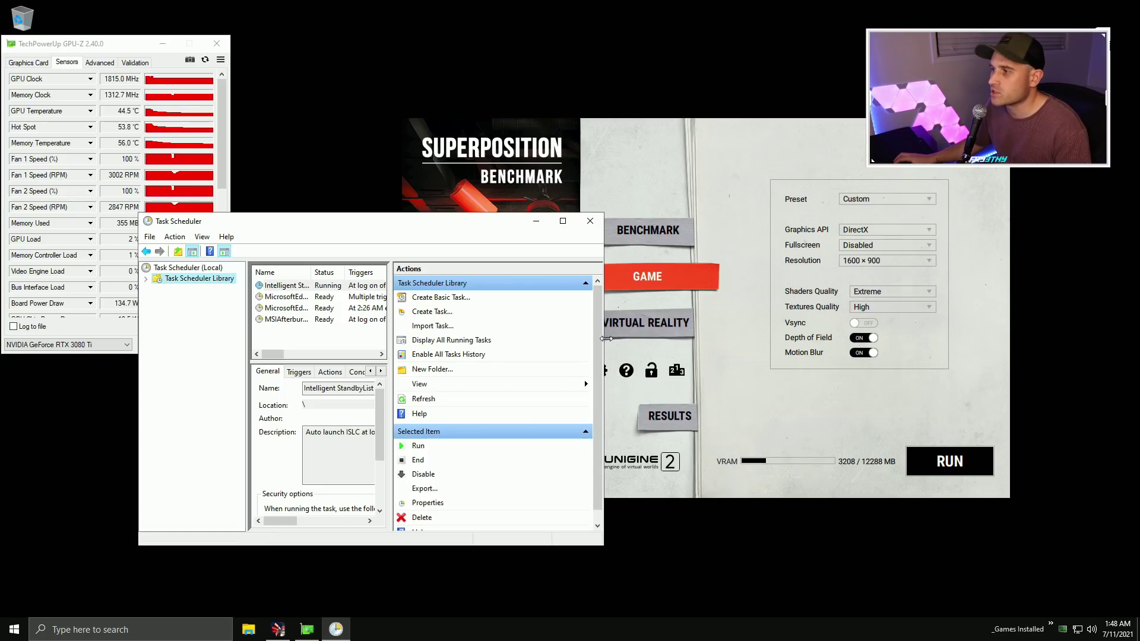
{"action": "left_click_drag", "start_coordinate": [606, 339], "coordinate": [811, 339]}
{"action": "left_click", "coordinate": [307, 319]}
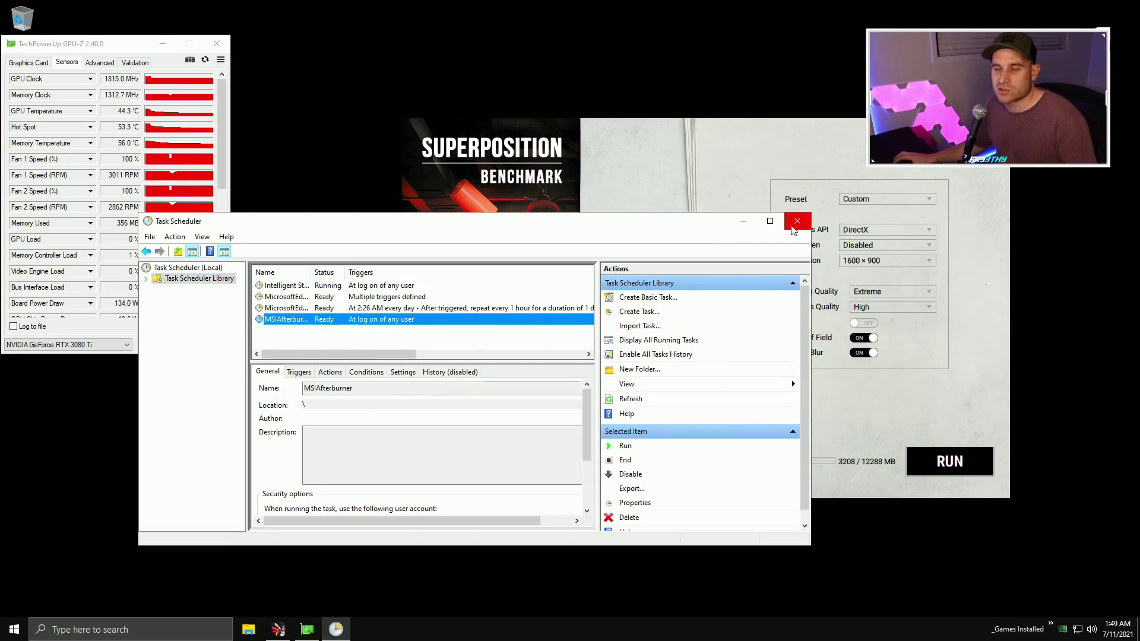
{"action": "left_click", "coordinate": [797, 222]}
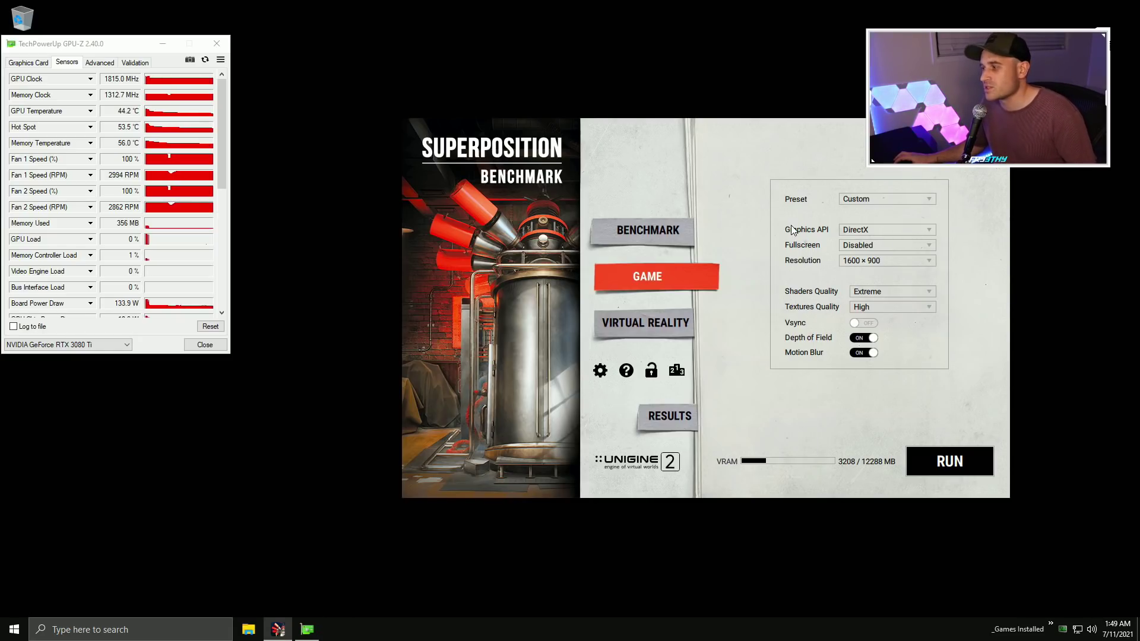
Step: Move GPU-Z off the desktop shortcuts, reopen MSI Afterburner with elevated permission to check the applied overclock, and close it again
{"action": "left_click_drag", "start_coordinate": [141, 47], "coordinate": [272, 47]}
{"action": "double_click", "coordinate": [22, 191]}
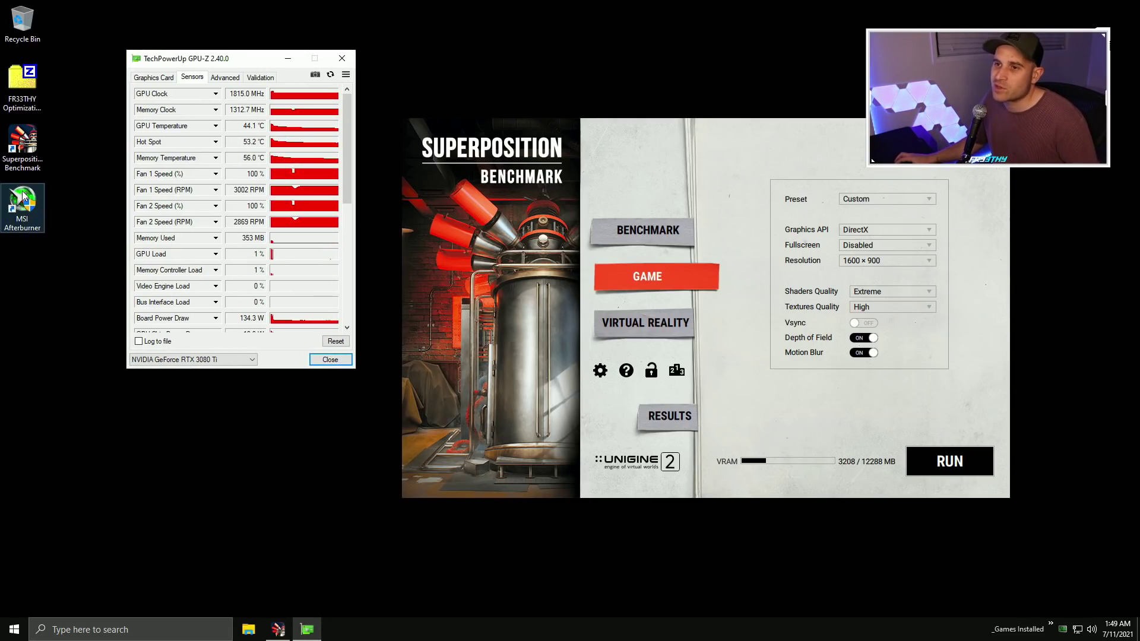
{"action": "left_click", "coordinate": [482, 404]}
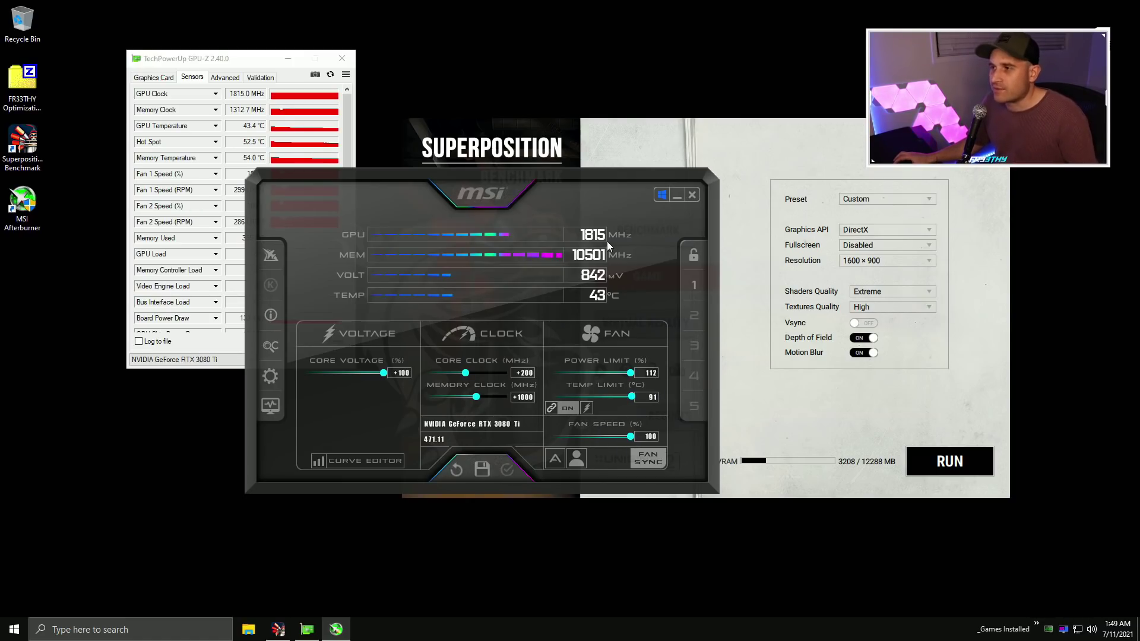
{"action": "left_click", "coordinate": [693, 196]}
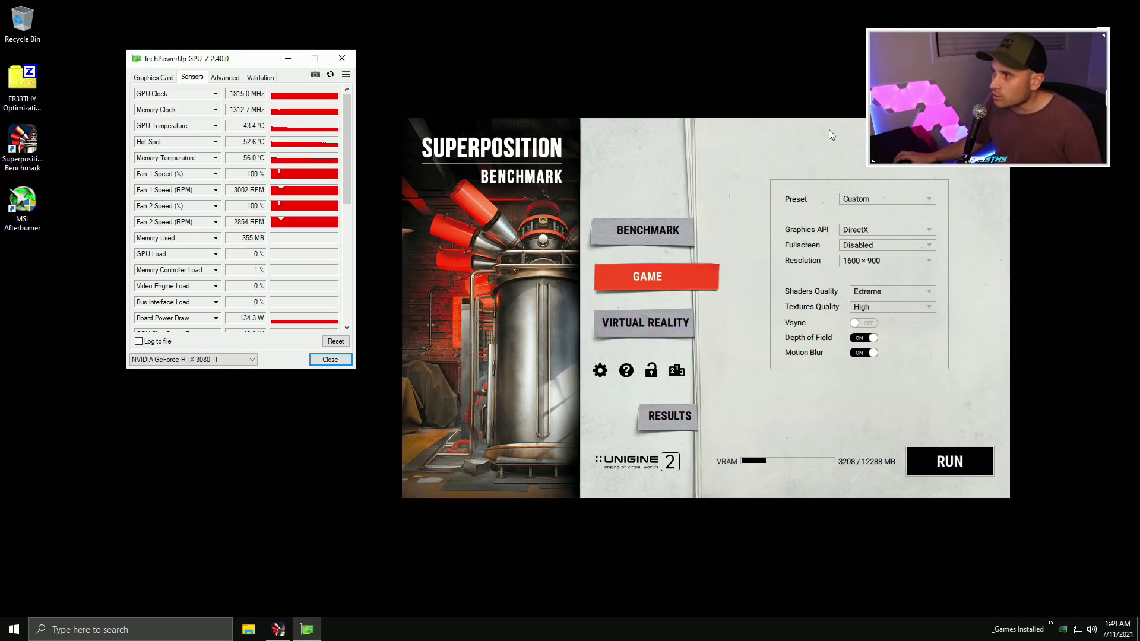
Step: Close Superposition and GPU-Z, and bring up the Windows shut down and restart options
{"action": "key", "text": "alt+F4"}
{"action": "left_click", "coordinate": [342, 58]}
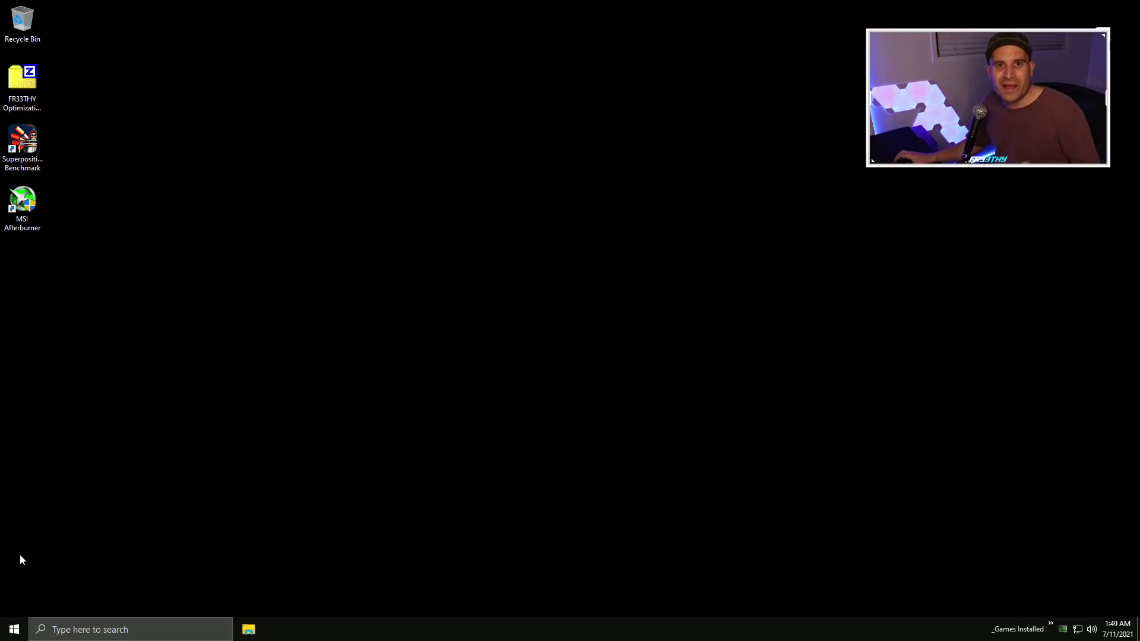
{"action": "right_click", "coordinate": [8, 628]}
{"action": "mouse_move", "coordinate": [66, 600]}
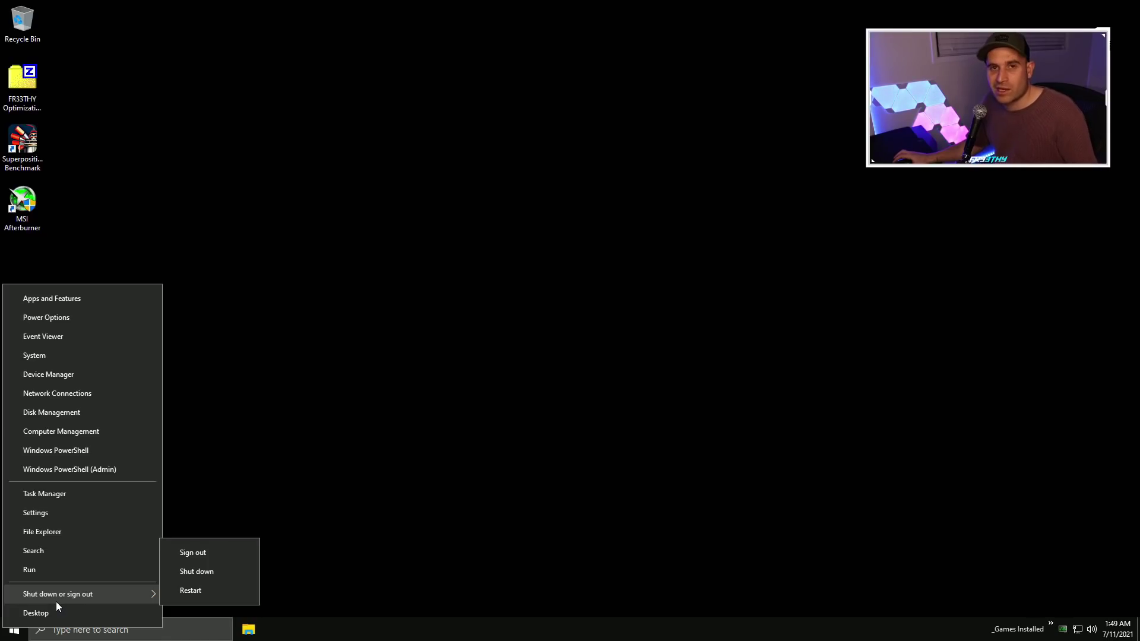
{"action": "left_click", "coordinate": [57, 612]}
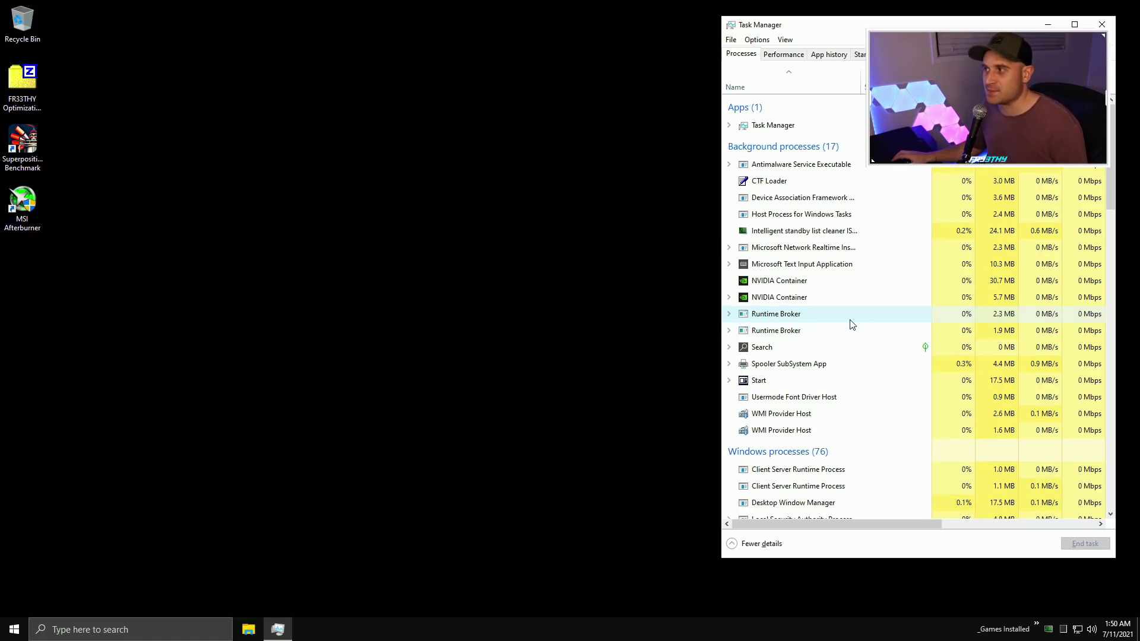
Step: Check the background processes in Task Manager, close it, and launch MSI Afterburner but decline its permission prompt
{"action": "scroll", "coordinate": [860, 356], "scroll_direction": "down", "scroll_amount": 1}
{"action": "scroll", "coordinate": [871, 387], "scroll_direction": "up", "scroll_amount": 1}
{"action": "left_click", "coordinate": [1102, 24]}
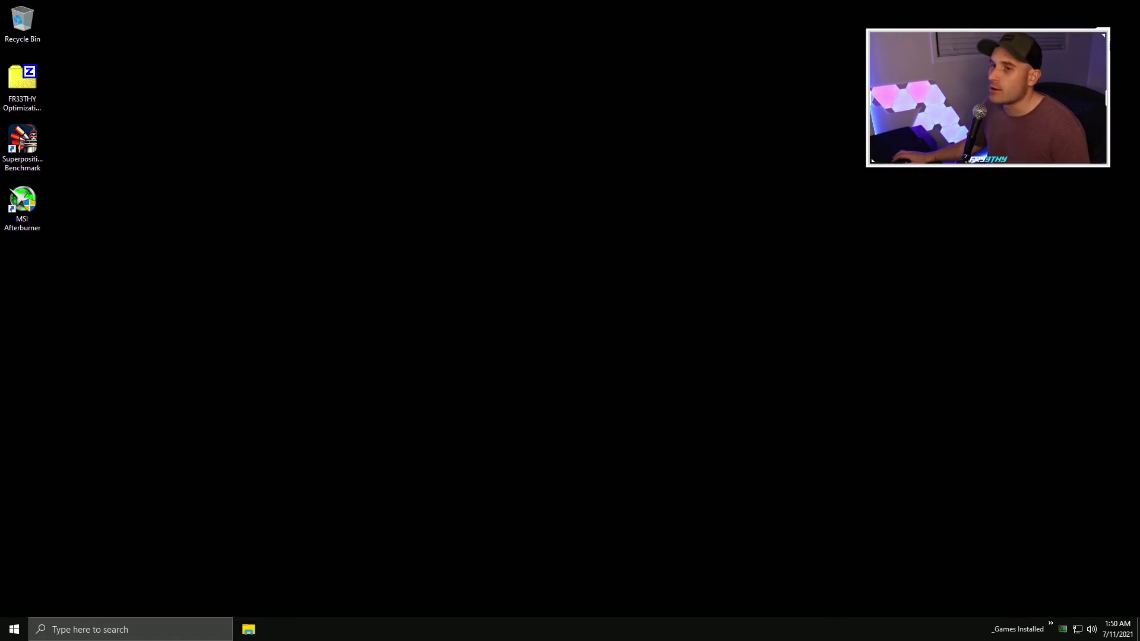
{"action": "double_click", "coordinate": [26, 199]}
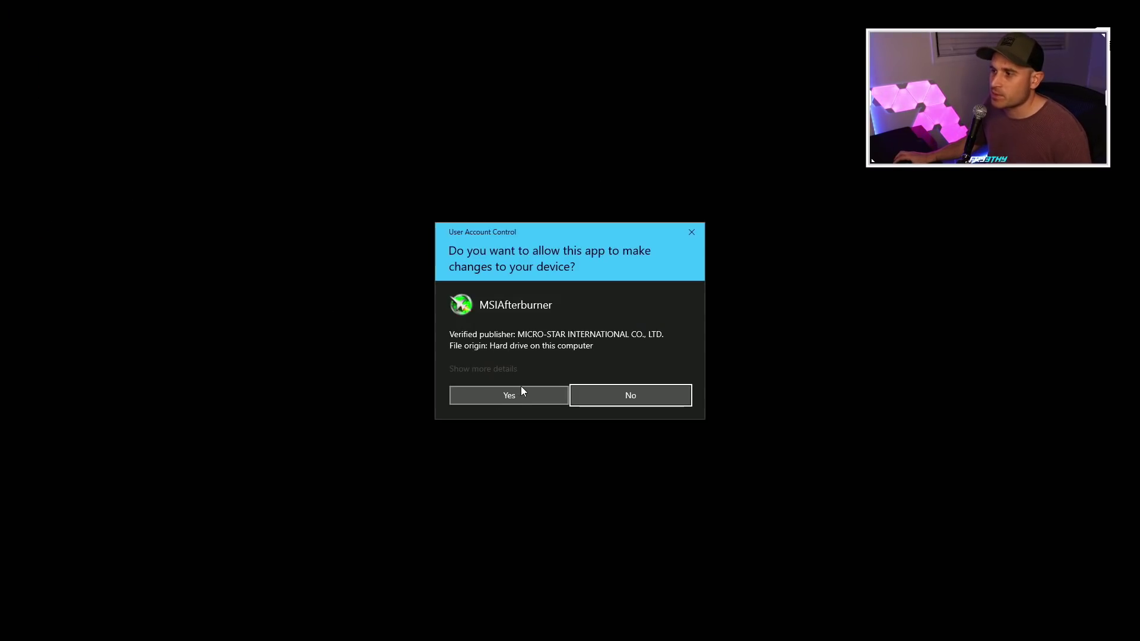
{"action": "left_click", "coordinate": [641, 395]}
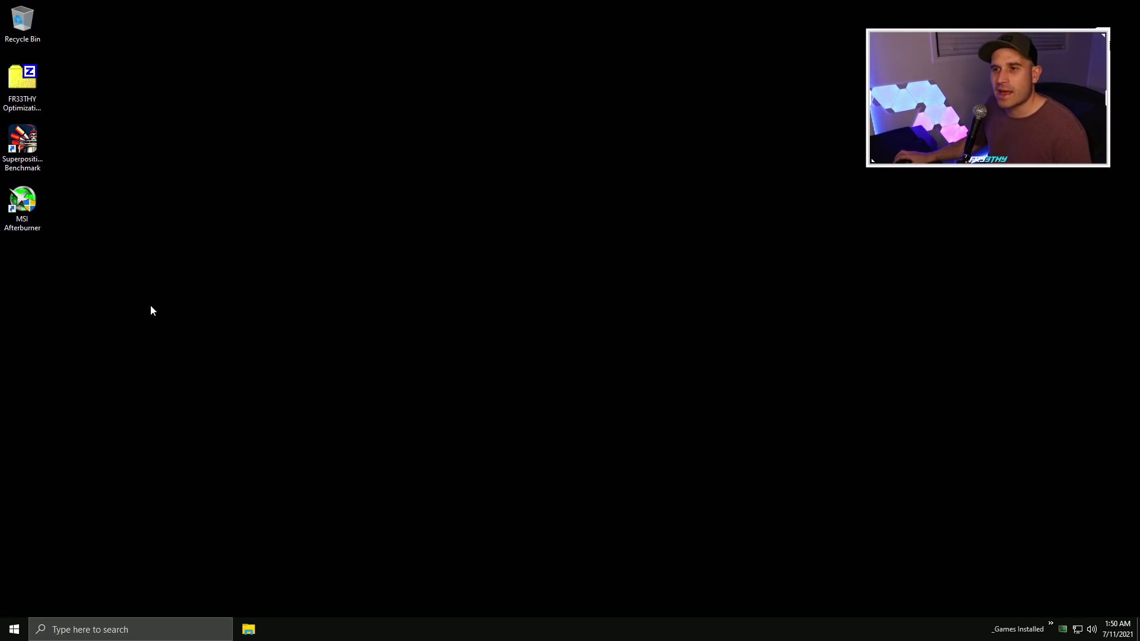
Step: Launch Superposition and run the performance benchmark with the 8K Optimized preset
{"action": "left_click", "coordinate": [20, 152]}
{"action": "double_click", "coordinate": [19, 152]}
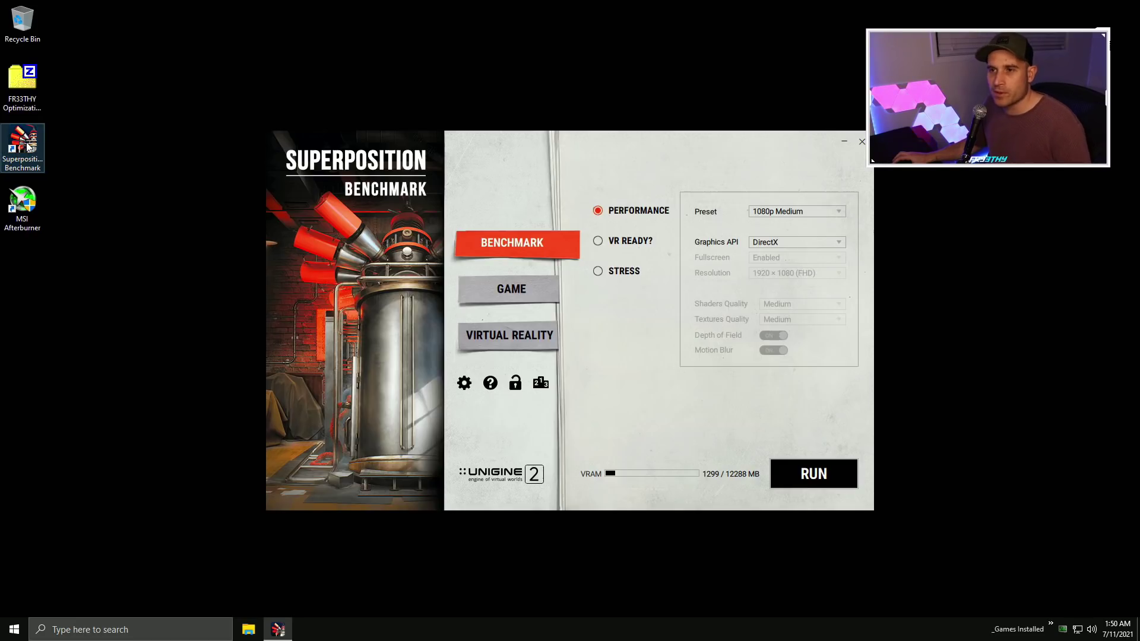
{"action": "left_click", "coordinate": [760, 212]}
{"action": "left_click", "coordinate": [768, 295]}
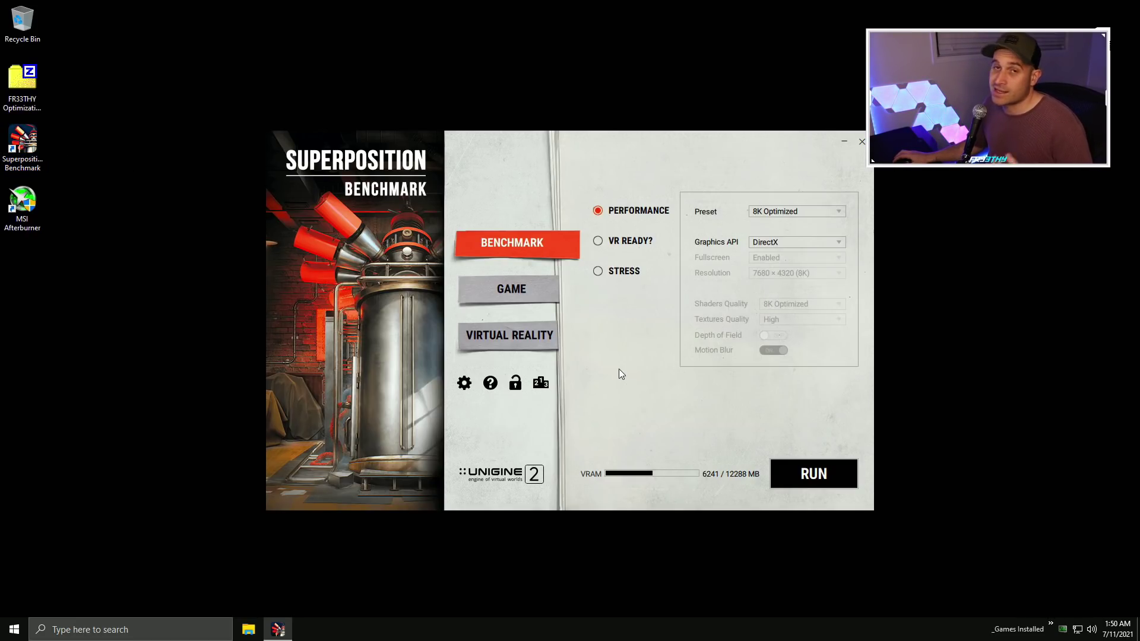
{"action": "left_click", "coordinate": [811, 477]}
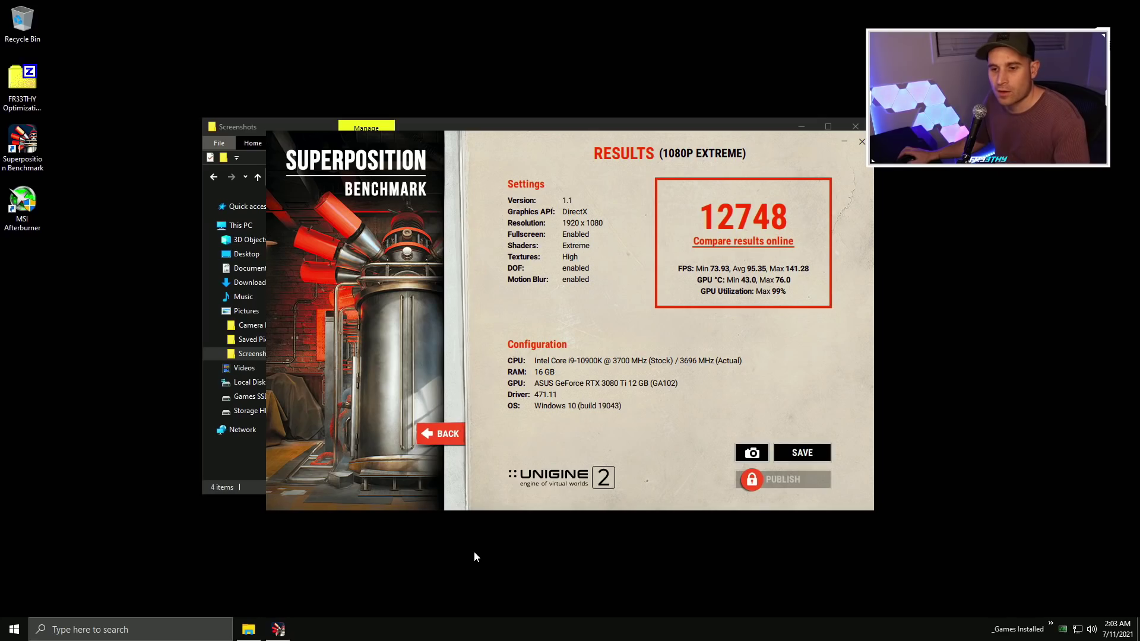
Step: Close the Superposition results and compare the scores in the "Base 8k" and "8k 200 1000" screenshots
{"action": "left_click", "coordinate": [850, 148]}
{"action": "double_click", "coordinate": [343, 216]}
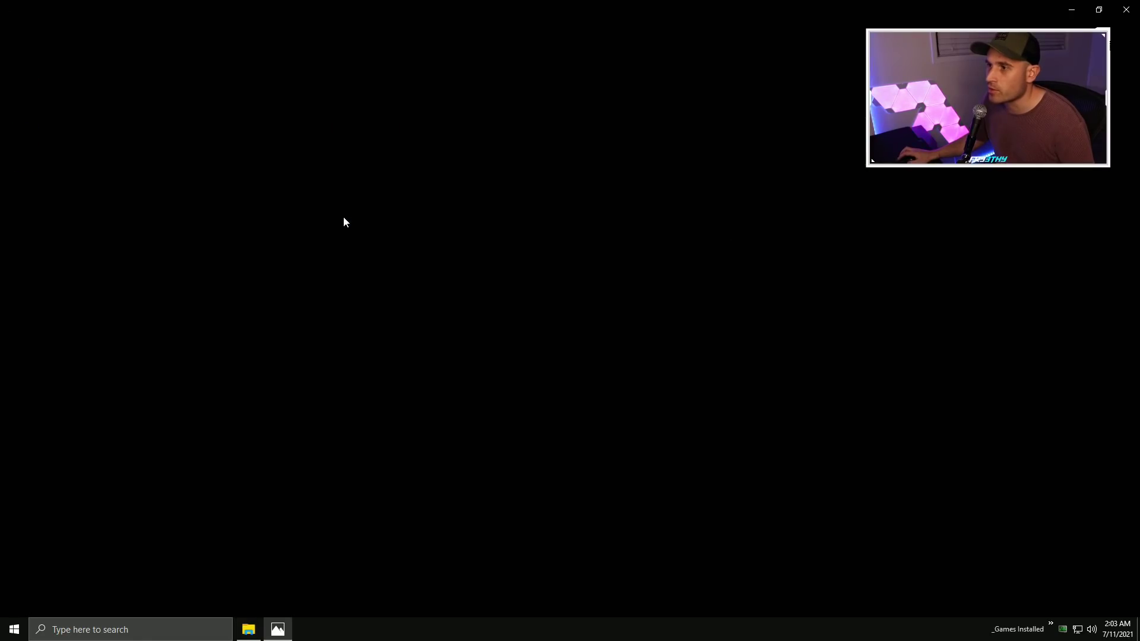
{"action": "left_click", "coordinate": [1126, 9]}
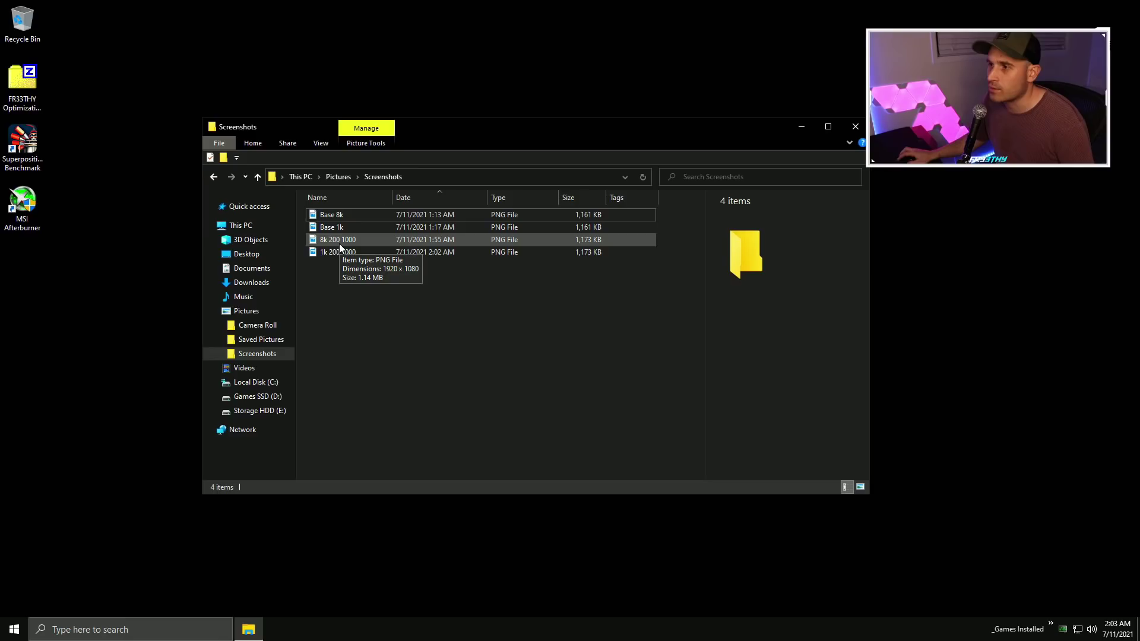
{"action": "double_click", "coordinate": [332, 215]}
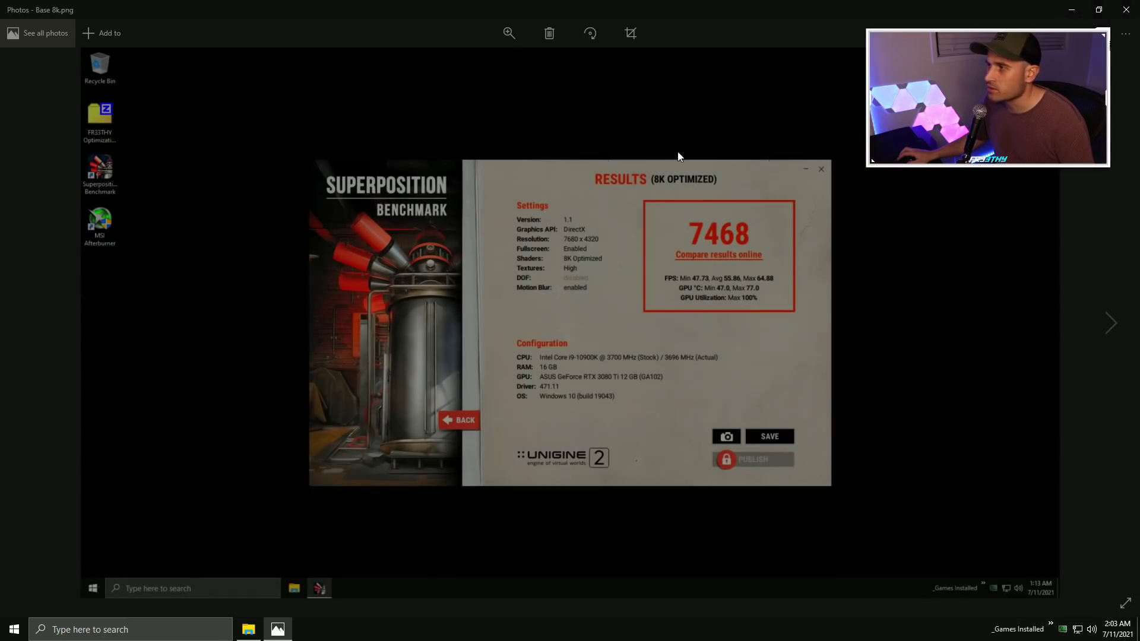
{"action": "left_click", "coordinate": [1126, 10]}
{"action": "double_click", "coordinate": [355, 241]}
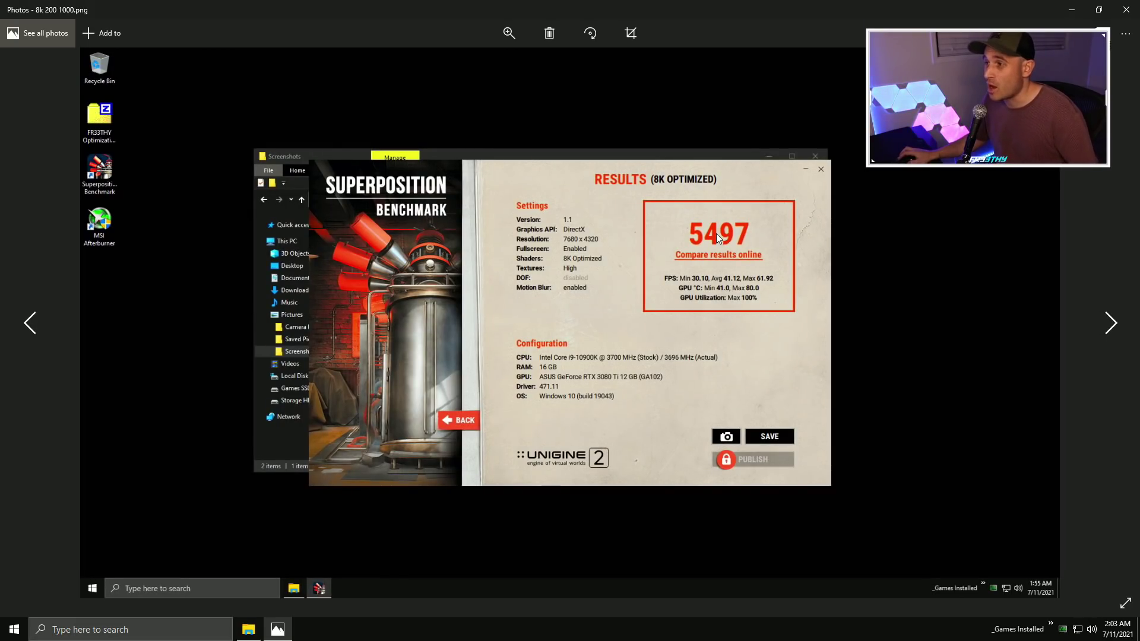
{"action": "left_click", "coordinate": [1127, 9]}
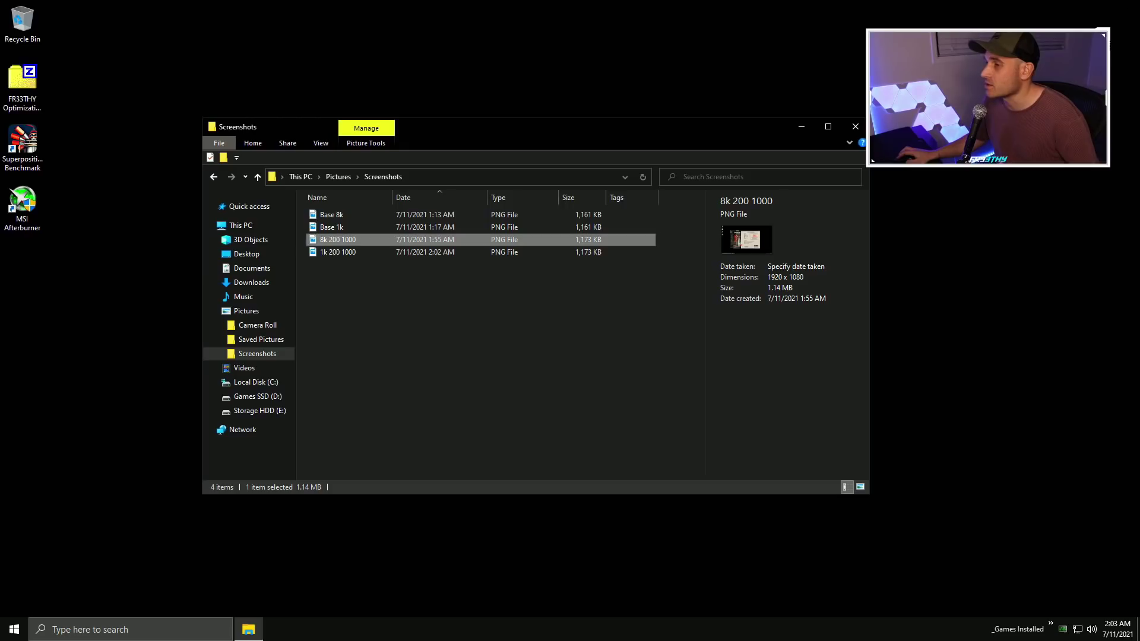
Step: Compare the 1080p Extreme scores in the "Base 1k" and "1k 200 1000" screenshots
{"action": "double_click", "coordinate": [366, 230]}
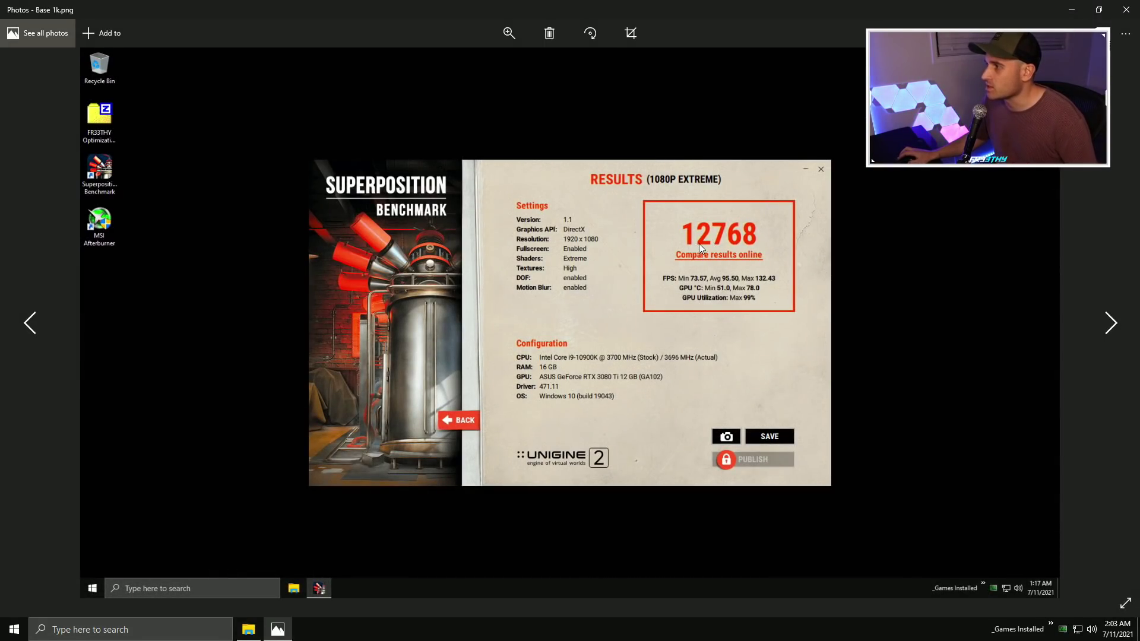
{"action": "left_click", "coordinate": [1126, 10]}
{"action": "double_click", "coordinate": [365, 248]}
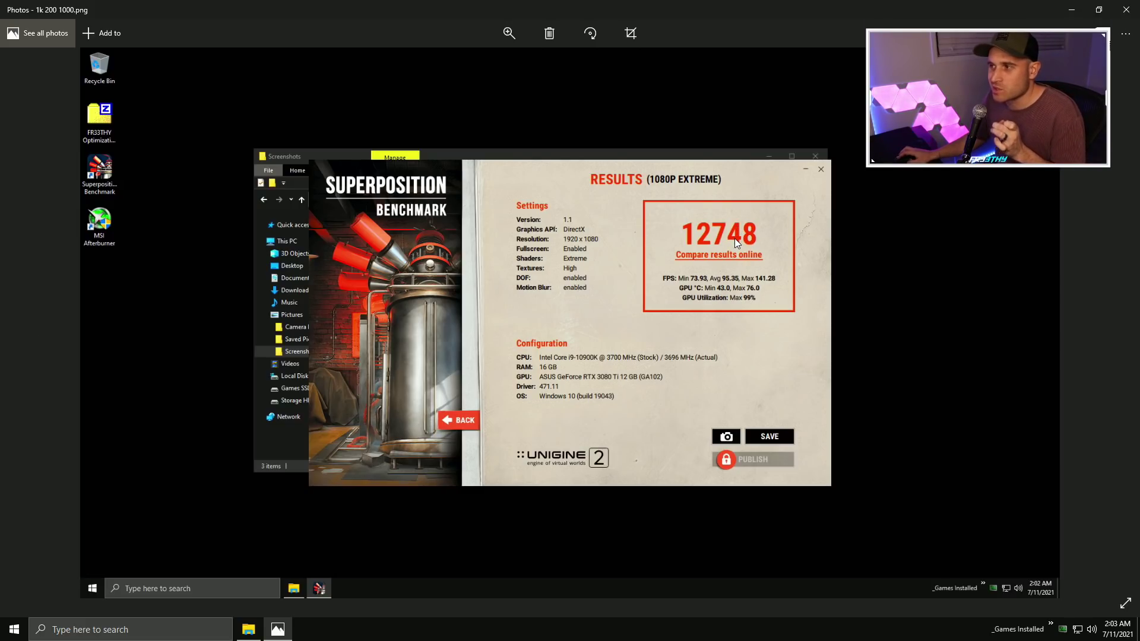
{"action": "left_click", "coordinate": [1125, 9]}
{"action": "left_click", "coordinate": [400, 274]}
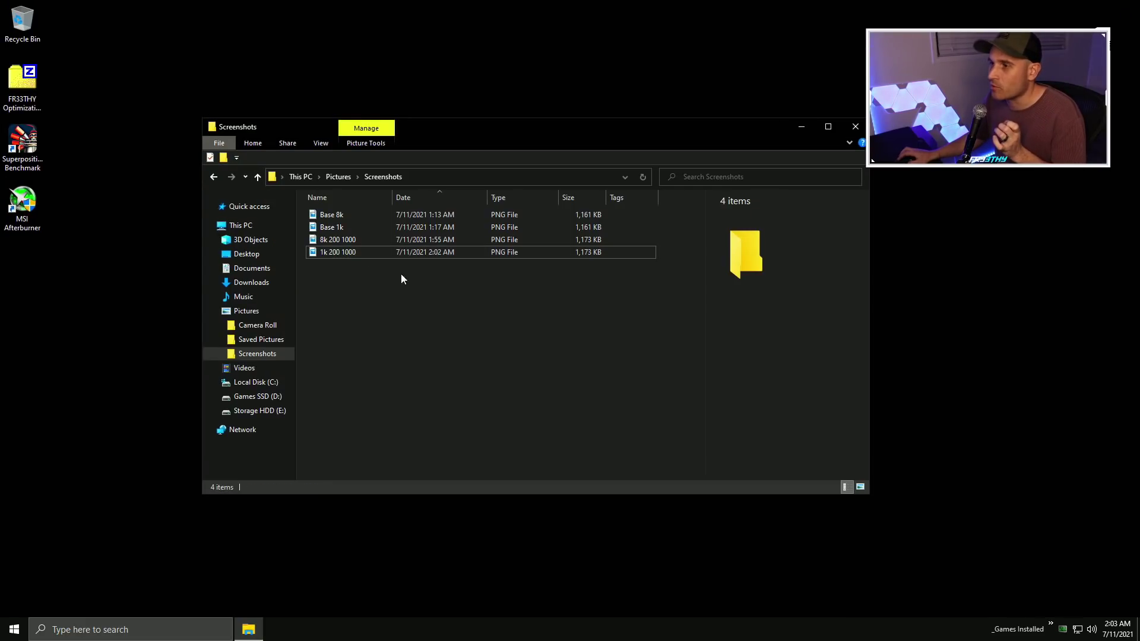
Step: Re-examine the 8K Optimized results of the base and overclocked runs in their saved screenshots
{"action": "double_click", "coordinate": [346, 215]}
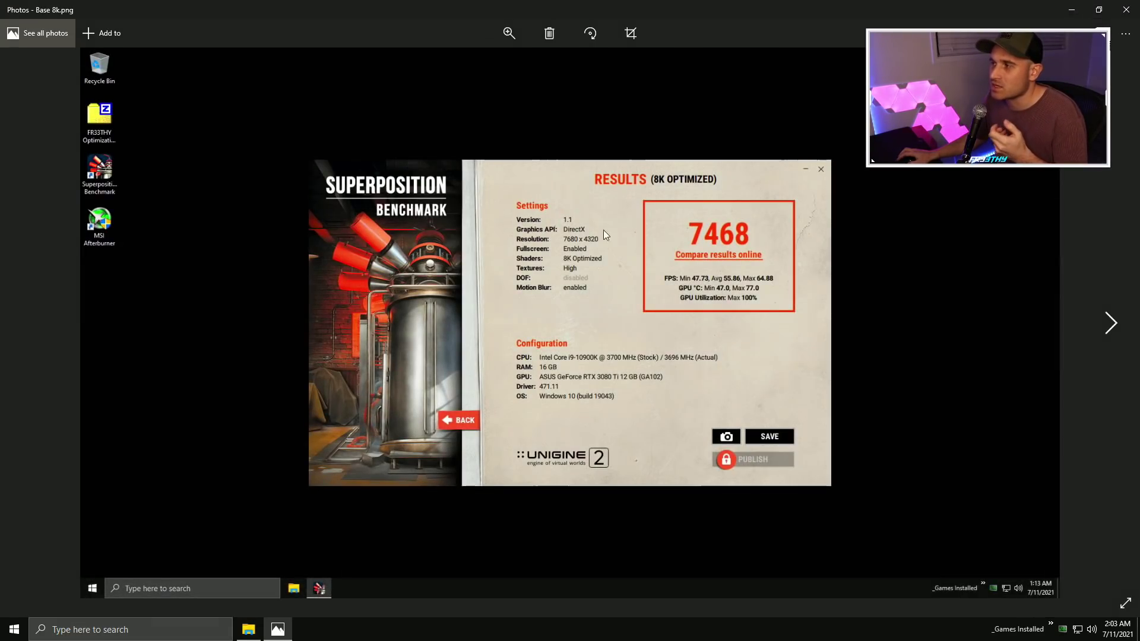
{"action": "left_click", "coordinate": [1125, 9]}
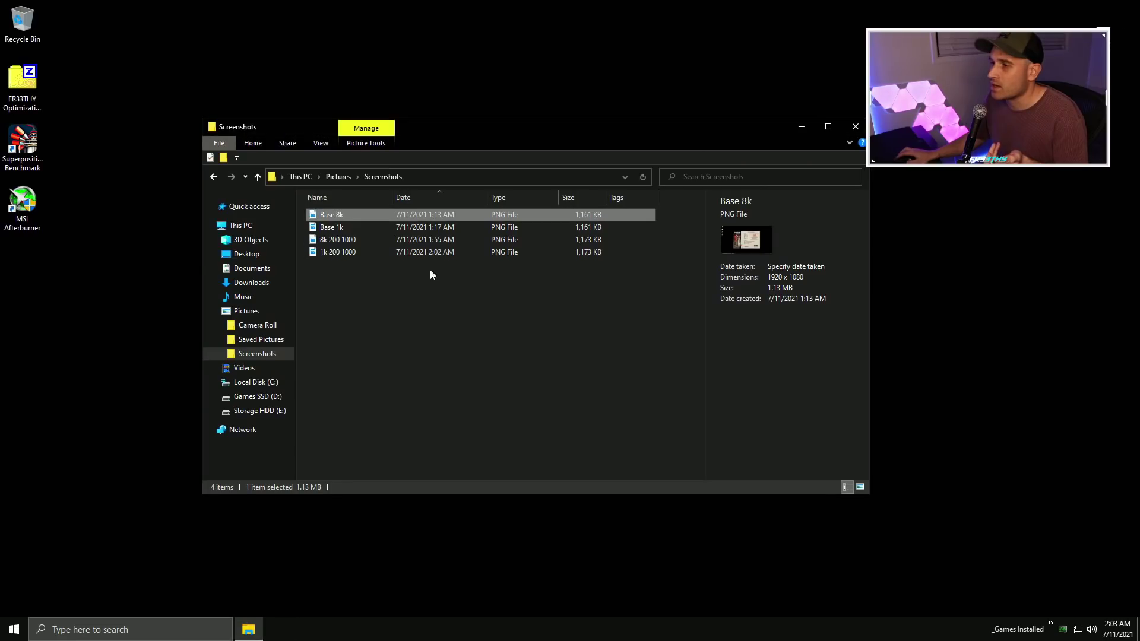
{"action": "double_click", "coordinate": [373, 240]}
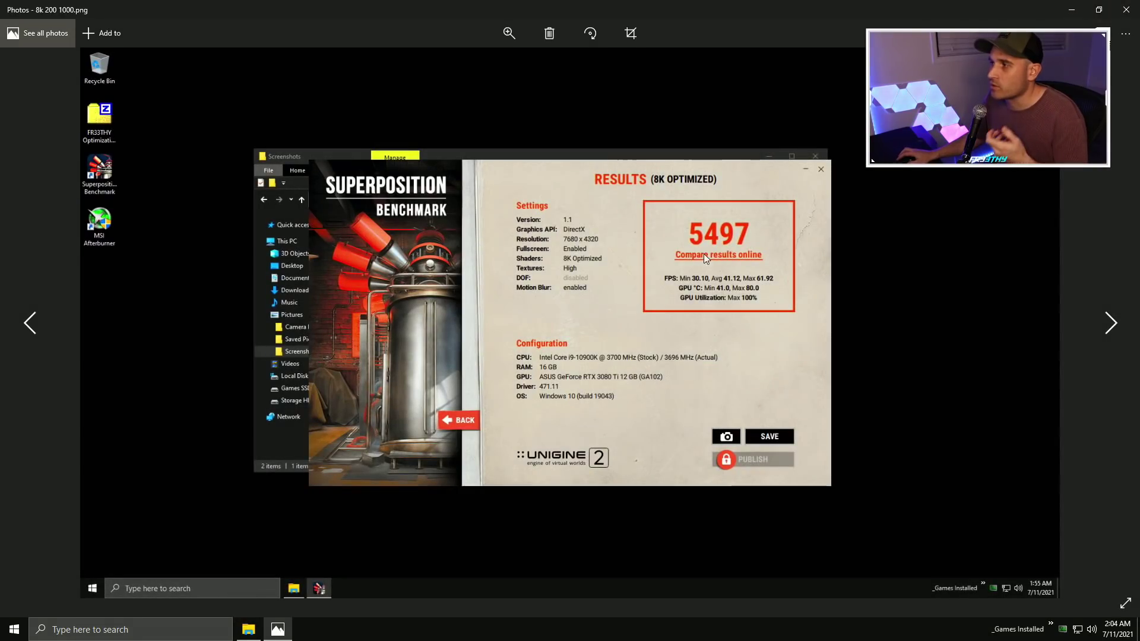
{"action": "left_click", "coordinate": [1125, 9]}
{"action": "left_click", "coordinate": [604, 358]}
Step: Open MSI Afterburner with elevated permission, set the memory clock offset to +0 MHz and apply it
{"action": "double_click", "coordinate": [24, 203]}
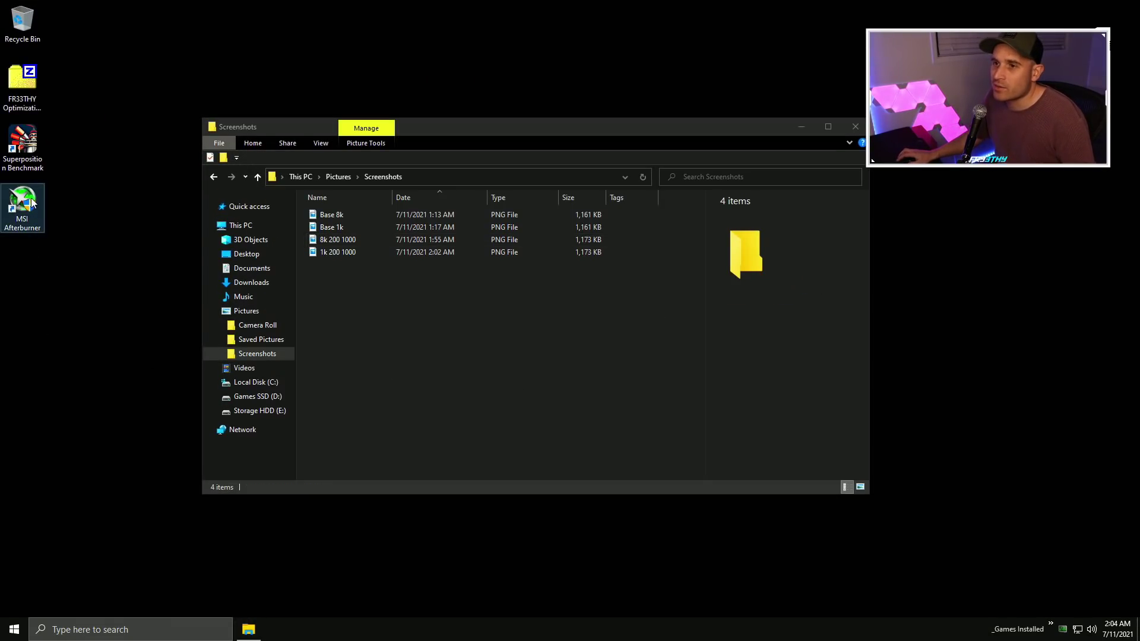
{"action": "left_click", "coordinate": [480, 401]}
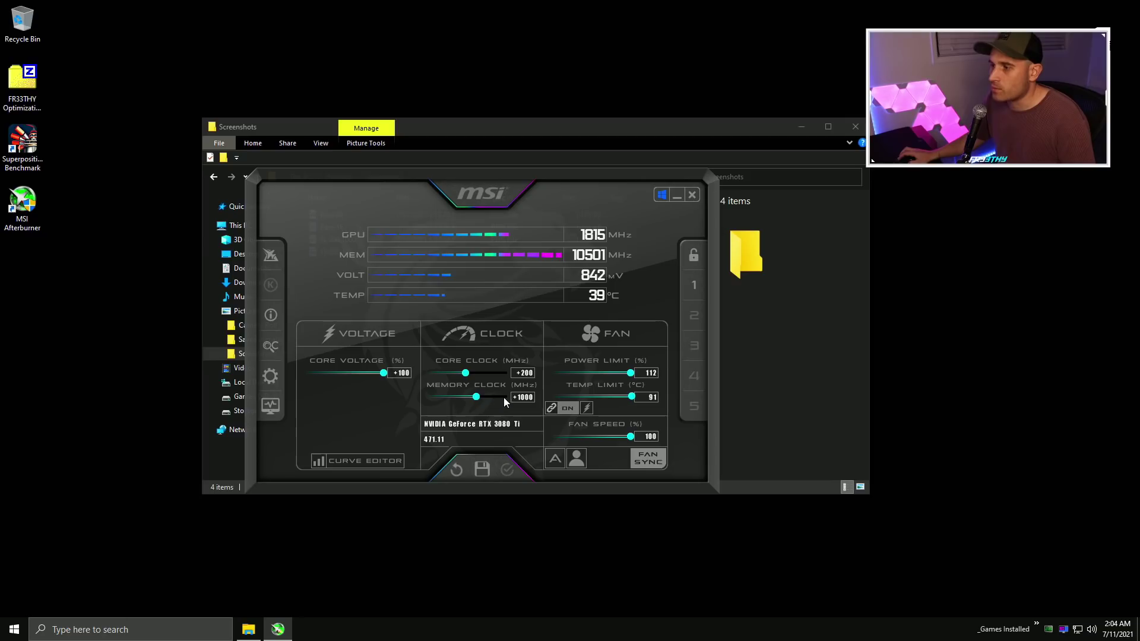
{"action": "key", "text": "Return"}
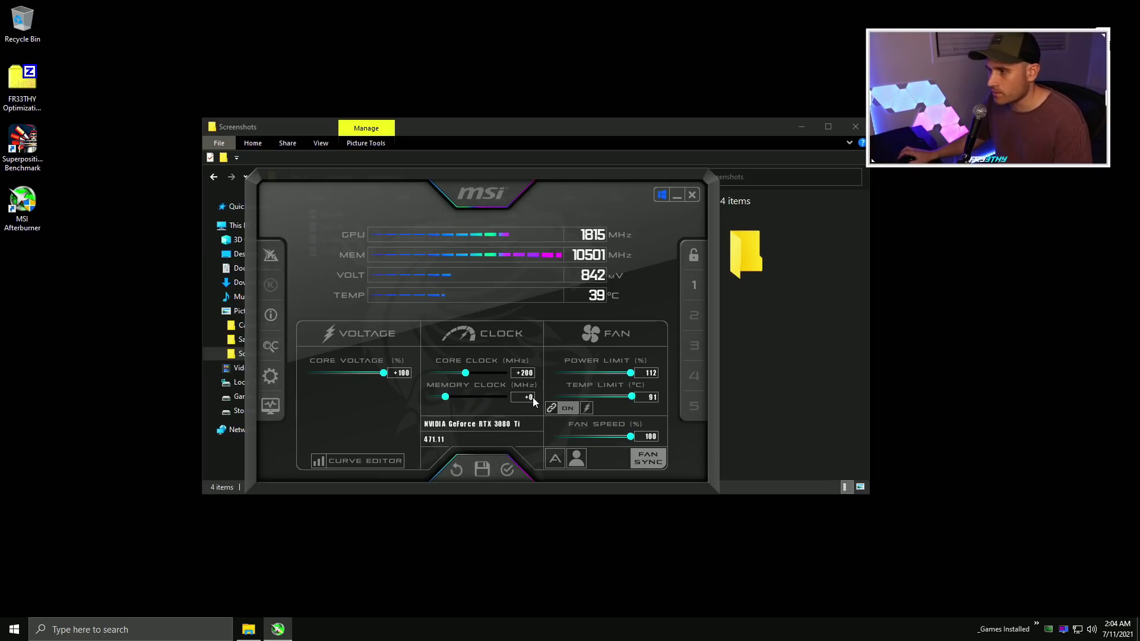
{"action": "left_click", "coordinate": [509, 470]}
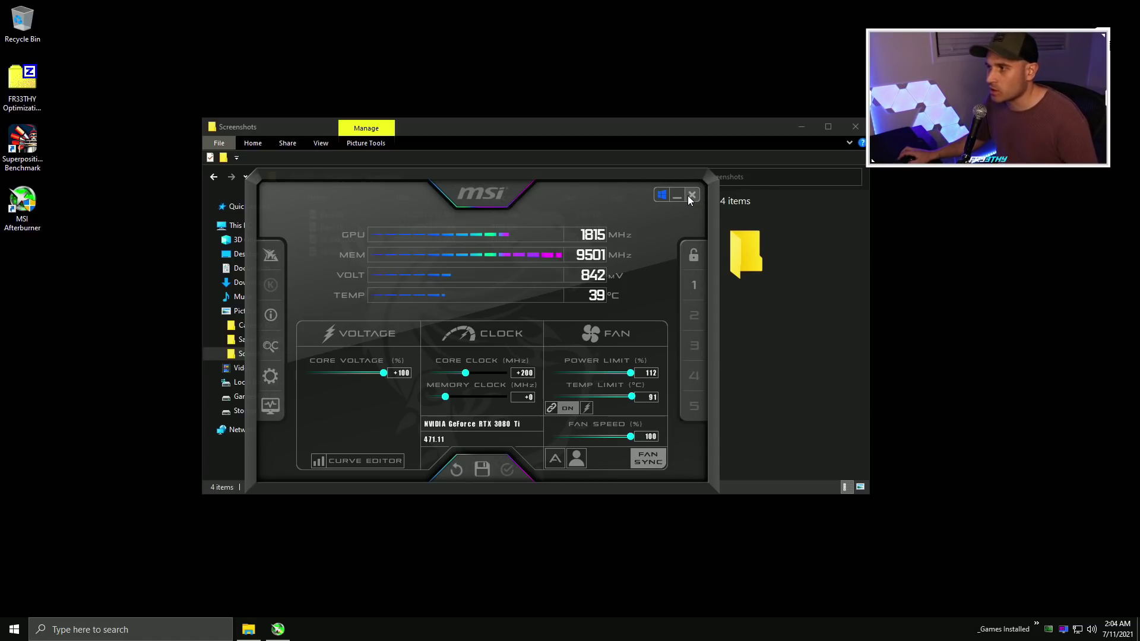
Step: Close MSI Afterburner and the Screenshots folder, and restart the computer with the memory clock offset at +0 MHz
{"action": "left_click", "coordinate": [690, 195]}
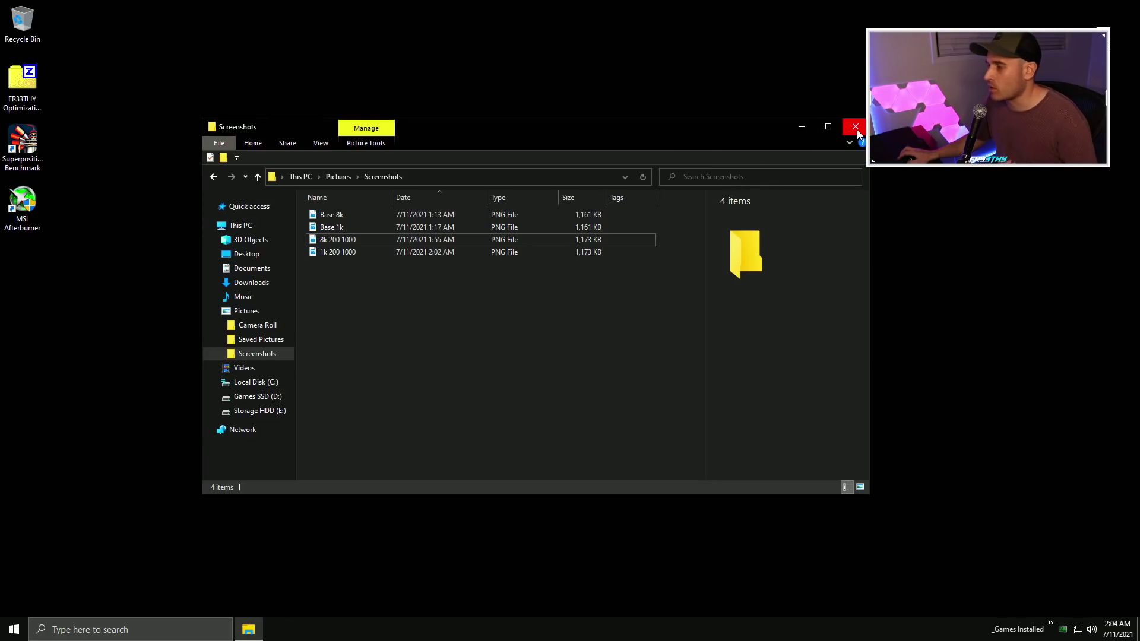
{"action": "left_click", "coordinate": [856, 129]}
{"action": "right_click", "coordinate": [13, 630]}
{"action": "mouse_move", "coordinate": [87, 595]}
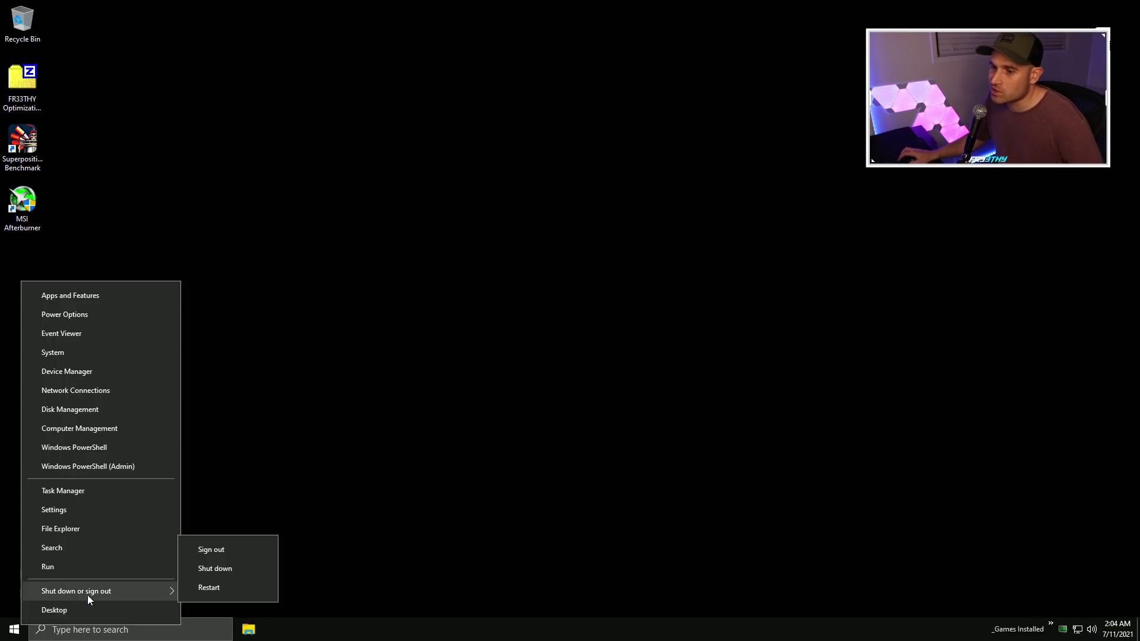
{"action": "left_click", "coordinate": [224, 586]}
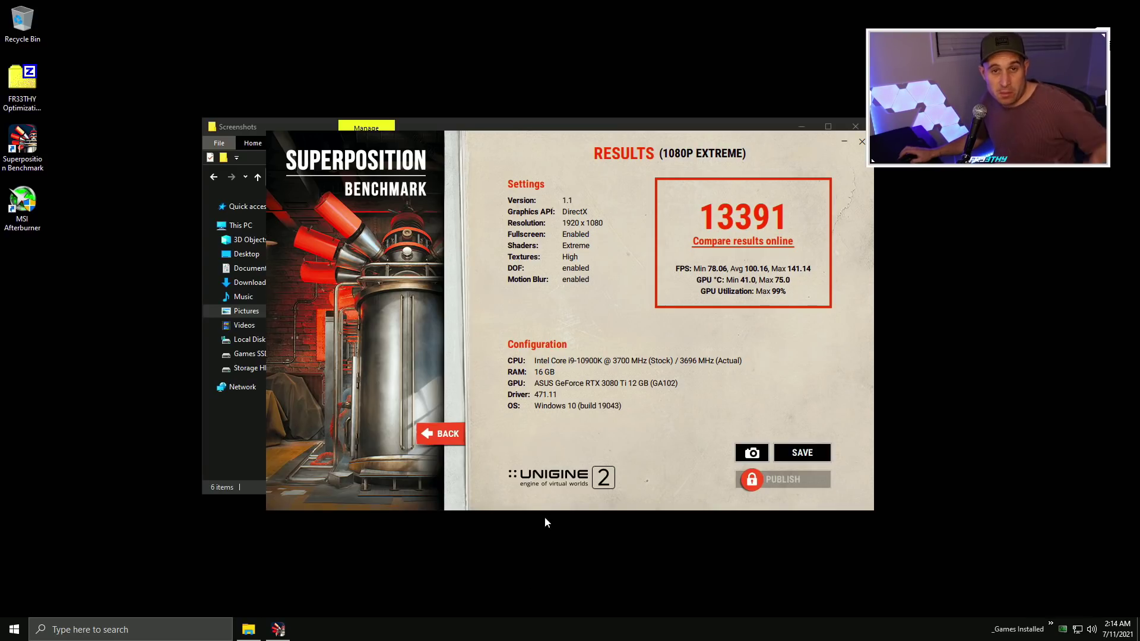
Step: Close the Superposition results and compare the 8K Optimized scores in the "Base 8k" and "8k 200 -" screenshots
{"action": "left_click", "coordinate": [861, 141]}
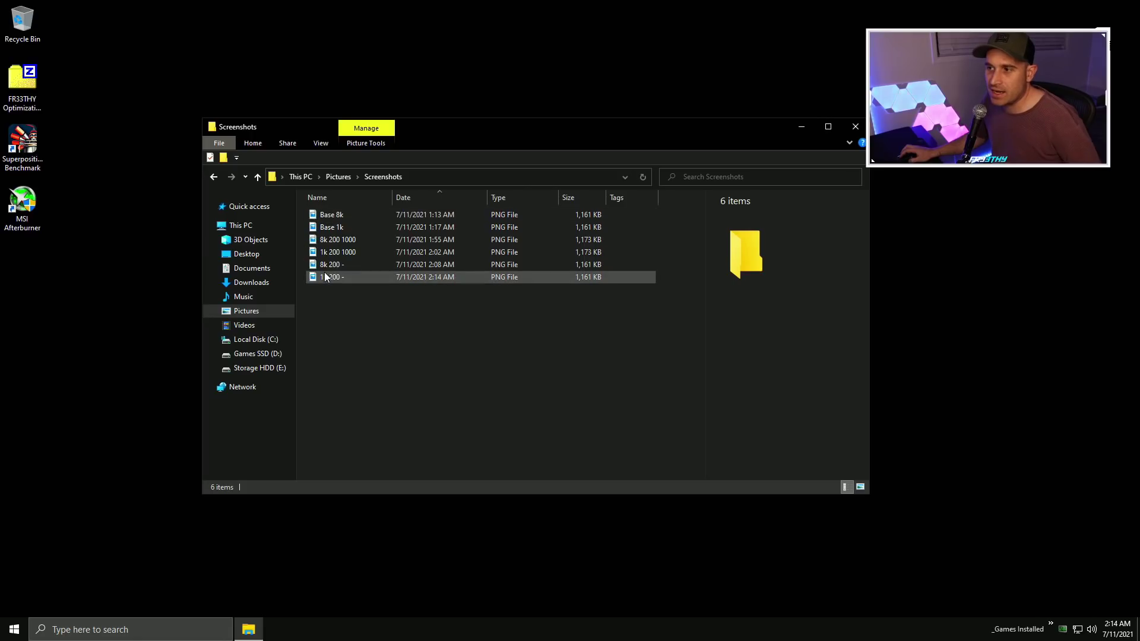
{"action": "double_click", "coordinate": [358, 215]}
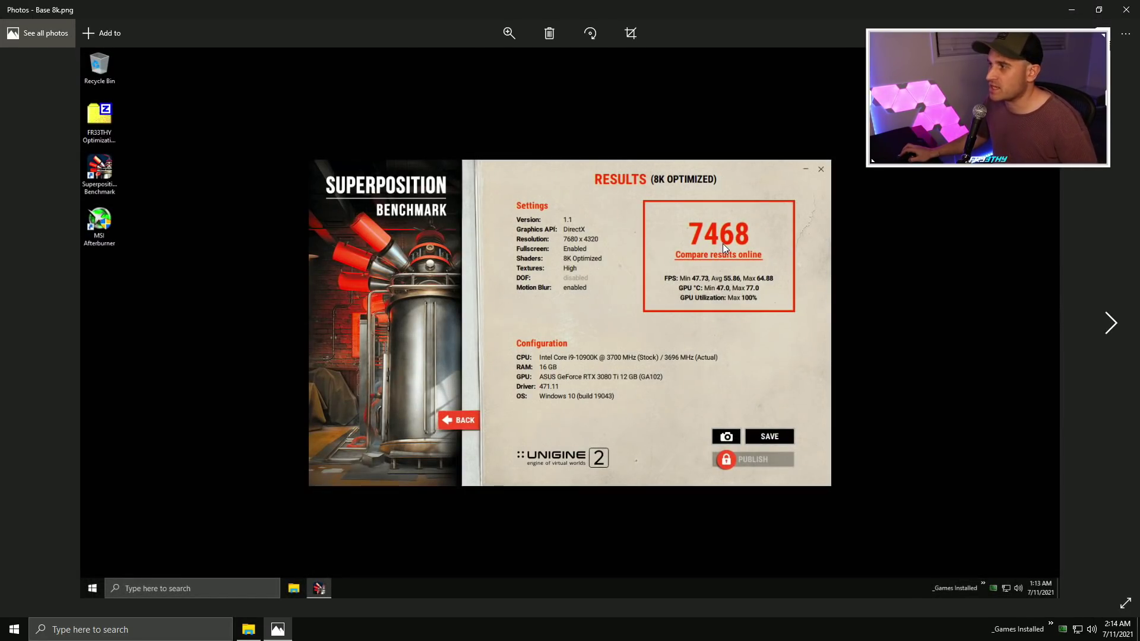
{"action": "left_click", "coordinate": [1134, 7]}
{"action": "left_click", "coordinate": [327, 264]}
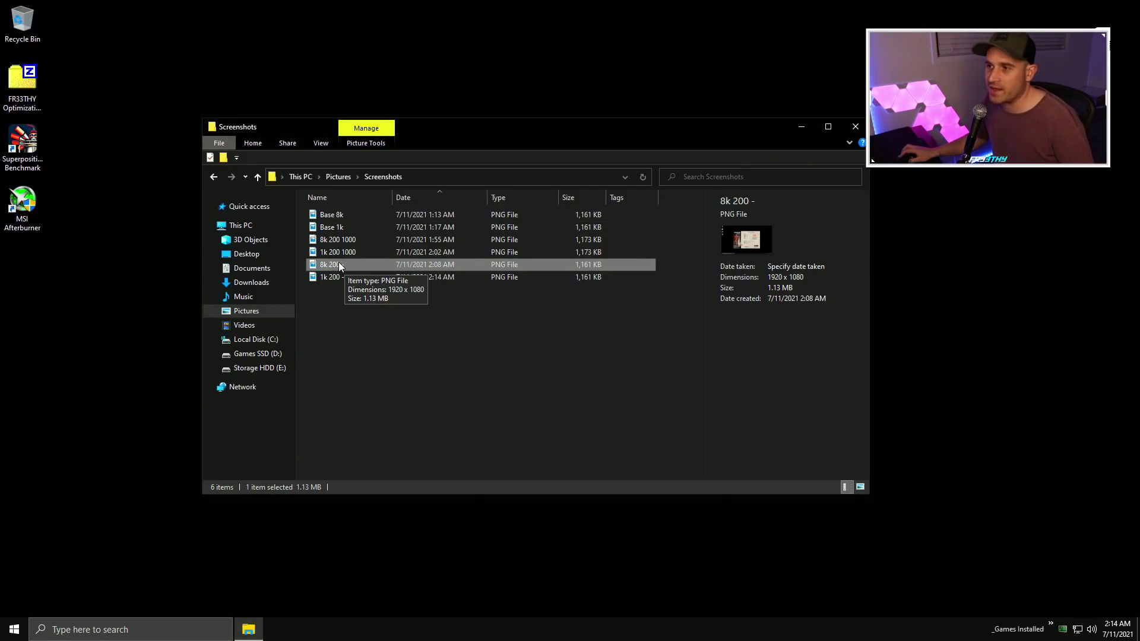
{"action": "double_click", "coordinate": [347, 216]}
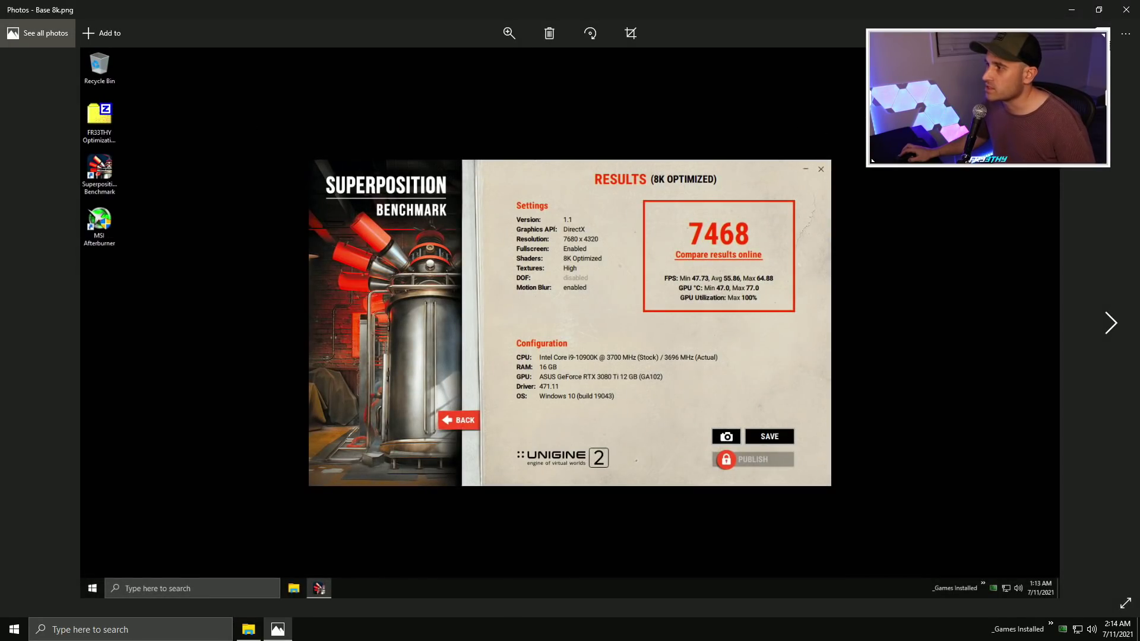
{"action": "left_click", "coordinate": [1125, 10]}
{"action": "double_click", "coordinate": [344, 263]}
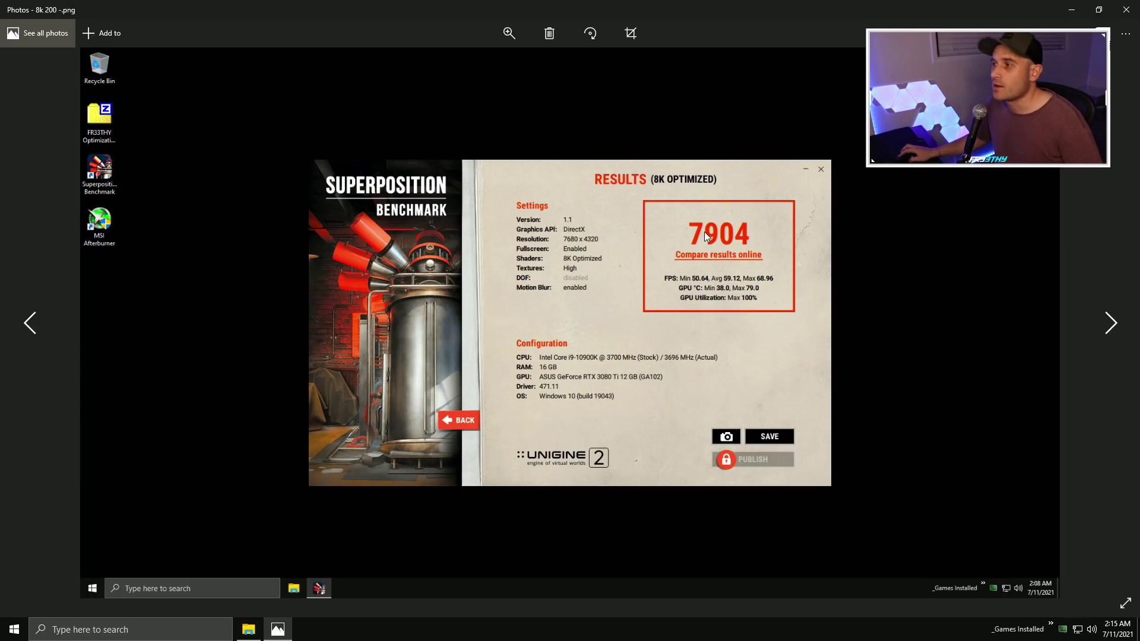
{"action": "left_click", "coordinate": [1125, 10]}
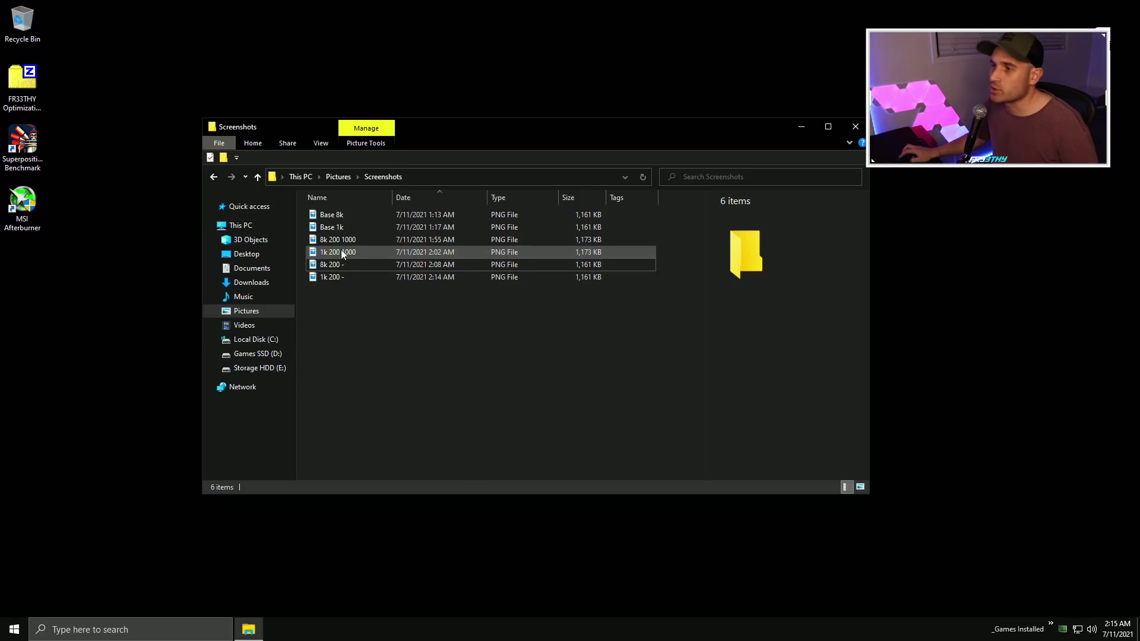
Step: Compare the 1080p Extreme scores in the "Base 1k" and "1k 200 -" screenshots
{"action": "double_click", "coordinate": [343, 226]}
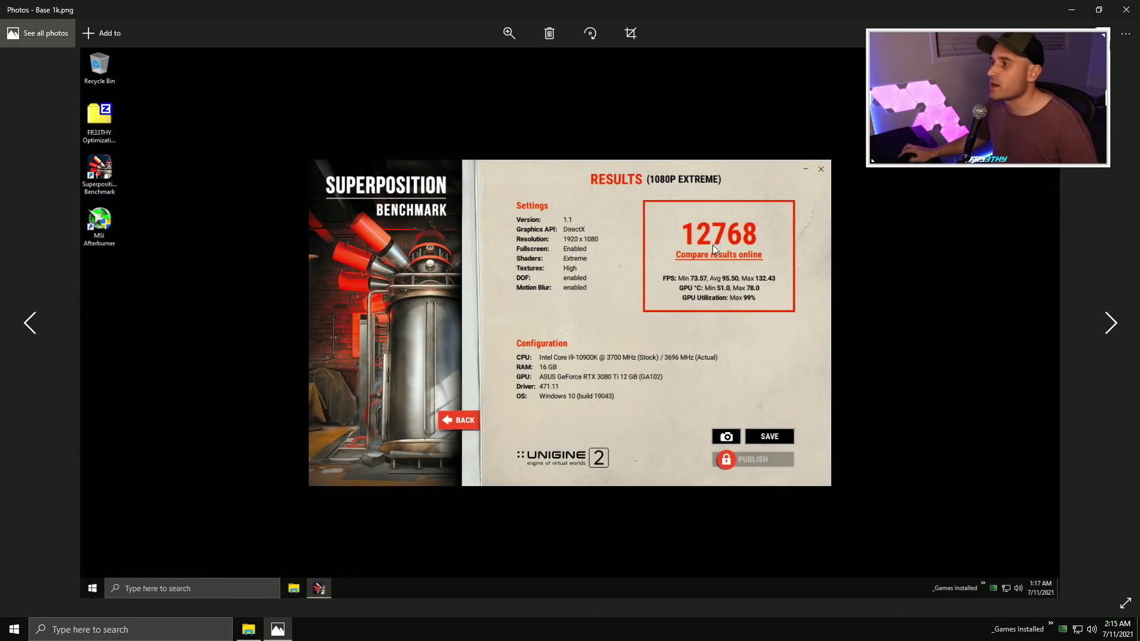
{"action": "left_click", "coordinate": [1125, 10]}
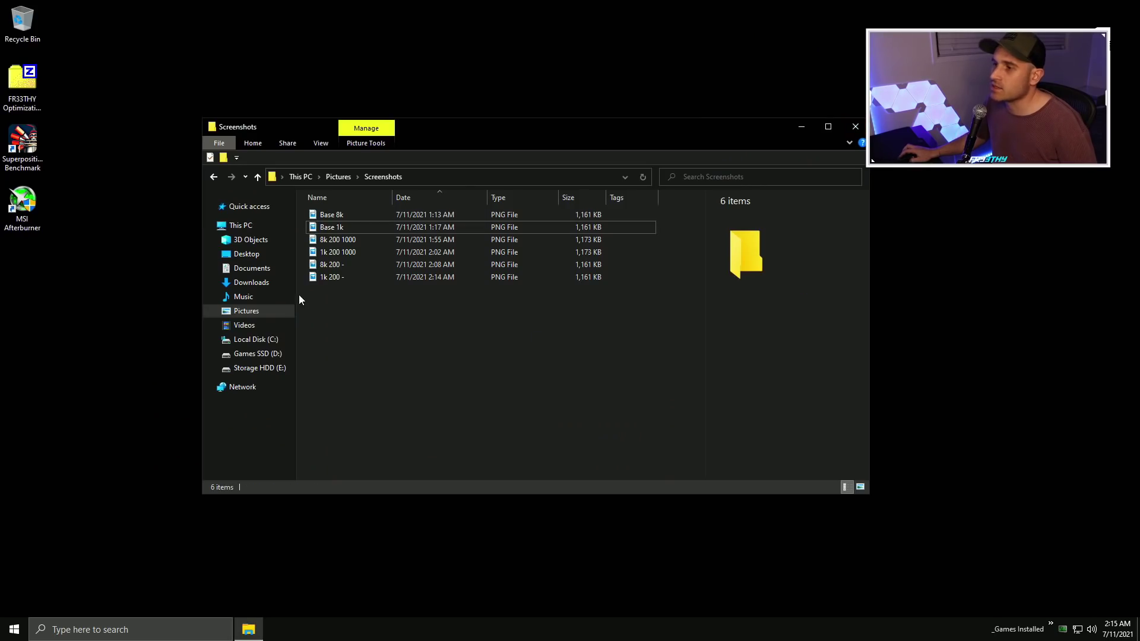
{"action": "double_click", "coordinate": [336, 276]}
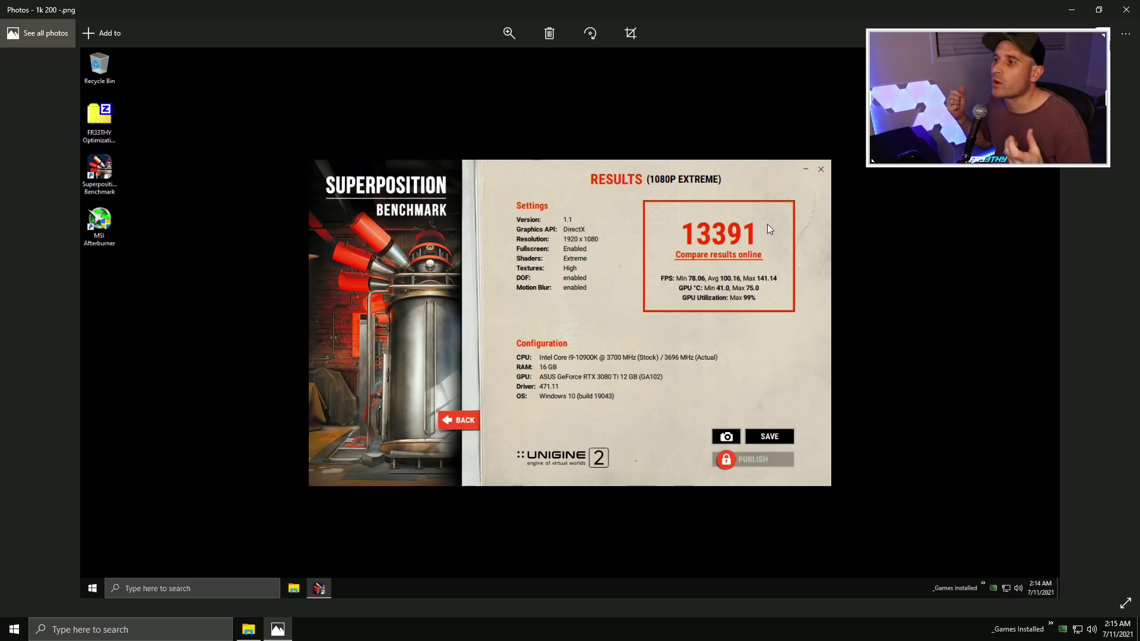
{"action": "left_click", "coordinate": [1126, 9]}
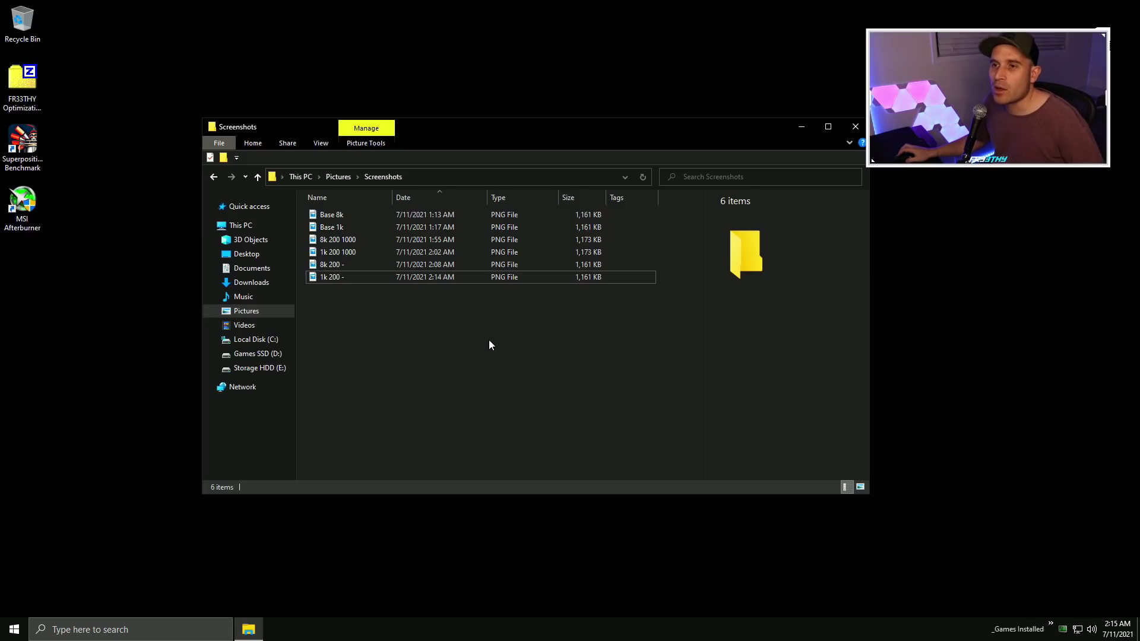
Step: Open MSI Afterburner with elevated permission, set the memory clock offset to +750 MHz and save the settings to profile 1
{"action": "double_click", "coordinate": [22, 202]}
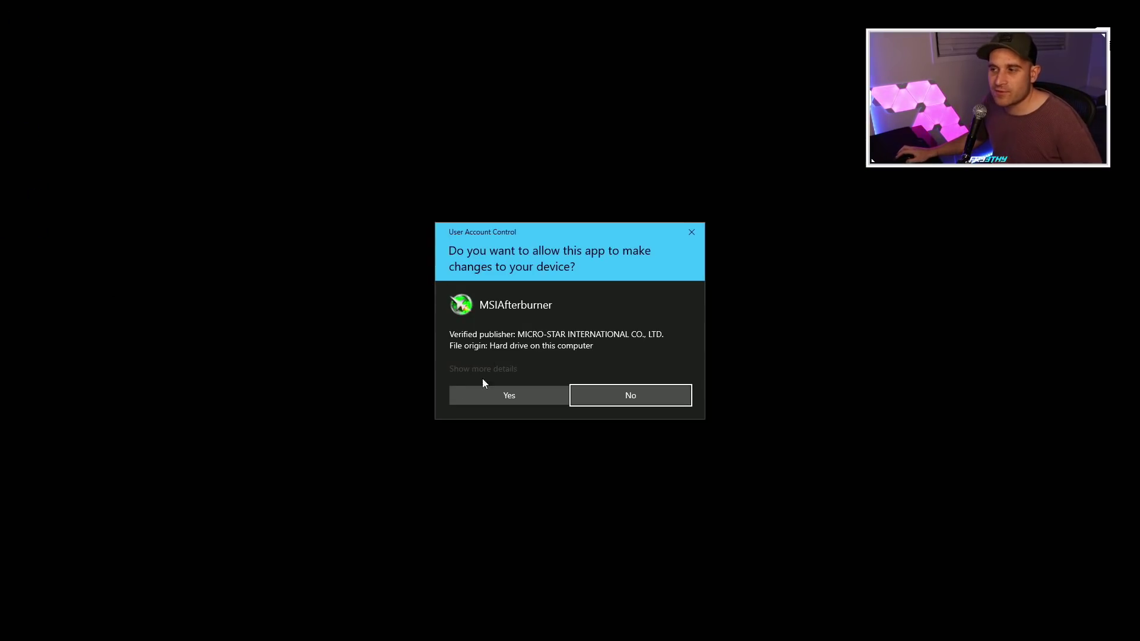
{"action": "left_click", "coordinate": [469, 393]}
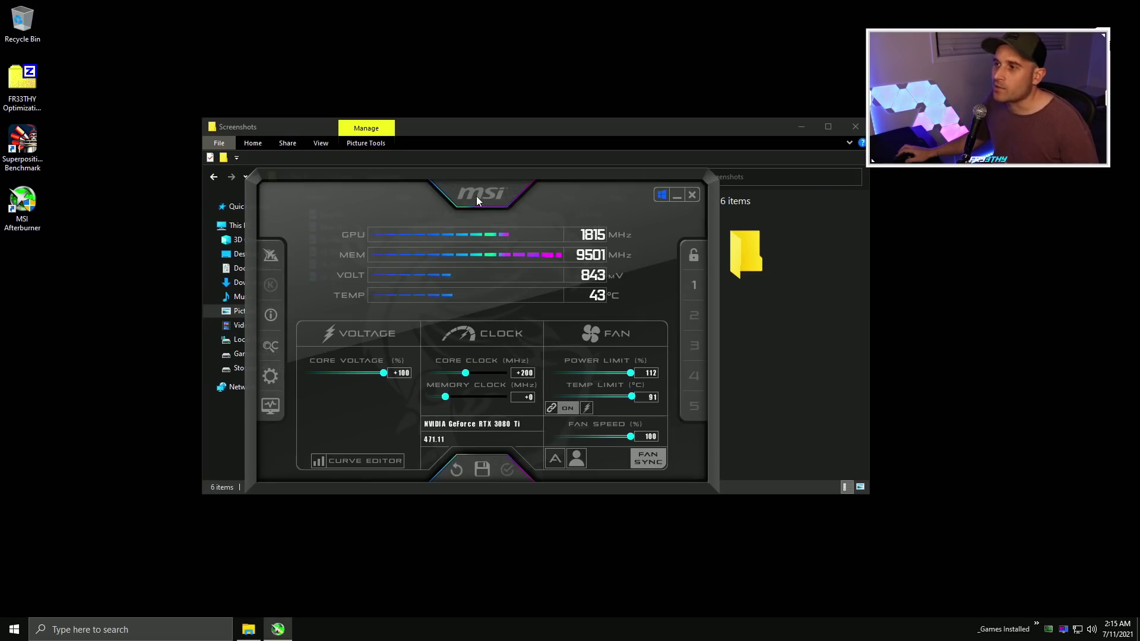
{"action": "left_click", "coordinate": [466, 129]}
{"action": "left_click_drag", "start_coordinate": [342, 302], "coordinate": [394, 331]}
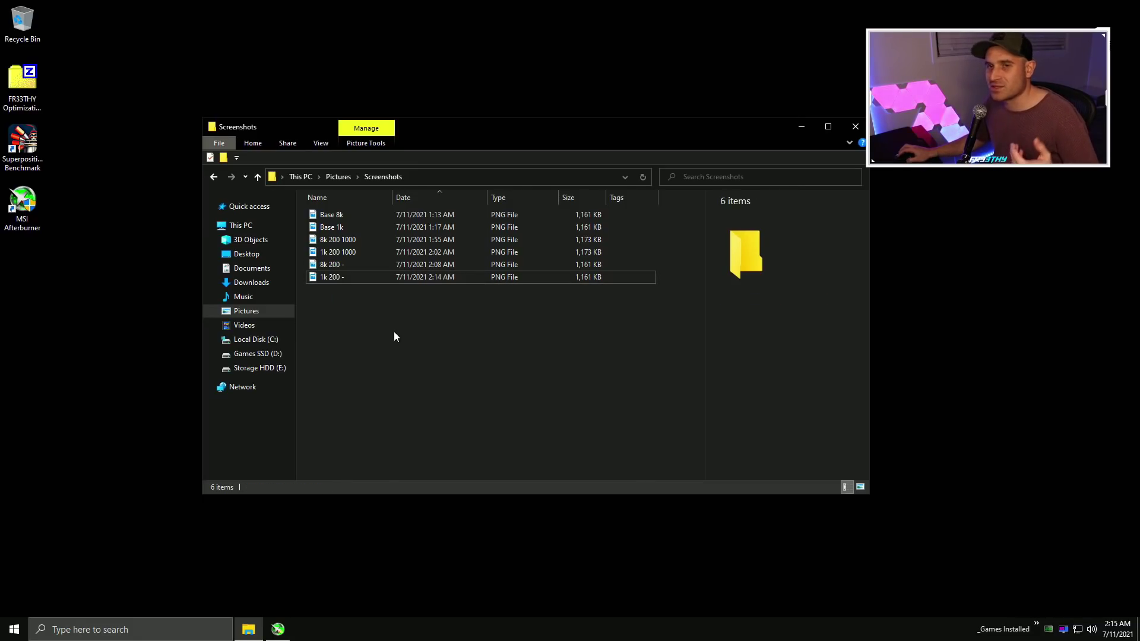
{"action": "left_click", "coordinate": [277, 629]}
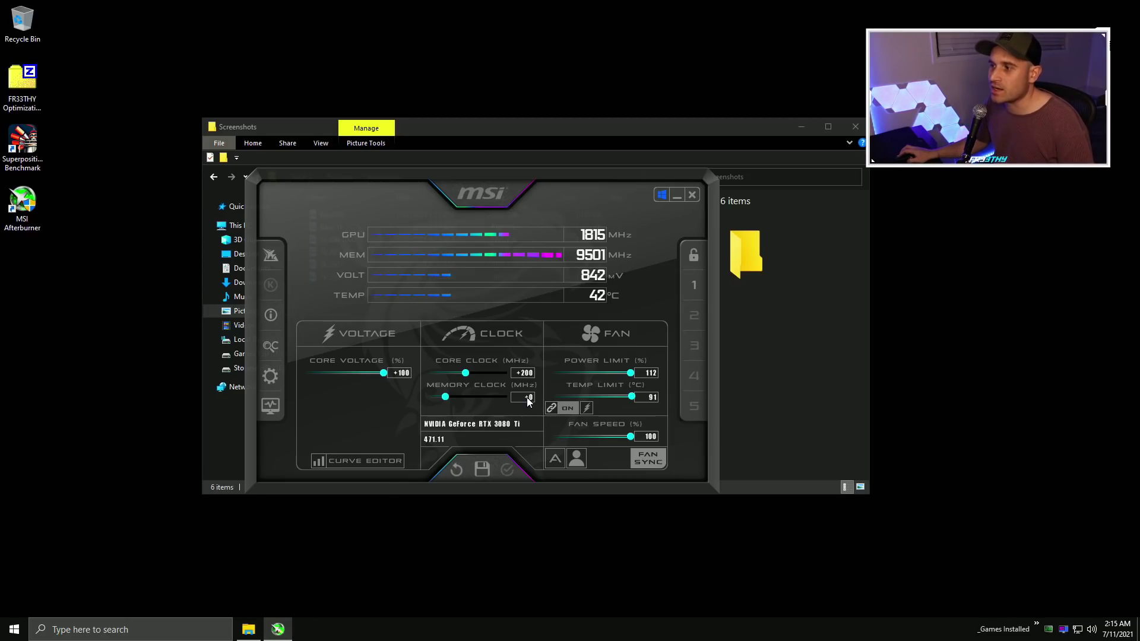
{"action": "type", "text": "75"}
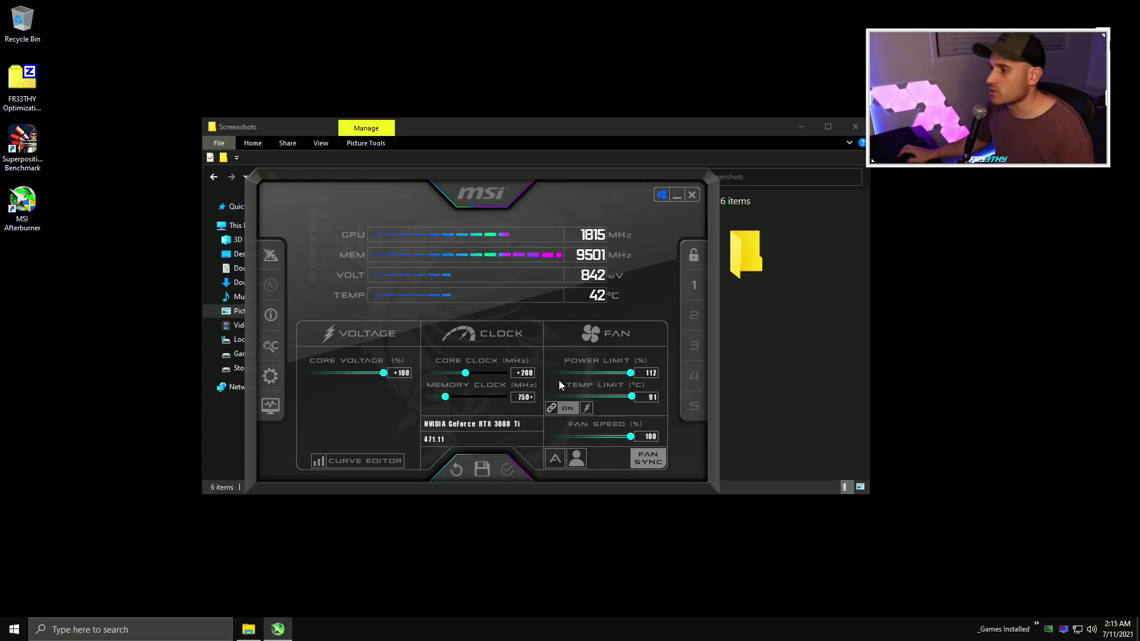
{"action": "key", "text": "Return"}
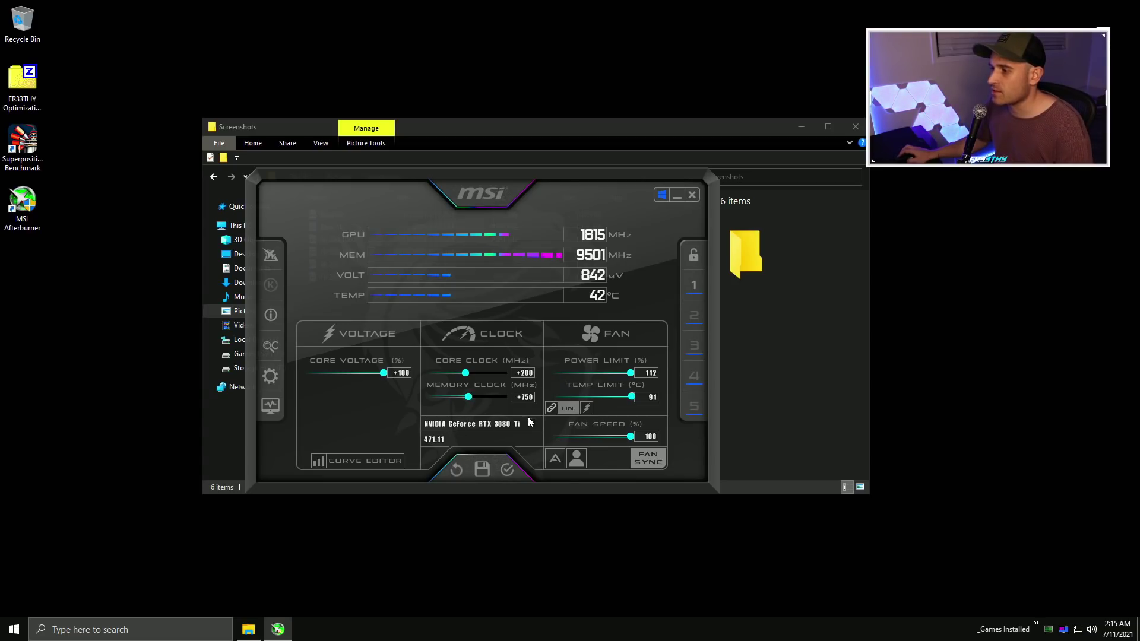
{"action": "left_click", "coordinate": [696, 287]}
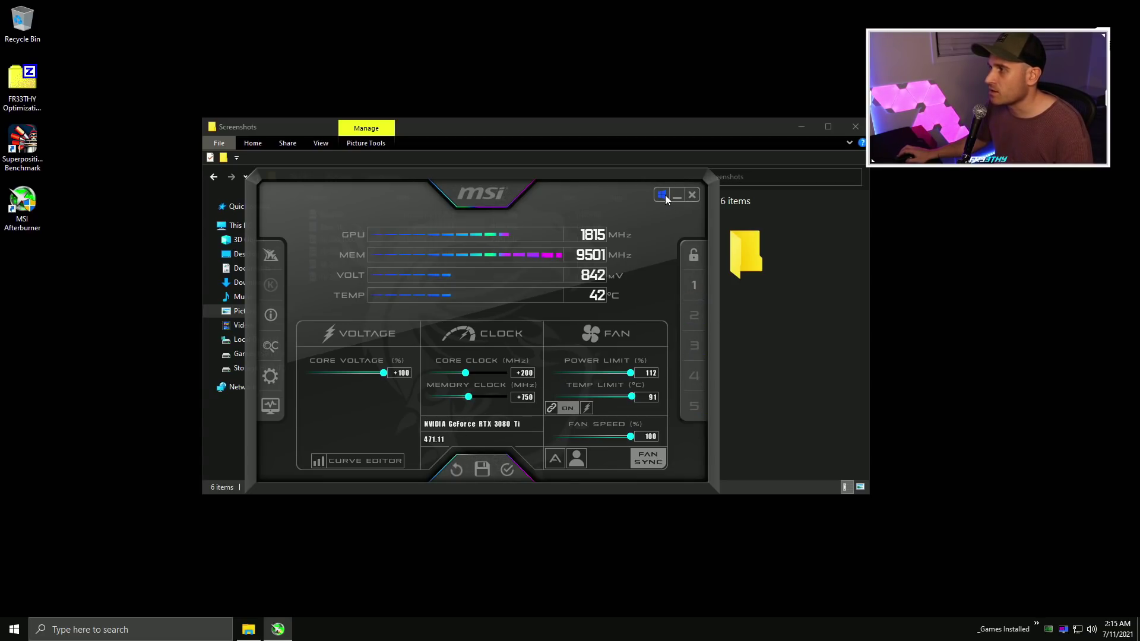
Step: Close MSI Afterburner and the Screenshots folder, and restart the computer with the +750 MHz memory offset saved
{"action": "left_click", "coordinate": [692, 195]}
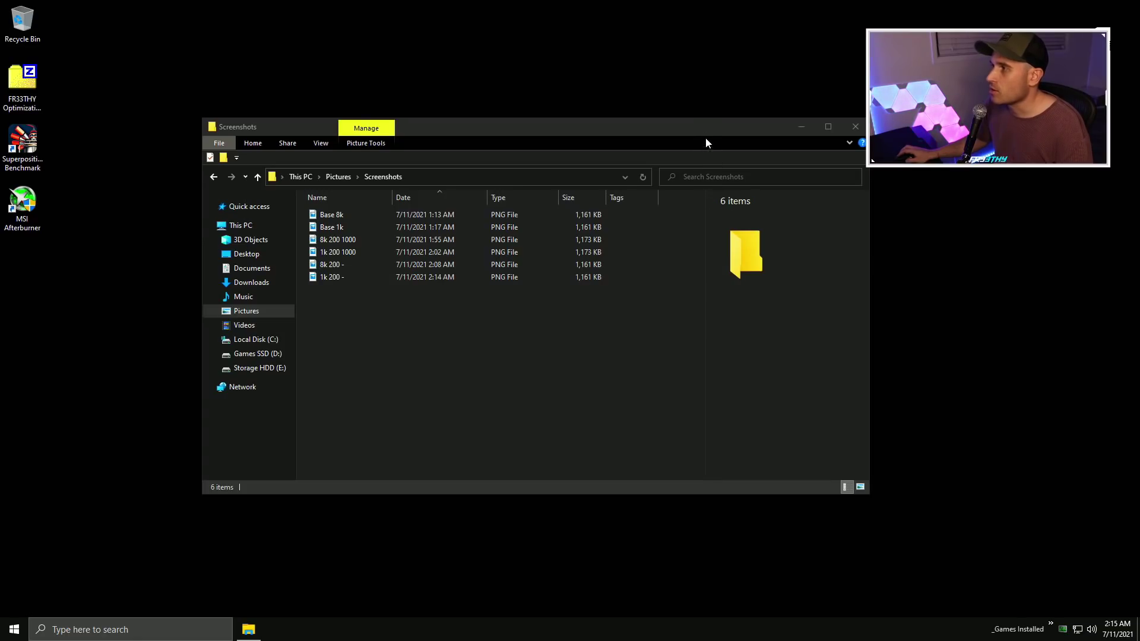
{"action": "left_click", "coordinate": [855, 127]}
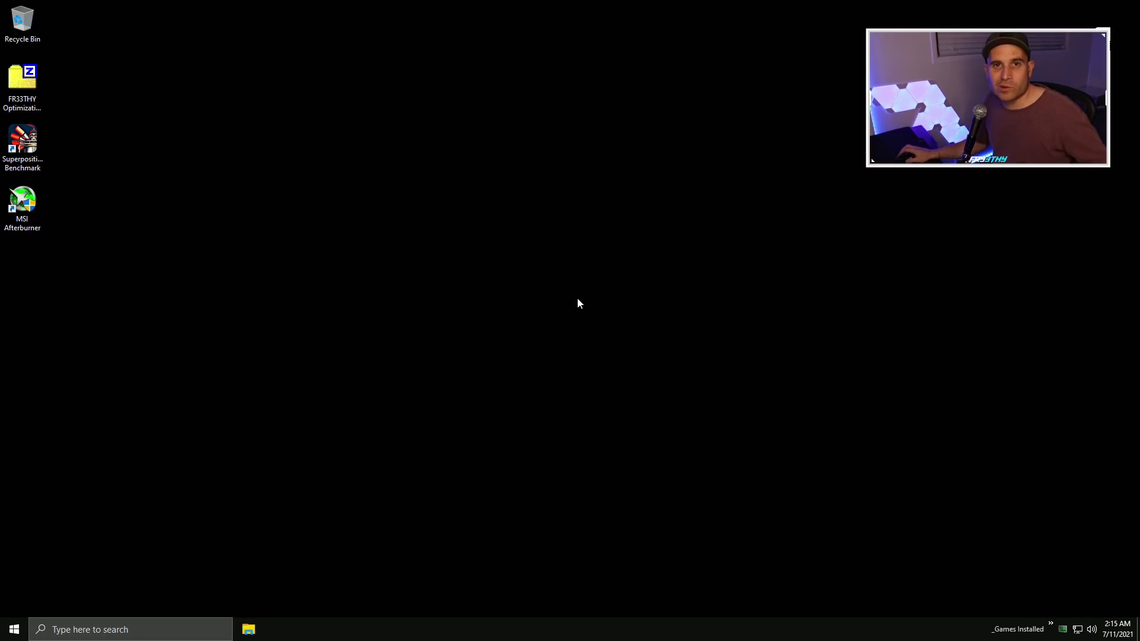
{"action": "right_click", "coordinate": [8, 635]}
{"action": "mouse_move", "coordinate": [88, 606]}
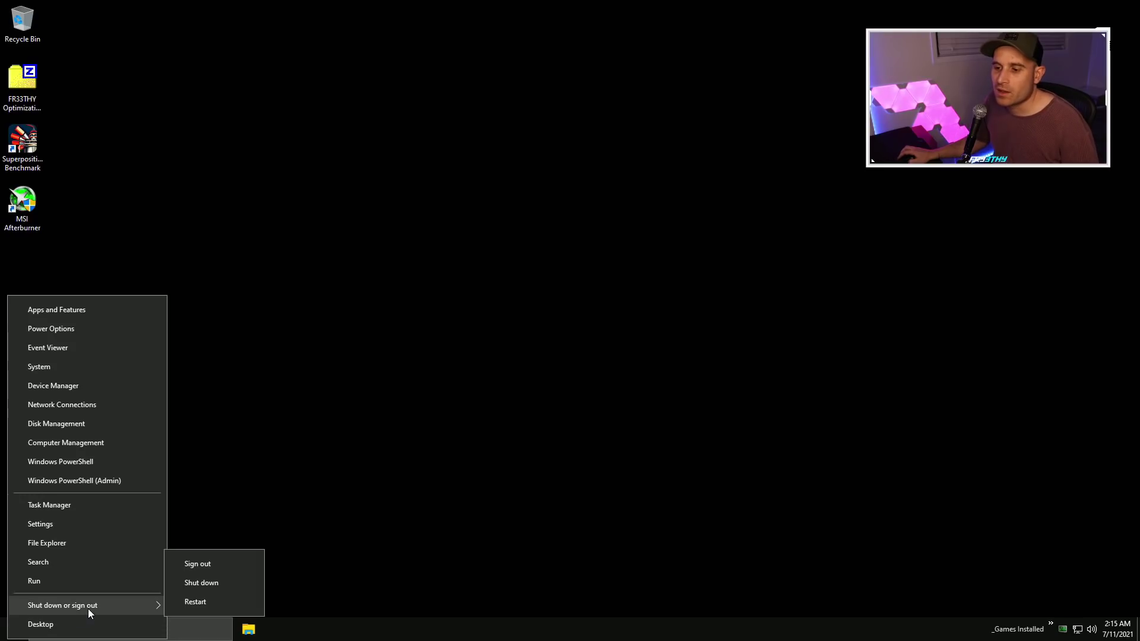
{"action": "left_click", "coordinate": [209, 603]}
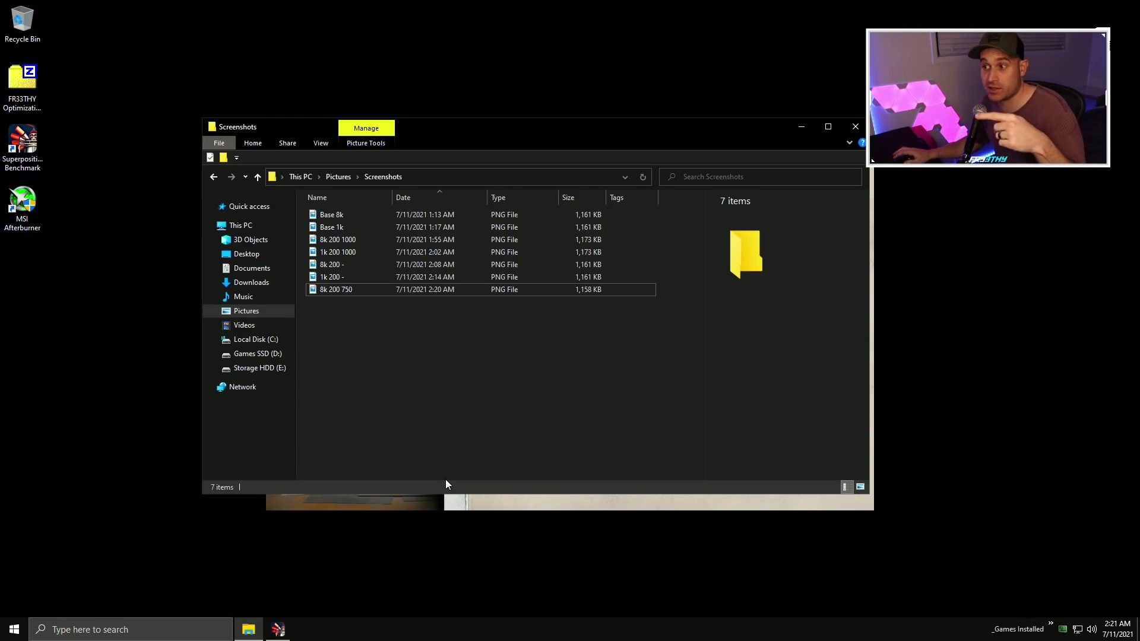
Step: Close the Superposition results and compare the 8K Optimized scores in the "8k 200 -" and "8k 200 750" screenshots
{"action": "left_click", "coordinate": [352, 292]}
{"action": "left_click", "coordinate": [368, 505]}
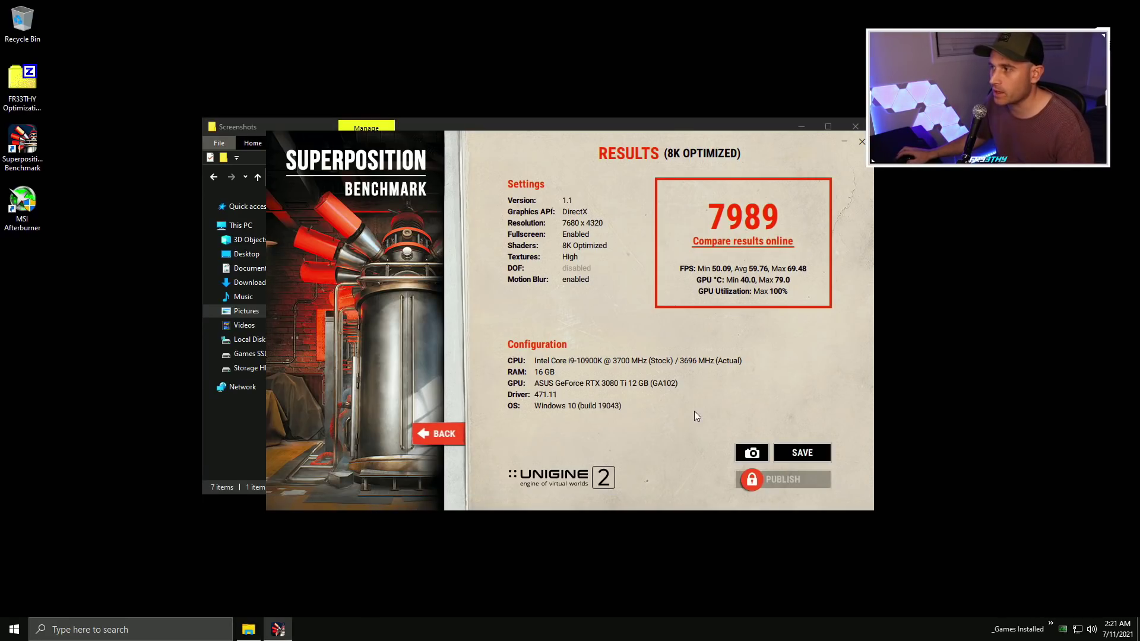
{"action": "left_click", "coordinate": [855, 146]}
{"action": "left_click", "coordinate": [504, 372]}
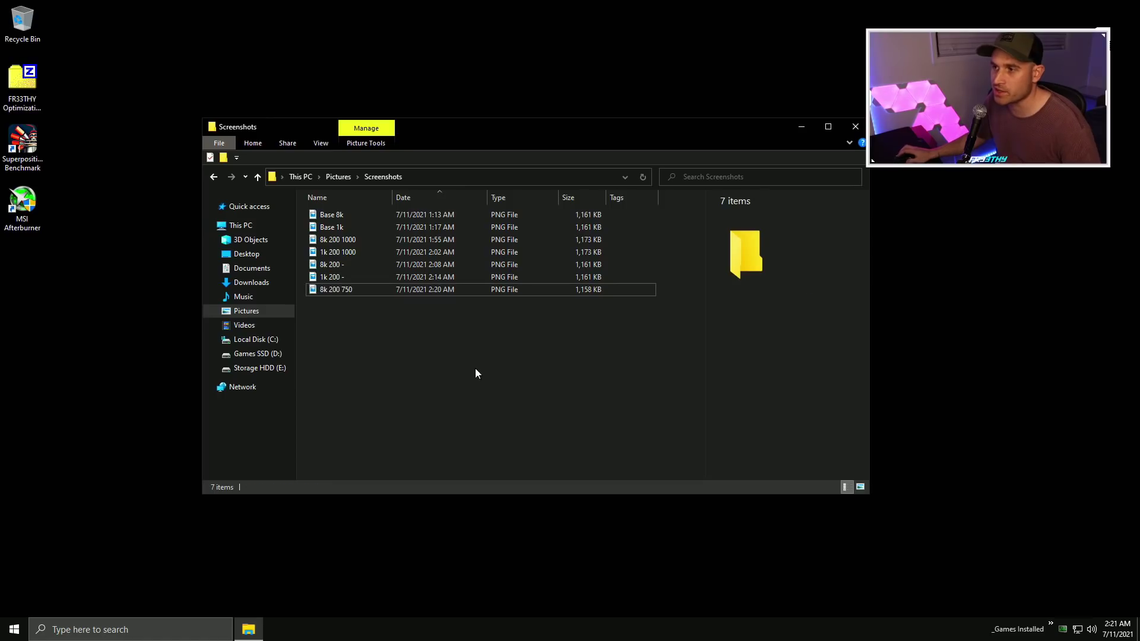
{"action": "left_click", "coordinate": [343, 266]}
{"action": "double_click", "coordinate": [340, 263]}
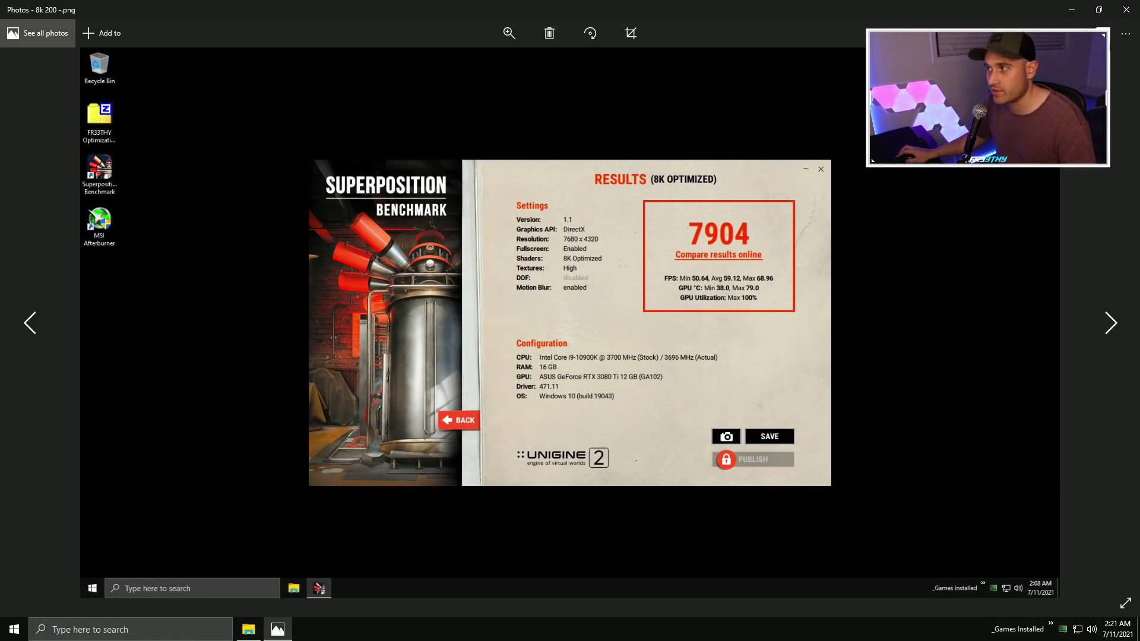
{"action": "left_click", "coordinate": [1127, 10]}
{"action": "left_click", "coordinate": [364, 306]}
{"action": "double_click", "coordinate": [334, 290]}
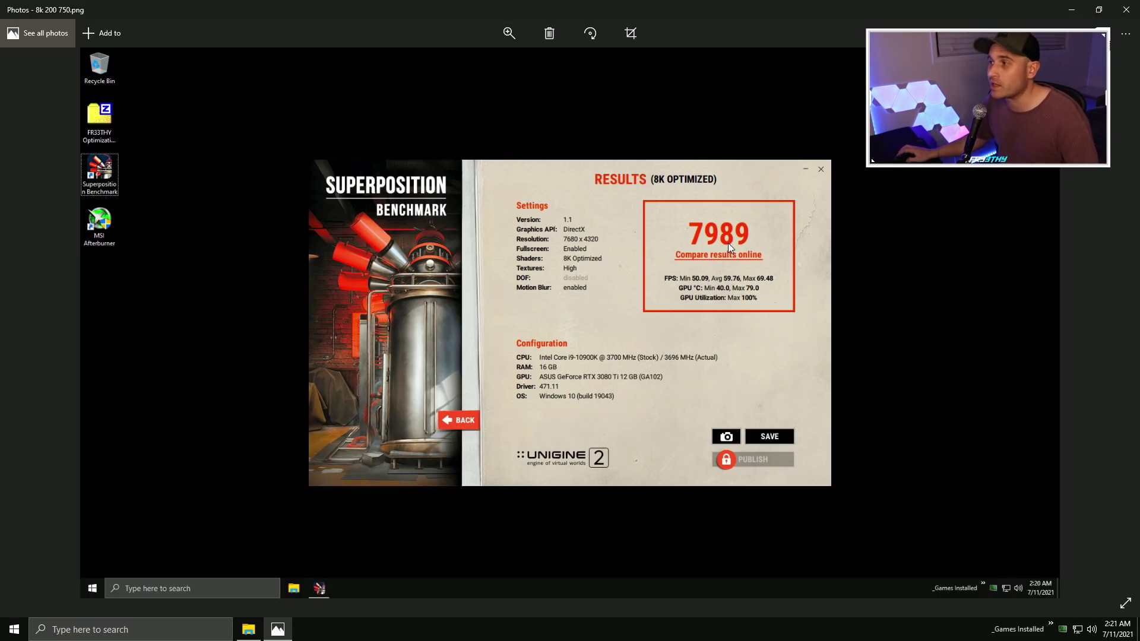
{"action": "left_click", "coordinate": [1126, 9]}
{"action": "left_click", "coordinate": [651, 305]}
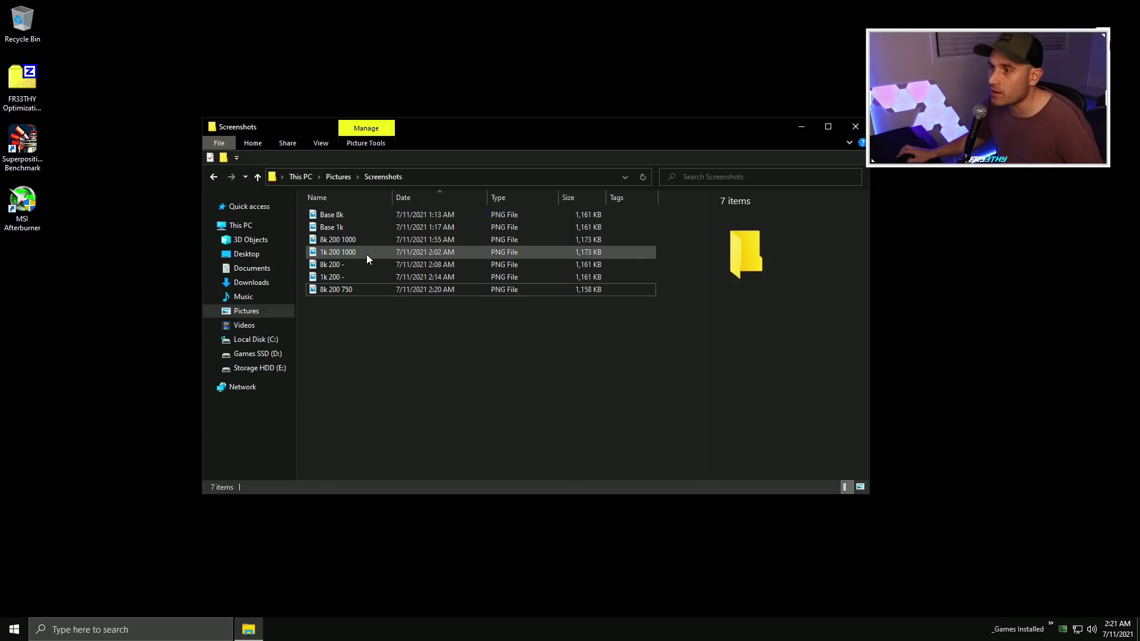
Step: Compare the 8K Optimized scores in the "8k 200 1000" and "8k 200 750" screenshots
{"action": "double_click", "coordinate": [351, 237]}
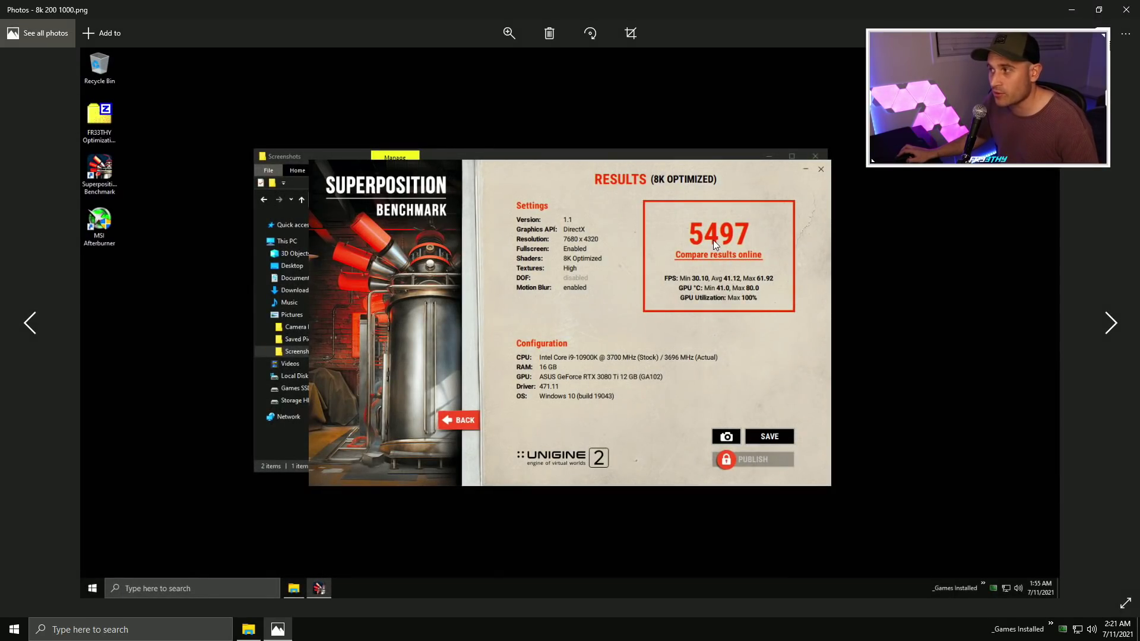
{"action": "left_click", "coordinate": [1126, 10]}
{"action": "left_click", "coordinate": [428, 382]}
{"action": "double_click", "coordinate": [356, 289]}
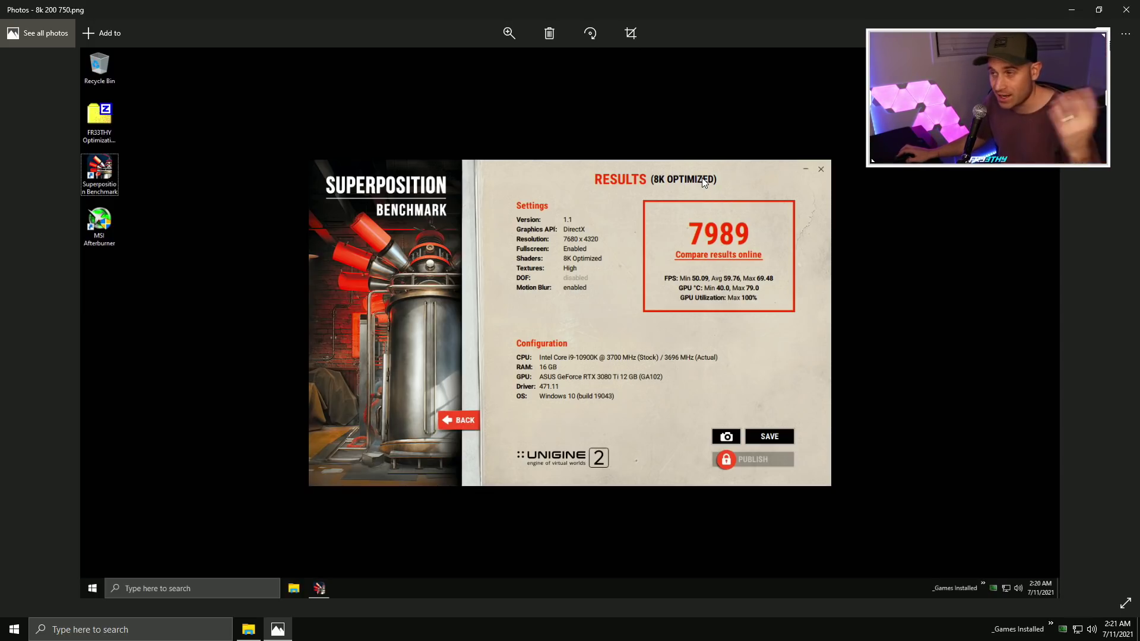
{"action": "left_click", "coordinate": [1126, 10]}
{"action": "left_click", "coordinate": [590, 365]}
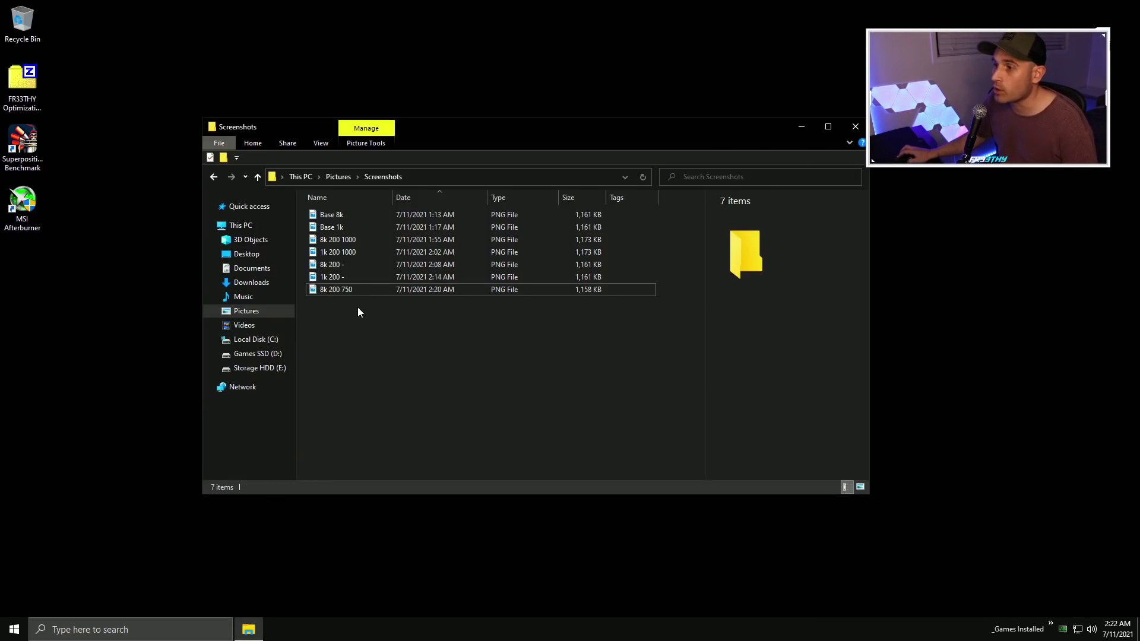
{"action": "left_click", "coordinate": [355, 291]}
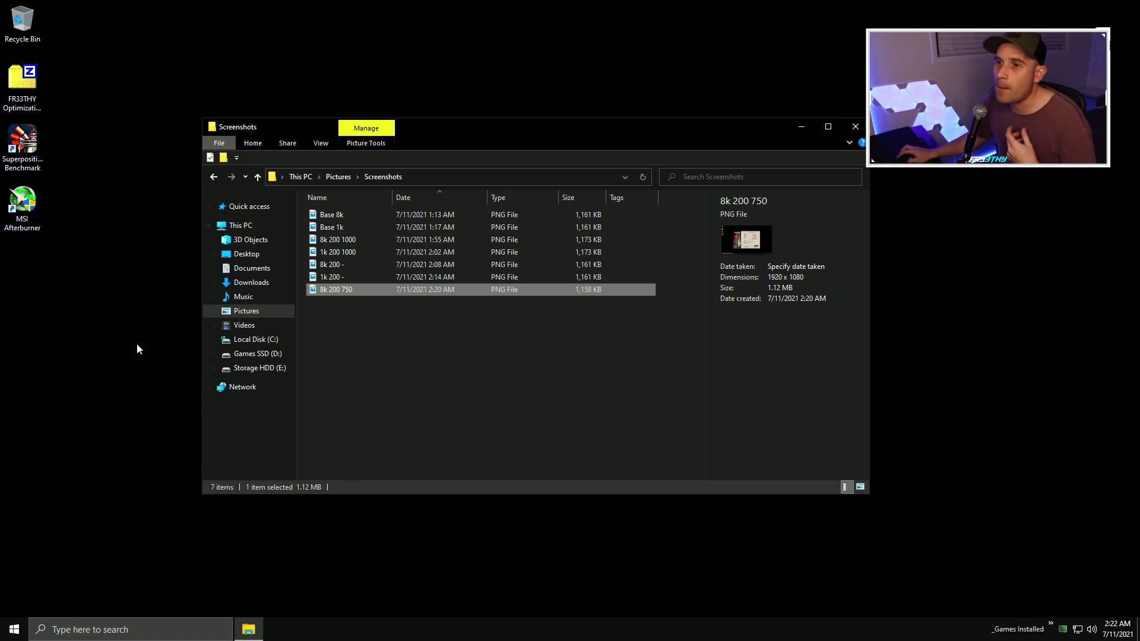
Step: Open MSI Afterburner with elevated permission and set the memory clock offset to +850 MHz
{"action": "double_click", "coordinate": [22, 205]}
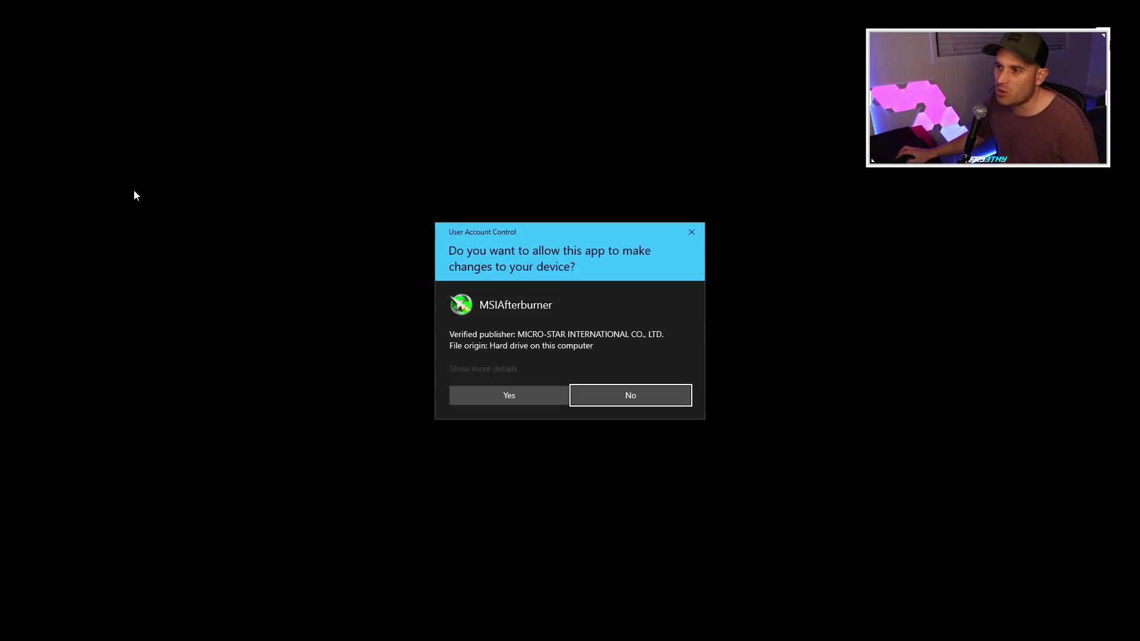
{"action": "left_click", "coordinate": [509, 394]}
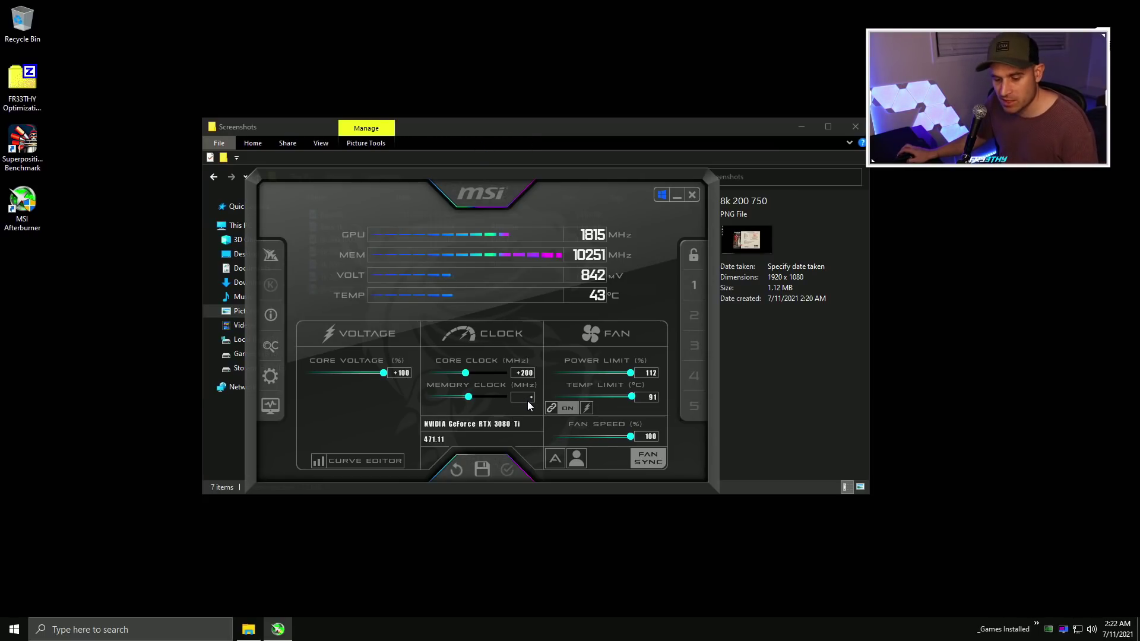
{"action": "type", "text": "850"}
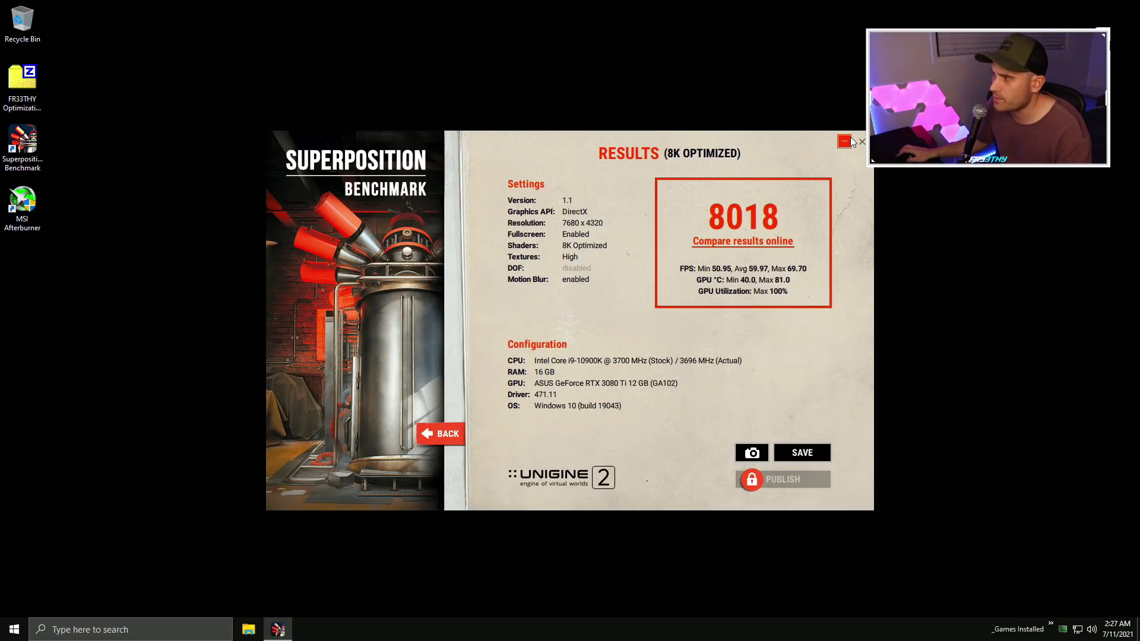
Step: Open the Screenshots folder inside Pictures in File Explorer
{"action": "left_click", "coordinate": [248, 630]}
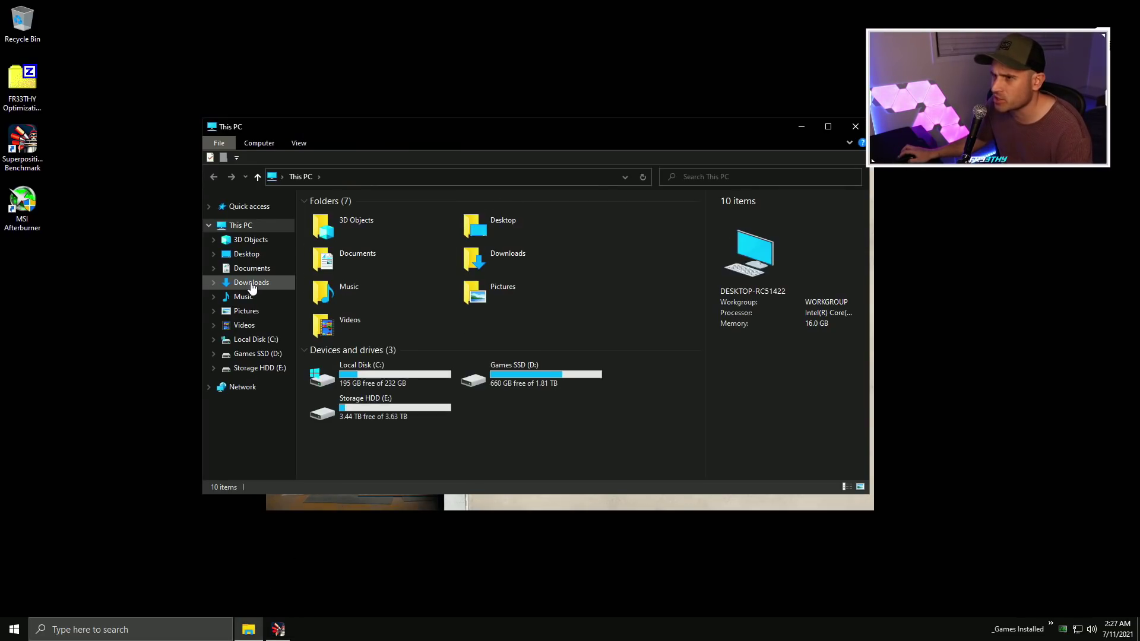
{"action": "left_click", "coordinate": [254, 311]}
{"action": "double_click", "coordinate": [487, 233]}
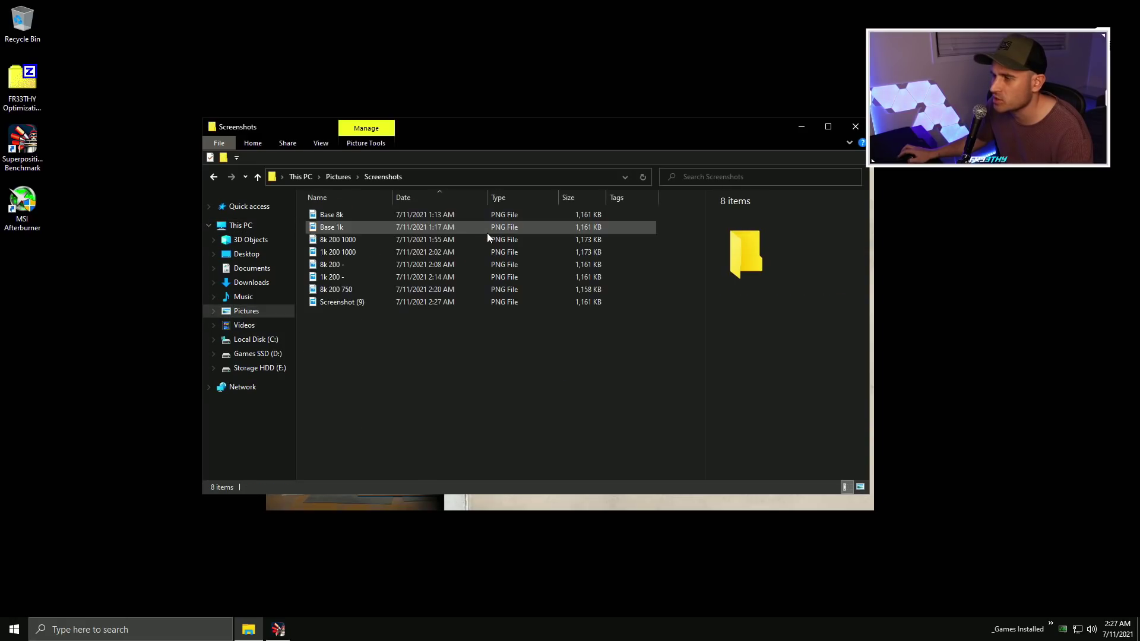
Step: Rename the "Screenshot (9)" file to "8k 200 850", reusing the name of the "8k 200 750" screenshot
{"action": "left_click", "coordinate": [355, 303]}
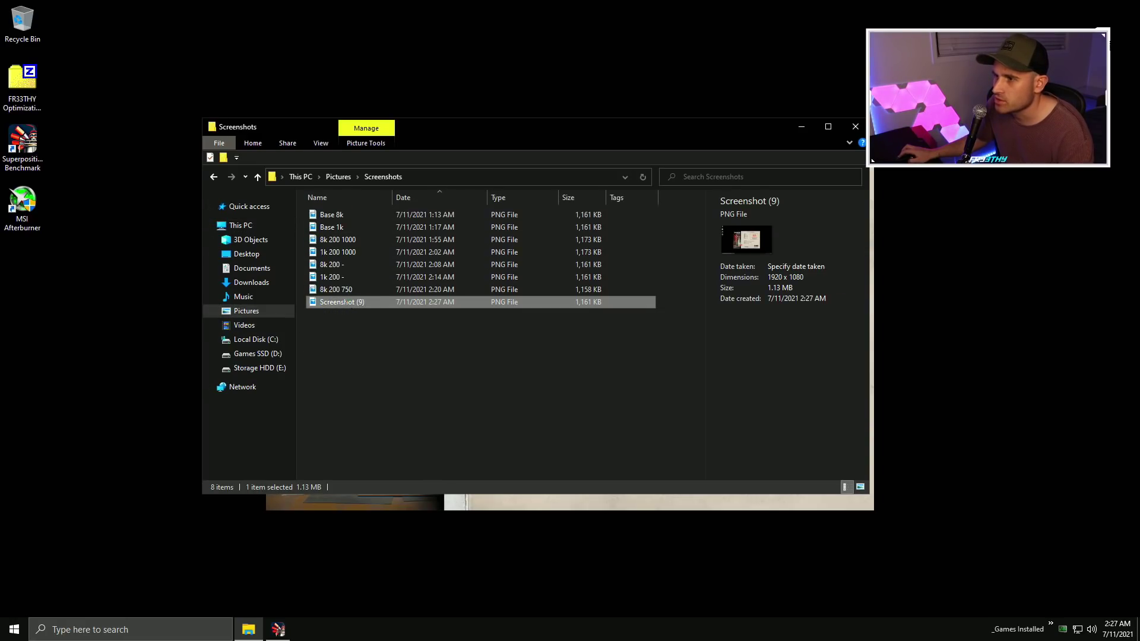
{"action": "left_click", "coordinate": [349, 291]}
{"action": "left_click", "coordinate": [337, 290]}
{"action": "key", "text": "ctrl+c"}
{"action": "left_click", "coordinate": [346, 304]}
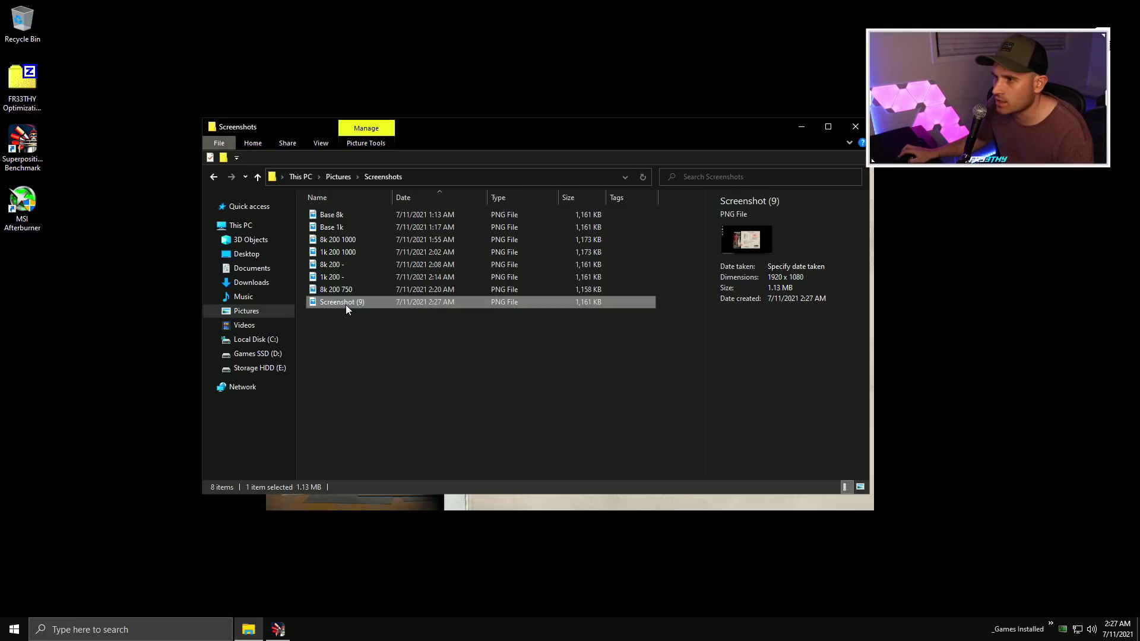
{"action": "left_click", "coordinate": [336, 301]}
{"action": "key", "text": "ctrl+v"}
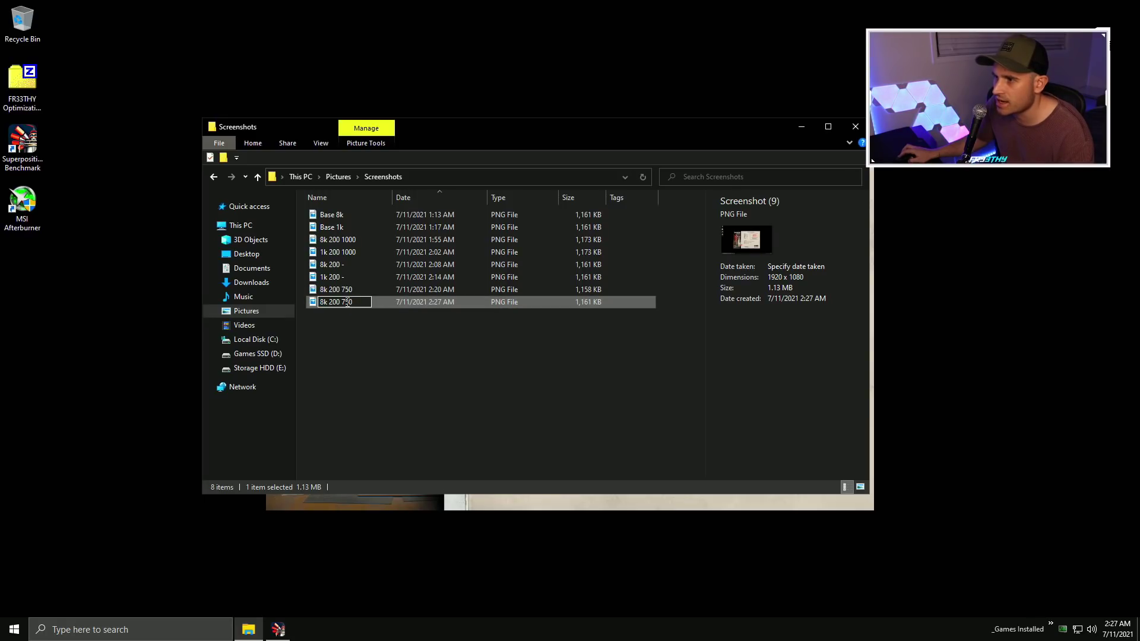
{"action": "left_click", "coordinate": [348, 303]}
{"action": "key", "text": "BackSpace"}
{"action": "type", "text": "8"}
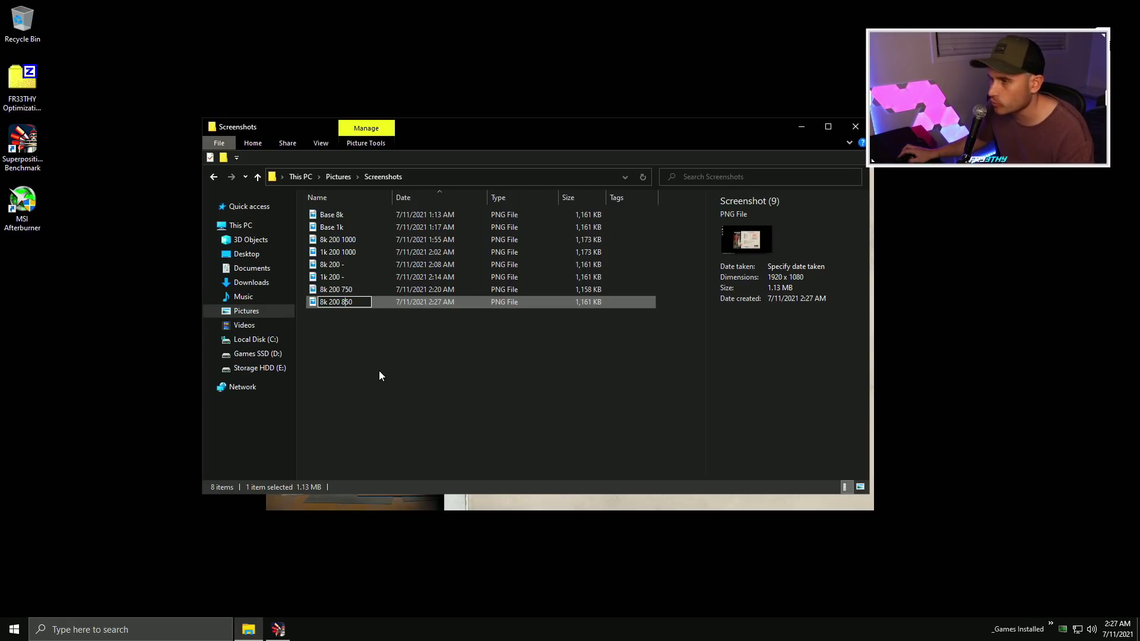
{"action": "left_click", "coordinate": [379, 375]}
Step: Compare the 8K Optimized scores in the "8k 200 750" and "8k 200 850" screenshots
{"action": "double_click", "coordinate": [344, 291]}
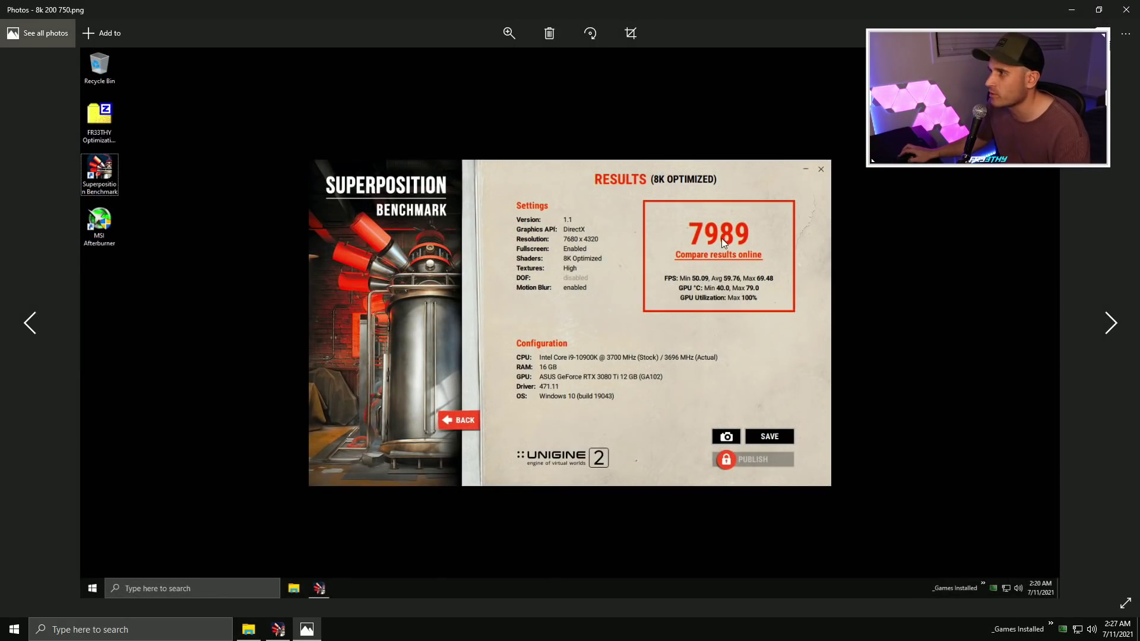
{"action": "left_click", "coordinate": [1126, 9]}
{"action": "double_click", "coordinate": [350, 300]}
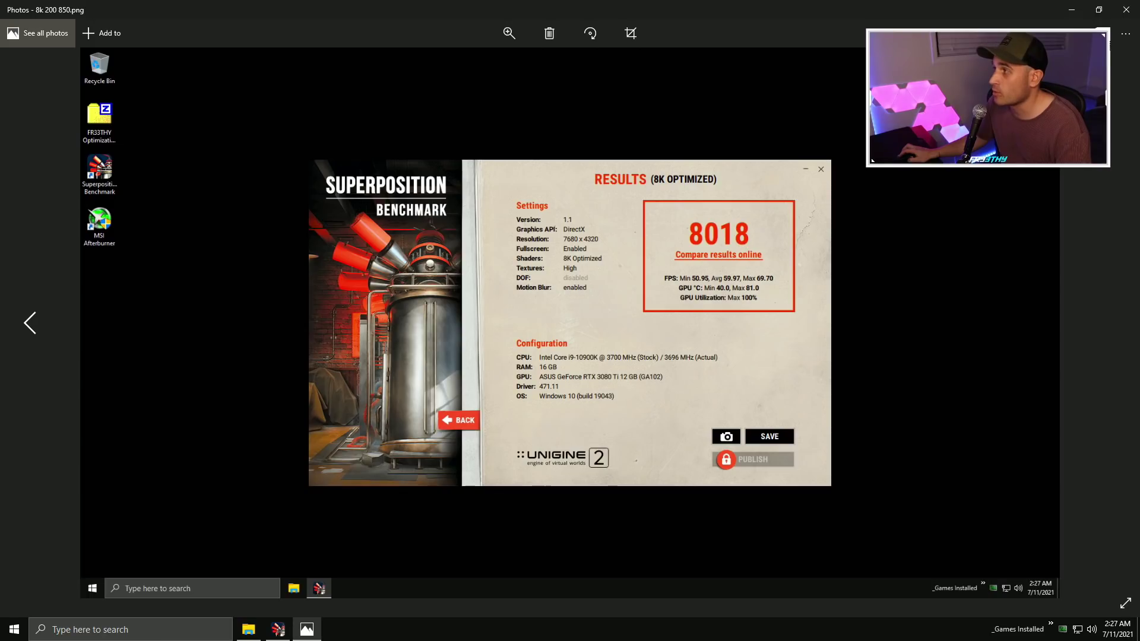
{"action": "left_click", "coordinate": [1125, 9]}
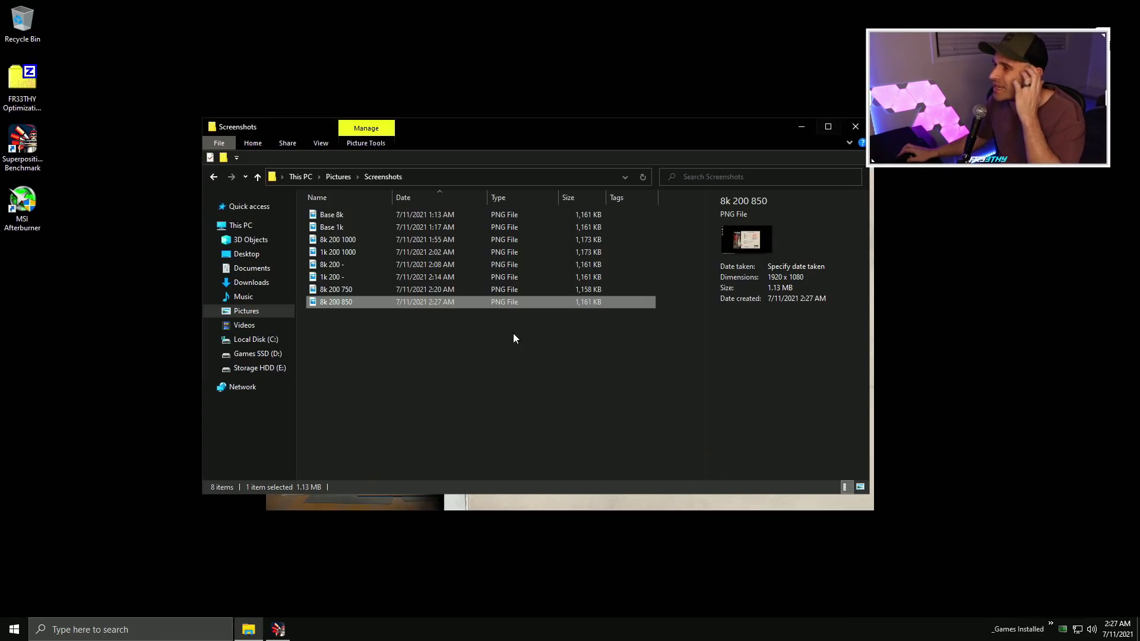
Step: Close the Screenshots folder and the Superposition results window
{"action": "left_click", "coordinate": [514, 339]}
{"action": "left_click", "coordinate": [855, 126]}
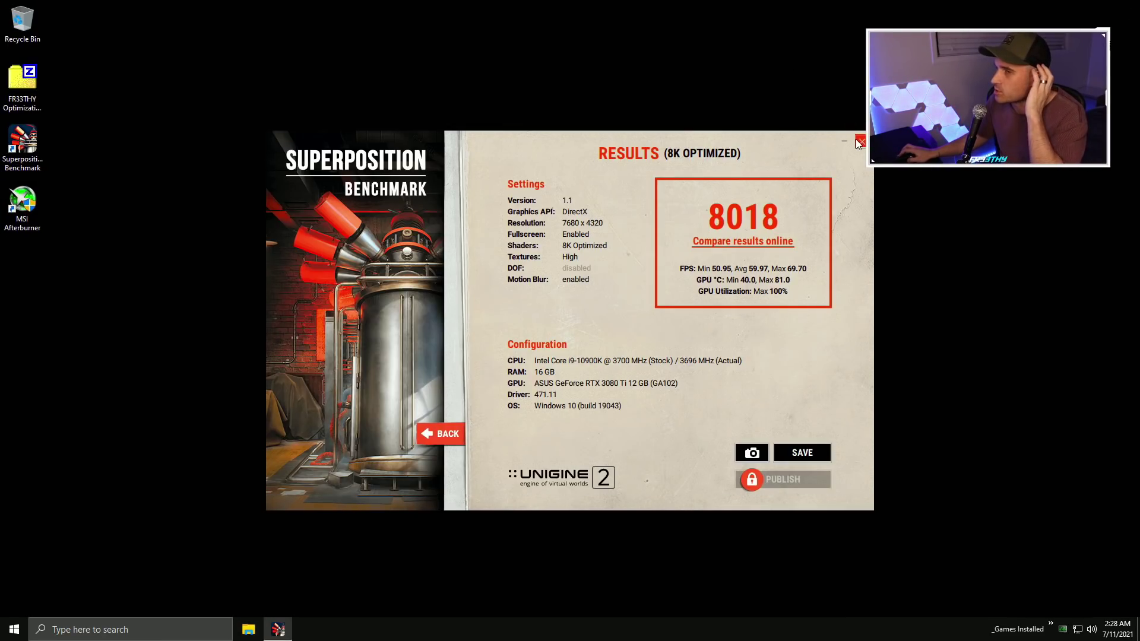
{"action": "left_click", "coordinate": [857, 141]}
Step: Open MSI Afterburner and set the memory clock offset to +900 MHz
{"action": "double_click", "coordinate": [36, 200]}
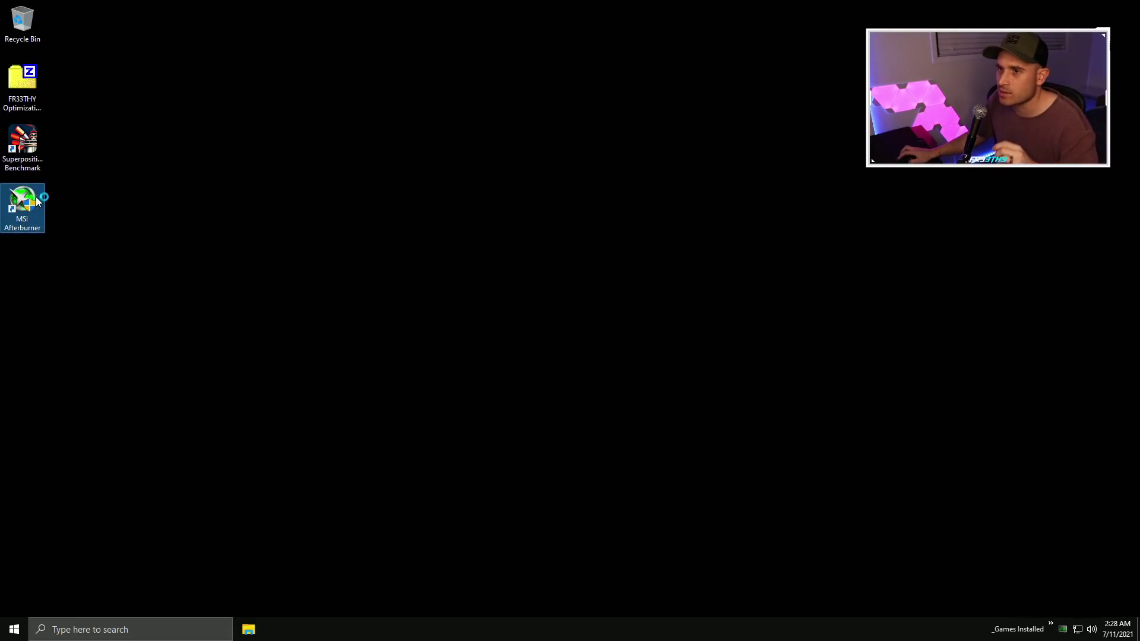
{"action": "left_click", "coordinate": [525, 397]}
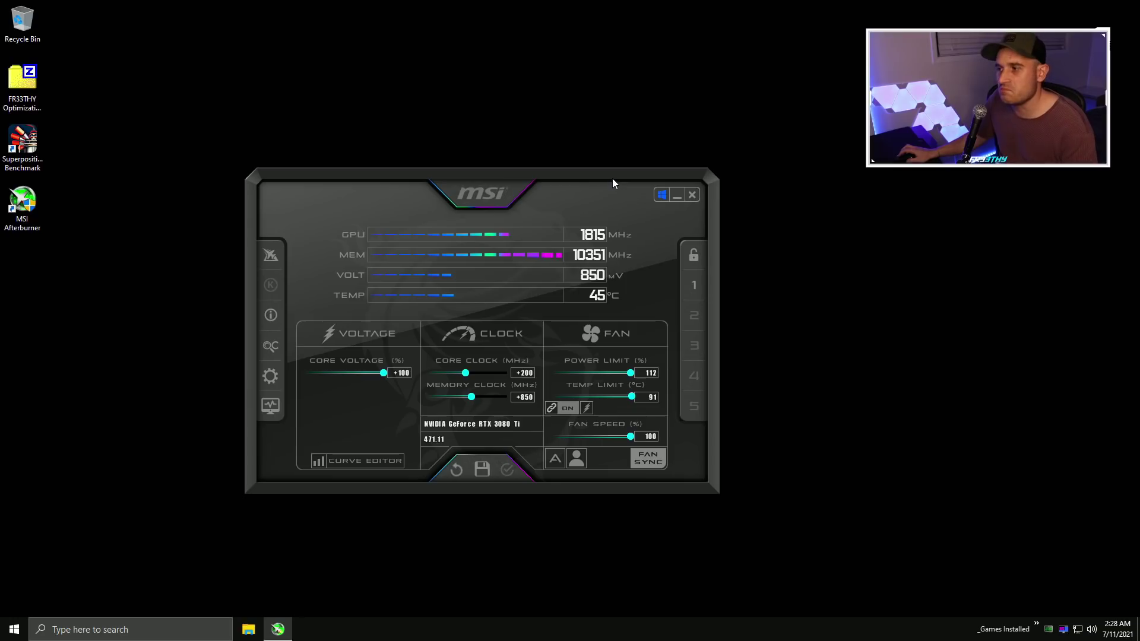
{"action": "left_click", "coordinate": [529, 397]}
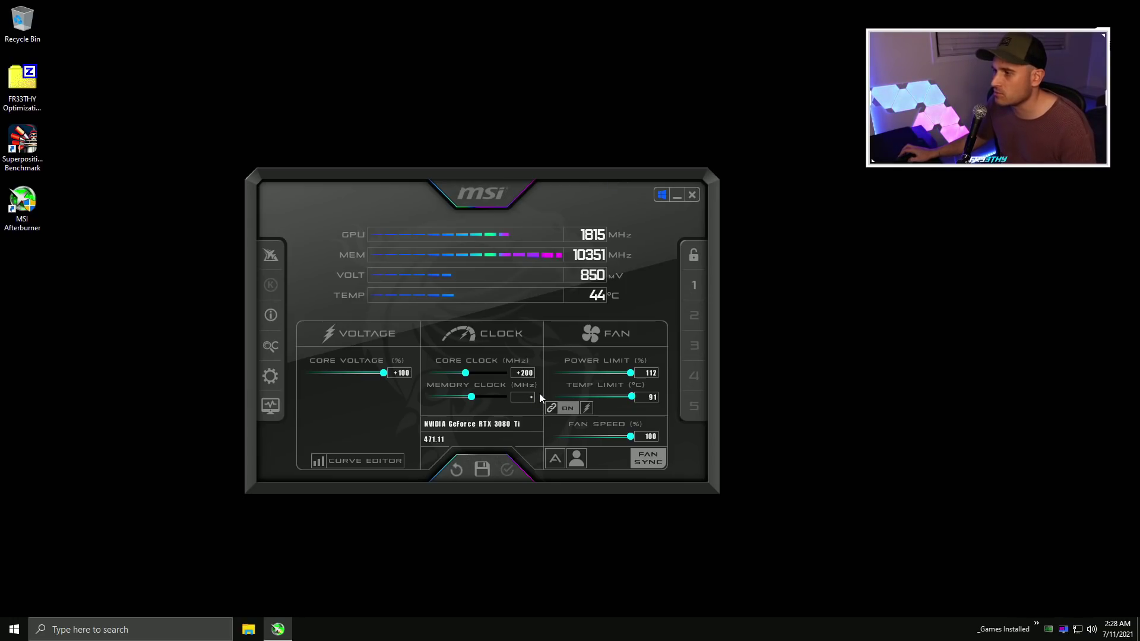
{"action": "type", "text": "900"}
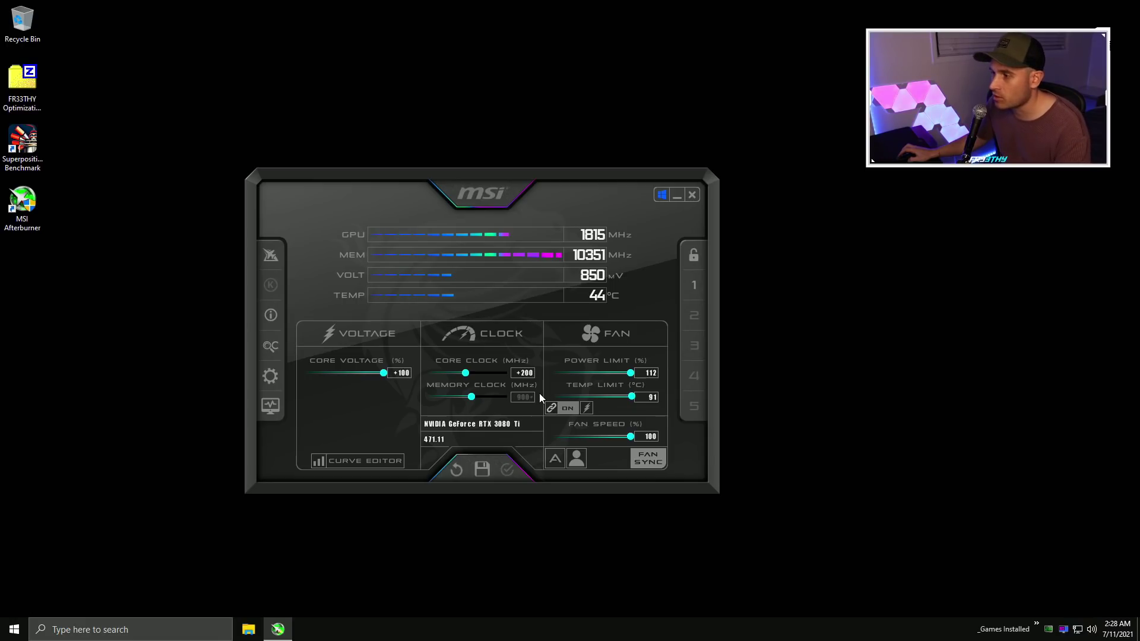
{"action": "key", "text": "Return"}
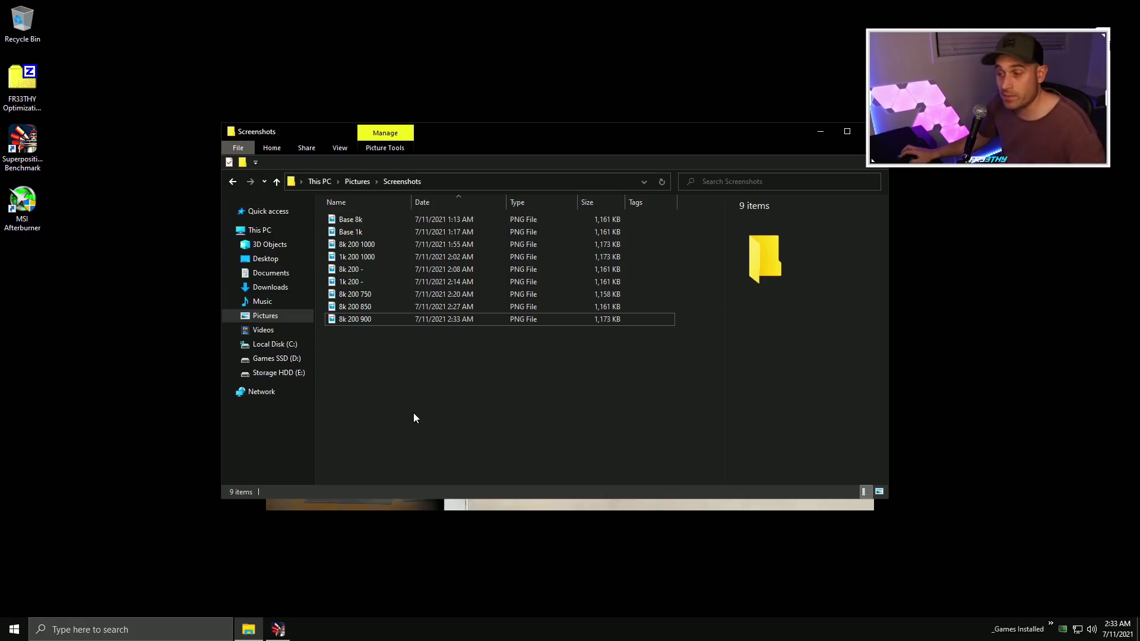
Step: Compare the 8K Optimized scores in the "8k 200 850" and "8k 200 900" screenshots
{"action": "double_click", "coordinate": [369, 308]}
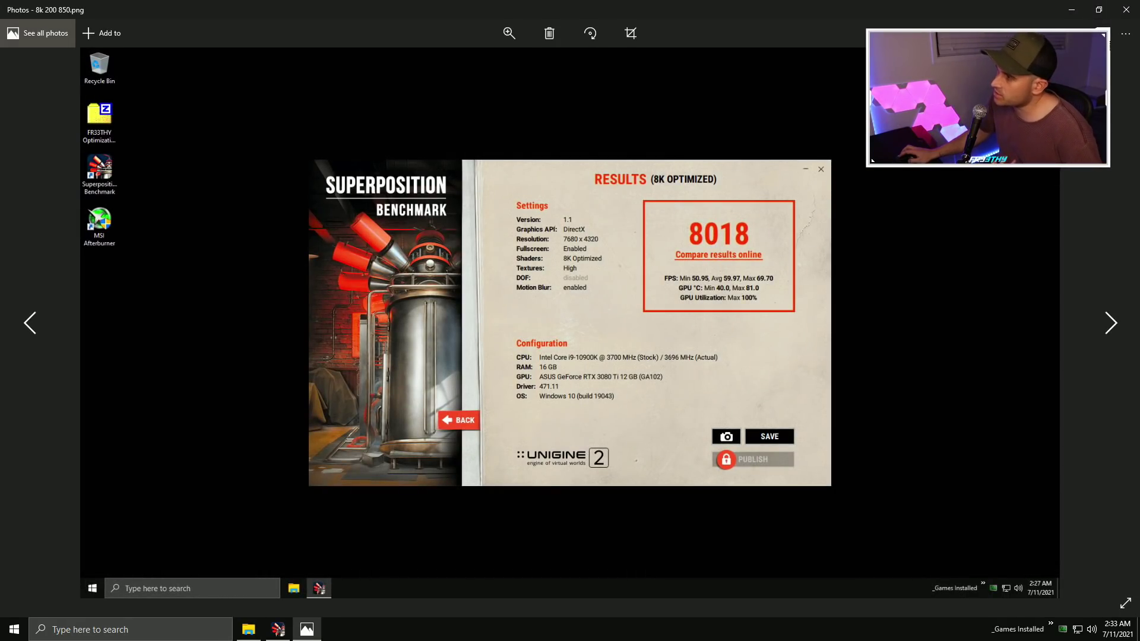
{"action": "left_click", "coordinate": [1126, 9]}
{"action": "double_click", "coordinate": [371, 320]}
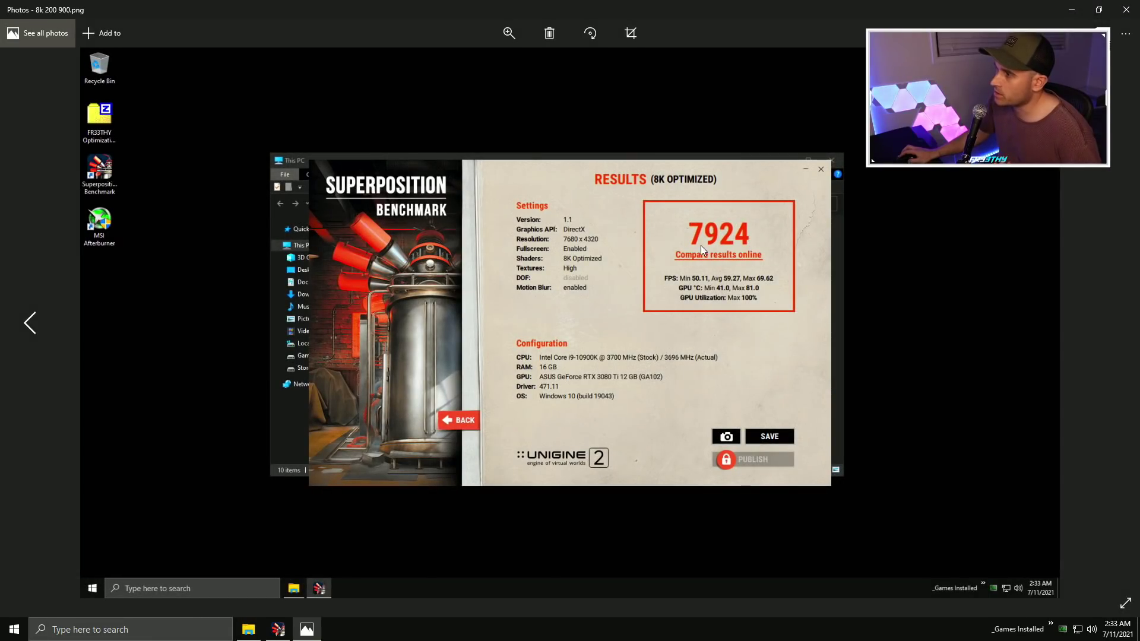
{"action": "left_click", "coordinate": [1126, 9]}
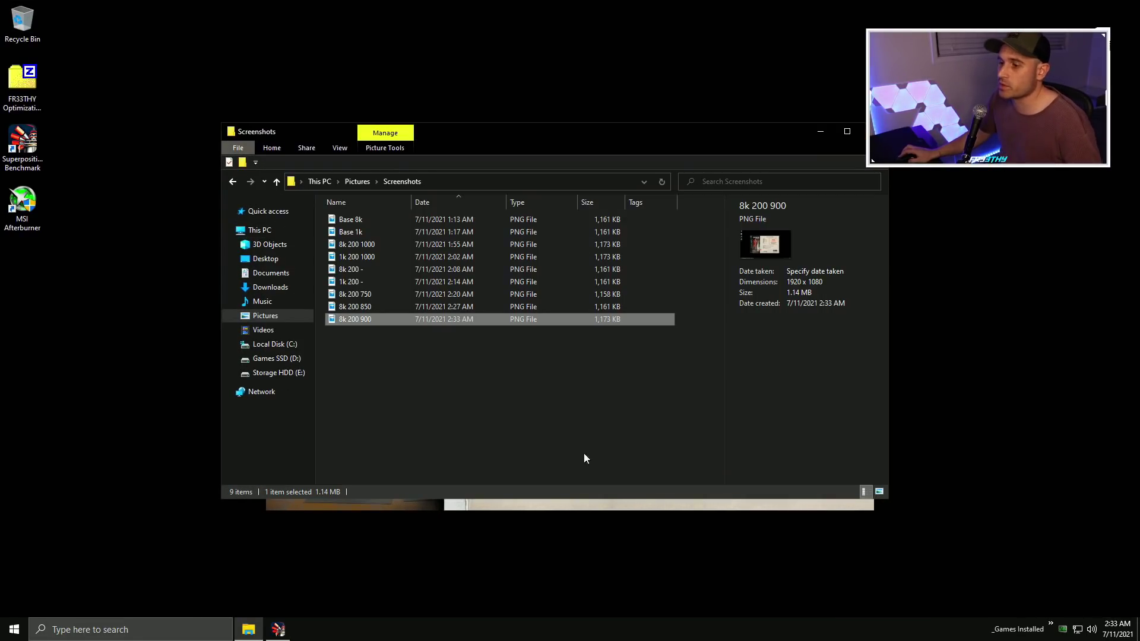
Step: Open MSI Afterburner with elevated permission, move its window off the file list and set the memory clock offset to +875 MHz
{"action": "double_click", "coordinate": [22, 203]}
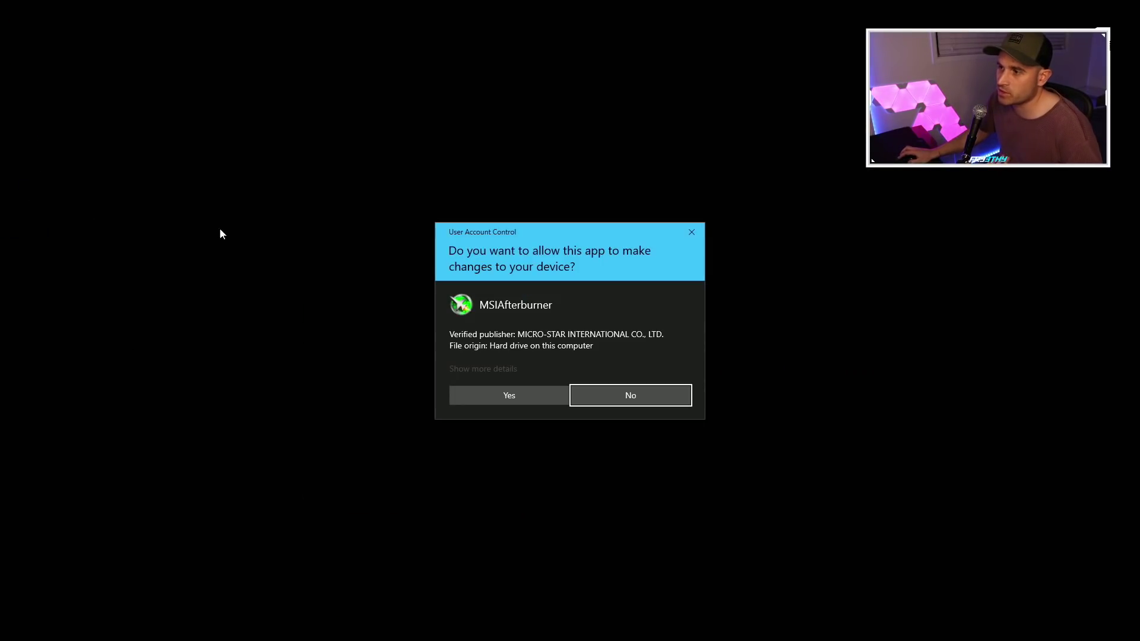
{"action": "left_click", "coordinate": [485, 394]}
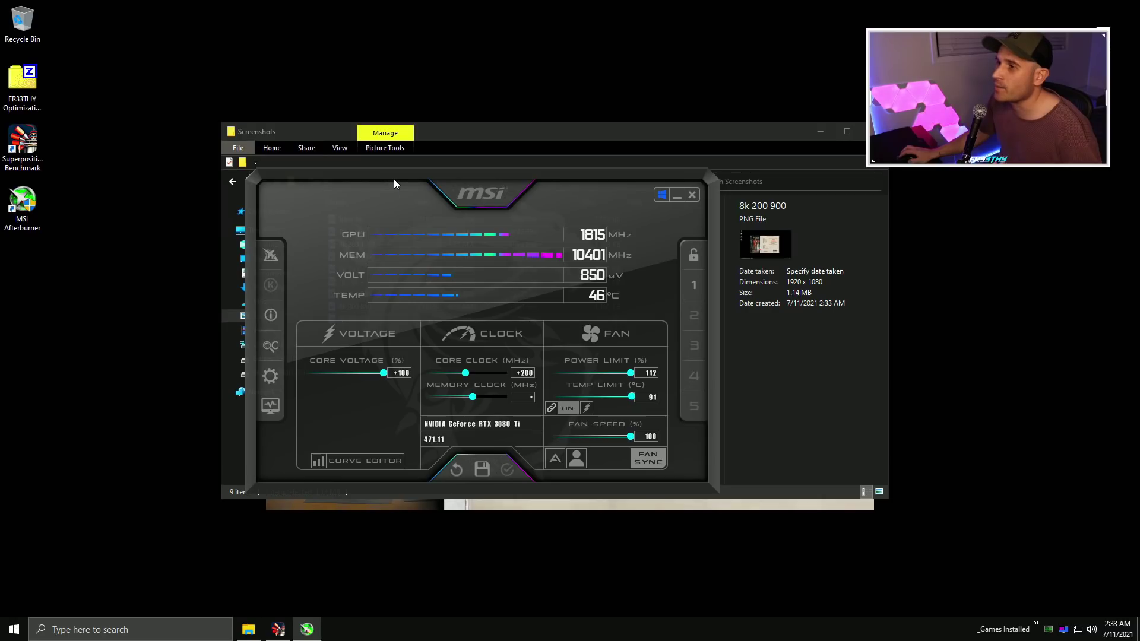
{"action": "left_click_drag", "start_coordinate": [394, 179], "coordinate": [636, 185]}
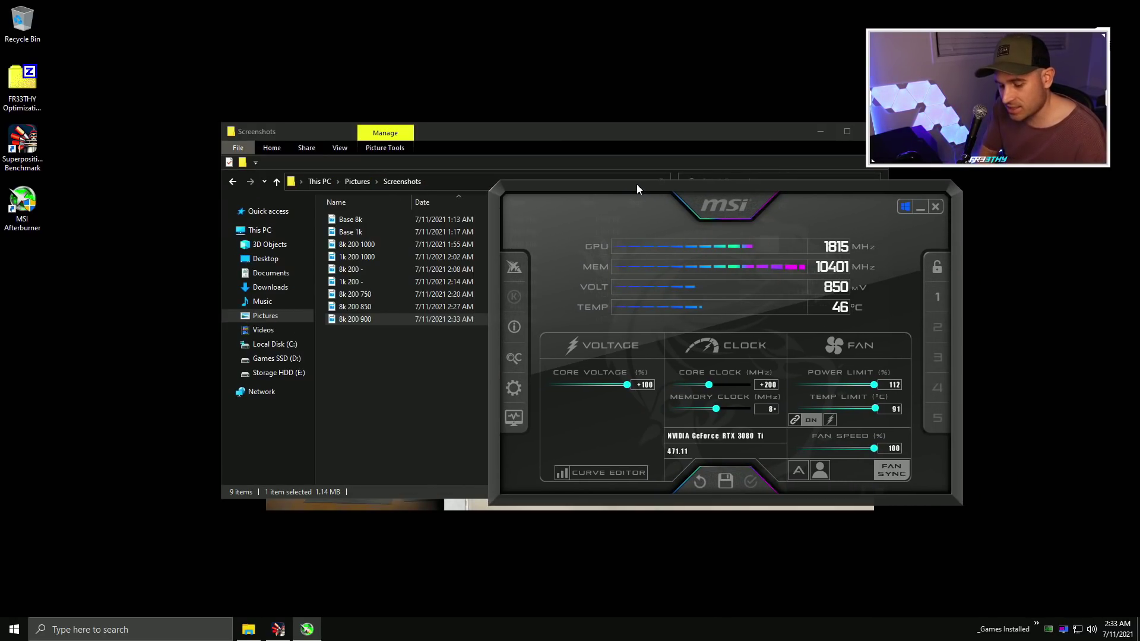
{"action": "type", "text": "75"}
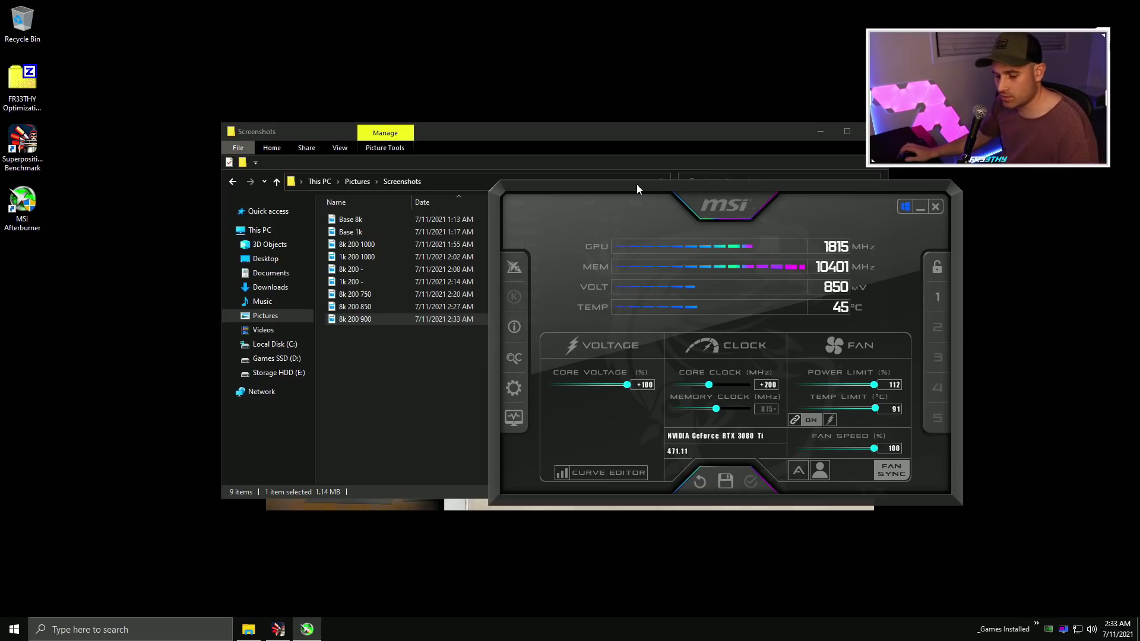
{"action": "key", "text": "Return"}
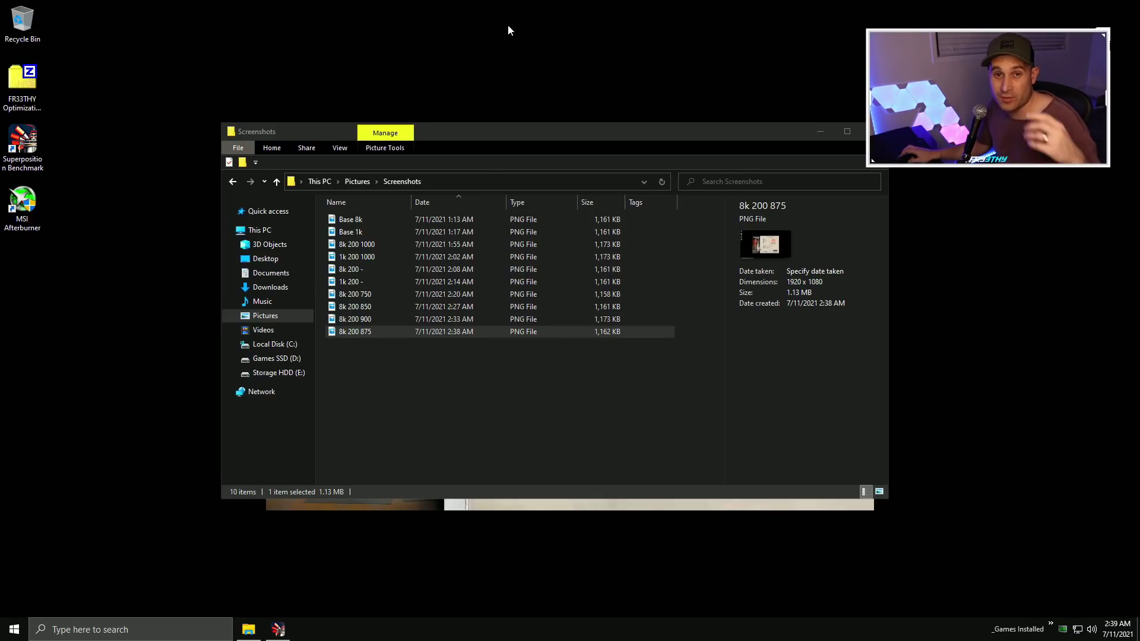
Step: Compare the 8K Optimized scores in the "8k 200 850" and "8k 200 875" screenshots
{"action": "left_click", "coordinate": [368, 346]}
{"action": "left_click", "coordinate": [368, 307]}
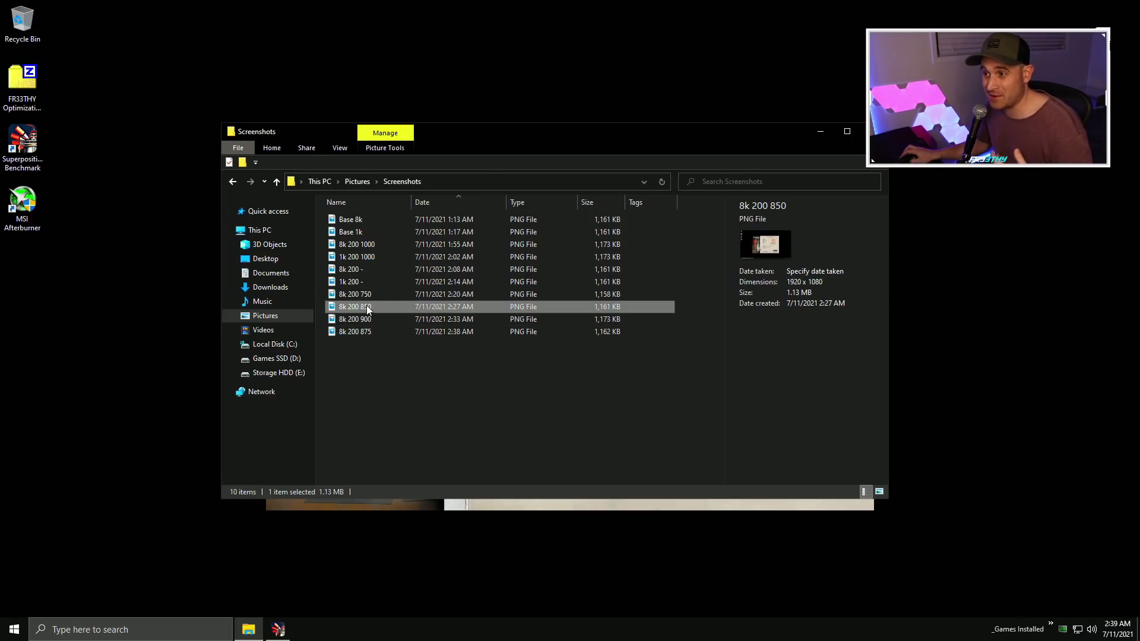
{"action": "double_click", "coordinate": [366, 306]}
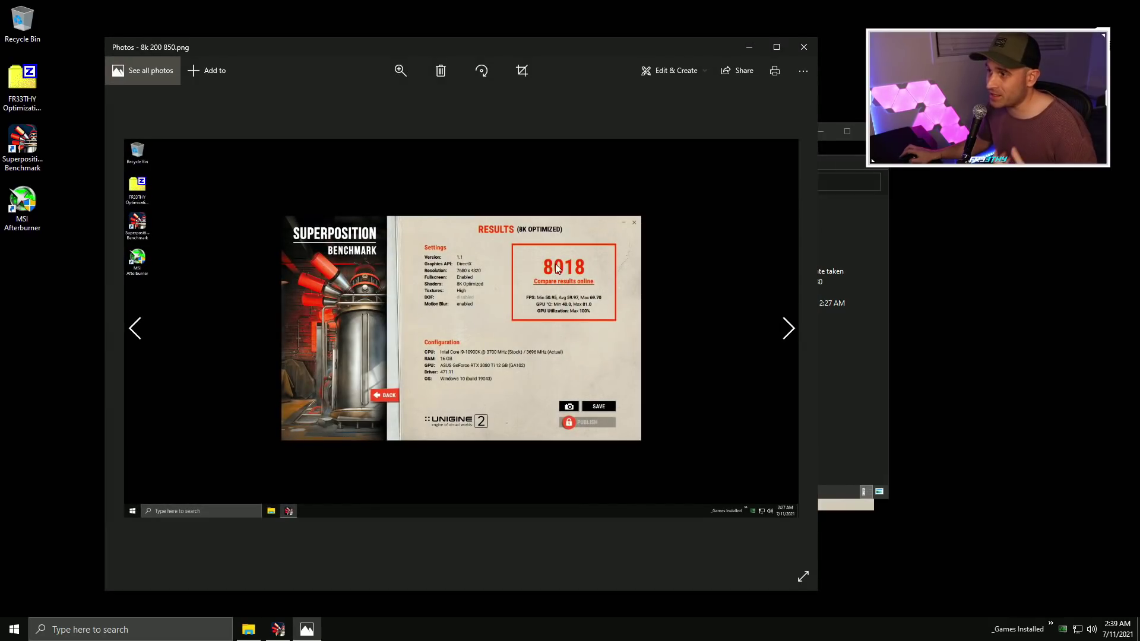
{"action": "left_click", "coordinate": [804, 46]}
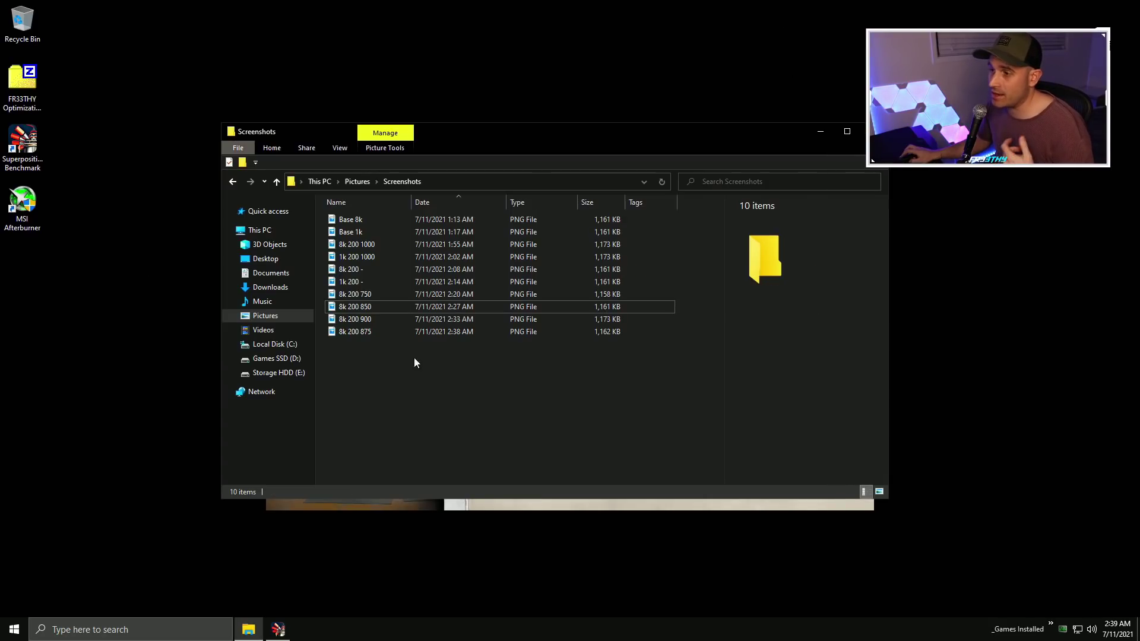
{"action": "double_click", "coordinate": [375, 332]}
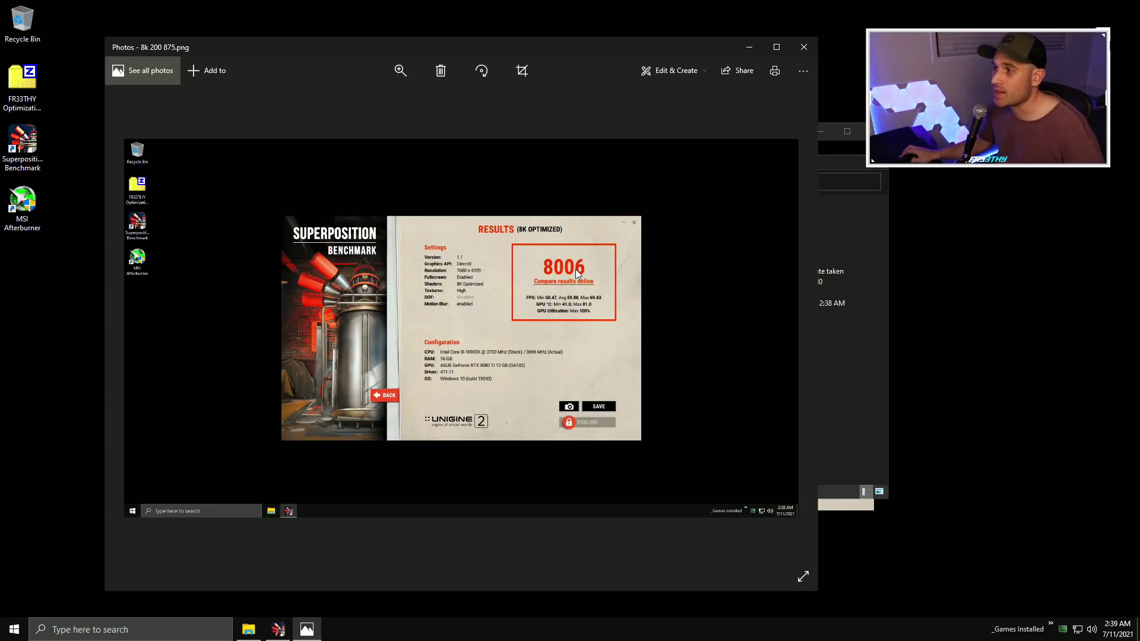
{"action": "left_click", "coordinate": [804, 47]}
{"action": "left_click", "coordinate": [410, 341]}
{"action": "left_click", "coordinate": [382, 313]}
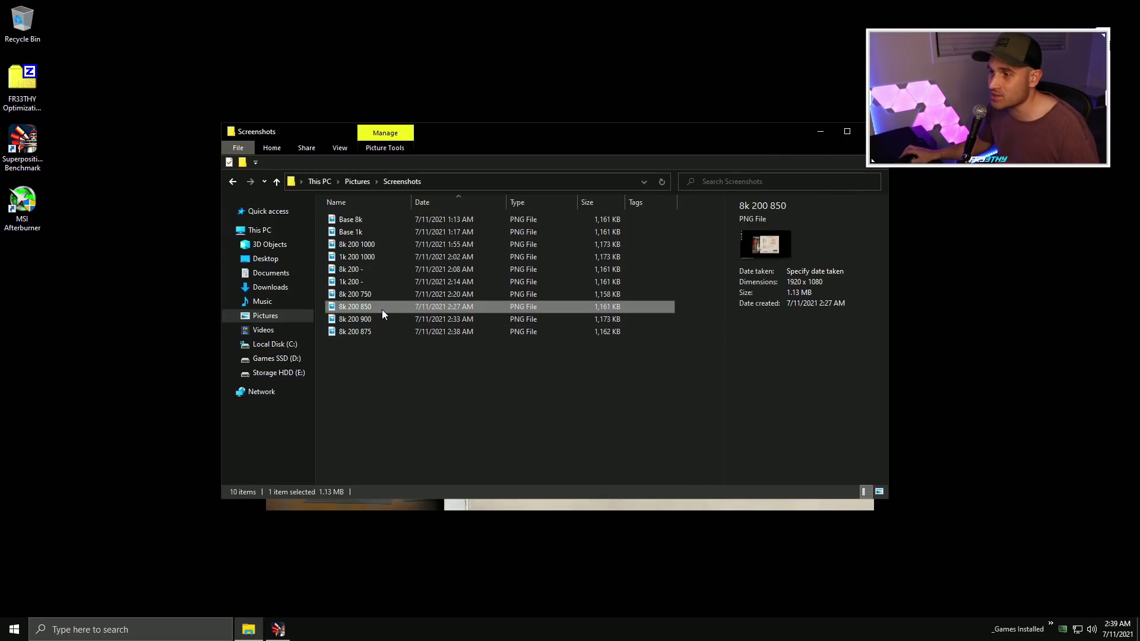
{"action": "left_click", "coordinate": [386, 367]}
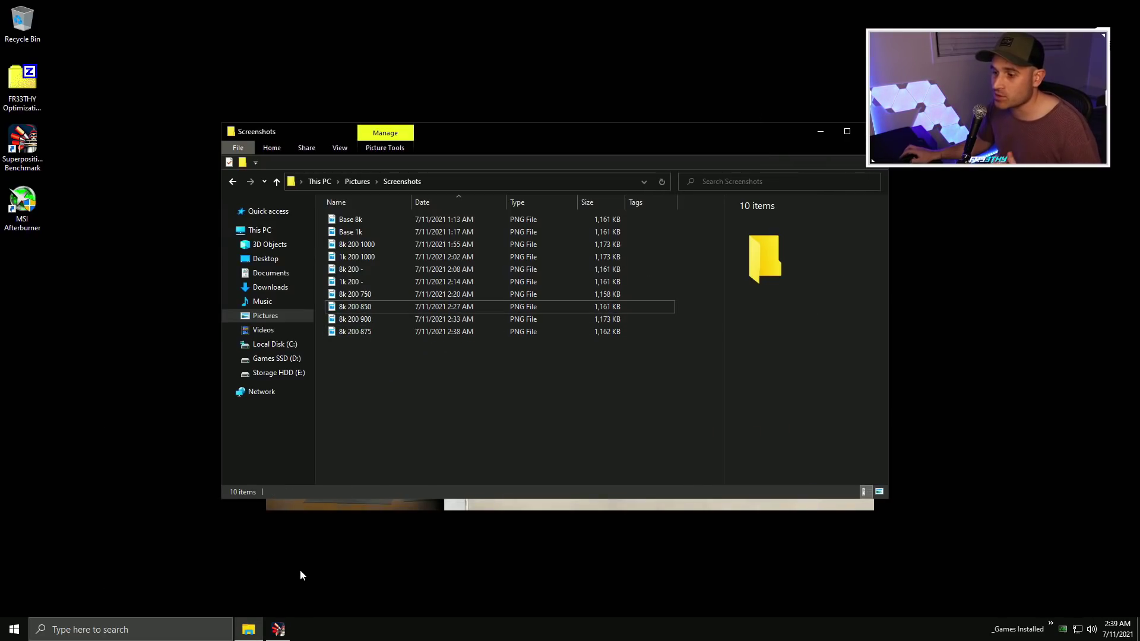
Step: Open MSI Afterburner with elevated permission and set the memory clock offset to +850 MHz
{"action": "double_click", "coordinate": [26, 213]}
{"action": "left_click", "coordinate": [480, 396]}
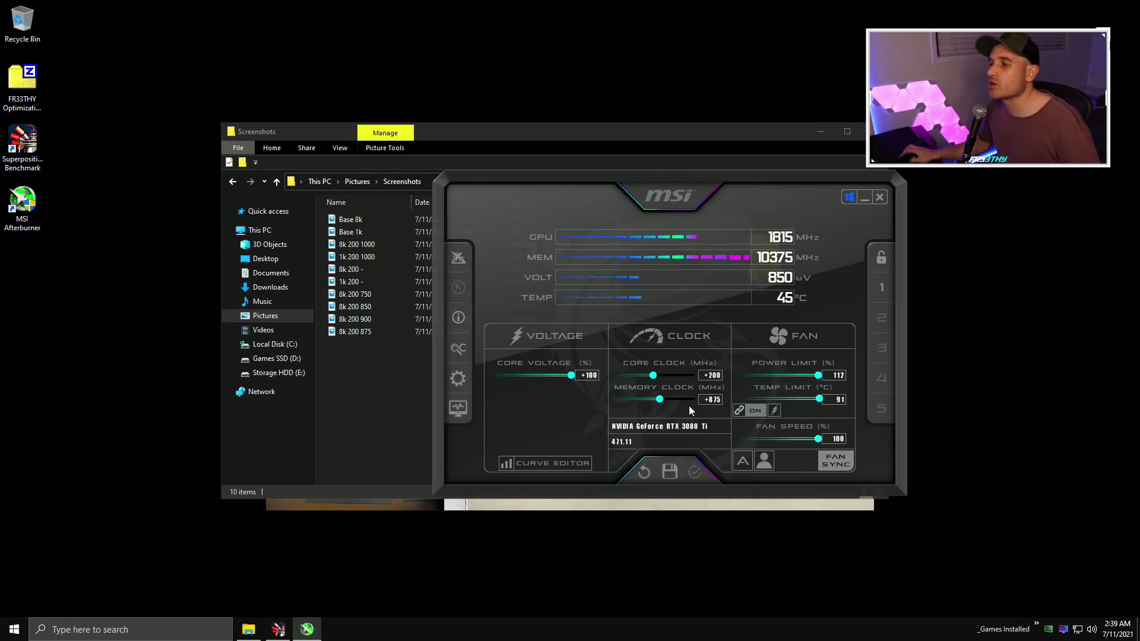
{"action": "left_click", "coordinate": [715, 398]}
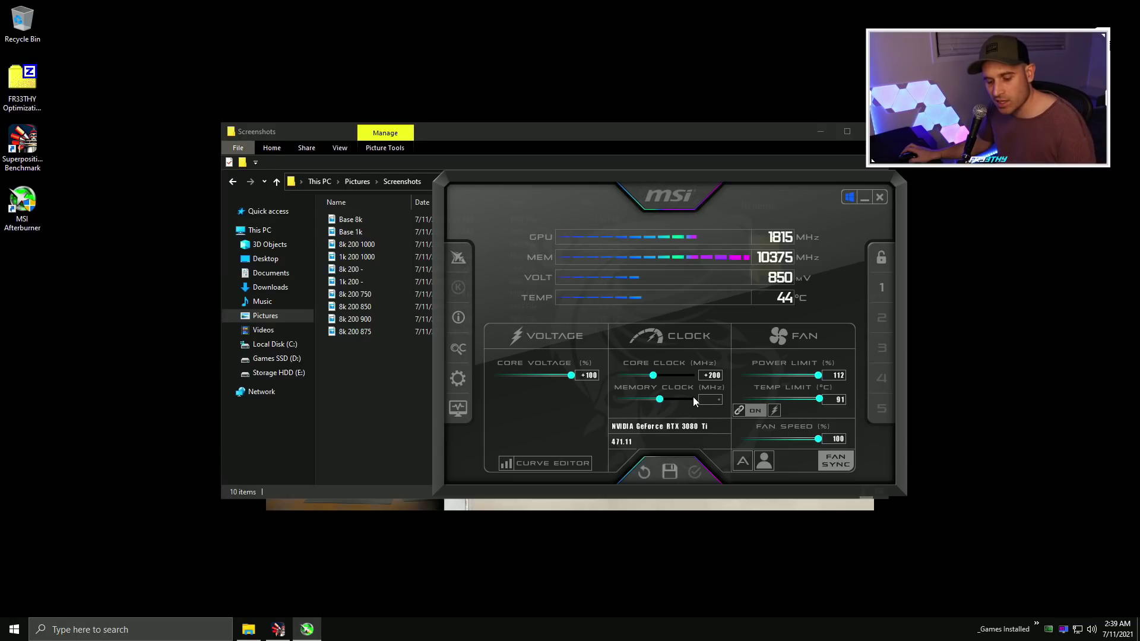
{"action": "type", "text": "85"}
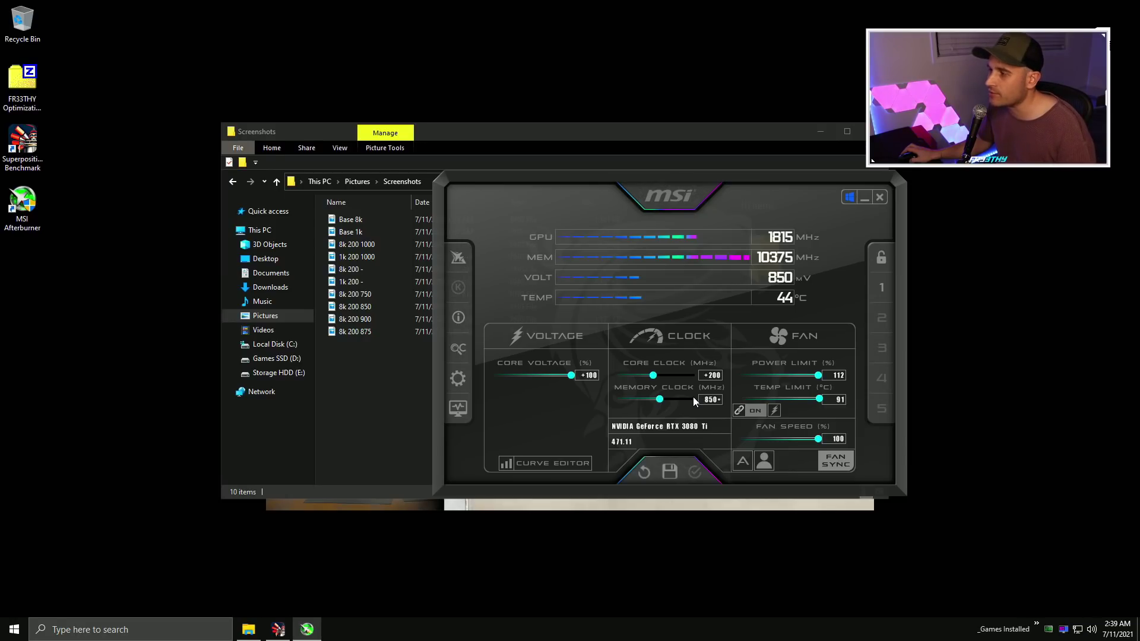
{"action": "type", "text": "0"}
{"action": "key", "text": "Return"}
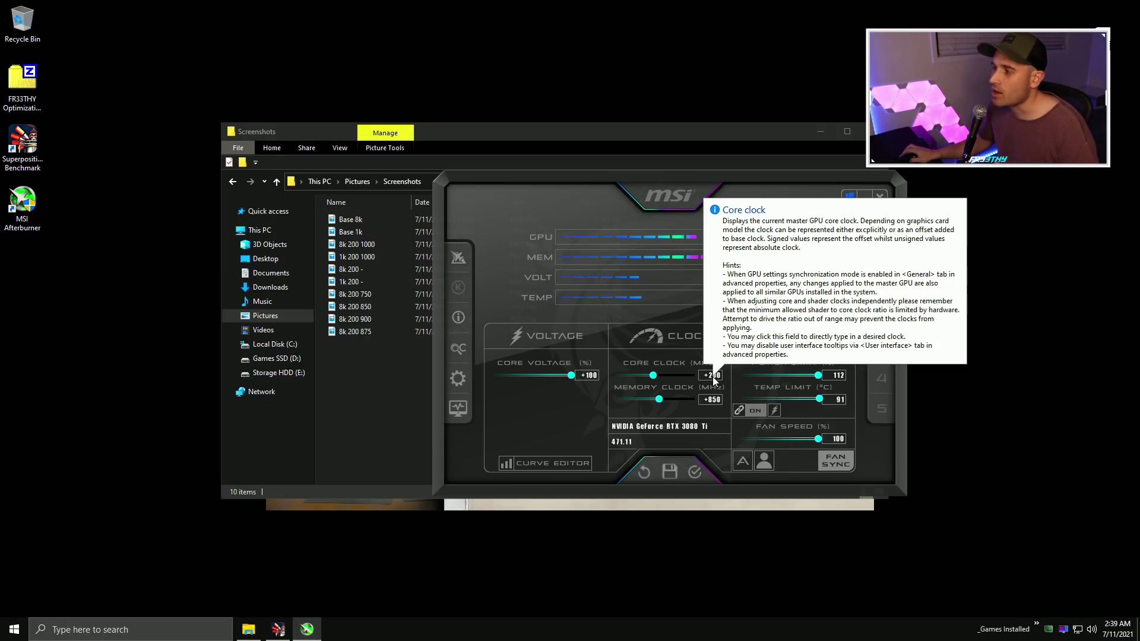
Step: Set the core clock offset to +225 MHz
{"action": "left_click", "coordinate": [713, 375]}
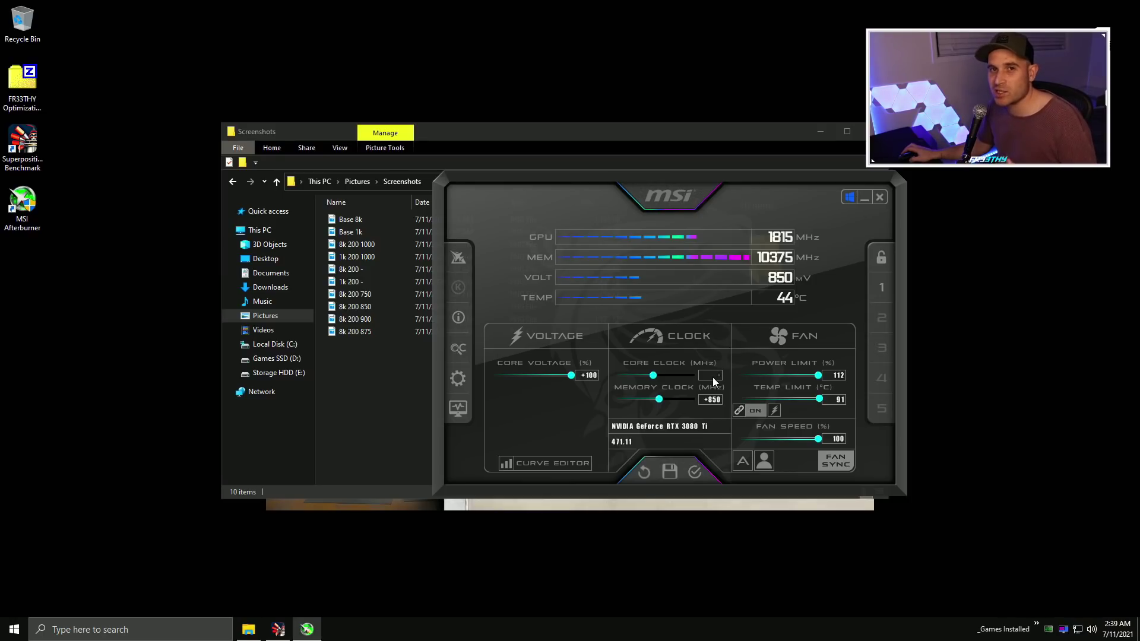
{"action": "type", "text": "2"}
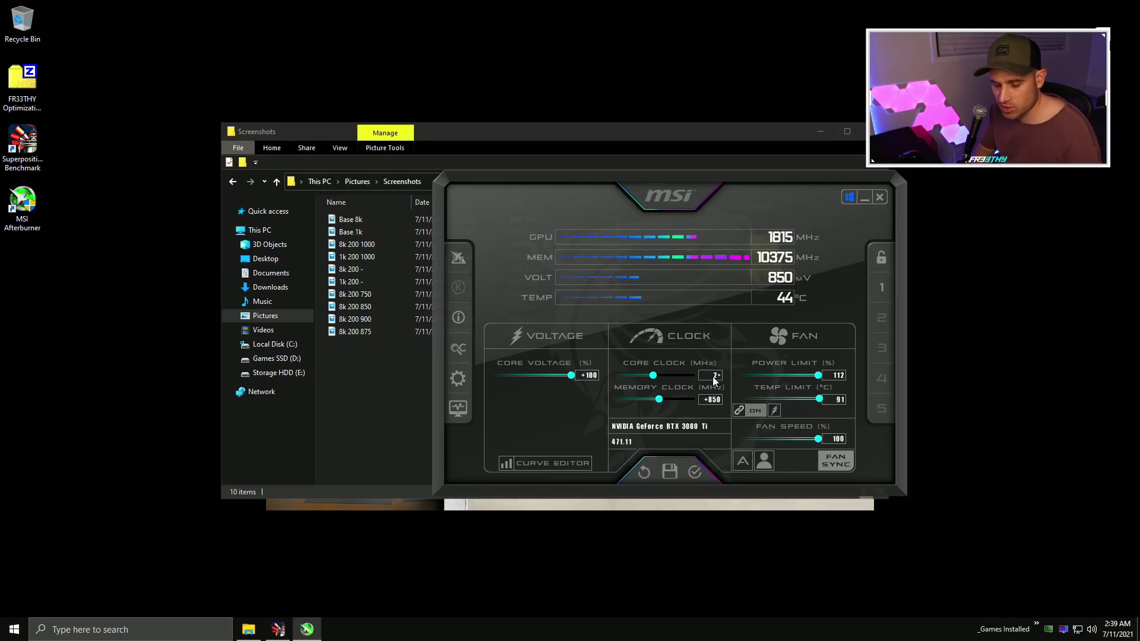
{"action": "type", "text": "2"}
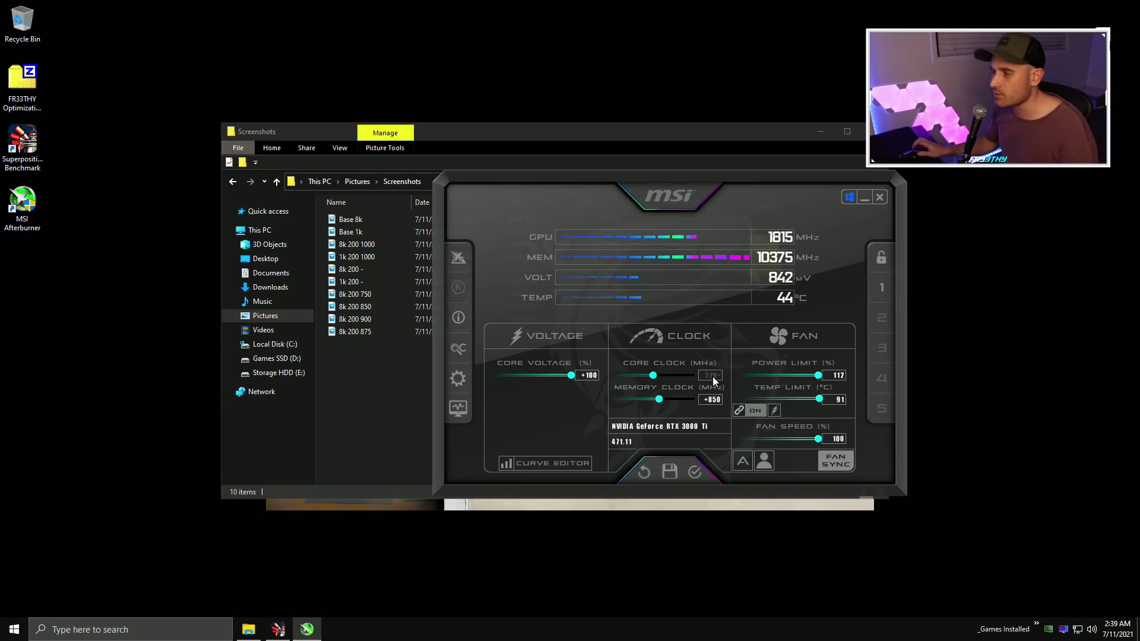
{"action": "type", "text": "0"}
{"action": "key", "text": "Return"}
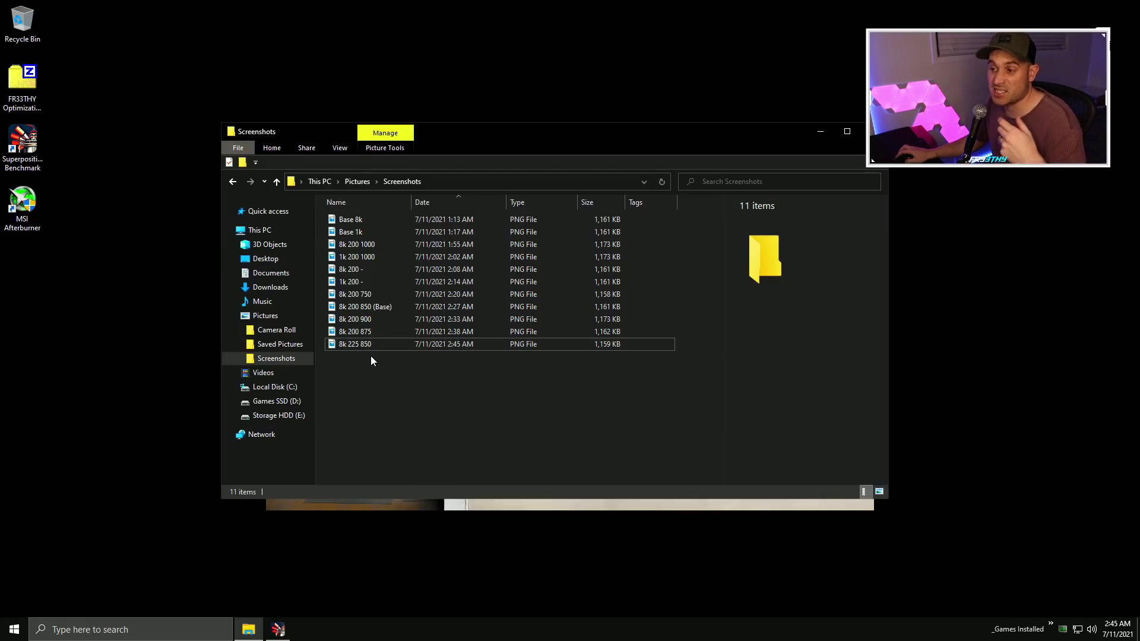
Step: Compare the 8K Optimized scores in the "8k 200 850 (Base)" and "8k 225 850" screenshots
{"action": "double_click", "coordinate": [379, 308]}
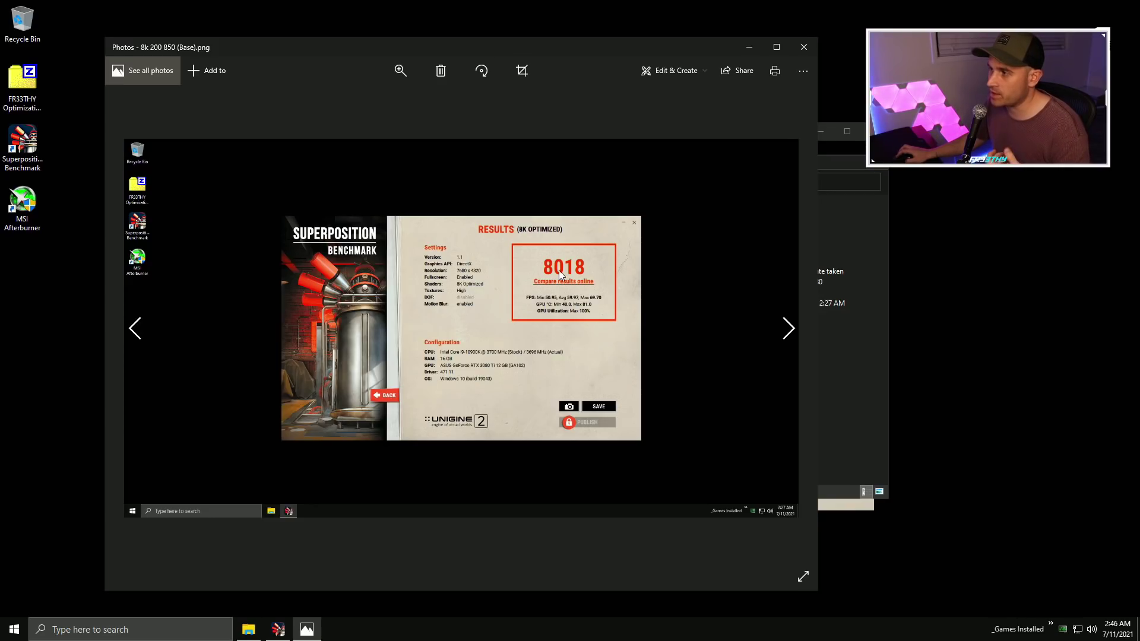
{"action": "left_click", "coordinate": [804, 47]}
{"action": "left_click", "coordinate": [390, 364]}
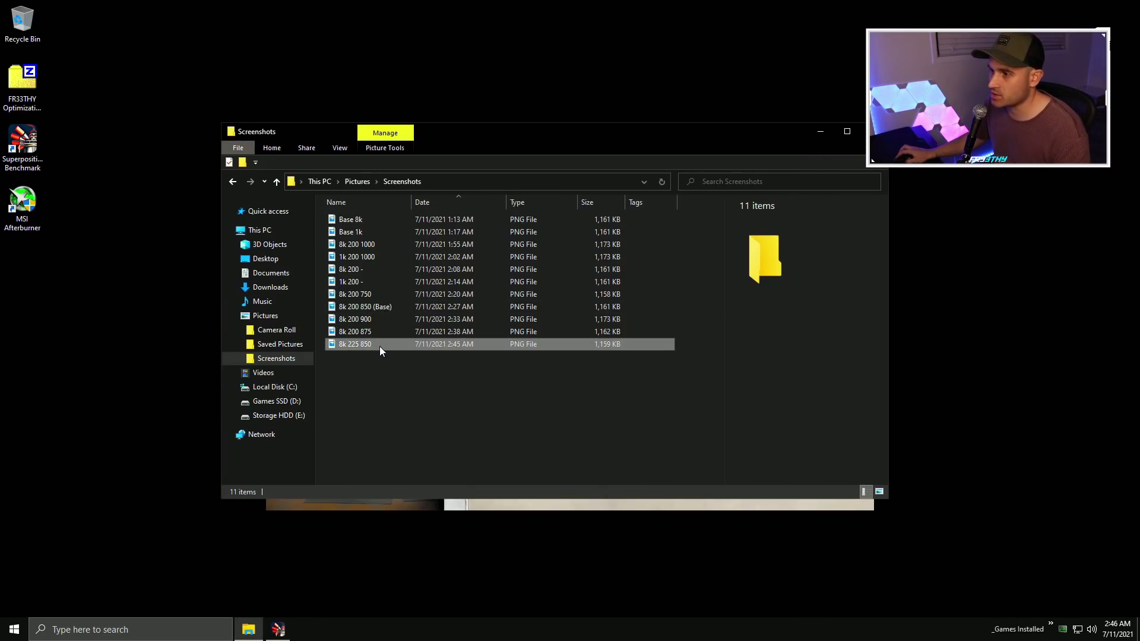
{"action": "double_click", "coordinate": [369, 344]}
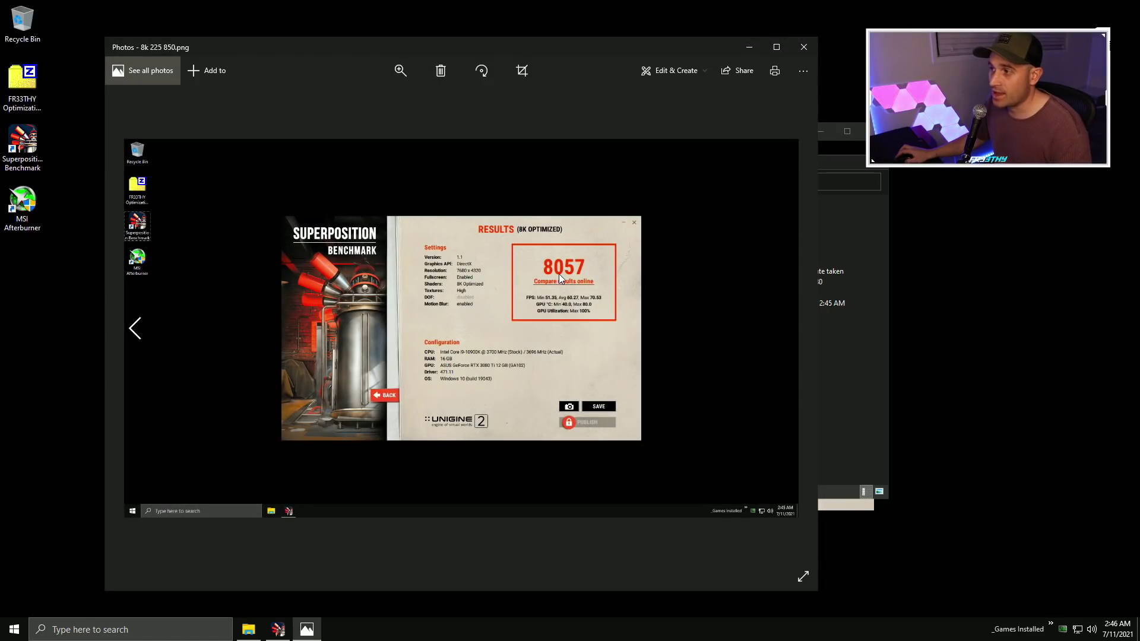
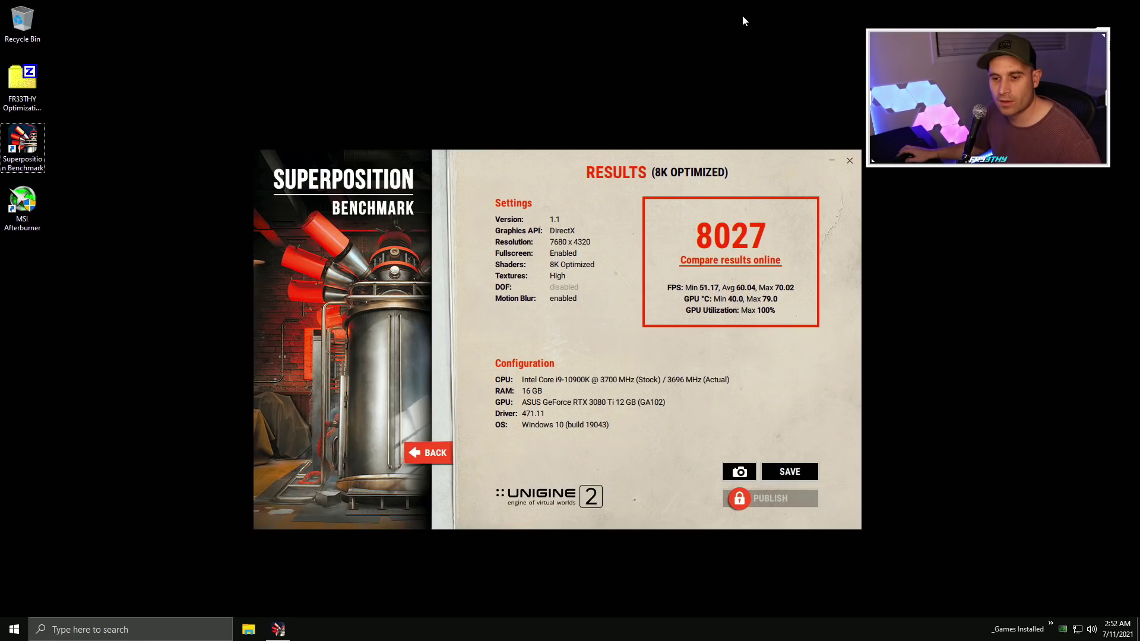
Step: Open the Screenshots folder inside Pictures and rename "Screenshot (13)" as "8k 235 850"
{"action": "key", "text": "super+e"}
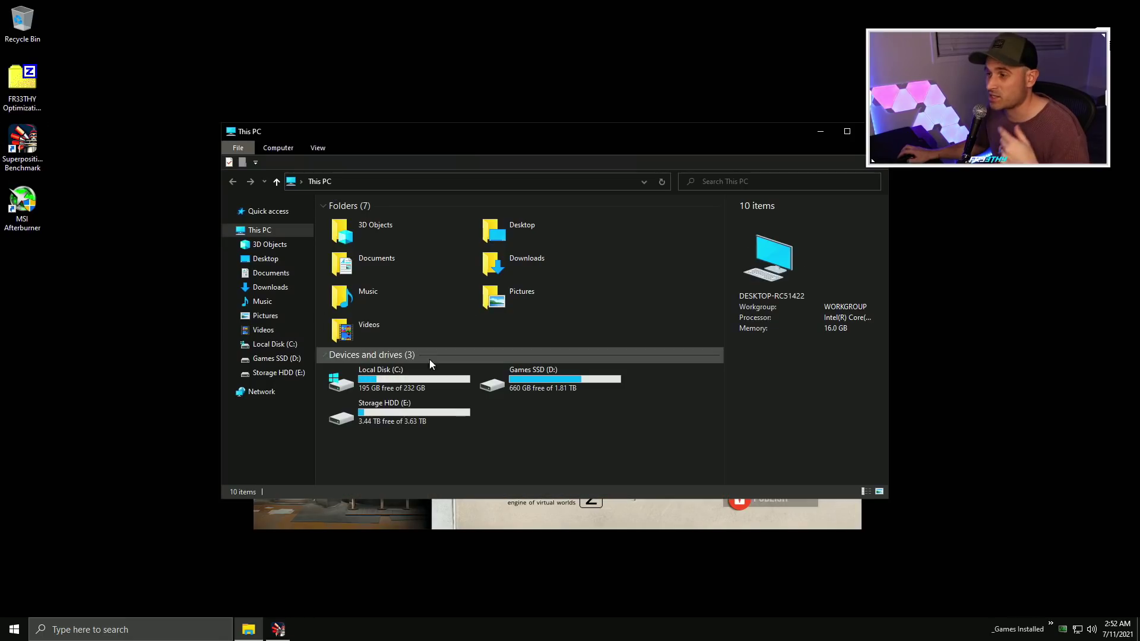
{"action": "left_click", "coordinate": [298, 317]}
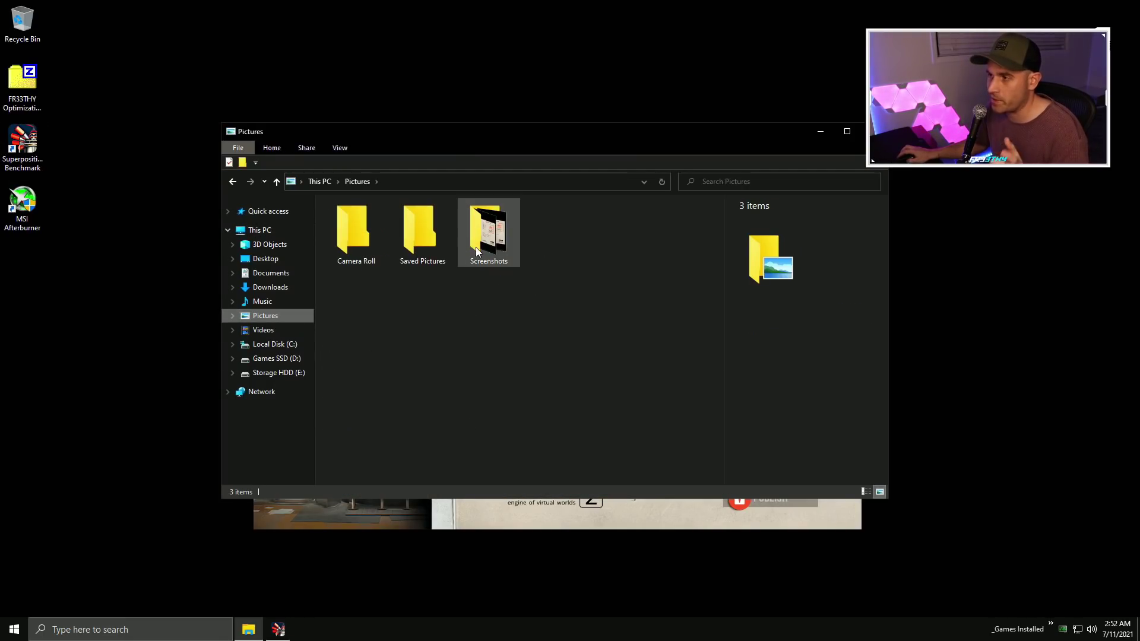
{"action": "double_click", "coordinate": [475, 247]}
{"action": "left_click", "coordinate": [375, 357]}
{"action": "left_click", "coordinate": [364, 344]}
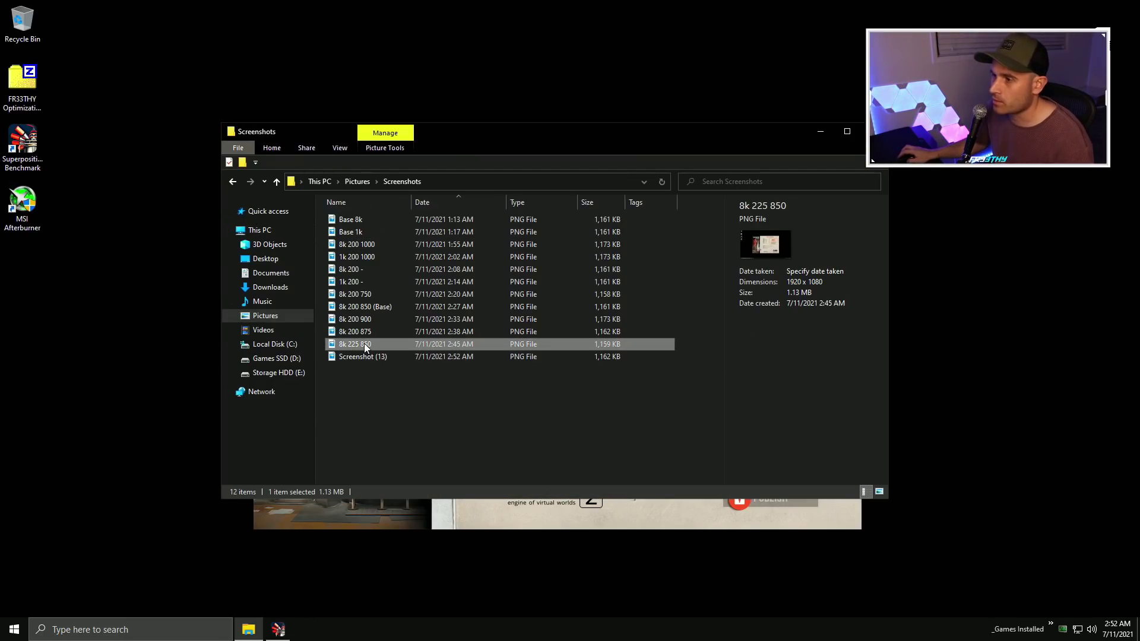
{"action": "left_click", "coordinate": [358, 343]}
{"action": "key", "text": "ctrl+c"}
{"action": "left_click", "coordinate": [360, 358]}
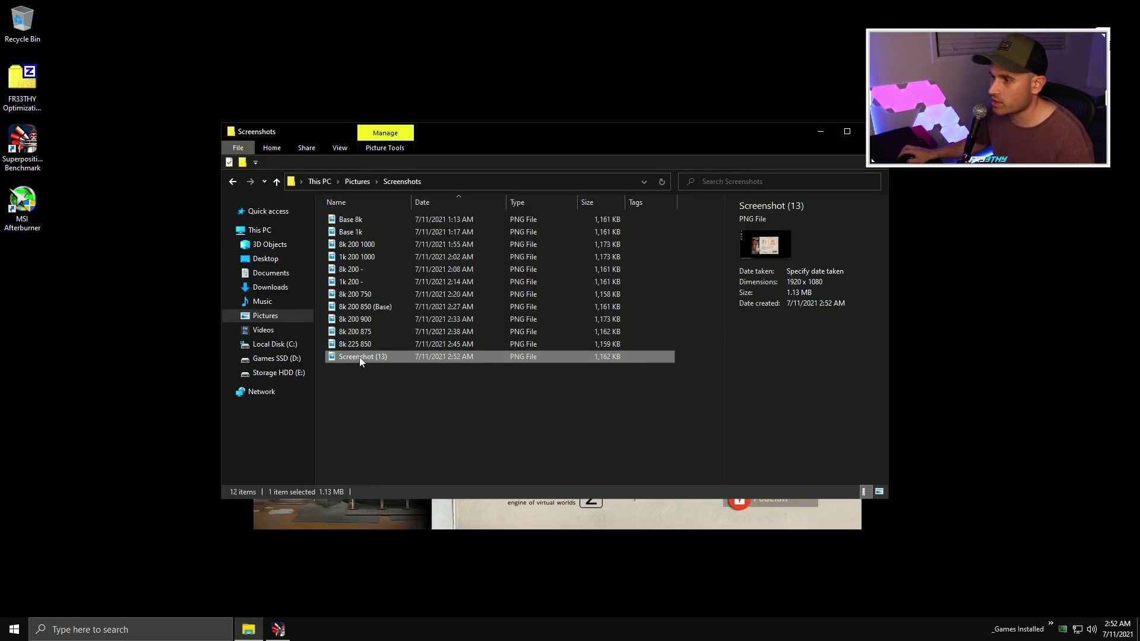
{"action": "left_click", "coordinate": [358, 357]}
{"action": "key", "text": "ctrl+v"}
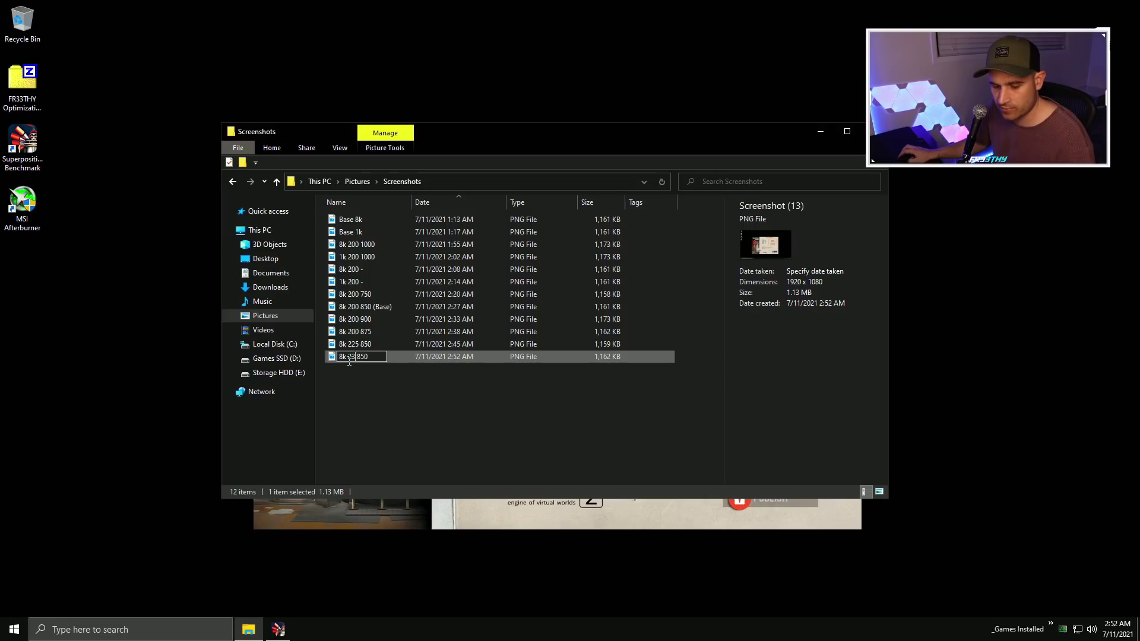
{"action": "key", "text": "Return"}
{"action": "left_click", "coordinate": [399, 422]}
Step: Open MSI Afterburner with elevated permission, check the applied core and memory clock offsets and close it
{"action": "double_click", "coordinate": [29, 209]}
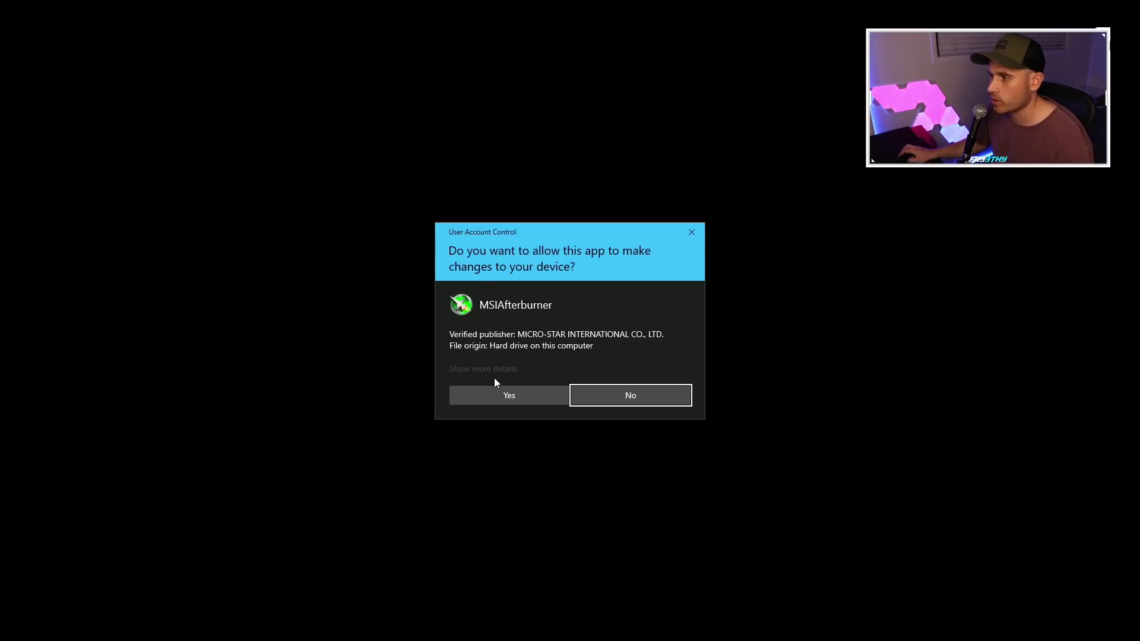
{"action": "left_click", "coordinate": [495, 388]}
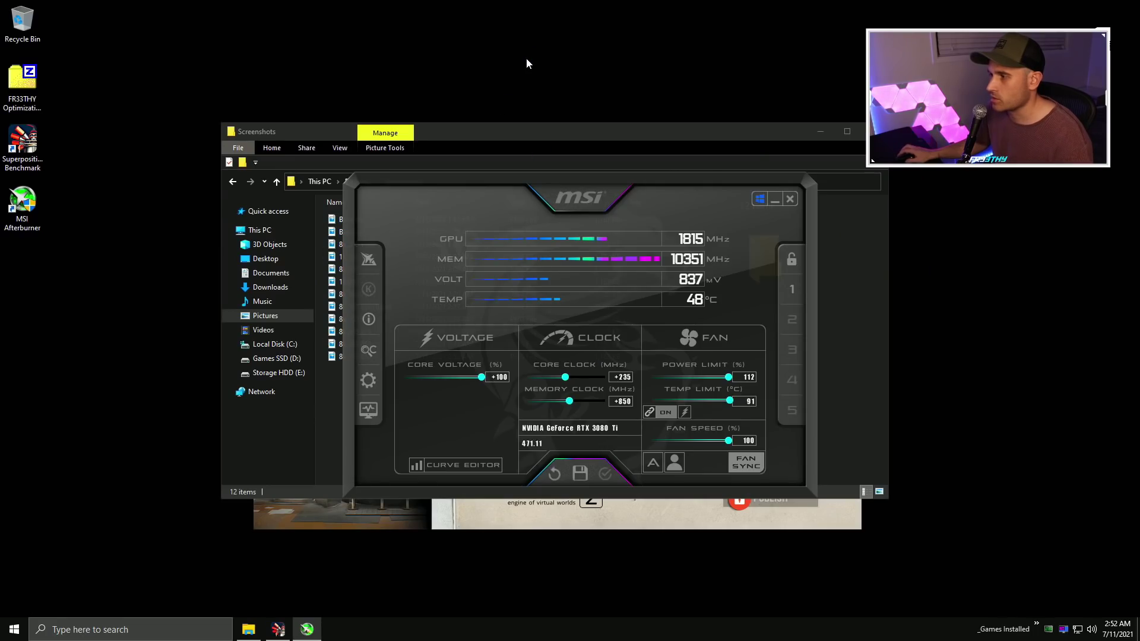
{"action": "left_click", "coordinate": [790, 198]}
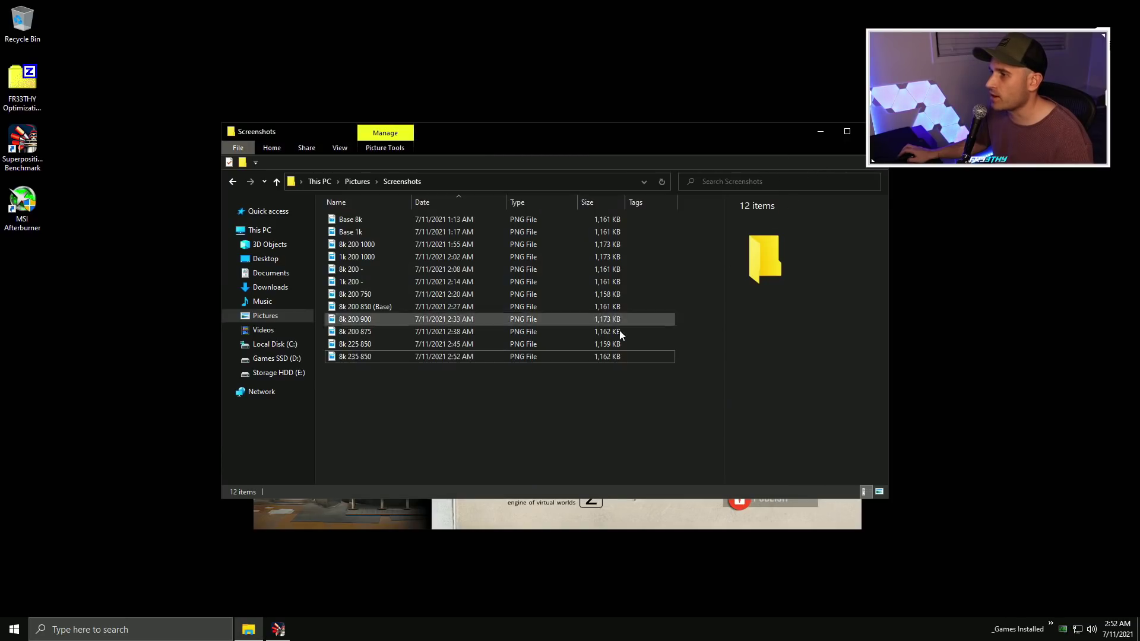
Step: Compare the 8K Optimized scores in the "8k 225 850" and "8k 235 850" screenshots
{"action": "double_click", "coordinate": [361, 346]}
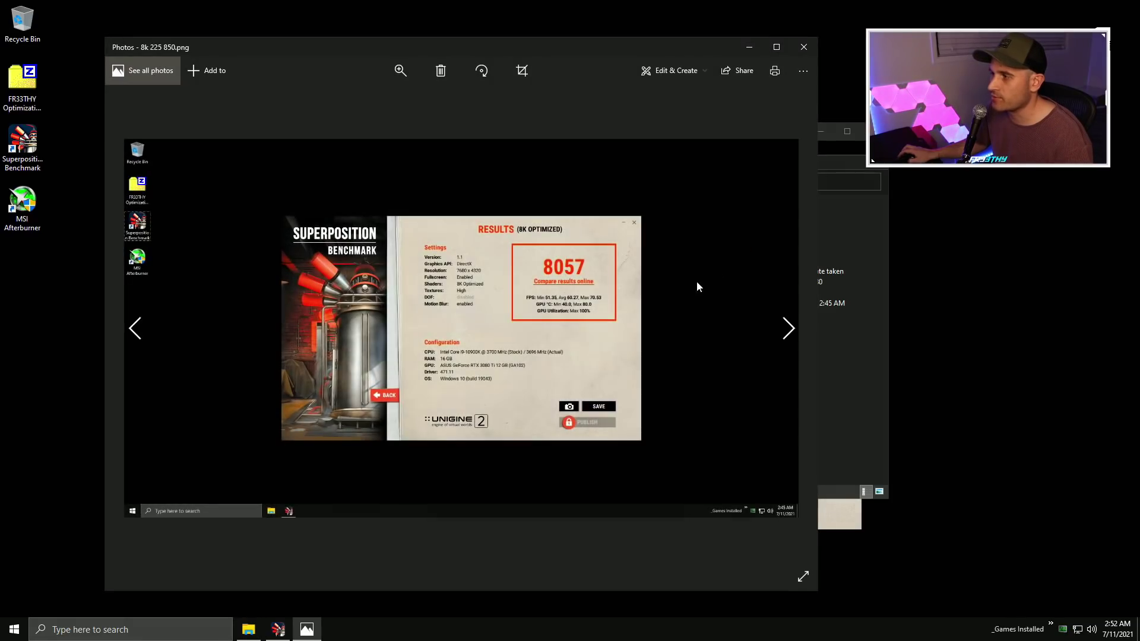
{"action": "left_click", "coordinate": [804, 47]}
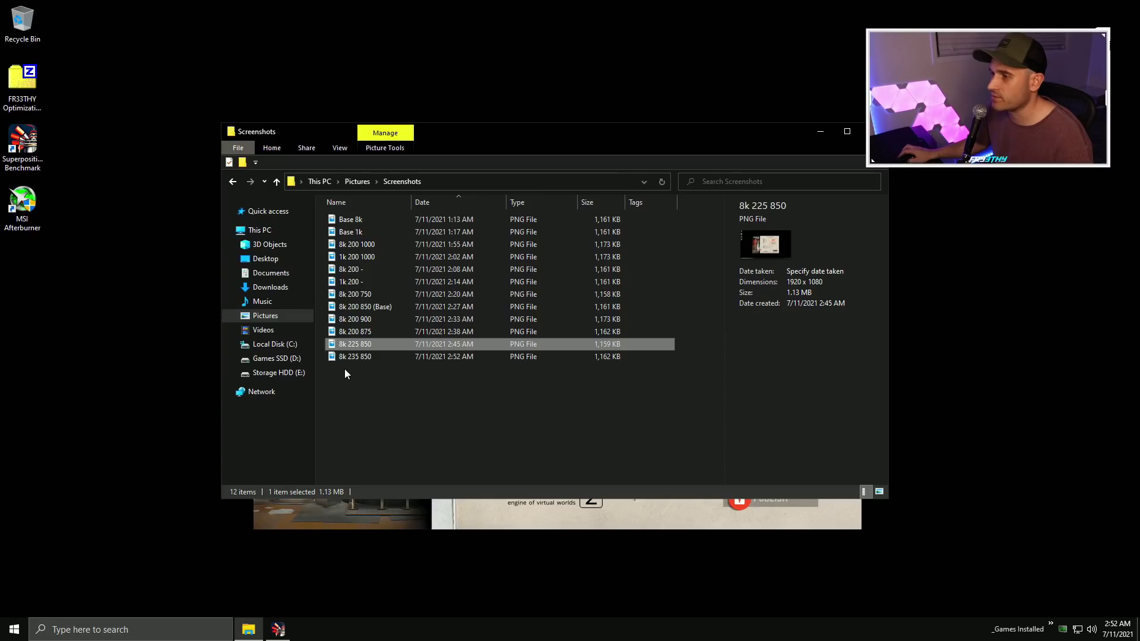
{"action": "left_click", "coordinate": [362, 357]}
{"action": "double_click", "coordinate": [363, 358]}
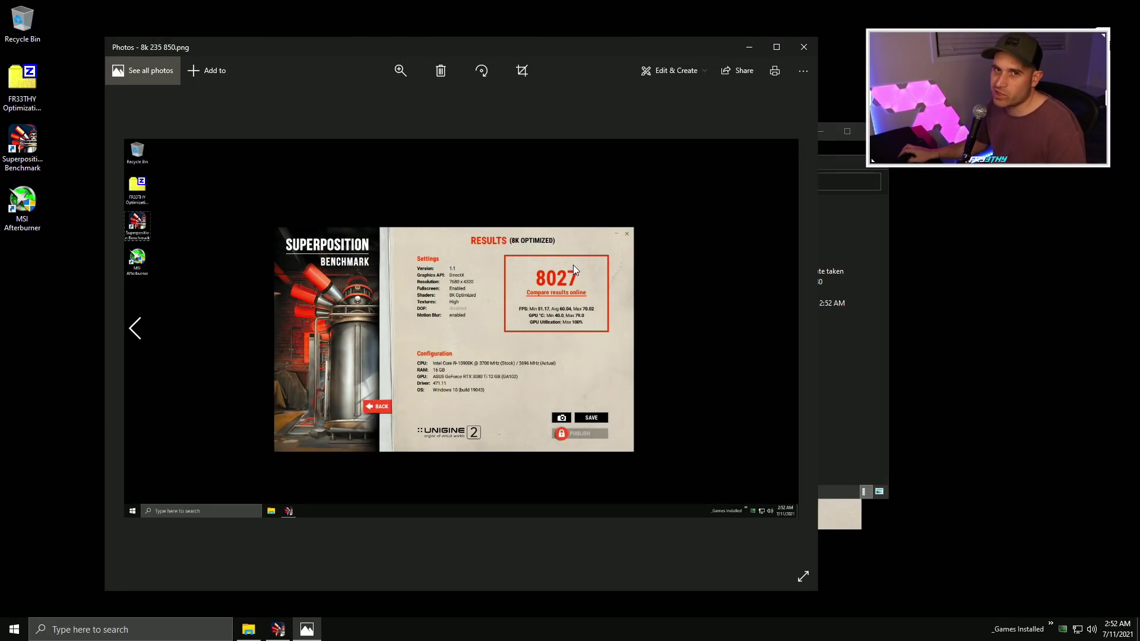
{"action": "left_click", "coordinate": [804, 48]}
{"action": "left_click", "coordinate": [405, 399]}
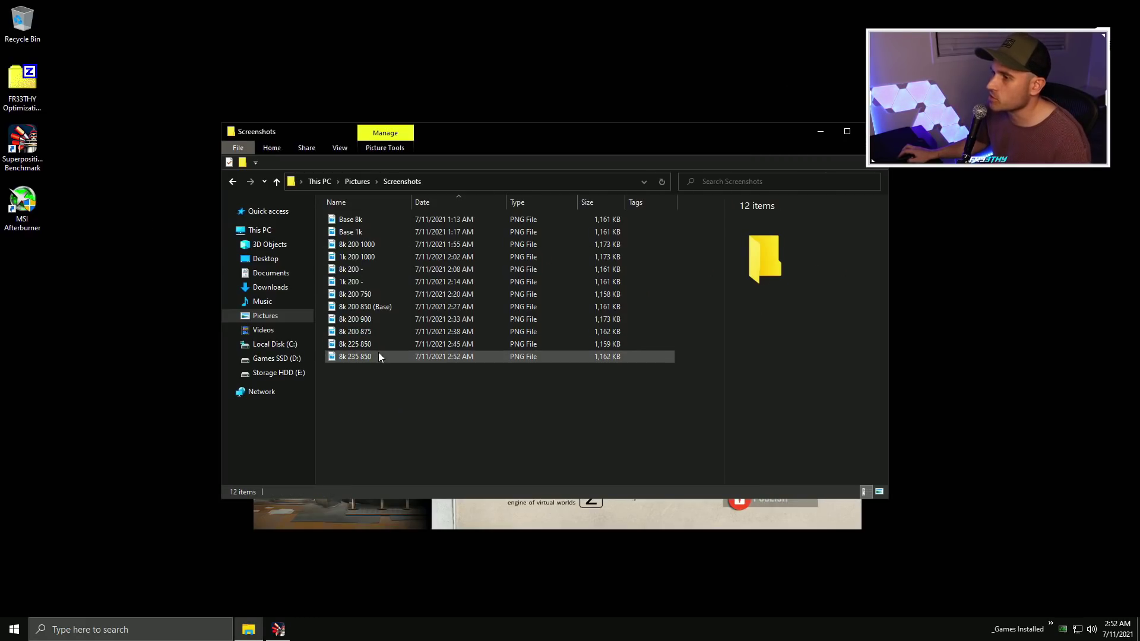
Step: Copy the "(Base)" suffix from the name of the "8k 200 850 (Base)" screenshot
{"action": "left_click", "coordinate": [364, 355]}
{"action": "left_click", "coordinate": [369, 344]}
{"action": "left_click", "coordinate": [373, 309]}
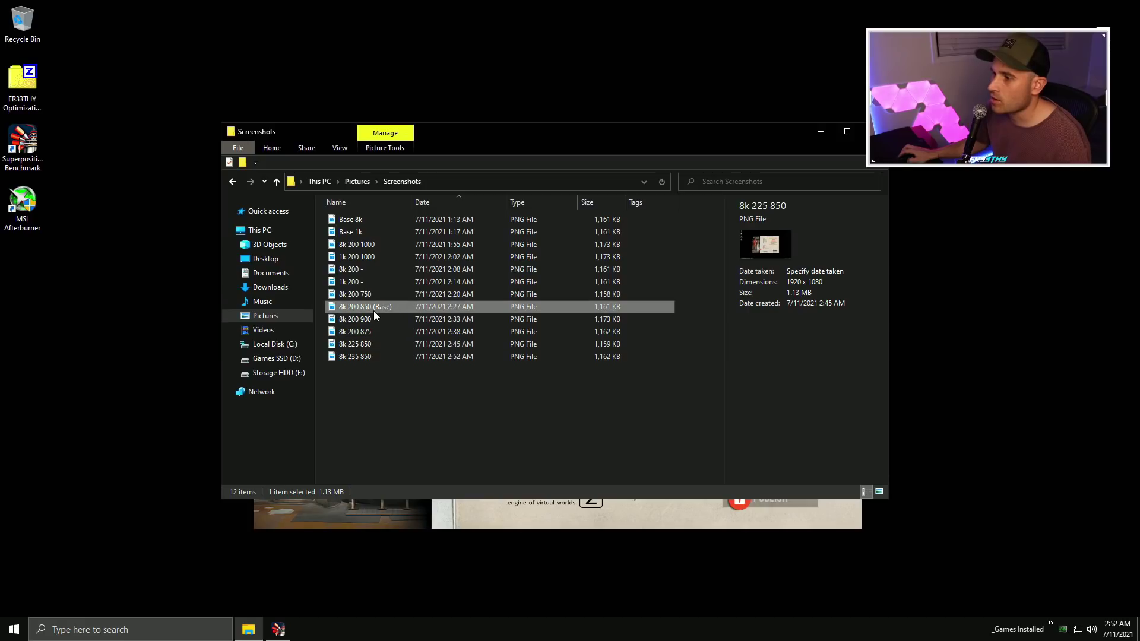
{"action": "left_click", "coordinate": [390, 309]}
{"action": "left_click", "coordinate": [398, 309]}
{"action": "left_click_drag", "start_coordinate": [398, 309], "coordinate": [376, 316]}
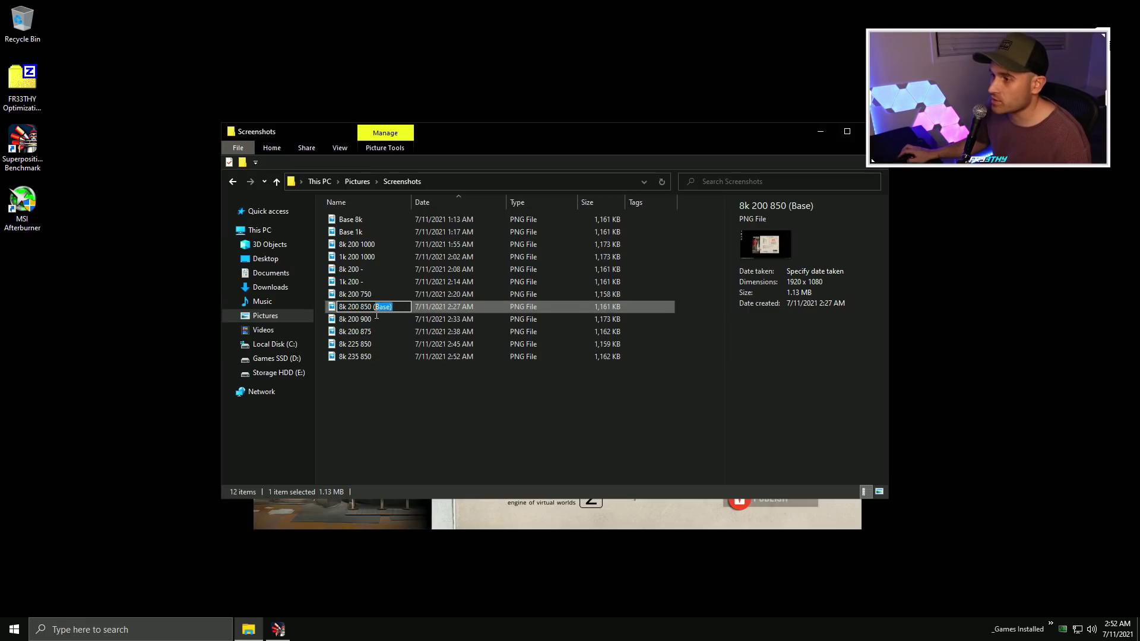
Step: Rename the "8k 225 850" screenshot as "8k 225 850 (Base)", with a single space before the suffix
{"action": "left_click", "coordinate": [365, 347]}
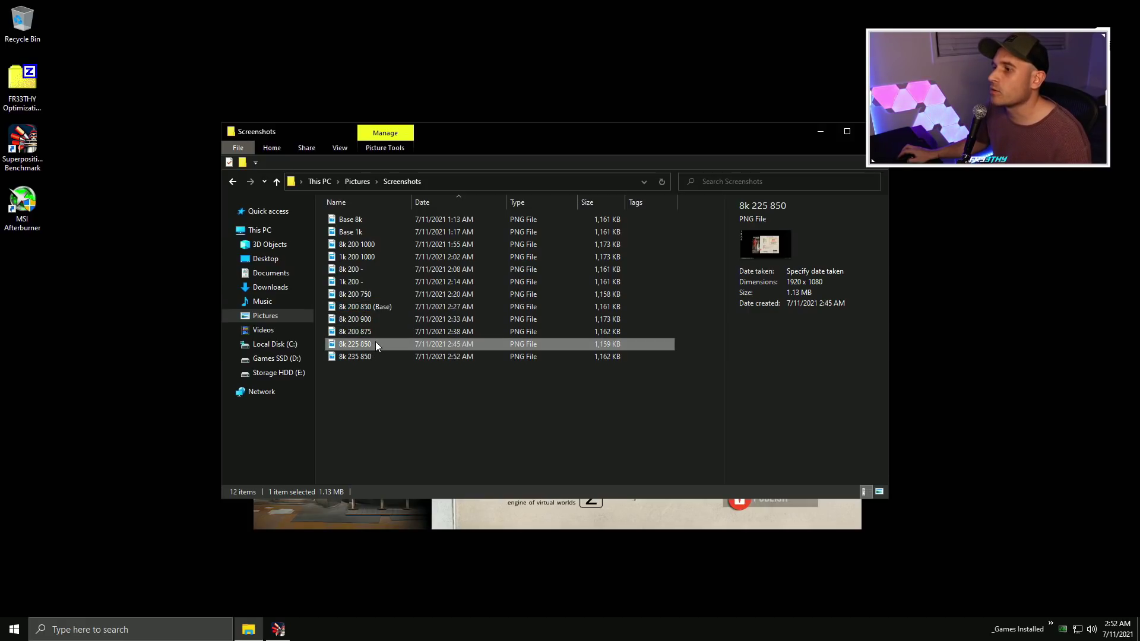
{"action": "left_click", "coordinate": [372, 344]}
{"action": "key", "text": "End"}
{"action": "type", "text": "(Base)"}
{"action": "left_click", "coordinate": [408, 401]}
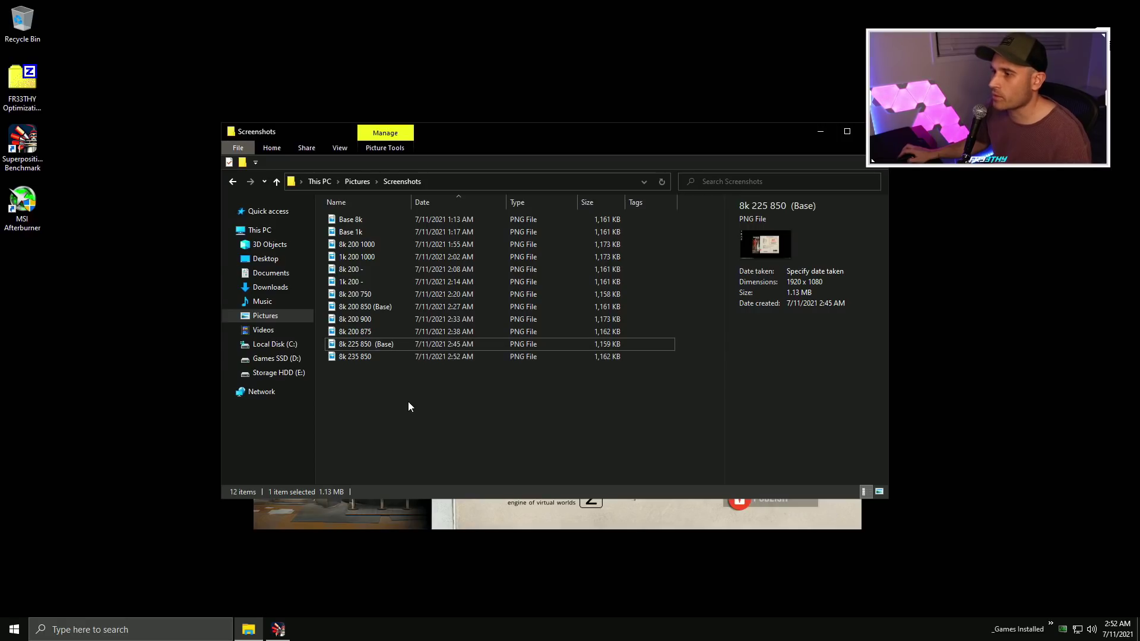
{"action": "left_click", "coordinate": [378, 346]}
{"action": "left_click", "coordinate": [375, 345]}
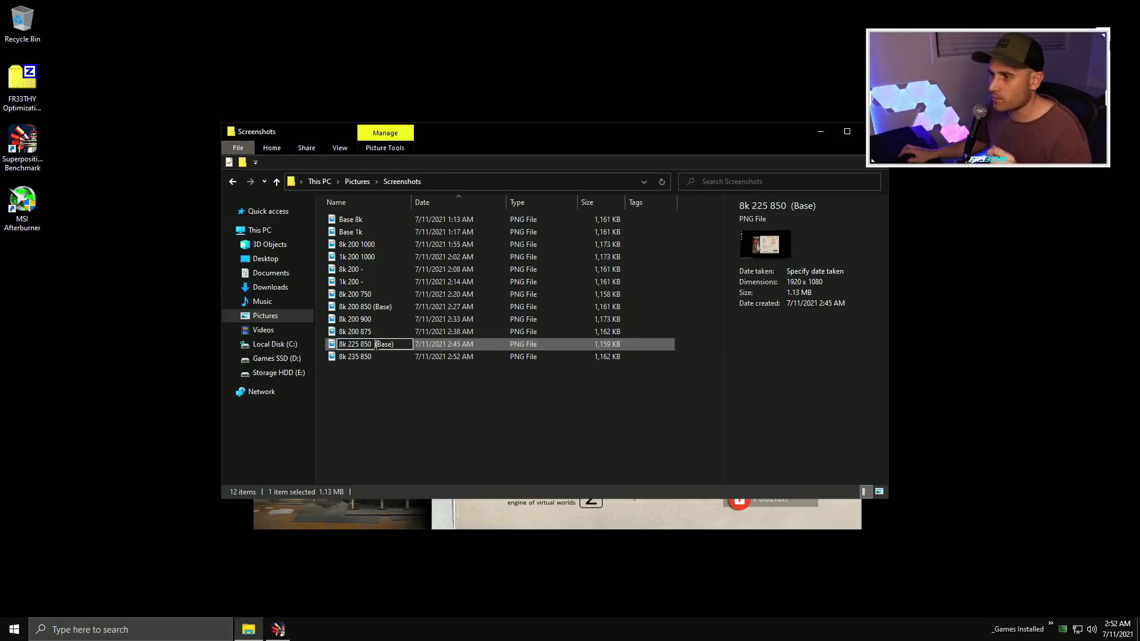
{"action": "left_click", "coordinate": [375, 344]}
{"action": "left_click", "coordinate": [408, 418]}
{"action": "left_click", "coordinate": [390, 344]}
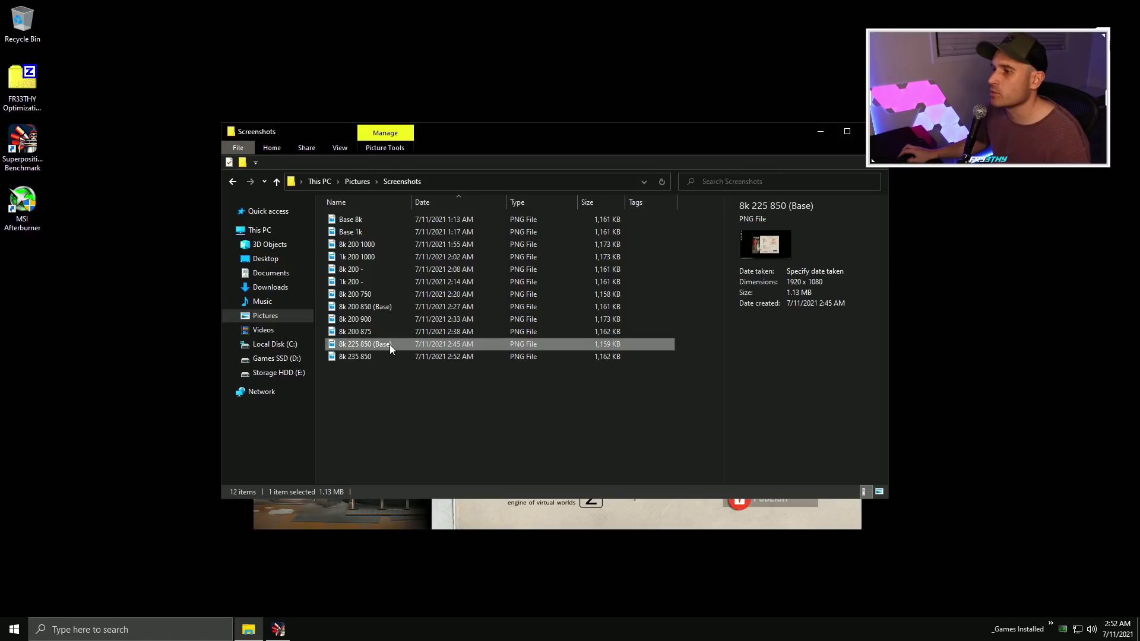
{"action": "left_click", "coordinate": [362, 220]}
{"action": "left_click", "coordinate": [365, 230]}
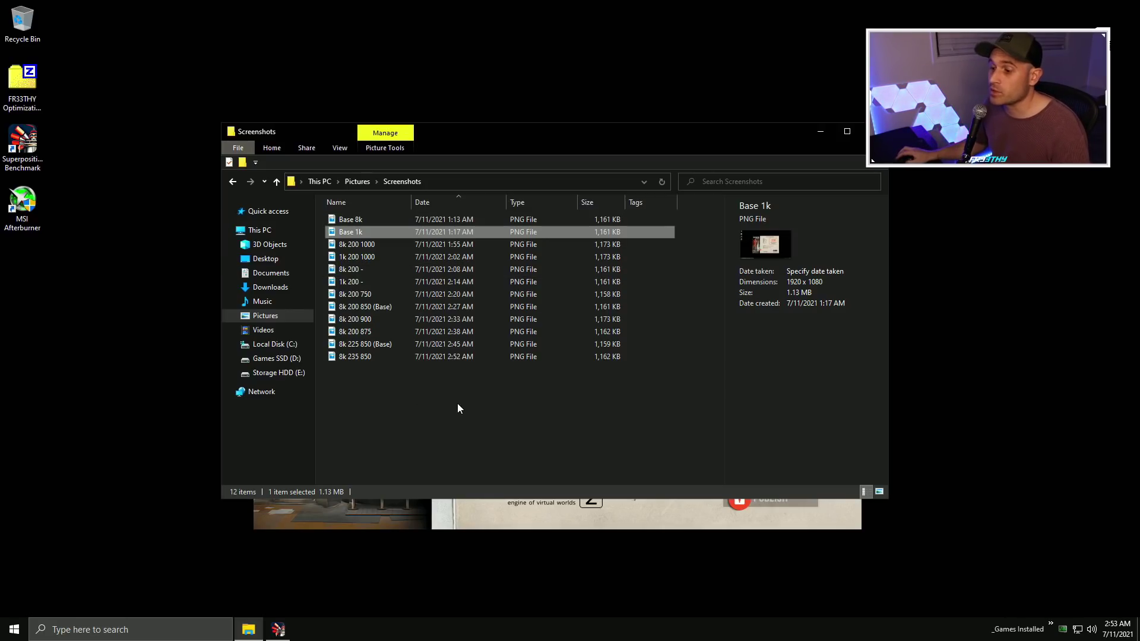
Step: Open MSI Afterburner with elevated permission and review the current clock, limit and fan settings
{"action": "double_click", "coordinate": [14, 201]}
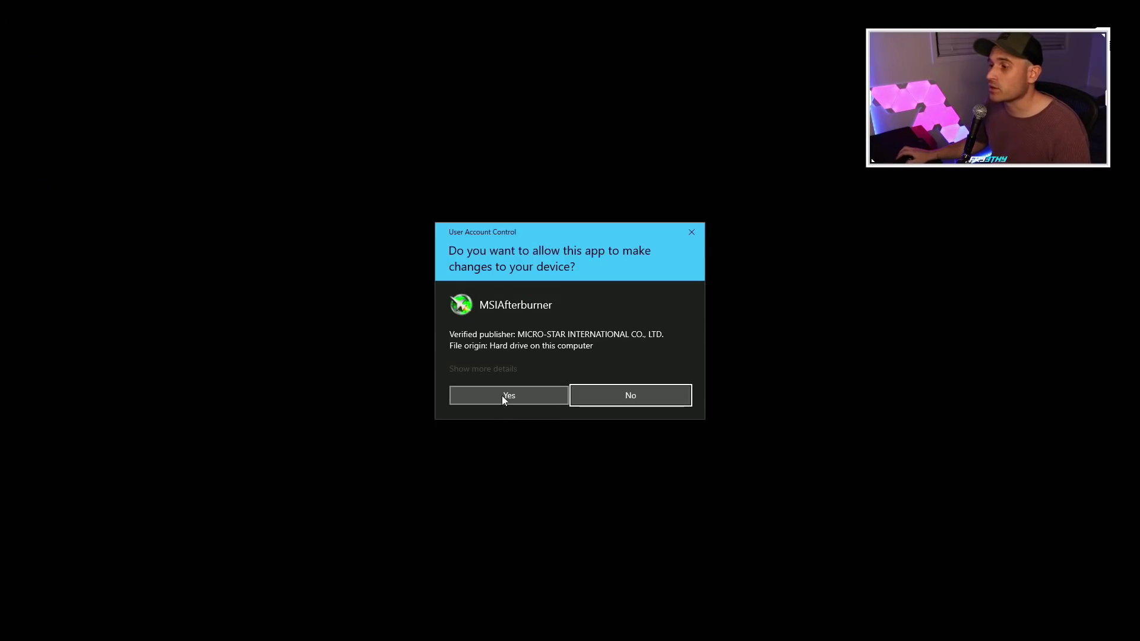
{"action": "left_click", "coordinate": [502, 396]}
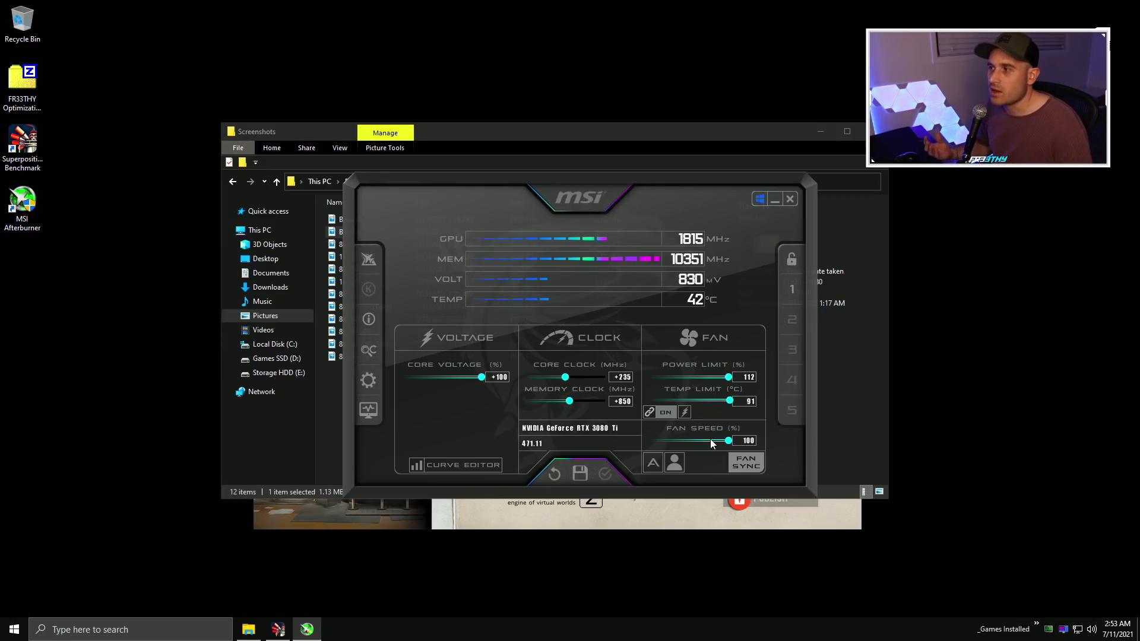
Step: Switch to Superposition Benchmark, leave the 8K results page and open the Game mode settings
{"action": "left_click", "coordinate": [456, 526]}
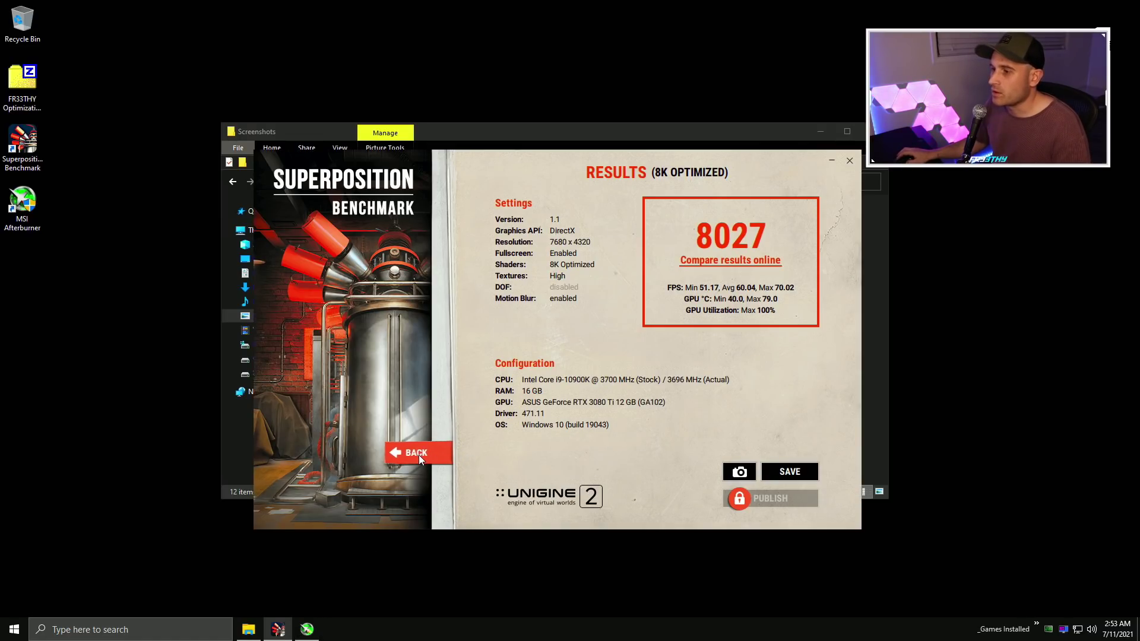
{"action": "left_click", "coordinate": [419, 455]}
{"action": "left_click", "coordinate": [525, 312]}
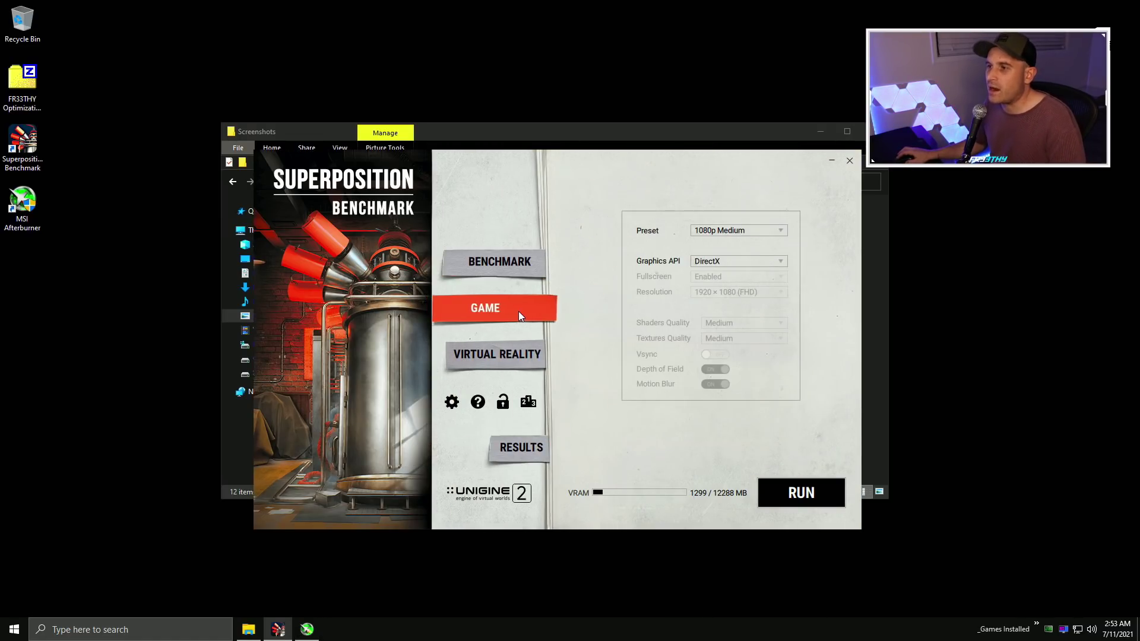
Step: Review the available Game mode presets without changing the selection and close Superposition Benchmark
{"action": "left_click", "coordinate": [737, 231]}
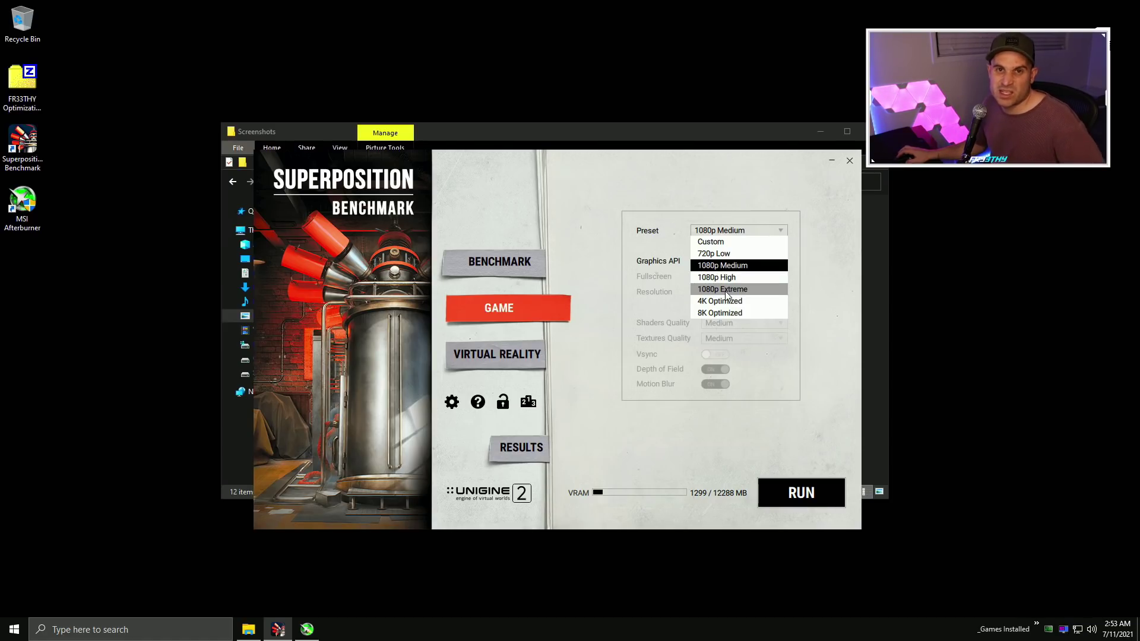
{"action": "left_click", "coordinate": [603, 226]}
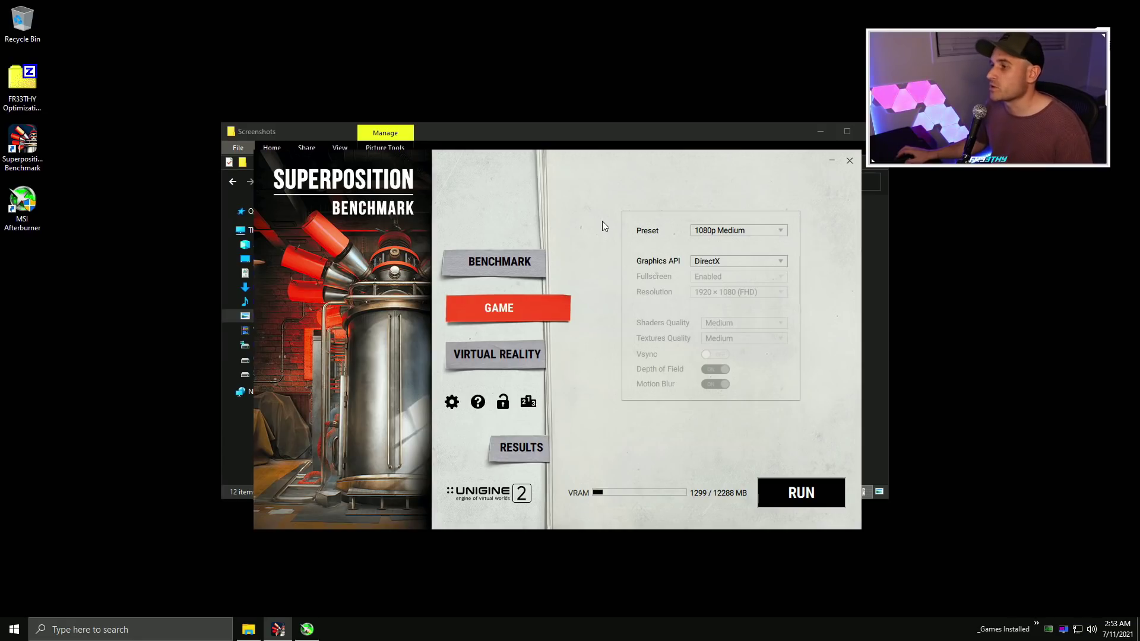
{"action": "left_click", "coordinate": [849, 161]}
Step: Open MSI Afterburner with elevated permission and apply a core clock offset of +225 MHz
{"action": "double_click", "coordinate": [33, 205]}
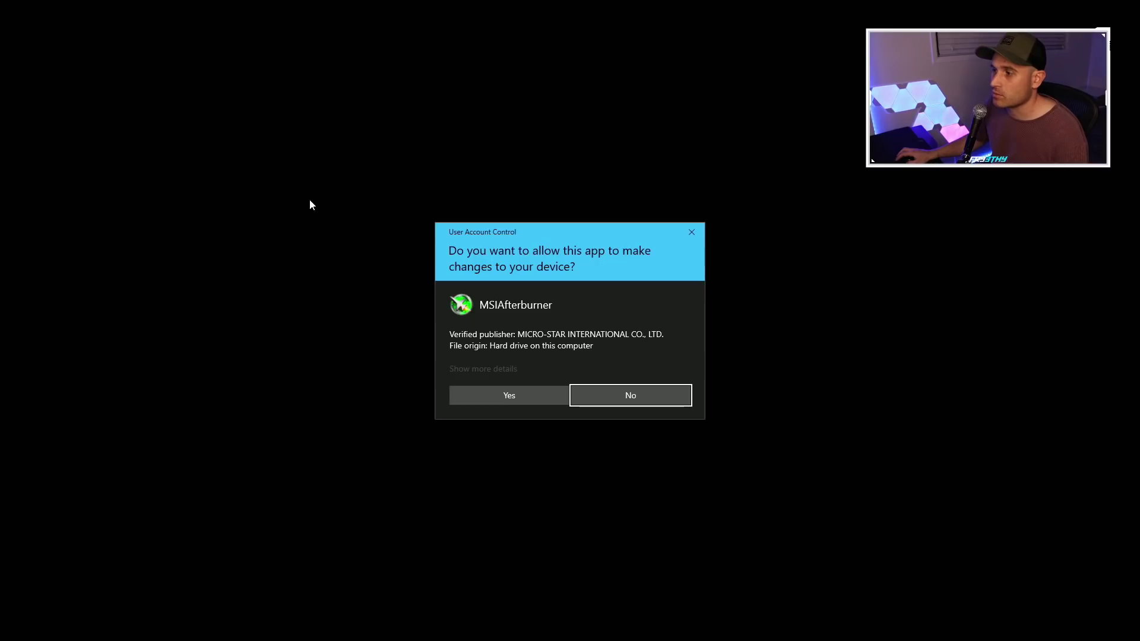
{"action": "left_click", "coordinate": [509, 395]}
{"action": "left_click_drag", "start_coordinate": [592, 186], "coordinate": [733, 173]}
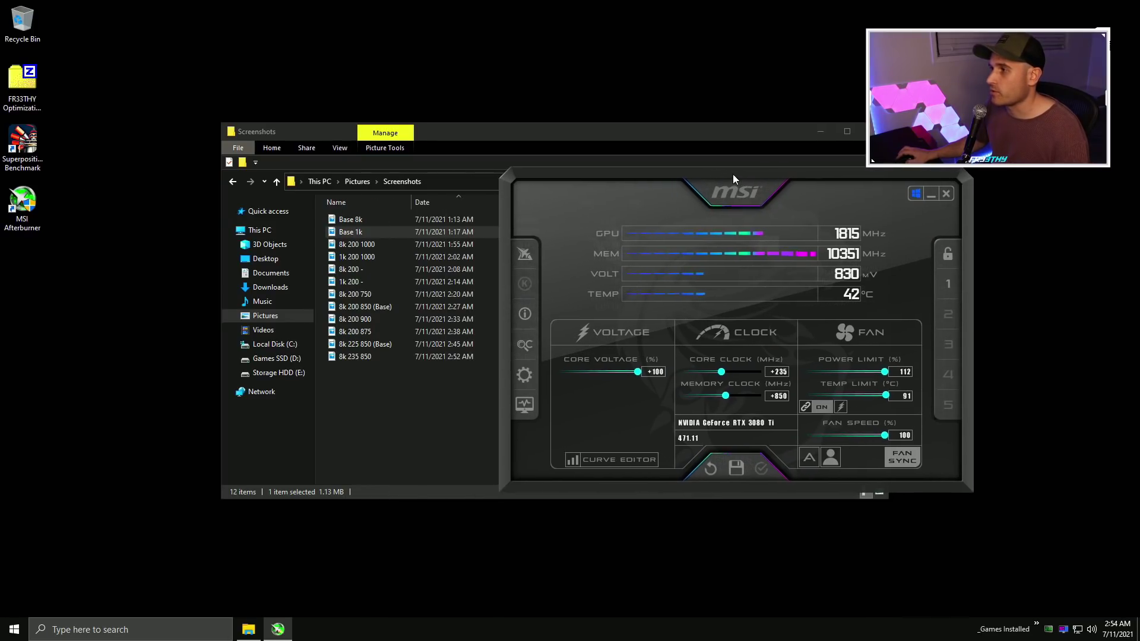
{"action": "left_click", "coordinate": [783, 368]}
{"action": "type", "text": "22"}
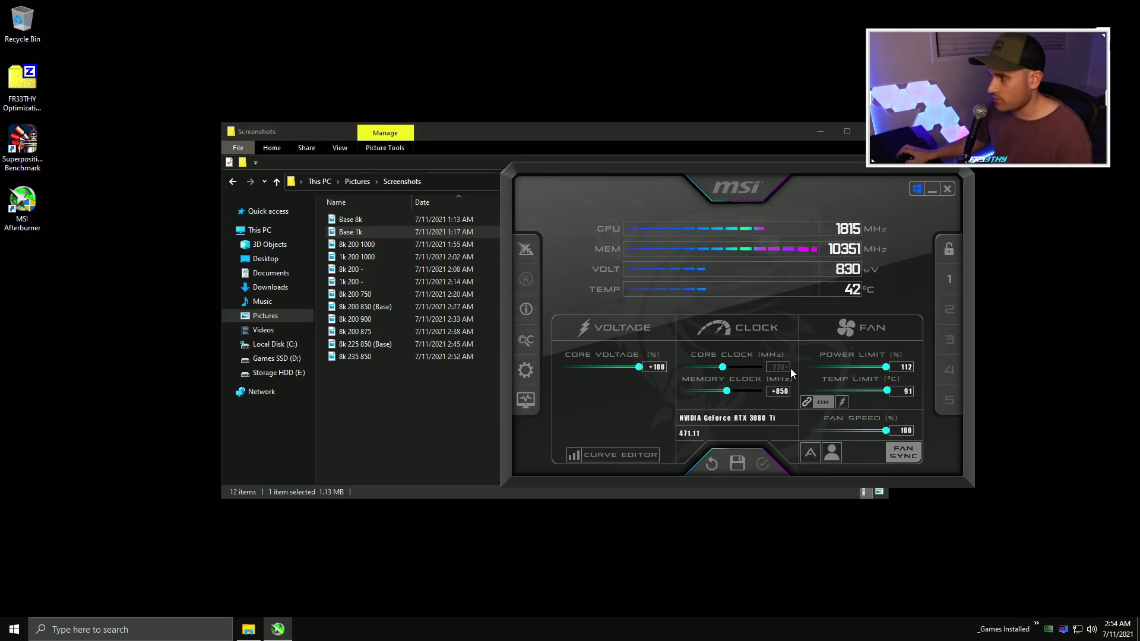
{"action": "key", "text": "Return"}
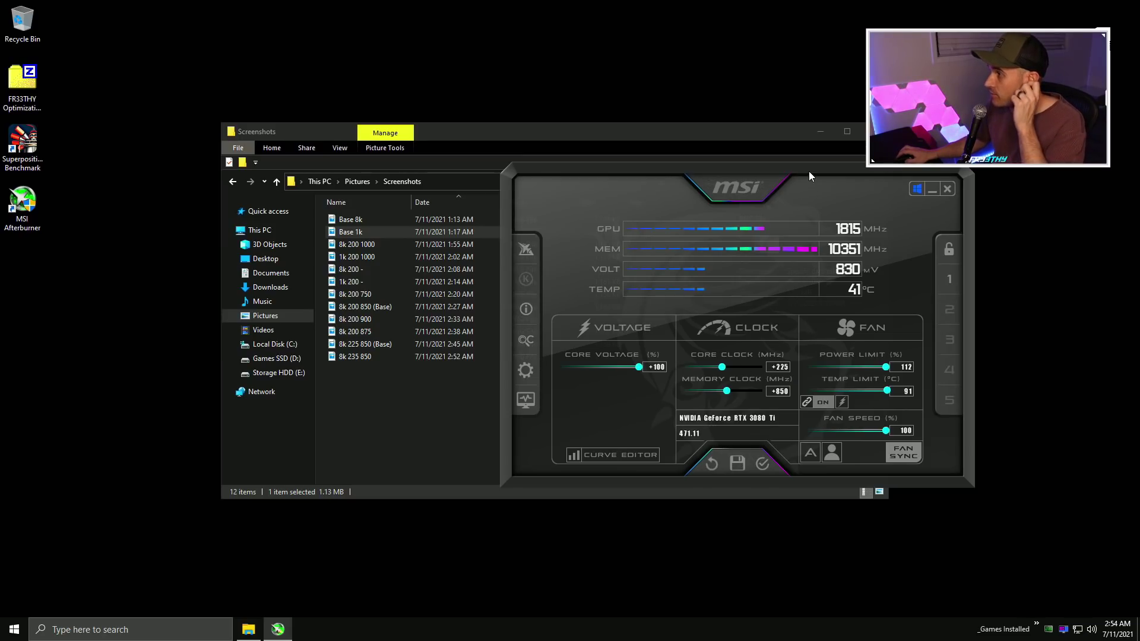
{"action": "left_click_drag", "start_coordinate": [808, 171], "coordinate": [728, 157]}
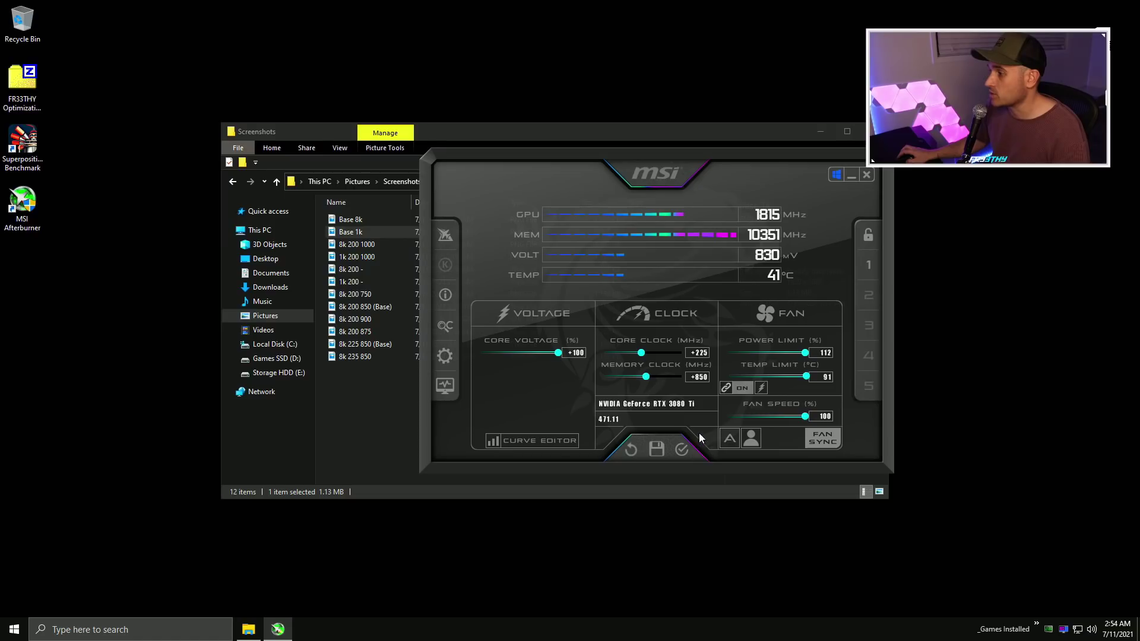
{"action": "left_click", "coordinate": [684, 448]}
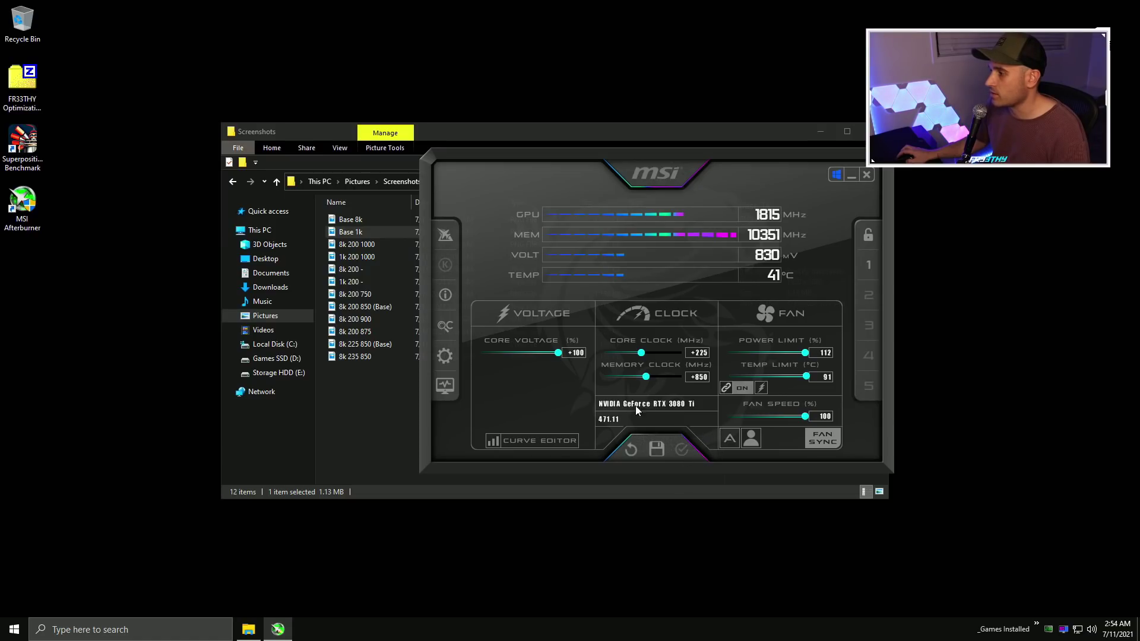
Step: Save the applied overclock settings to profile 1 and close MSI Afterburner
{"action": "left_click", "coordinate": [657, 449]}
{"action": "left_click", "coordinate": [869, 265]}
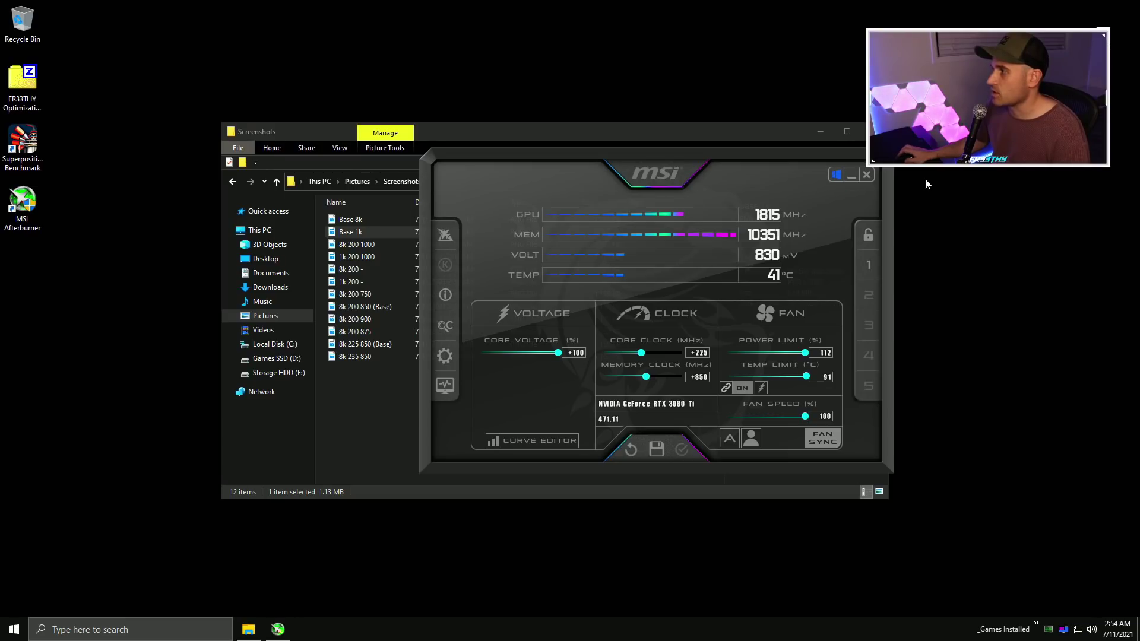
{"action": "left_click", "coordinate": [867, 174]}
{"action": "left_click", "coordinate": [562, 422]}
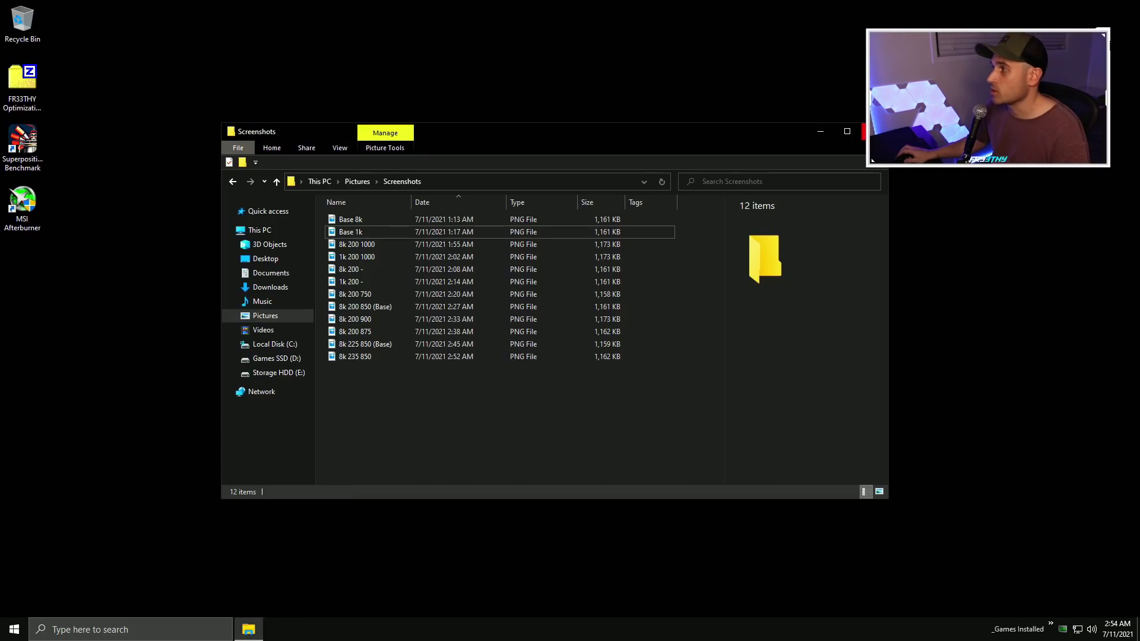
Step: Clear the open folder window from the desktop and restart the computer
{"action": "key", "text": "super+d"}
{"action": "right_click", "coordinate": [15, 629]}
{"action": "mouse_move", "coordinate": [110, 607]}
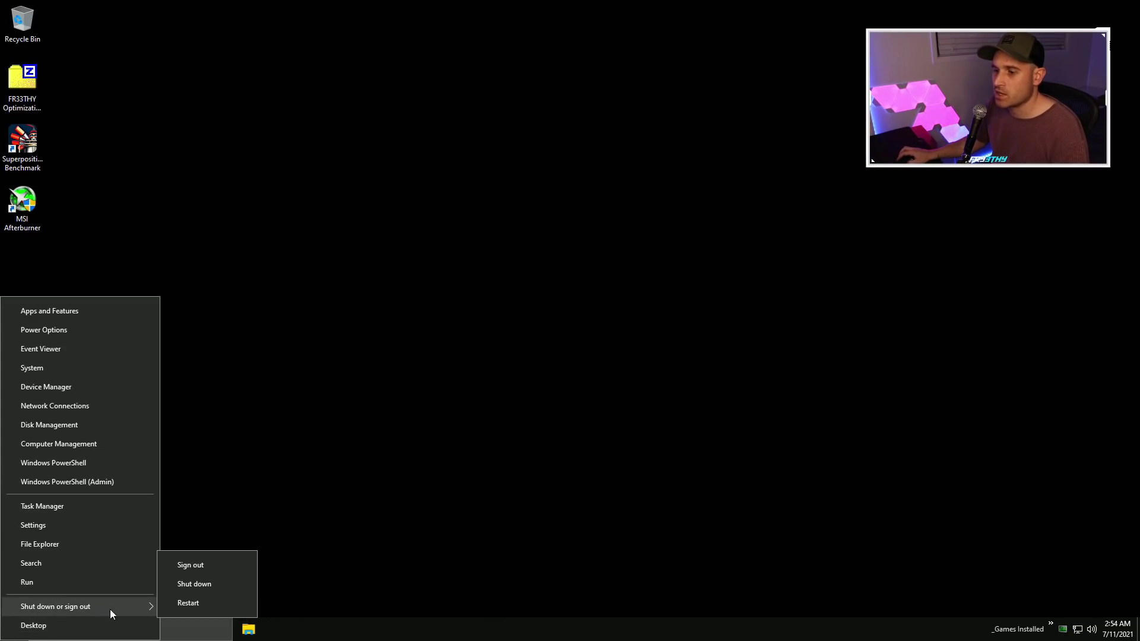
{"action": "left_click", "coordinate": [216, 606]}
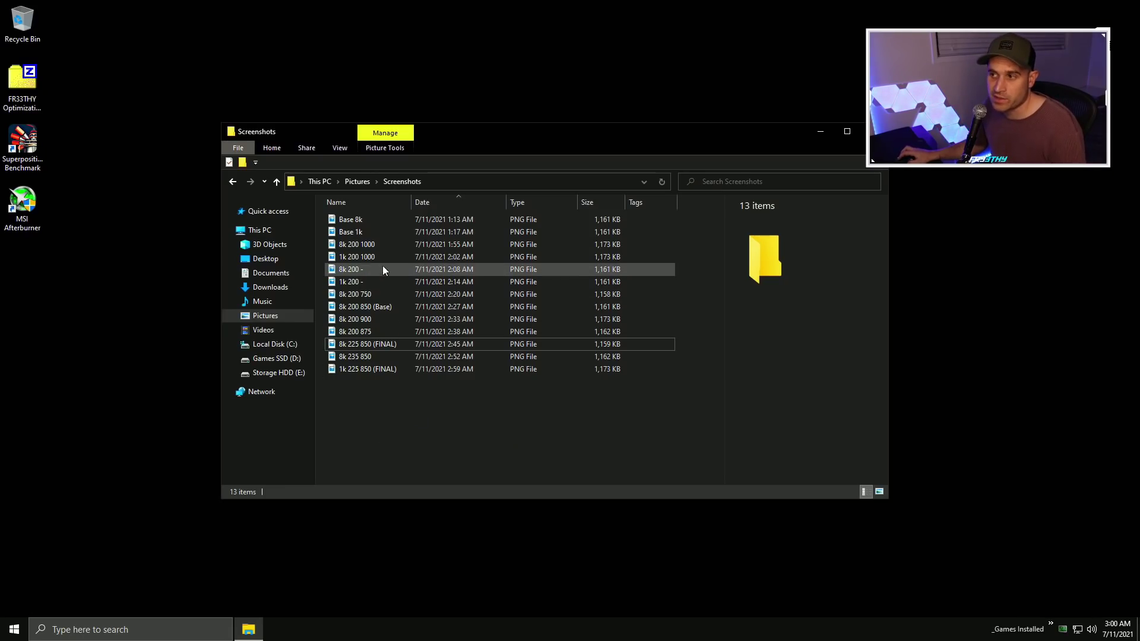
Step: Compare the 8K Optimized results in the "Base 8k" and "8k 225 850 (FINAL)" screenshots, closing each image after viewing
{"action": "double_click", "coordinate": [374, 219]}
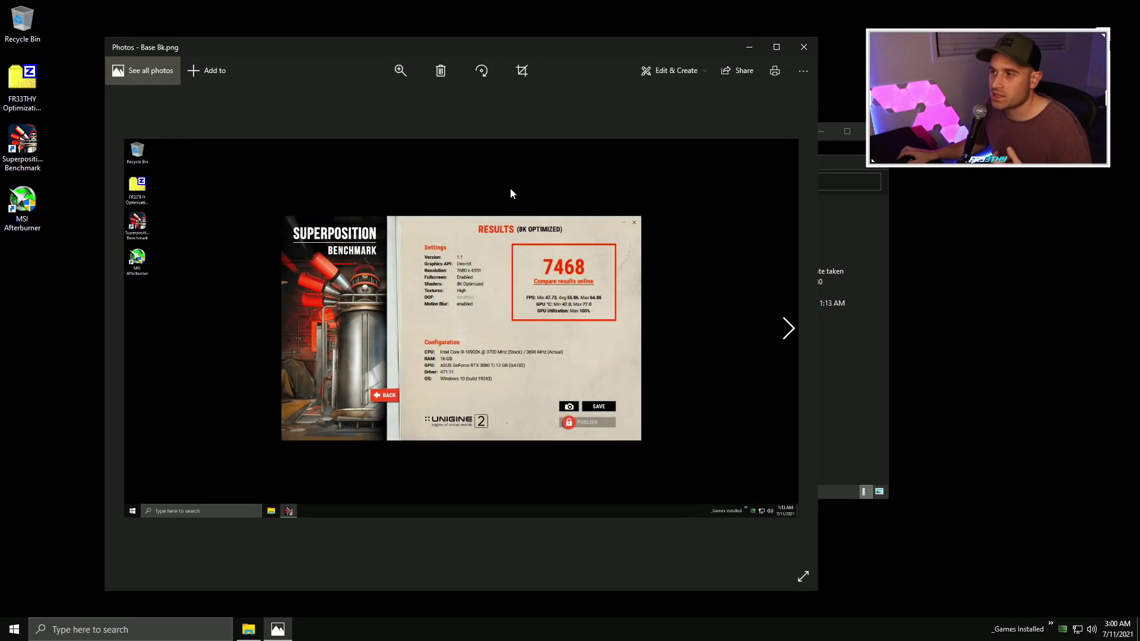
{"action": "left_click", "coordinate": [803, 47]}
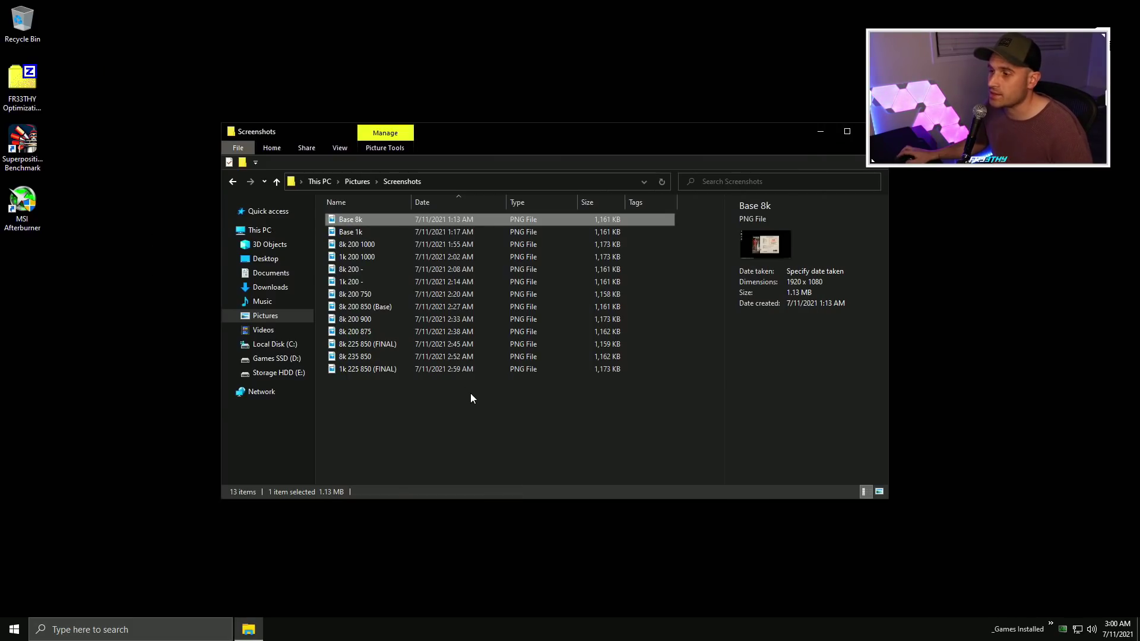
{"action": "left_click", "coordinate": [470, 398]}
{"action": "double_click", "coordinate": [404, 344]}
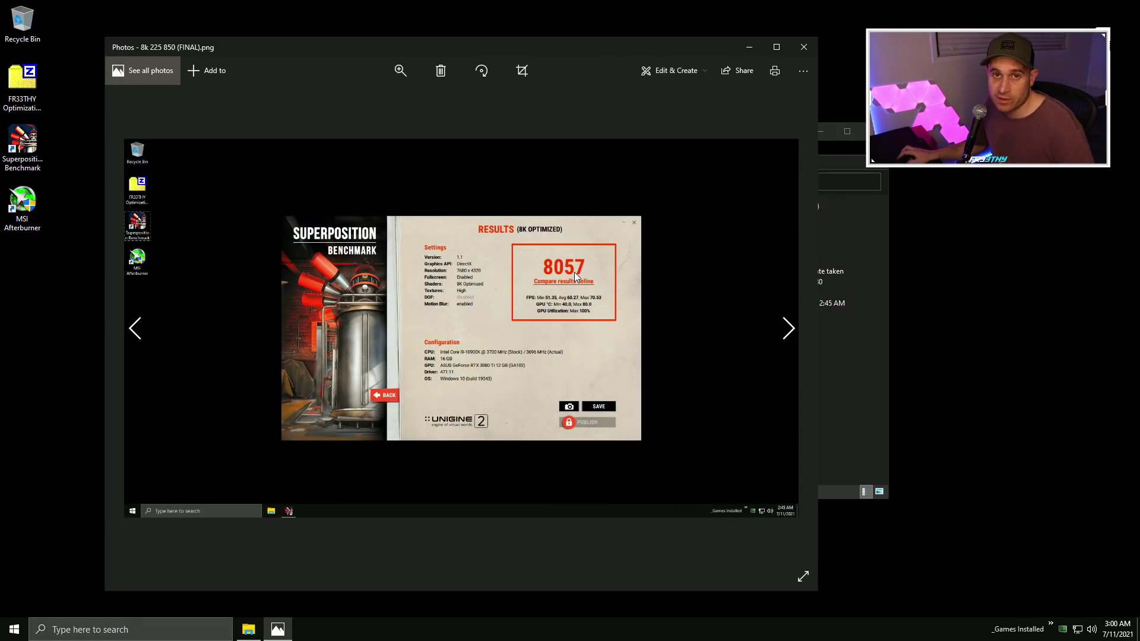
{"action": "left_click", "coordinate": [802, 50]}
Step: Compare the 1080p Extreme results in the "Base 1k" and "1k 225 850 (FINAL)" screenshots and close the Screenshots folder
{"action": "double_click", "coordinate": [371, 233]}
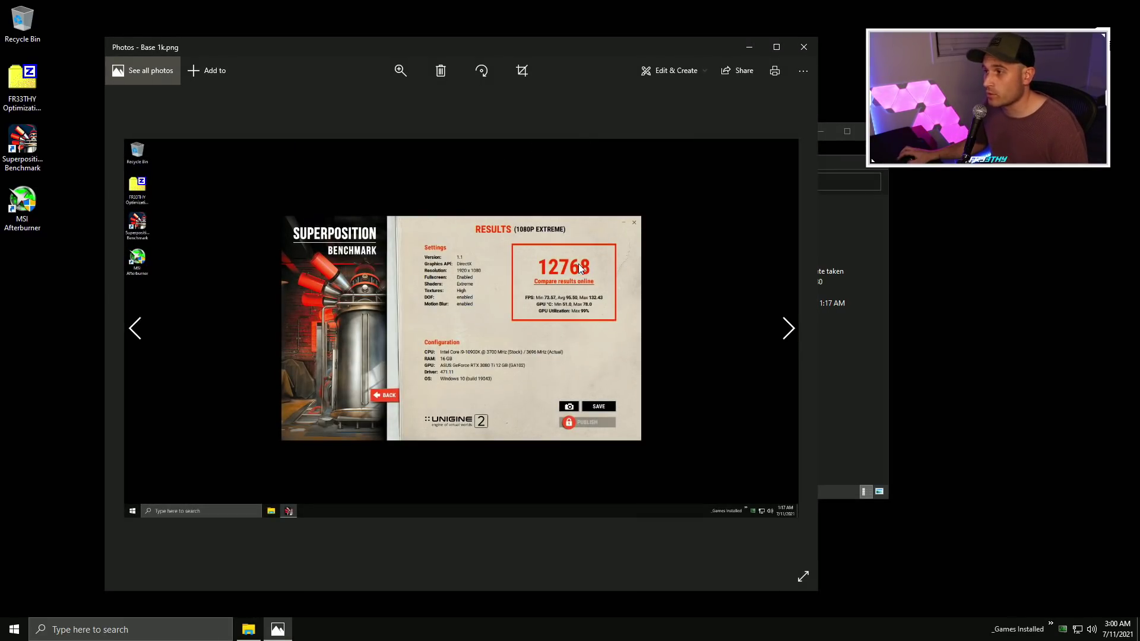
{"action": "left_click", "coordinate": [804, 47]}
{"action": "double_click", "coordinate": [404, 367]}
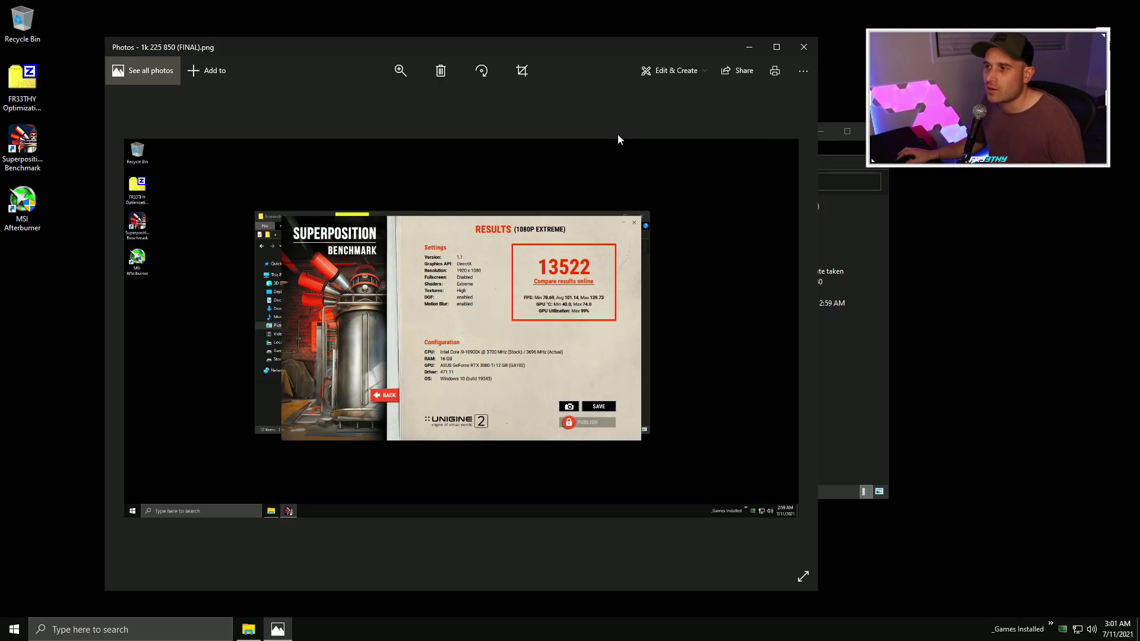
{"action": "left_click", "coordinate": [805, 47]}
{"action": "left_click", "coordinate": [607, 394]}
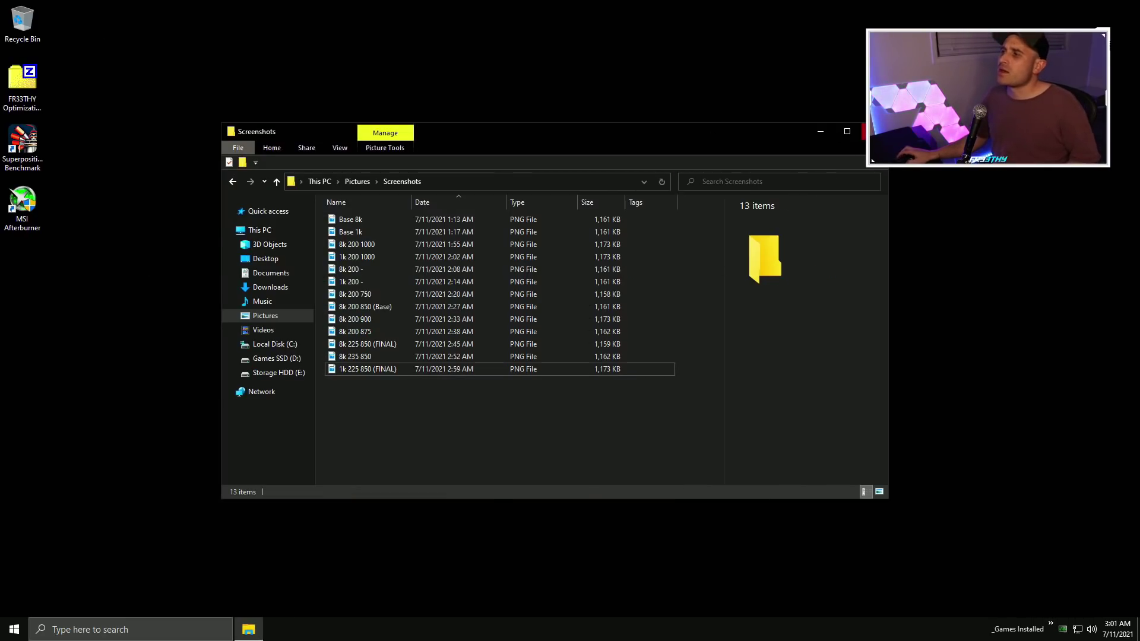
{"action": "left_click", "coordinate": [863, 131]}
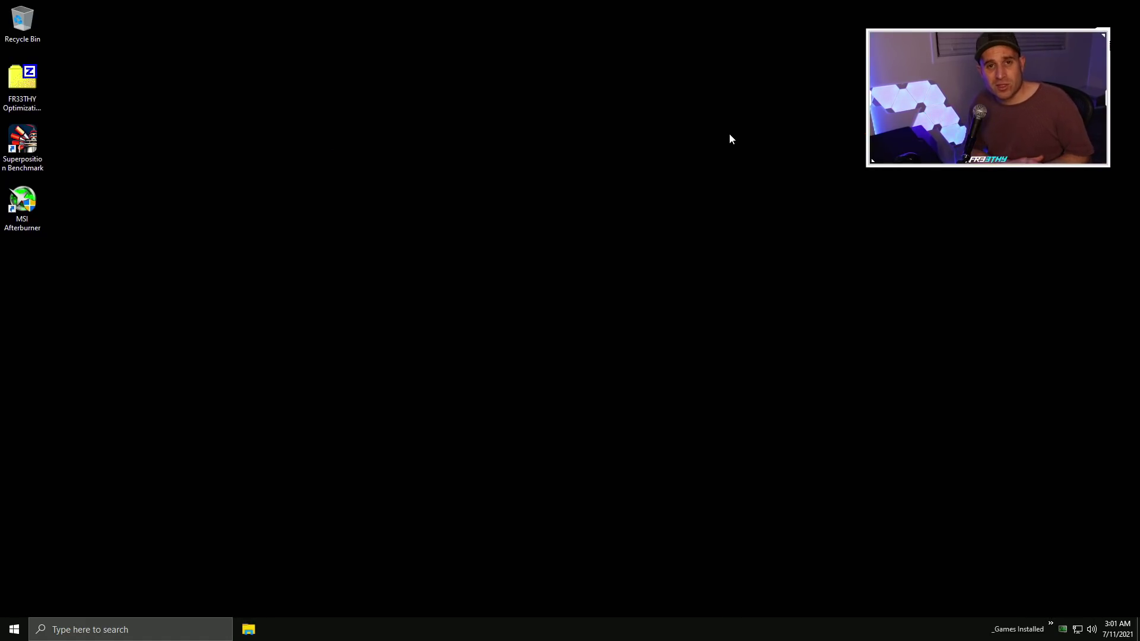